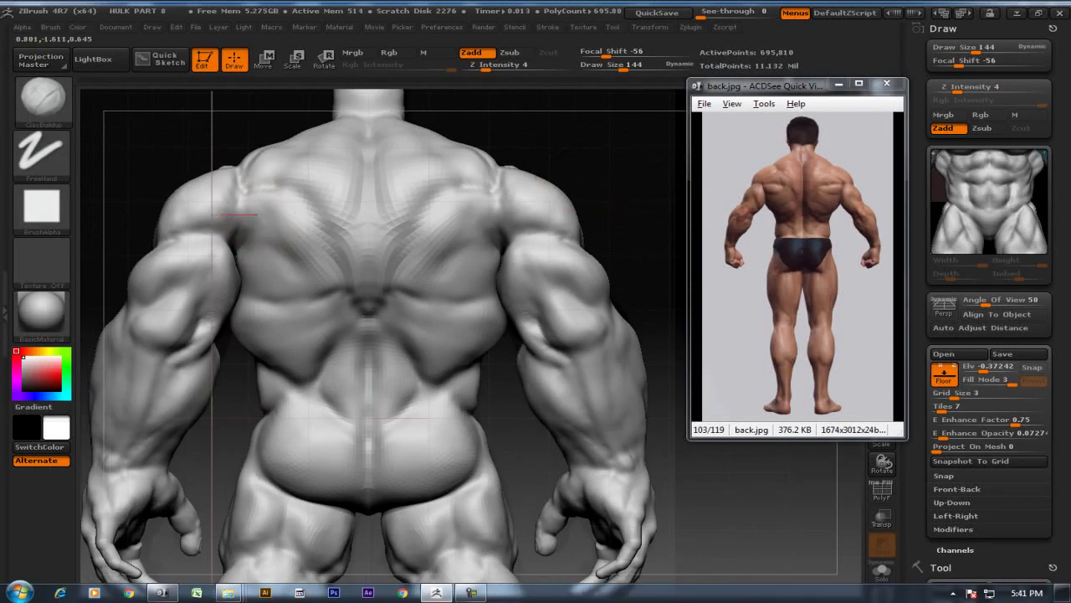
Smooth the left shoulder at brush size 132, then switch to the Standard brush at size 96
key("bracketleft")
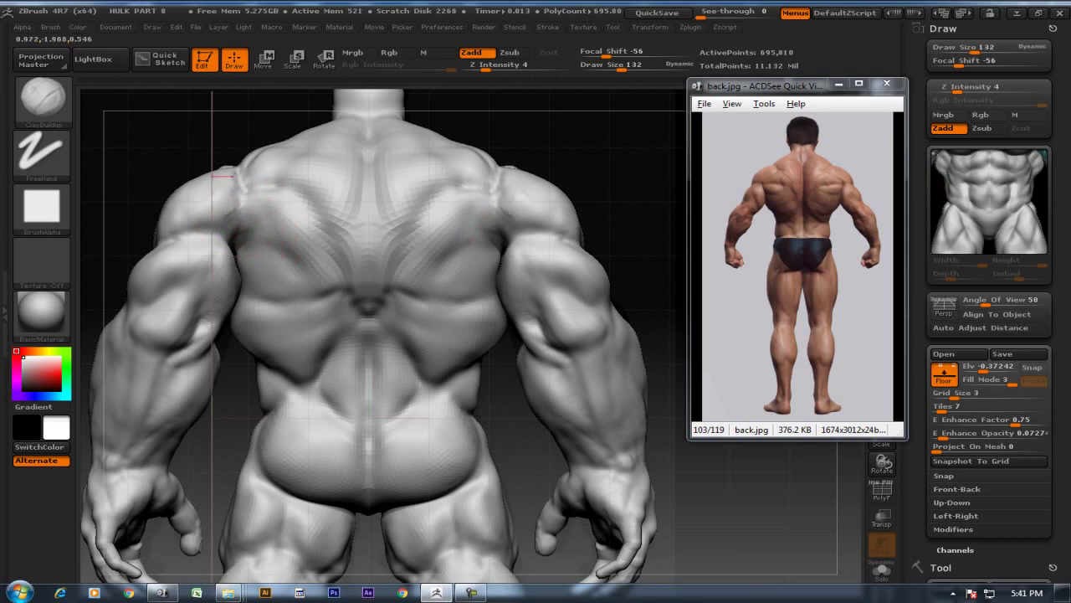
left_click_drag(234, 191, 243, 206, "shift")
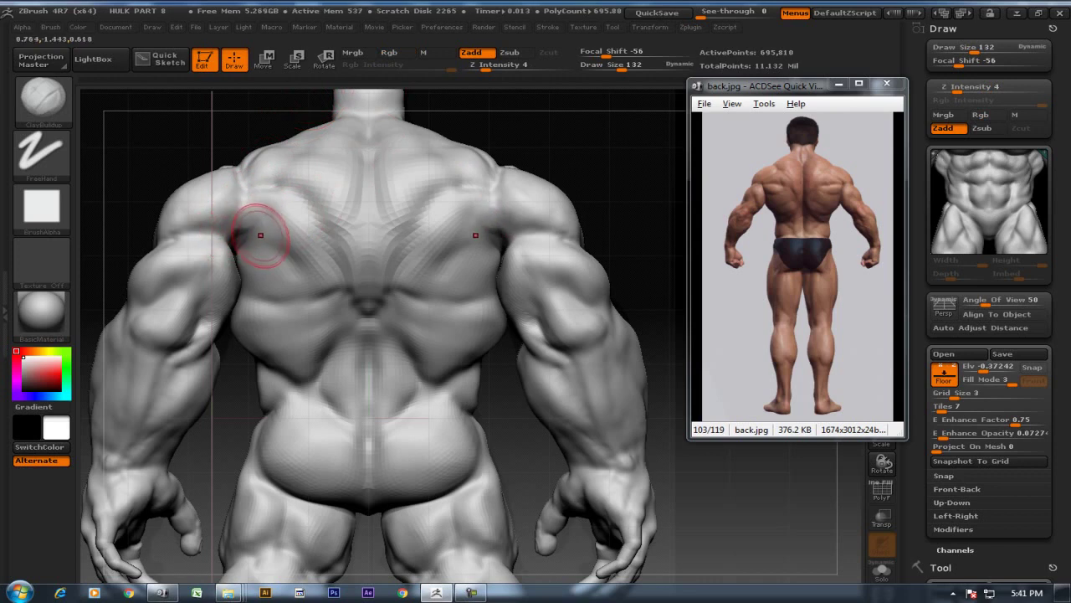
key("b")
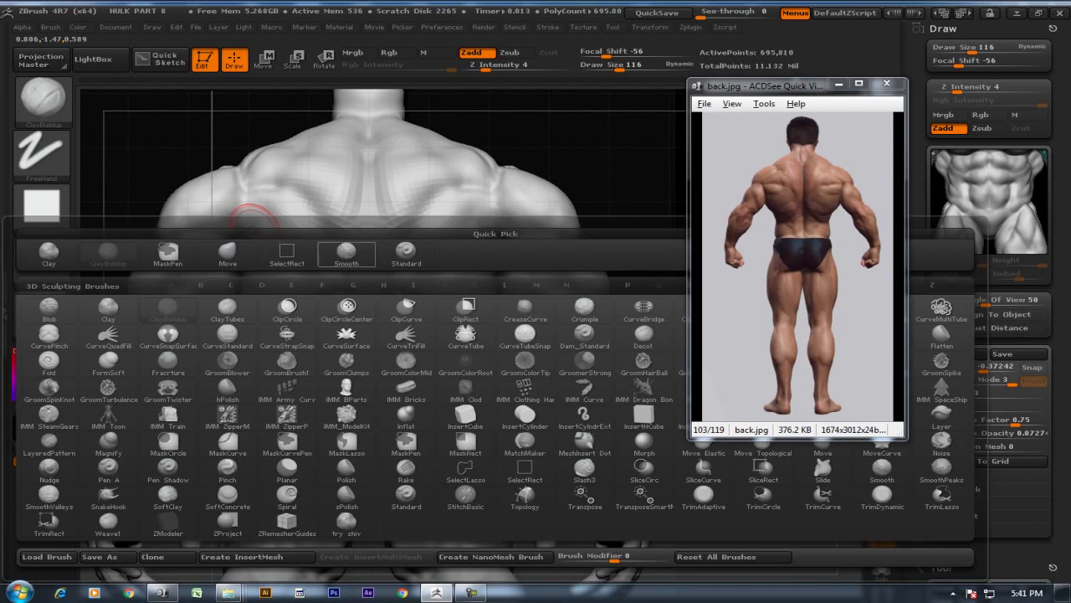
key("s")
key("t")
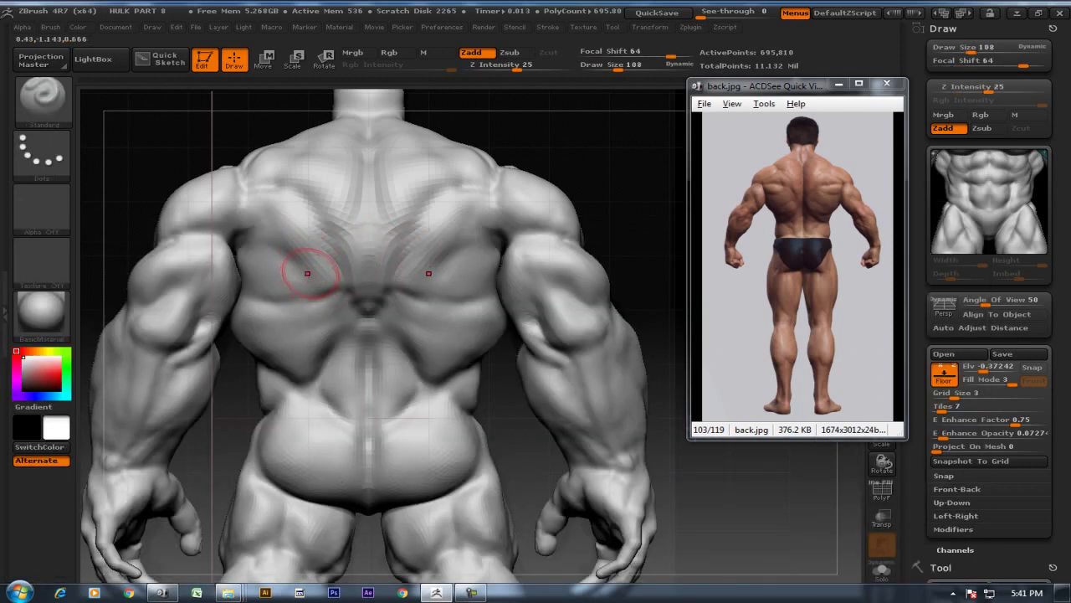
key("s")
left_click_drag(335, 222, 322, 222)
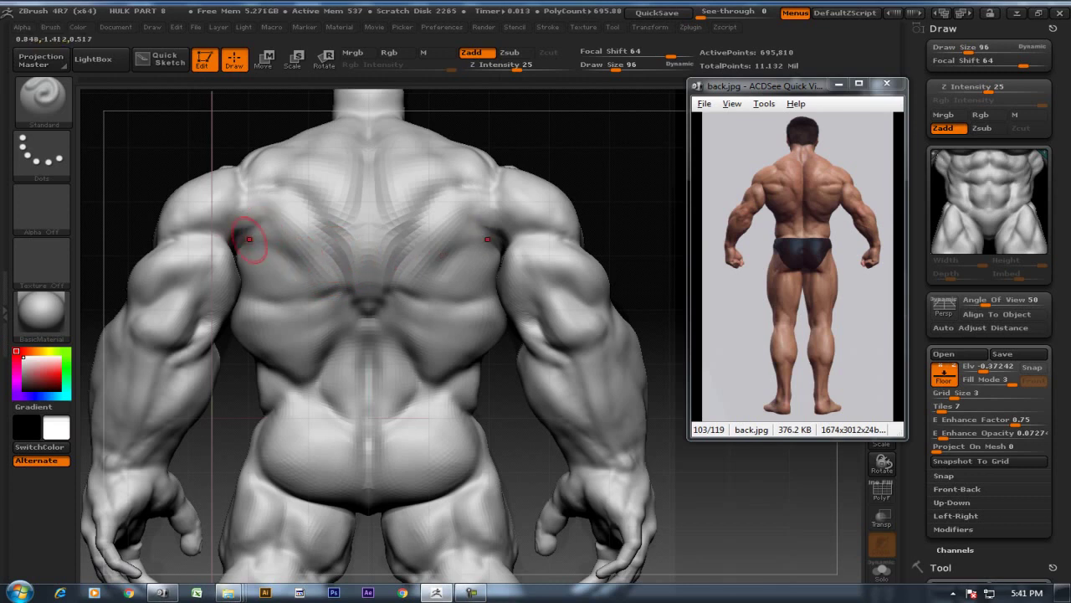
left_click_drag(270, 228, 268, 229)
key("shift")
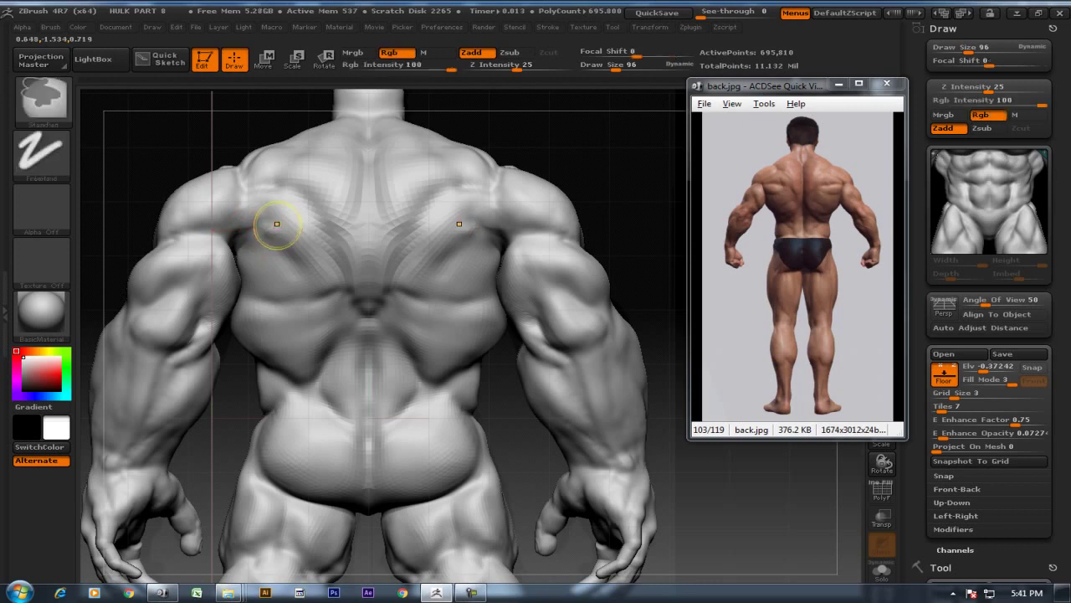
At focal shift 69 and size 84, carve a mirrored crease below the shoulder blades and reshape upper-left creases
key("s")
key("o")
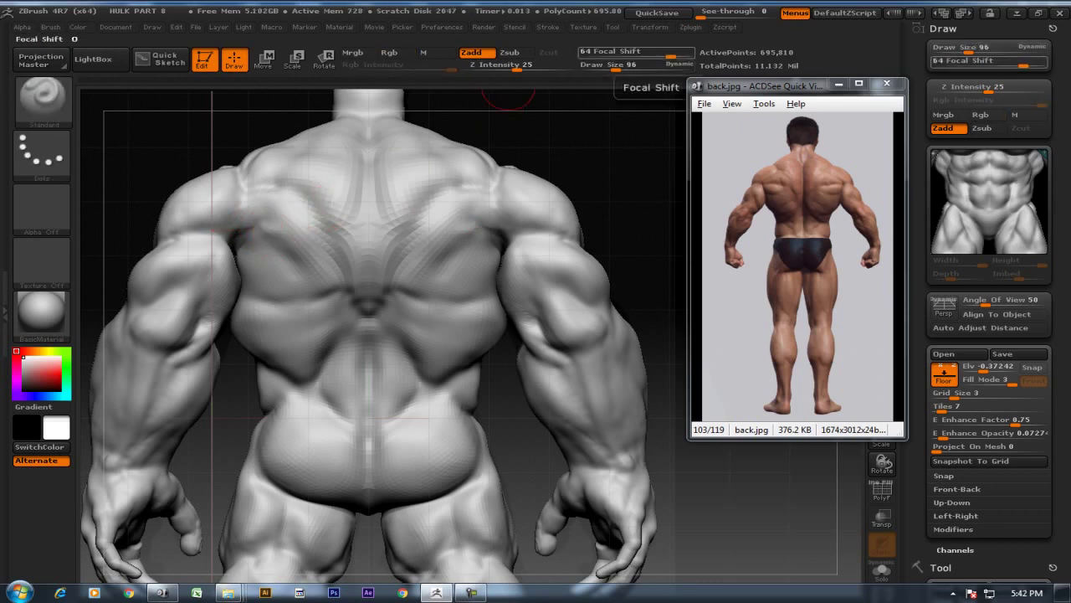
left_click_drag(670, 104, 680, 104)
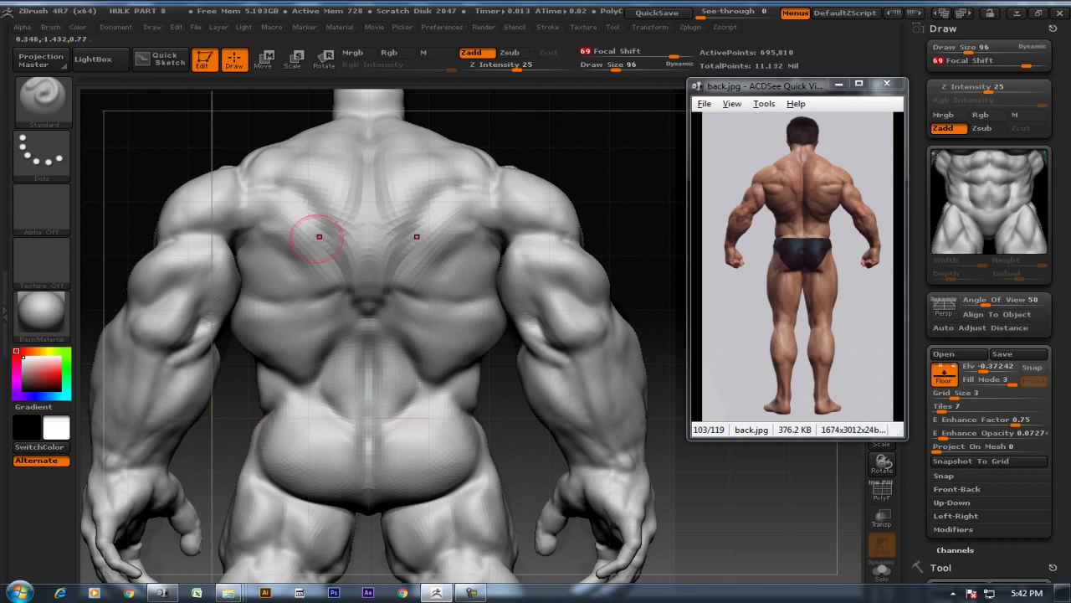
key("bracketleft")
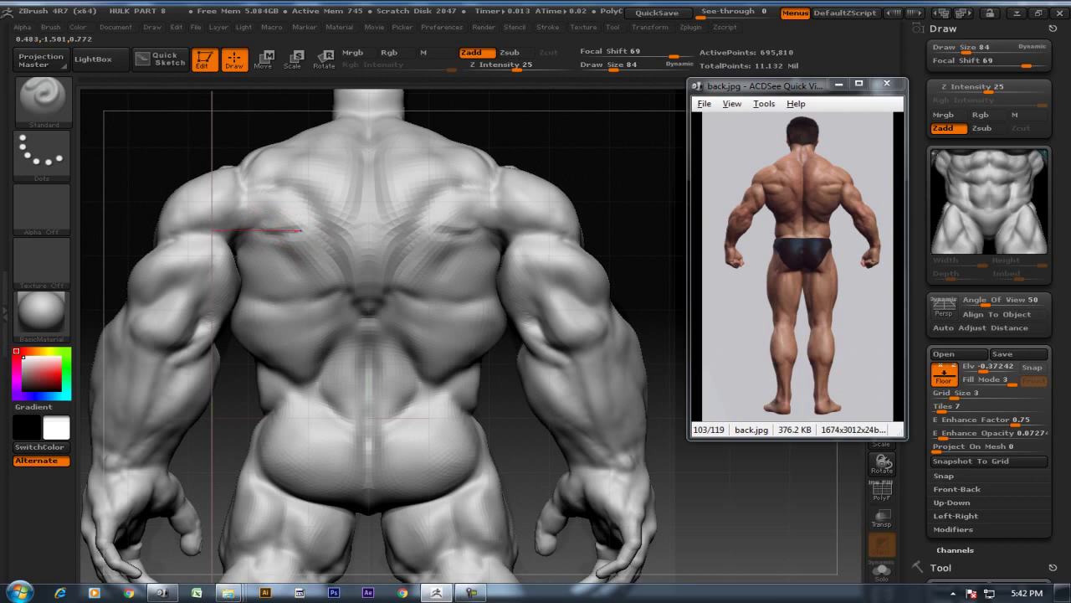
mouse_move(301, 228)
left_mouse_down()
mouse_move(268, 231)
mouse_move(287, 232)
left_mouse_up()
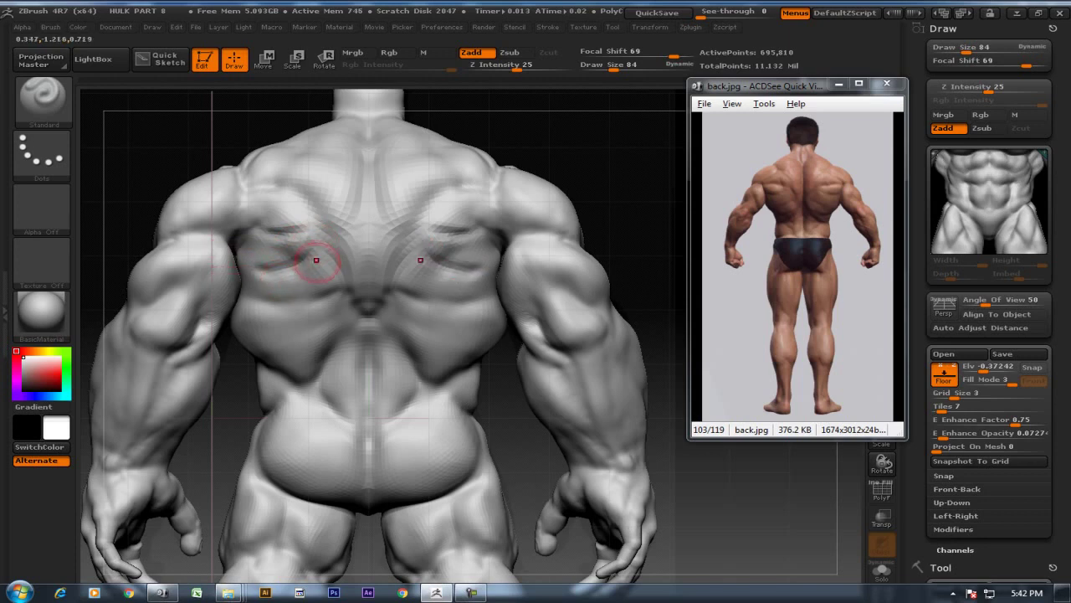
left_click_drag(312, 264, 213, 271)
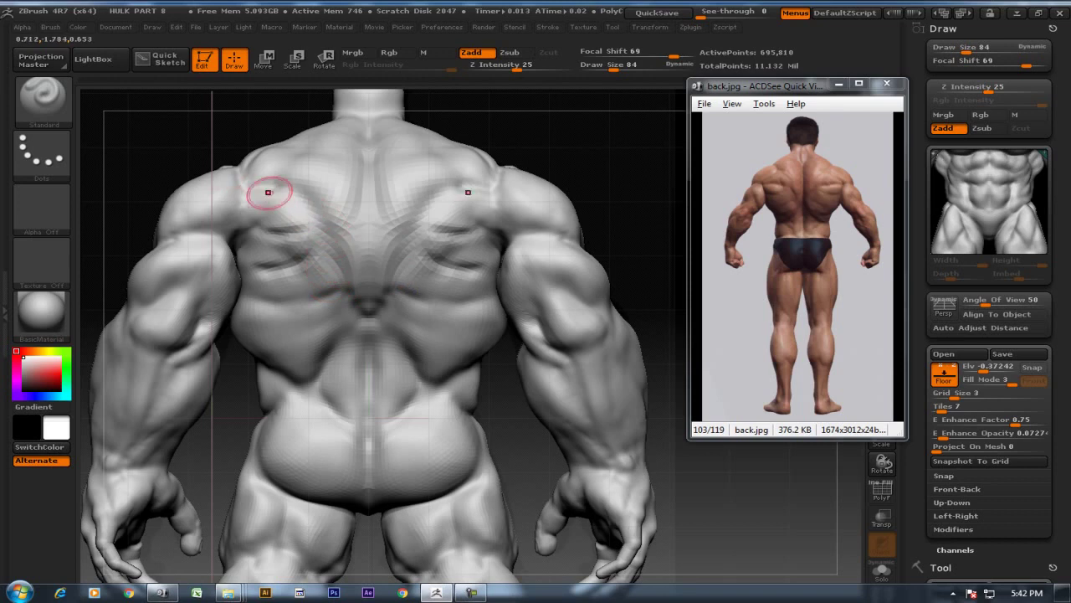
left_click_drag(273, 192, 330, 262)
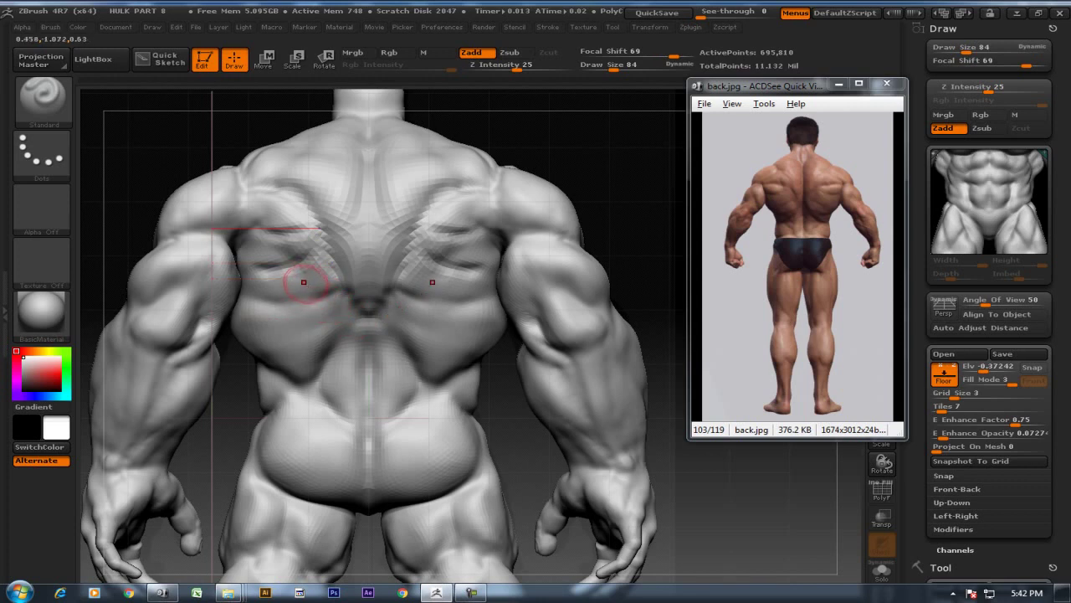
Switch to the ClayBuildup brush and smooth the lower lats on both sides
key("b")
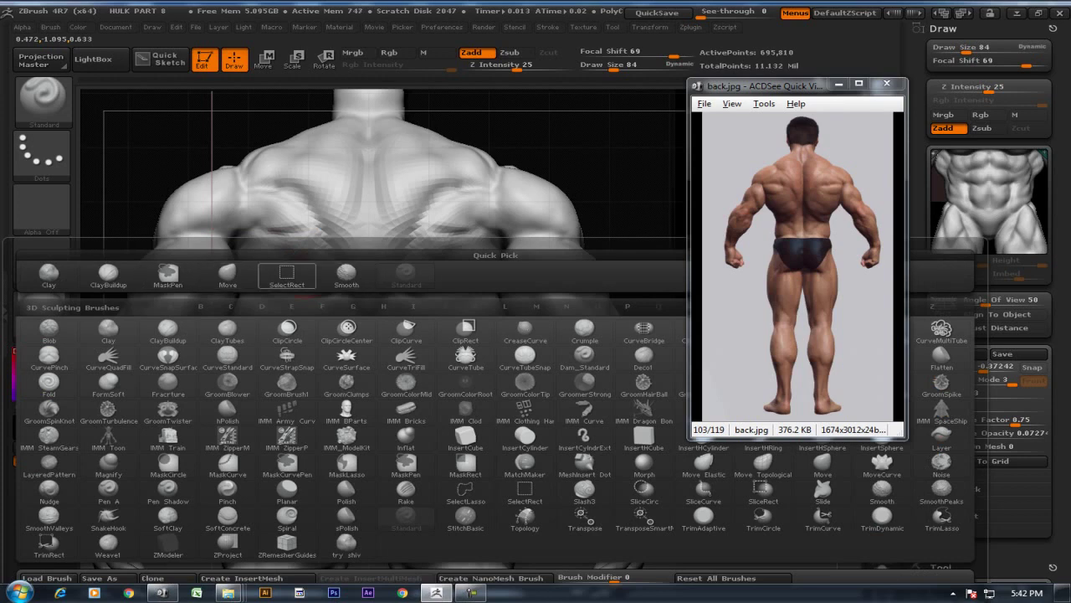
key("c")
key("b")
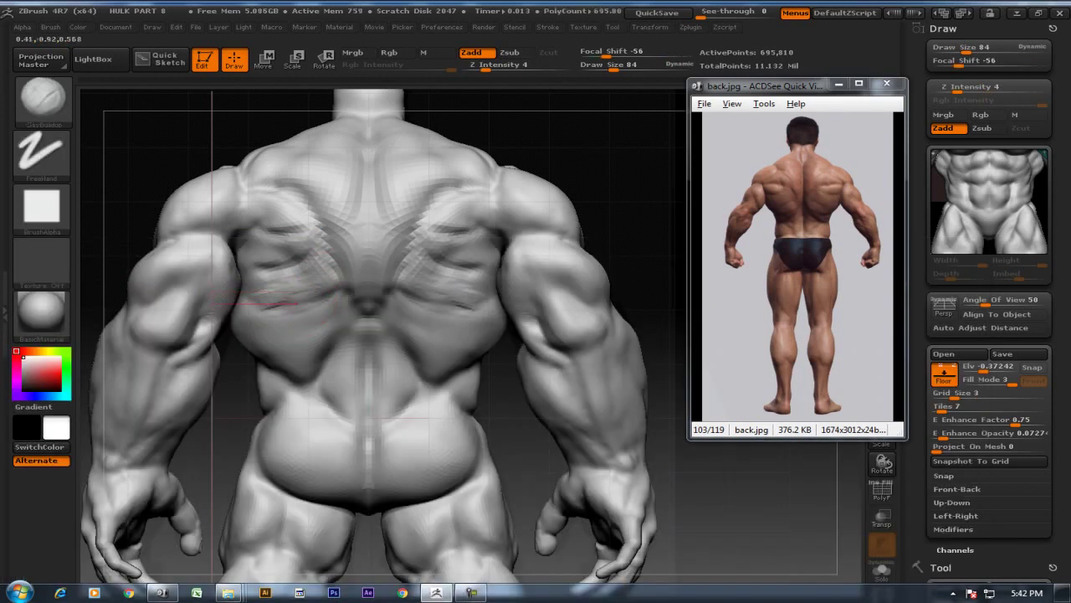
key("shift")
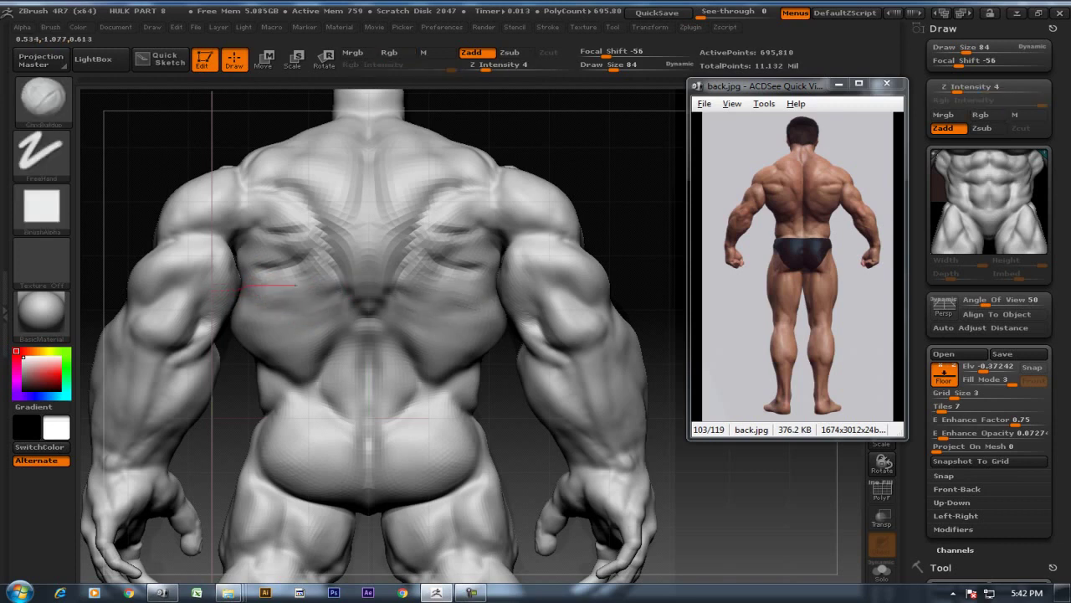
mouse_move(263, 287)
left_mouse_down()
mouse_move(251, 308)
mouse_move(322, 295)
mouse_move(288, 351)
left_mouse_up()
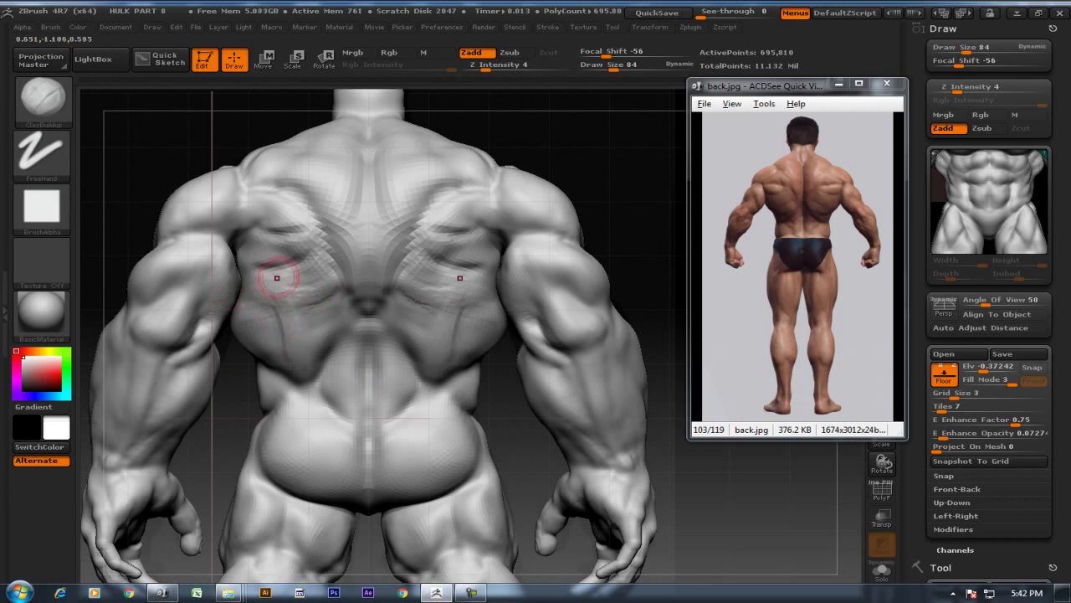
Add mirrored muscle detail on the mid and lower back
left_click_drag(308, 282, 305, 282)
left_click_drag(261, 310, 260, 318)
mouse_move(326, 302)
left_mouse_down()
mouse_move(255, 328)
mouse_move(308, 331)
left_mouse_up()
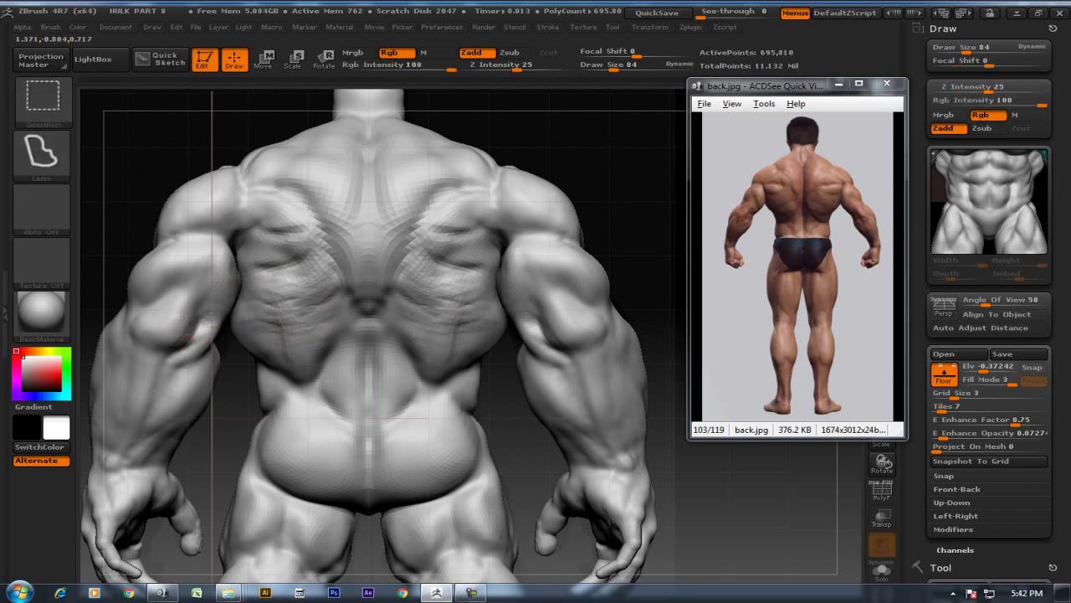
Hide the forearms while keeping the rest of the body visible, and return to a straight rear view
left_click(188, 329, "ctrl+shift")
left_click(165, 342, "ctrl+shift")
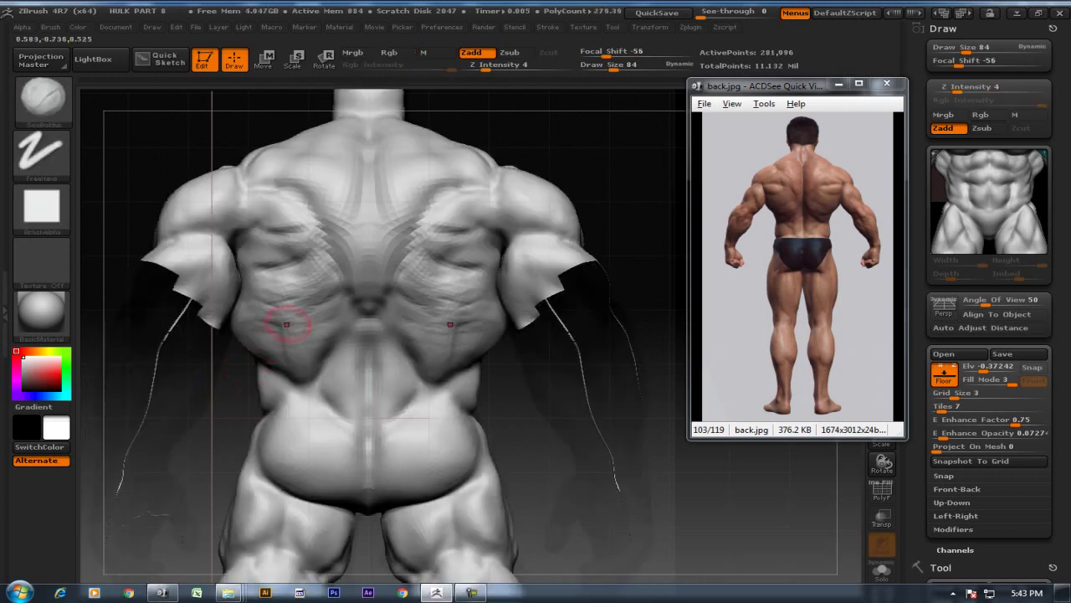
left_click_drag(527, 406, 360, 381)
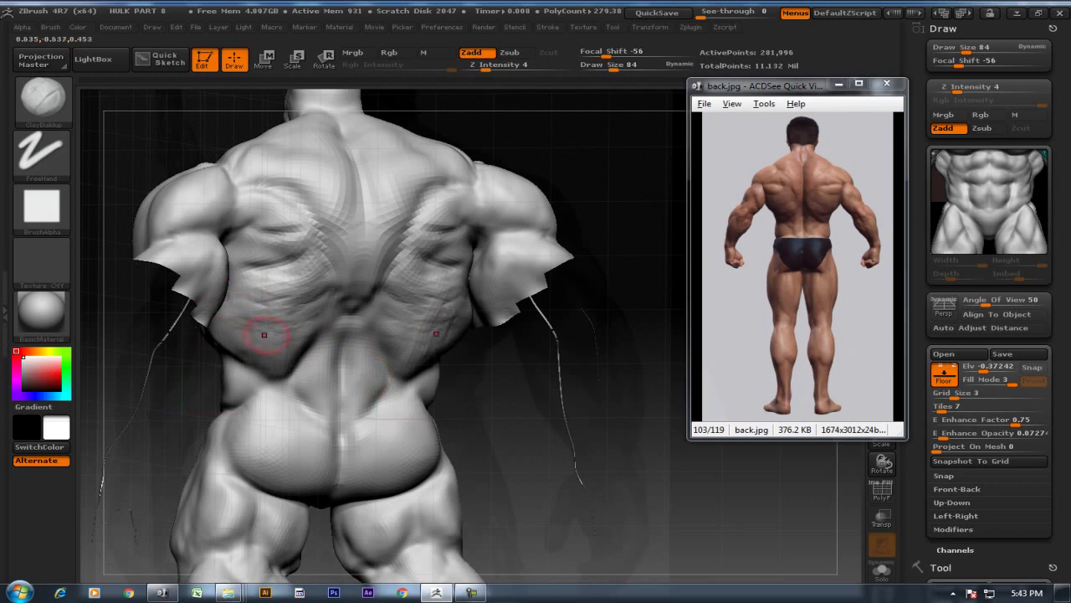
key("shift")
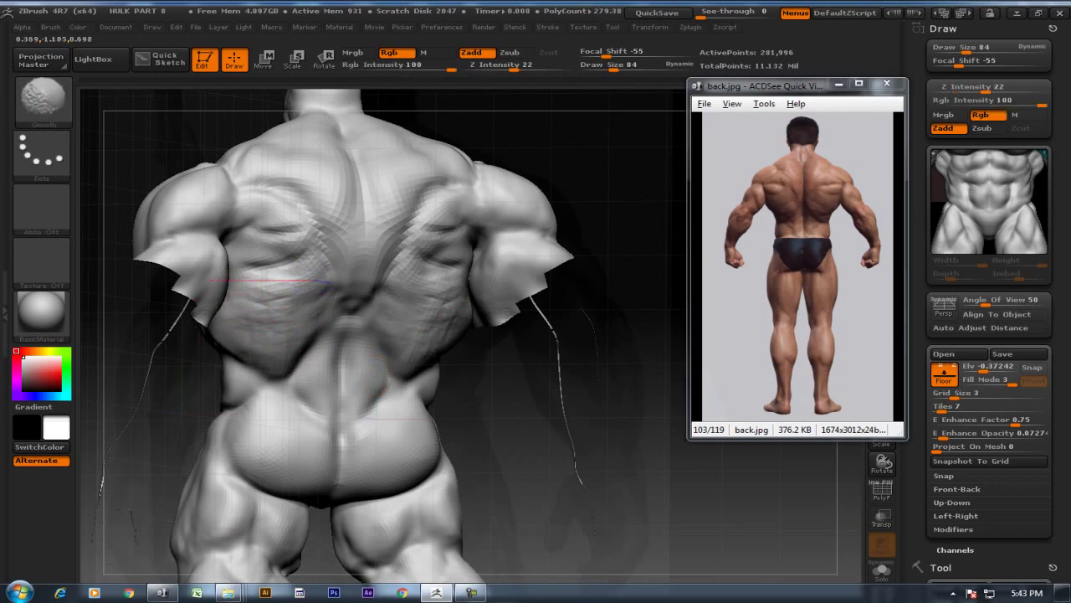
left_click_drag(335, 359, 279, 304, "shift")
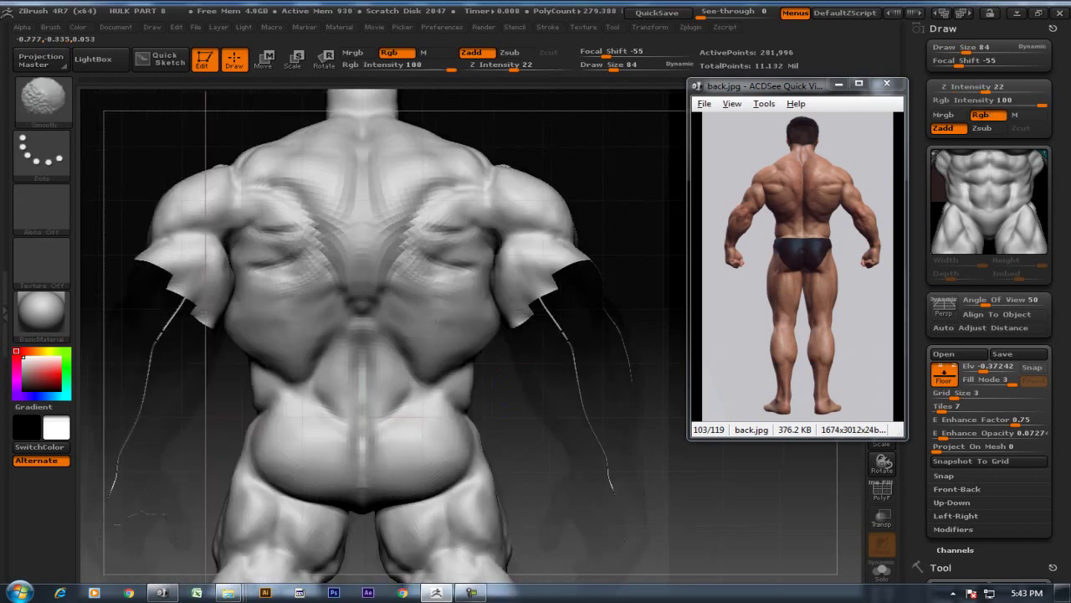
Build up muscle mass over both shoulder blades and raise Z Intensity to 25
key("shift")
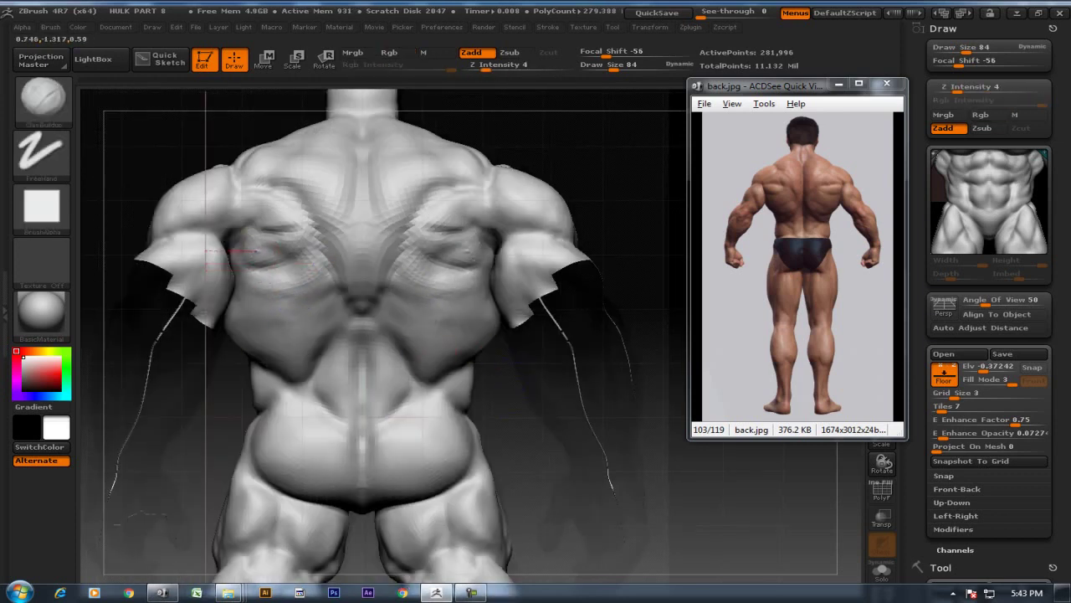
key("shift")
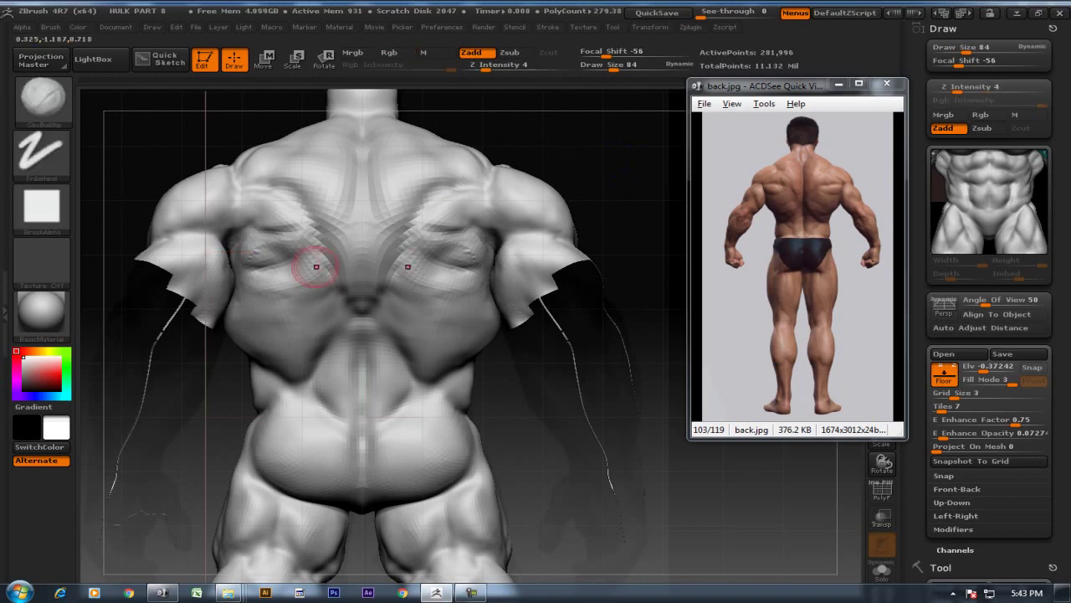
mouse_move(276, 251)
left_mouse_down()
mouse_move(251, 255)
mouse_move(236, 234)
mouse_move(251, 204)
mouse_move(221, 216)
mouse_move(263, 203)
mouse_move(275, 191)
mouse_move(258, 167)
mouse_move(282, 162)
mouse_move(205, 176)
left_mouse_up()
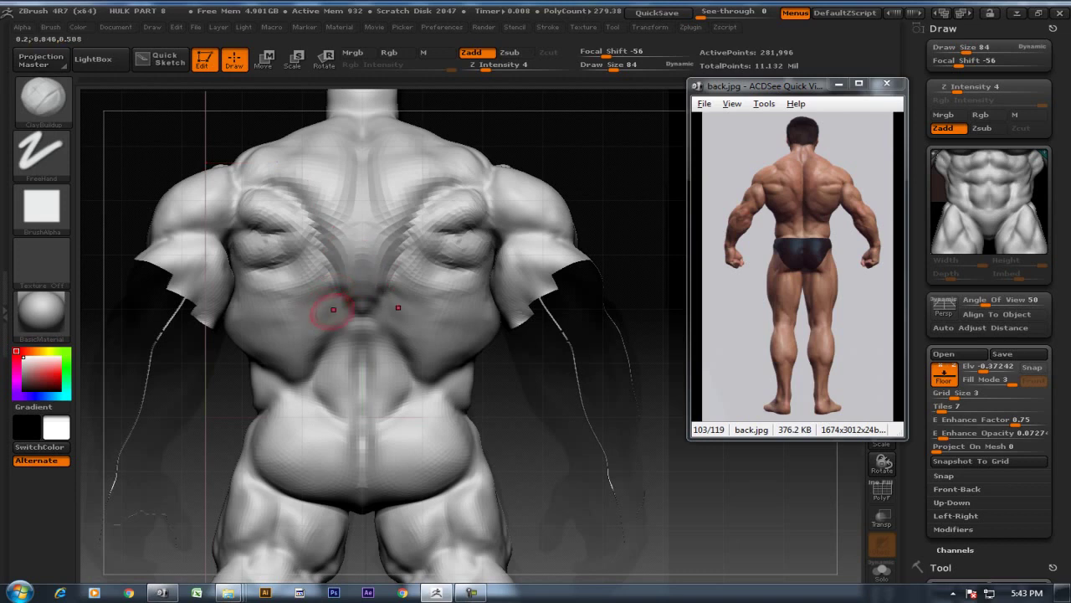
key("shift")
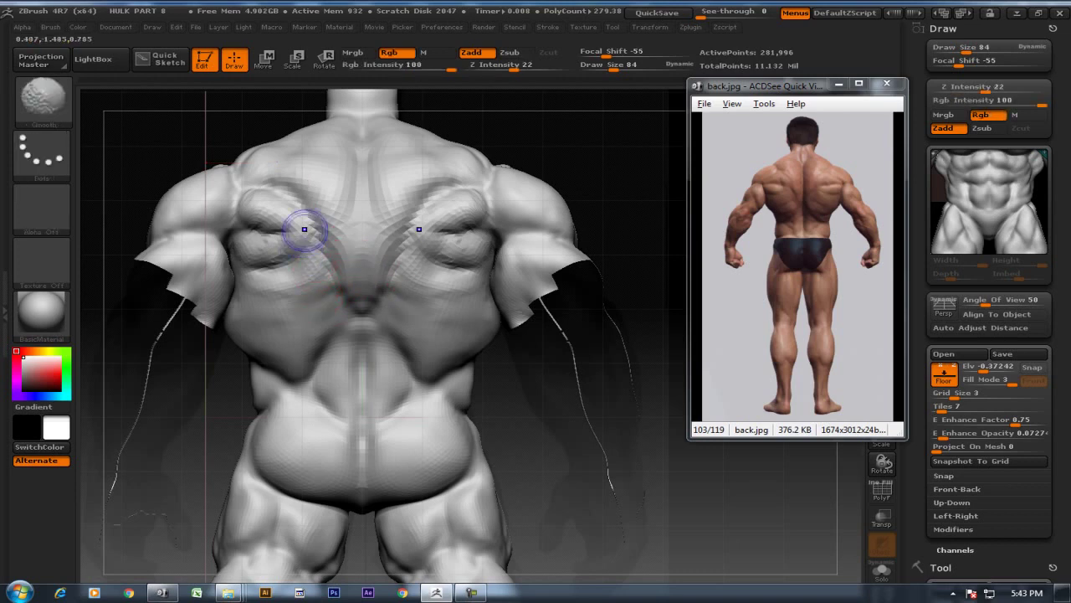
key("shift")
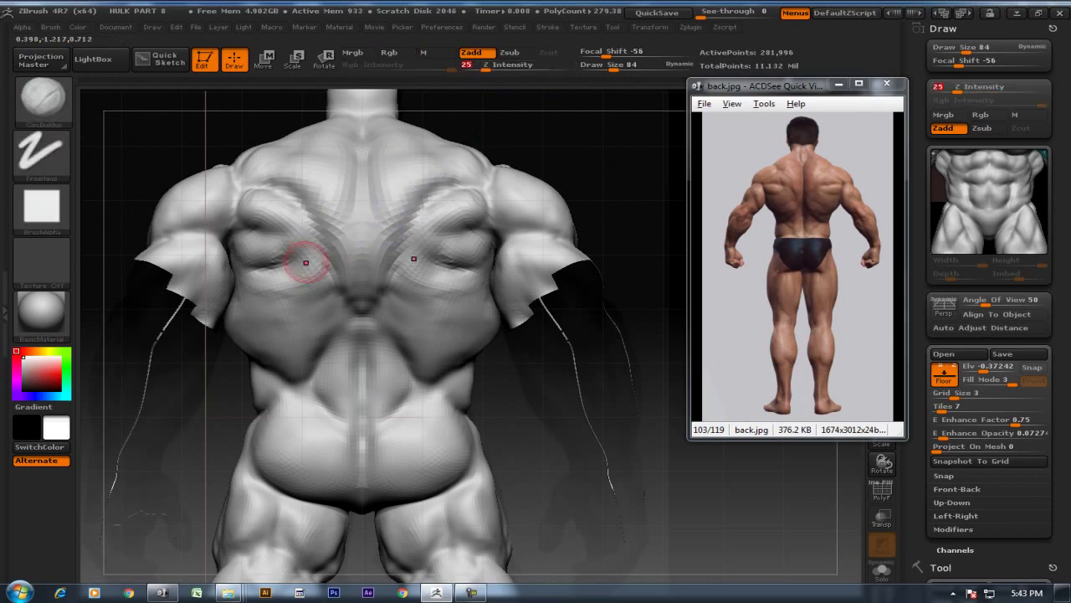
With the Standard brush at size 60, smooth the left upper back and shoulder blade
key("b")
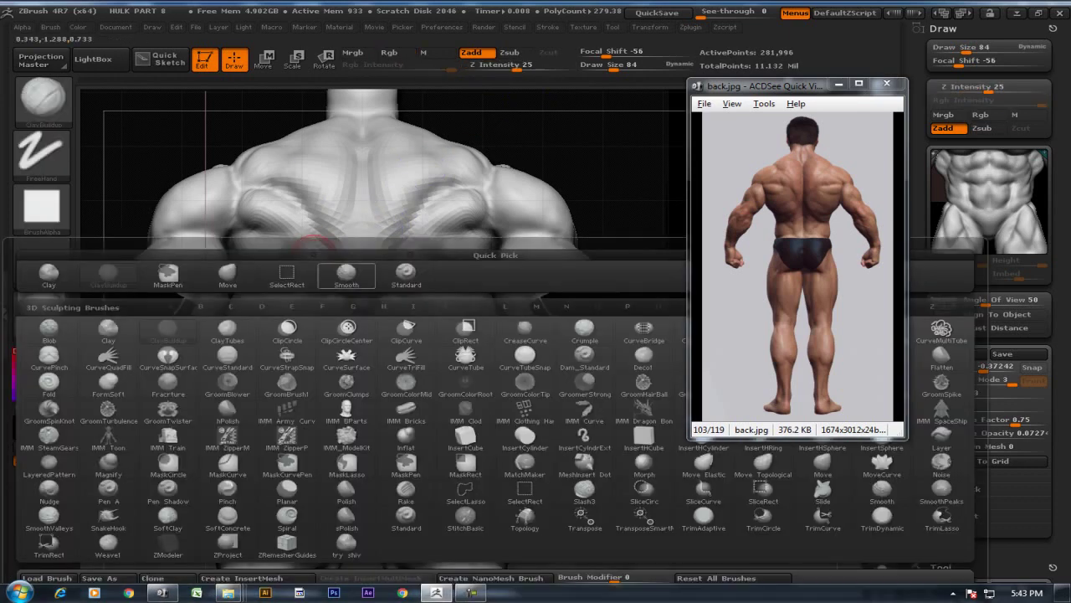
left_click(406, 272)
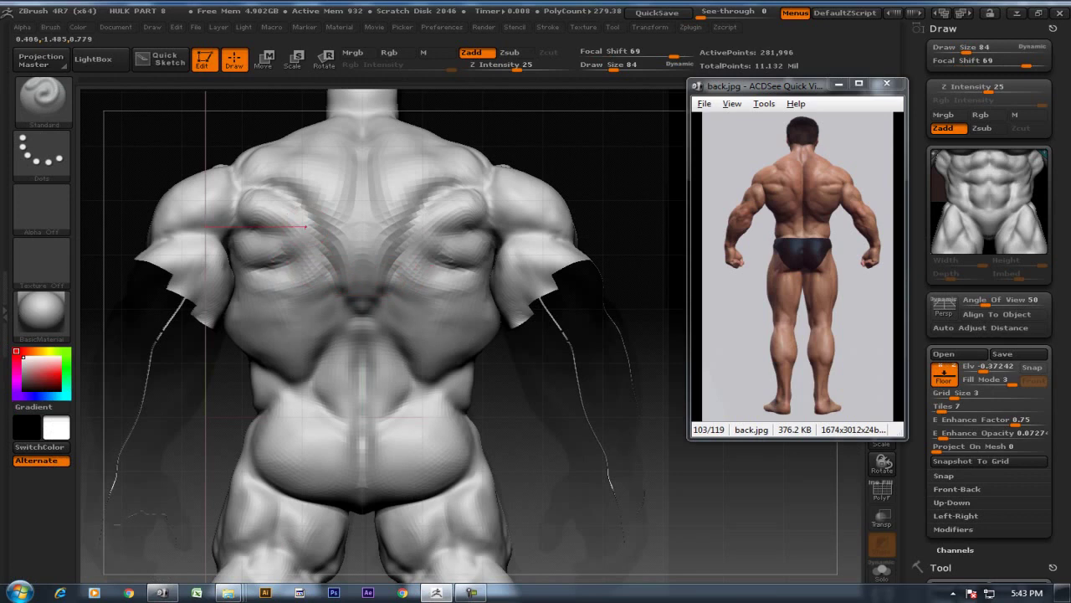
key("bracketleft")
key("bracketleft")
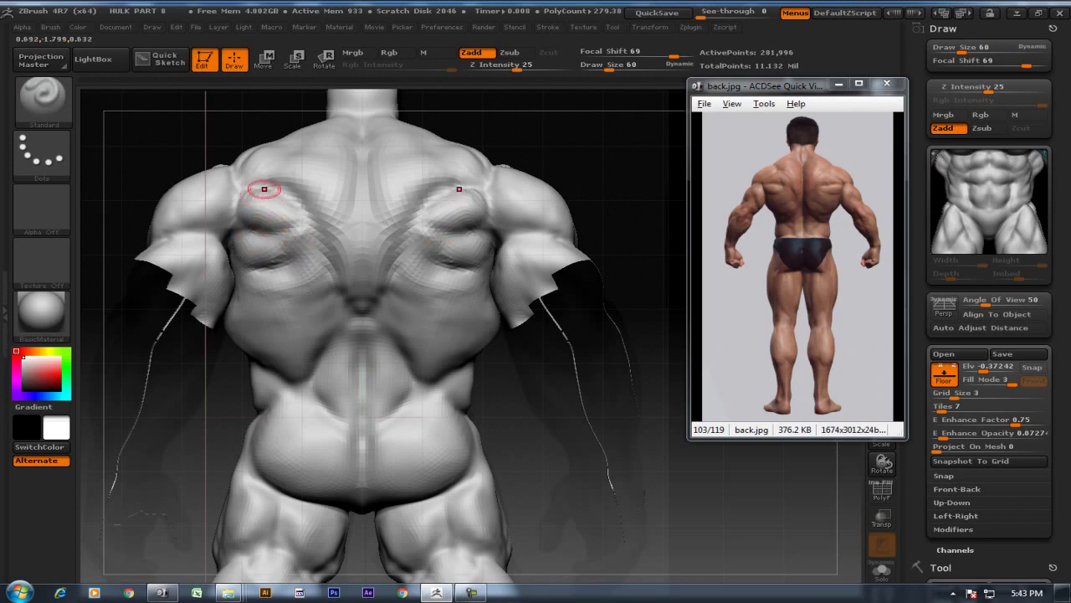
mouse_move(246, 196)
left_mouse_down("shift")
mouse_move(205, 197)
mouse_move(277, 209)
left_mouse_up("shift")
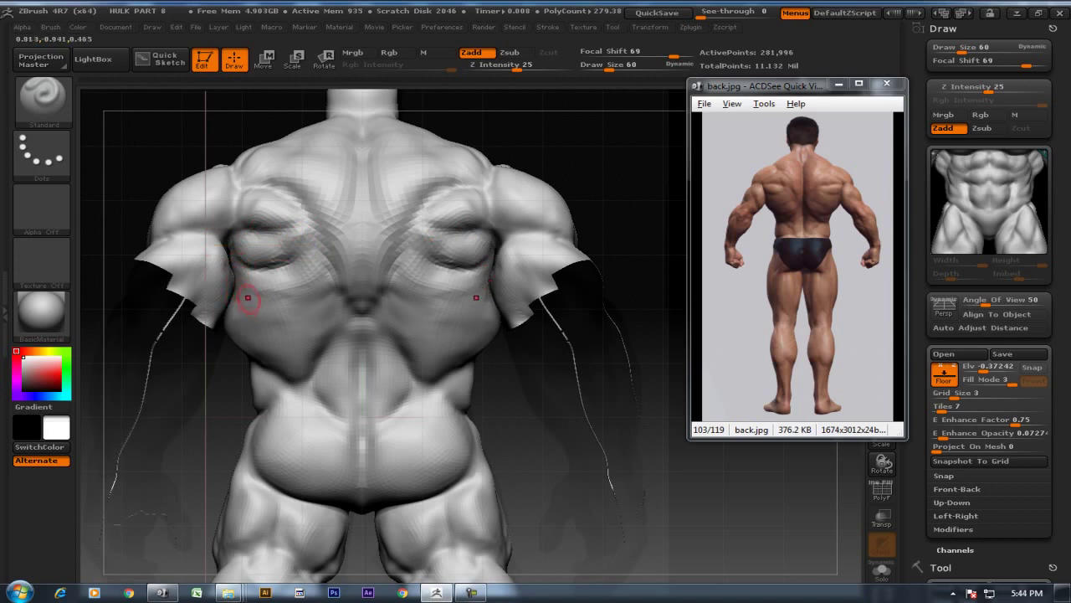
left_click_drag(503, 392, 478, 290)
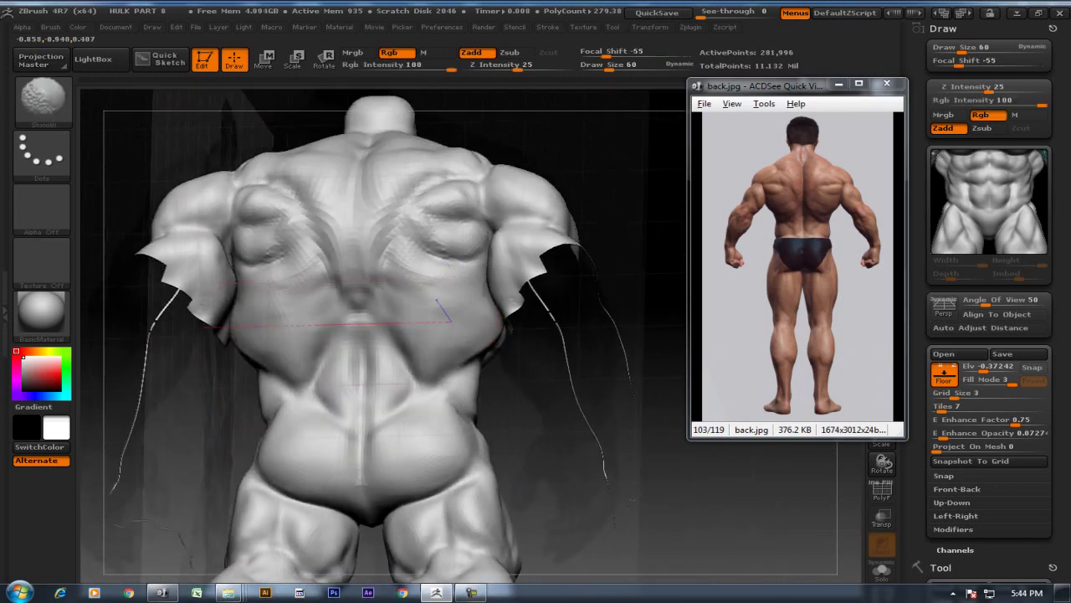
key("shift")
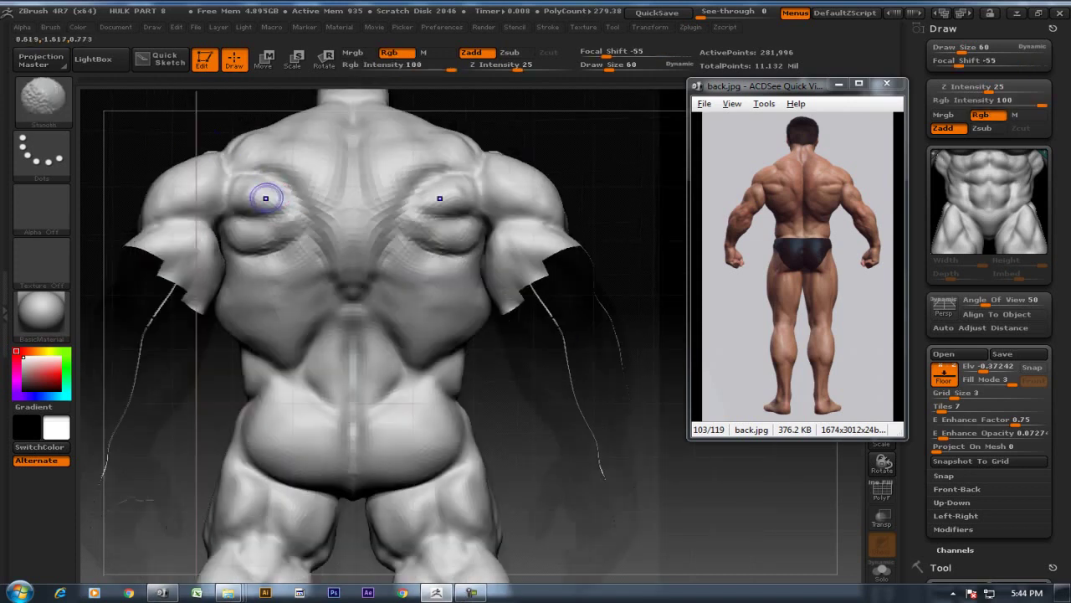
mouse_move(260, 195)
left_mouse_down("shift")
mouse_move(265, 174)
mouse_move(256, 175)
left_mouse_up("shift")
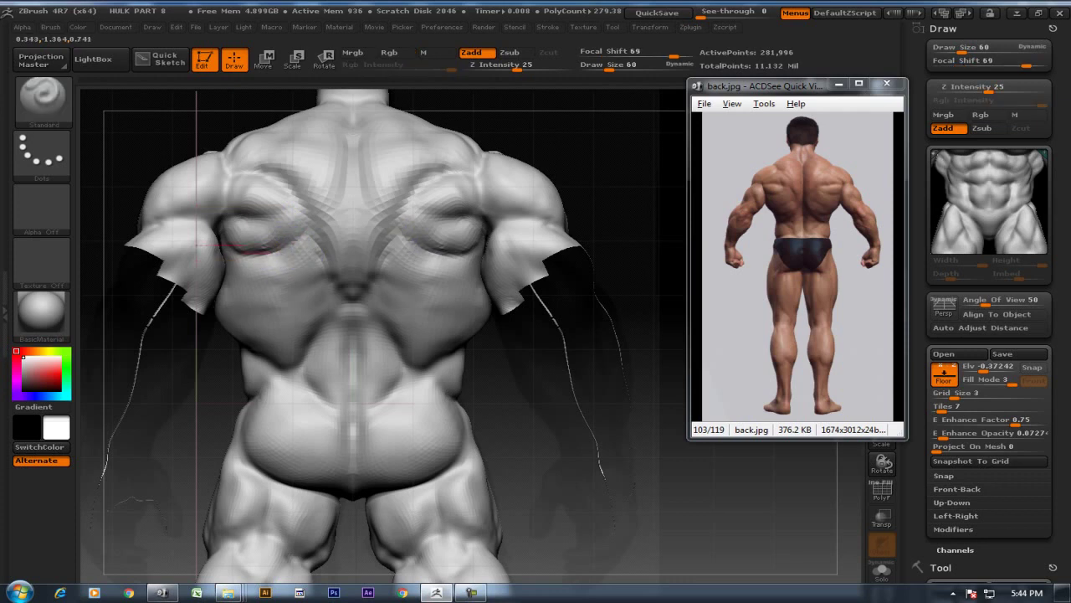
Build a ClayBuildup ridge under both shoulder blades and smooth it
key("b")
key("c")
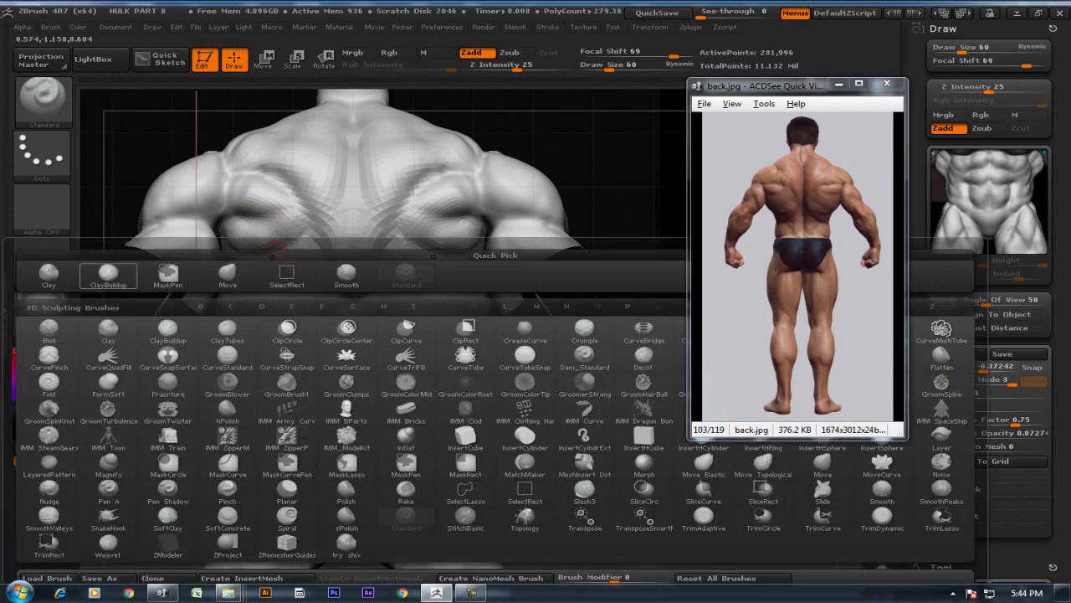
key("b")
left_click_drag(318, 243, 227, 251)
left_click_drag(298, 268, 233, 253)
left_click_drag(304, 249, 259, 255, "shift")
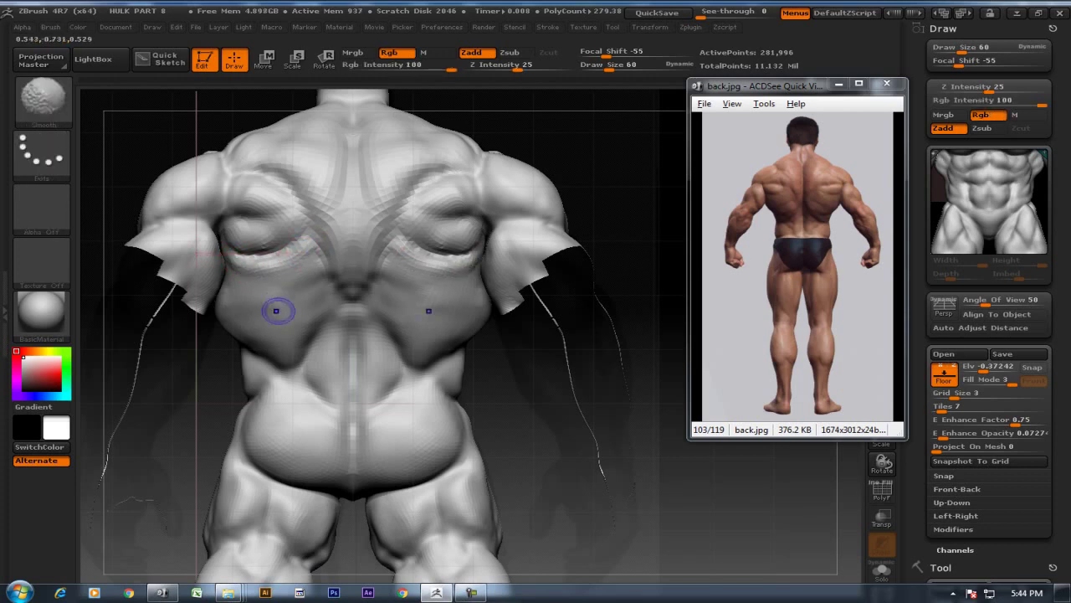
left_click_drag(295, 266, 238, 256, "shift")
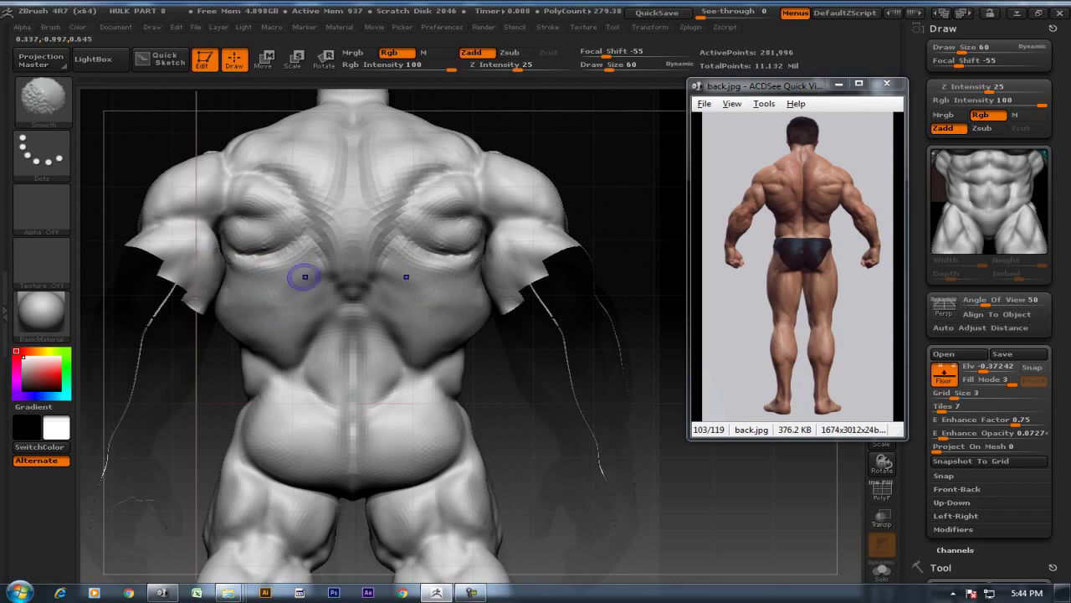
Check the back from a three-quarter view, then smooth across the upper left back
mouse_move(567, 148)
left_mouse_down()
mouse_move(452, 168)
mouse_move(457, 185)
left_mouse_up()
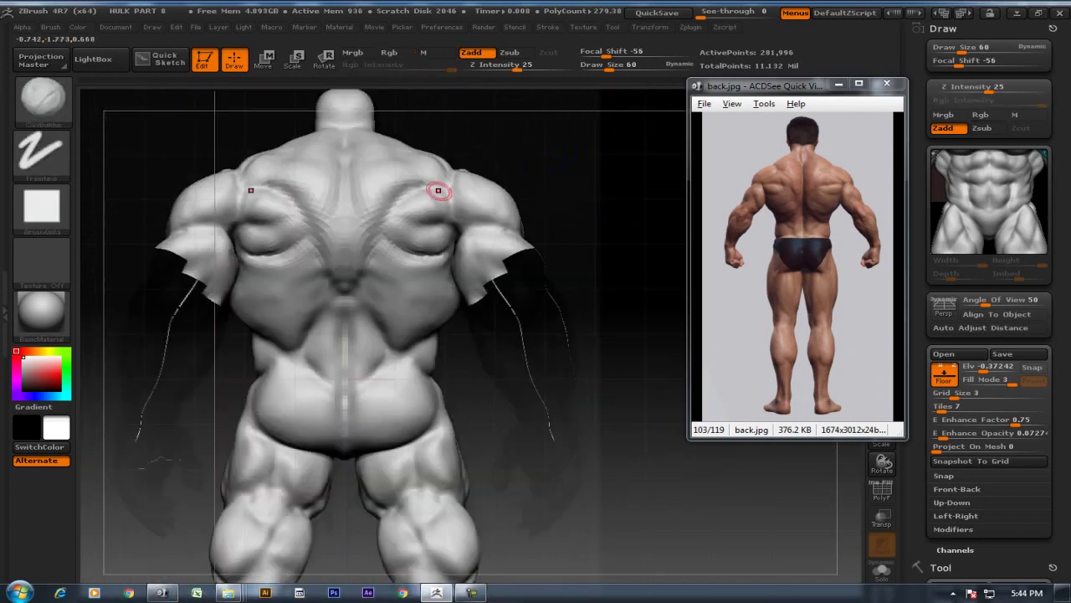
left_click_drag(303, 196, 298, 190, "shift")
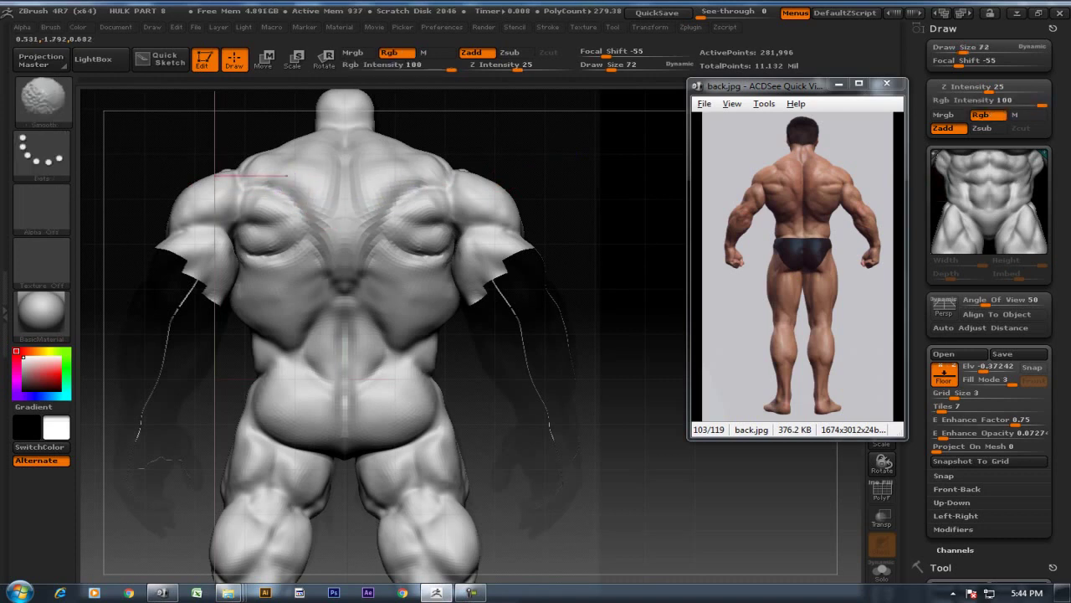
mouse_move(251, 196)
left_mouse_down("shift")
mouse_move(312, 214)
mouse_move(293, 271)
left_mouse_up("shift")
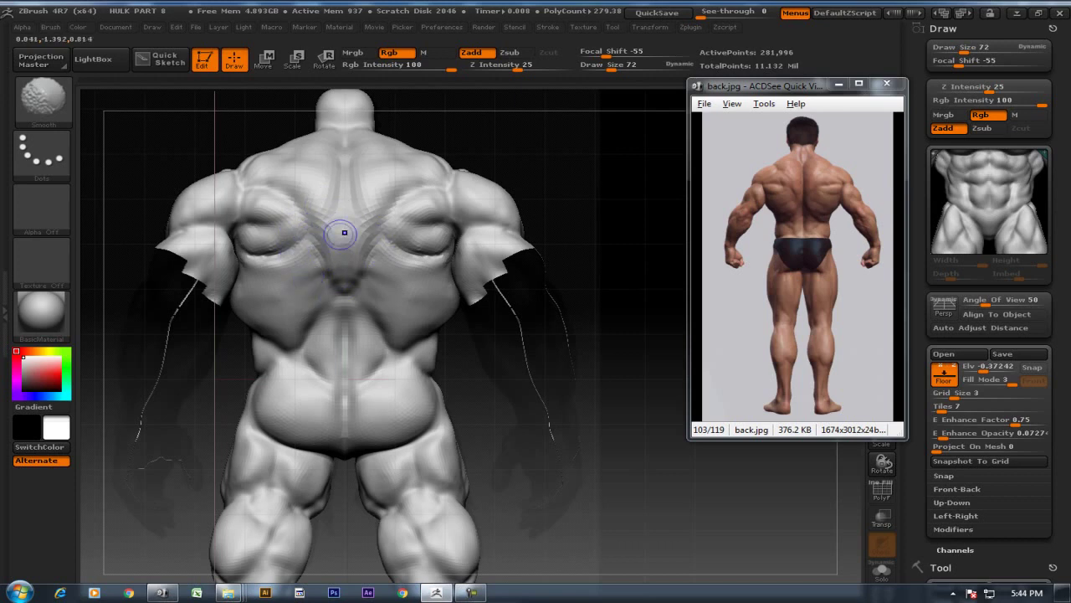
mouse_move(586, 377)
left_mouse_down()
mouse_move(586, 318)
mouse_move(465, 341)
left_mouse_up()
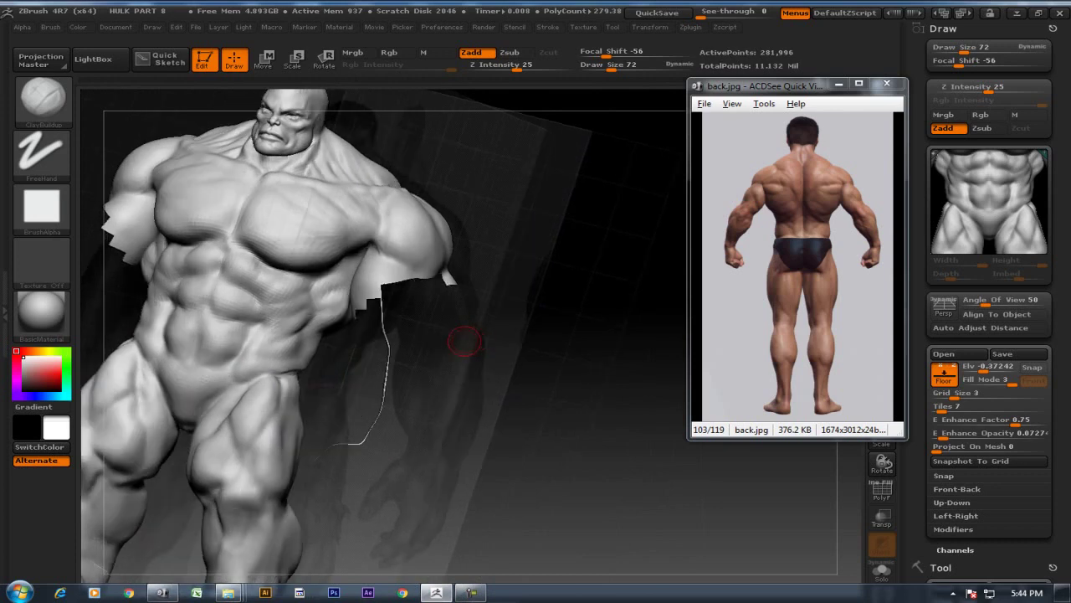
From a straight back view, carve a vertical groove down the lower back
mouse_move(601, 250)
left_mouse_down()
mouse_move(624, 259)
mouse_move(519, 218)
left_mouse_up()
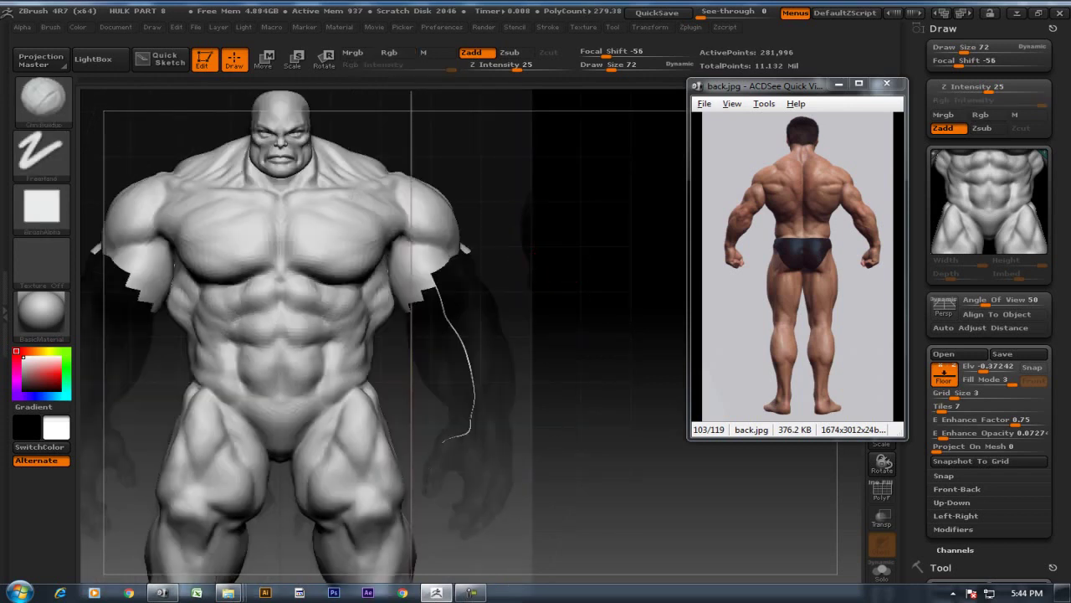
left_click_drag(586, 243, 383, 232, "shift")
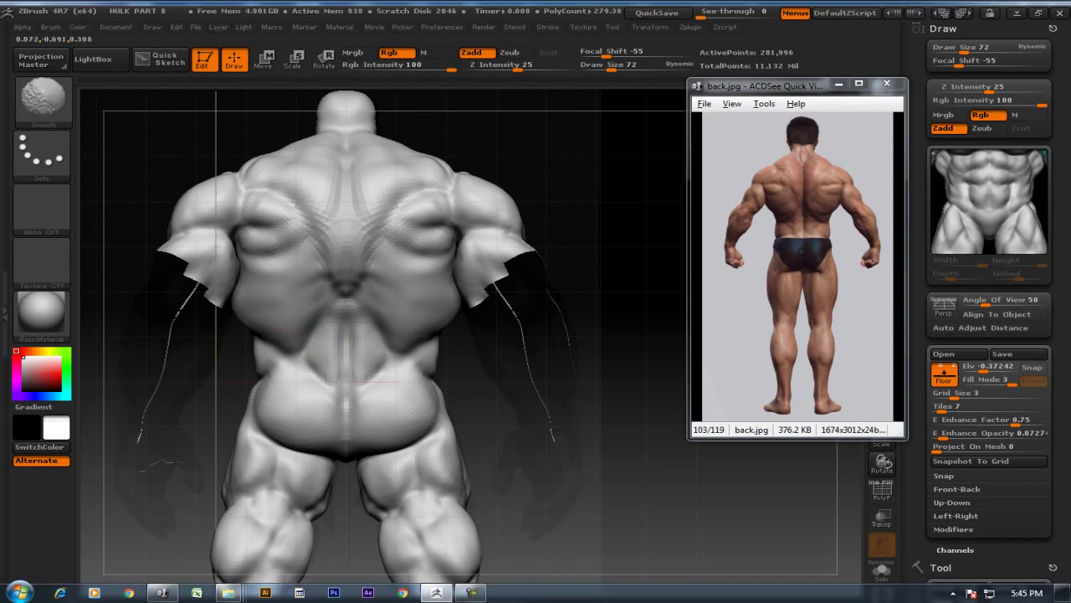
key("ctrl+shift")
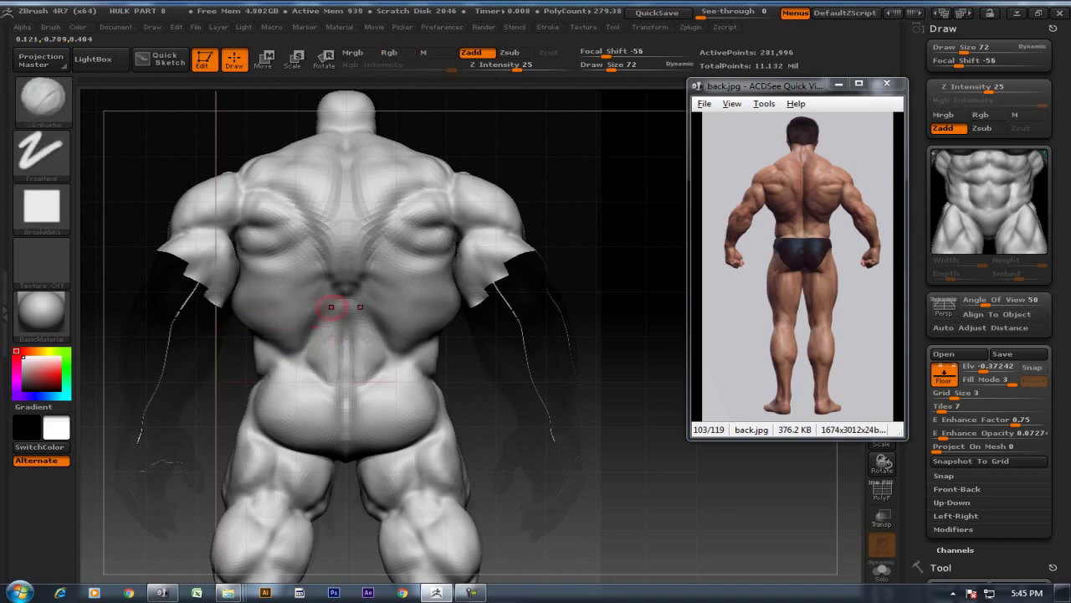
key("shift")
left_click_drag(314, 322, 328, 335)
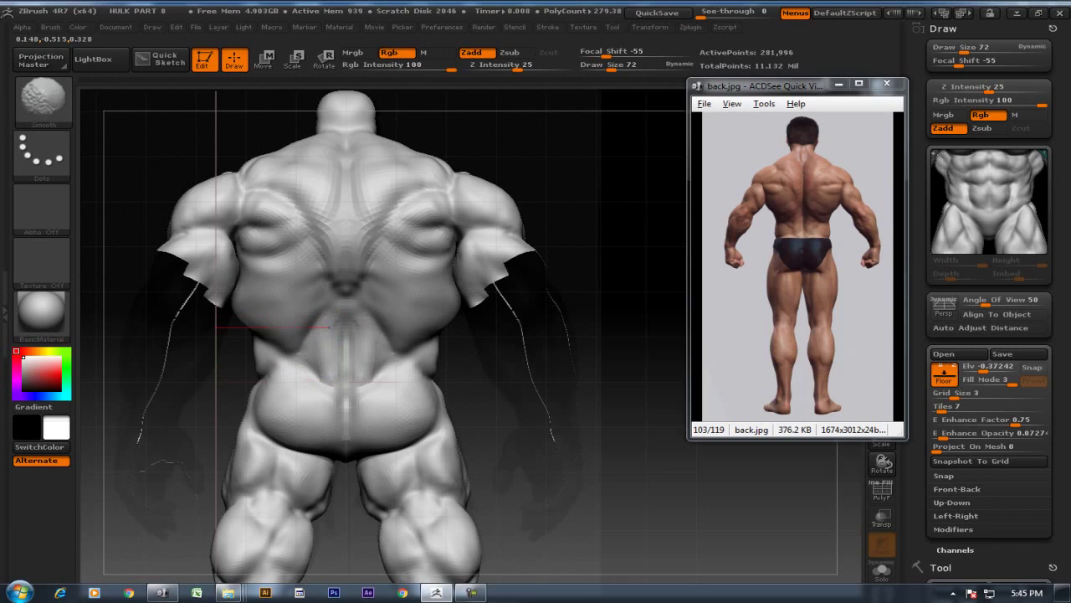
key("ctrl+shift")
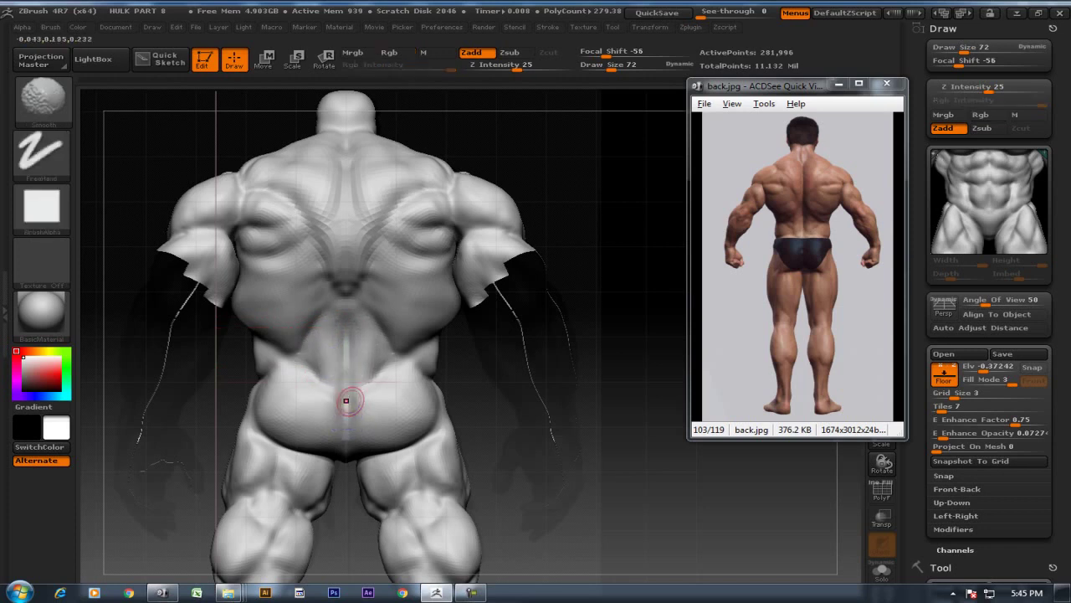
Set Z Intensity to 6 and brush size to 88, and gently refine the buttocks and hips
left_click_drag(580, 373, 590, 327, "alt")
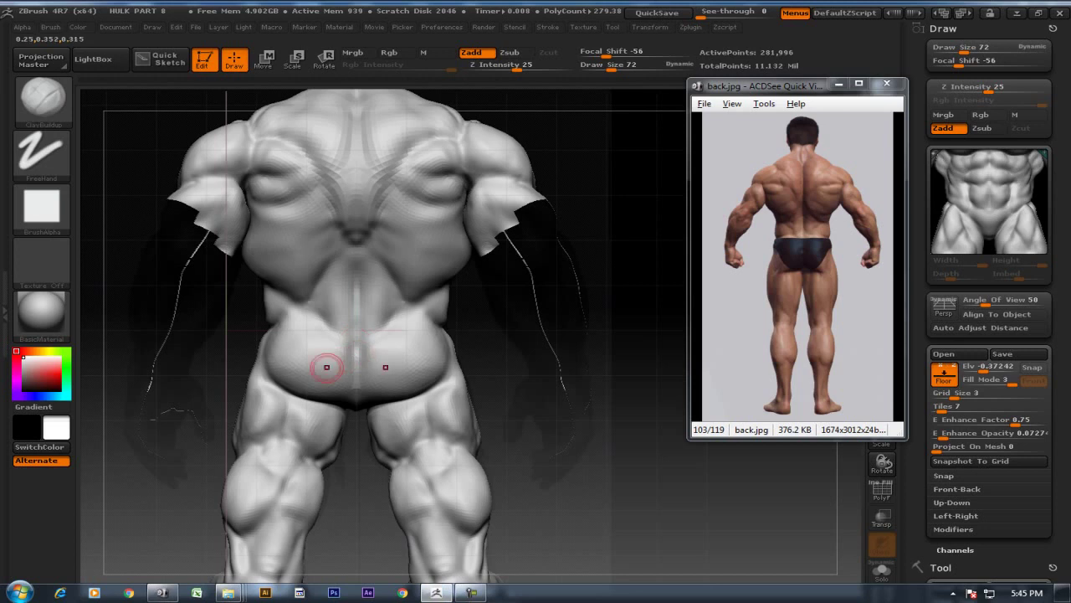
left_click_drag(276, 350, 251, 375)
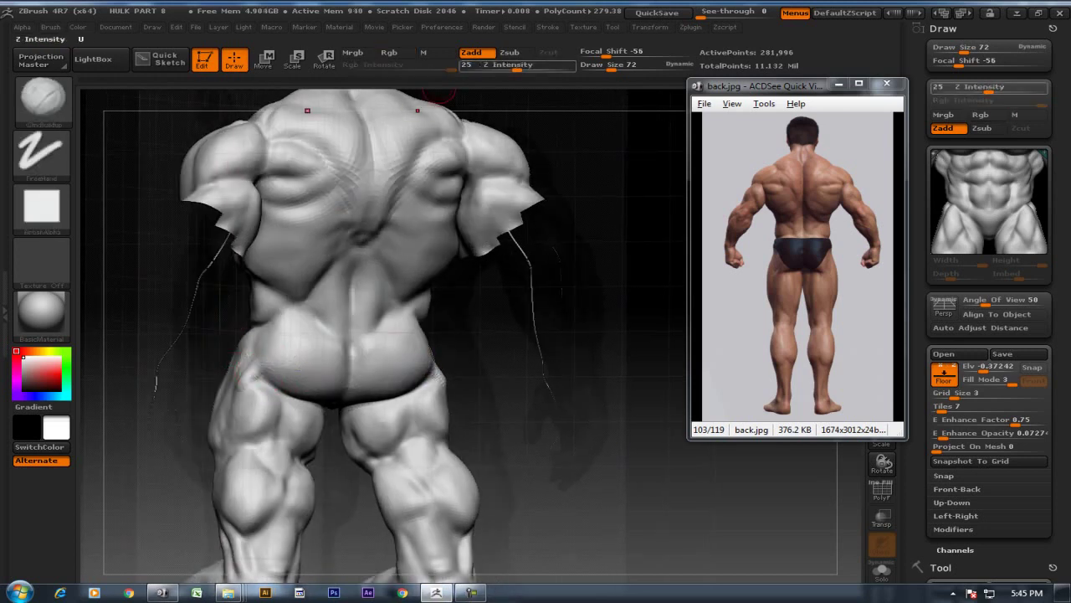
left_click_drag(514, 67, 490, 67)
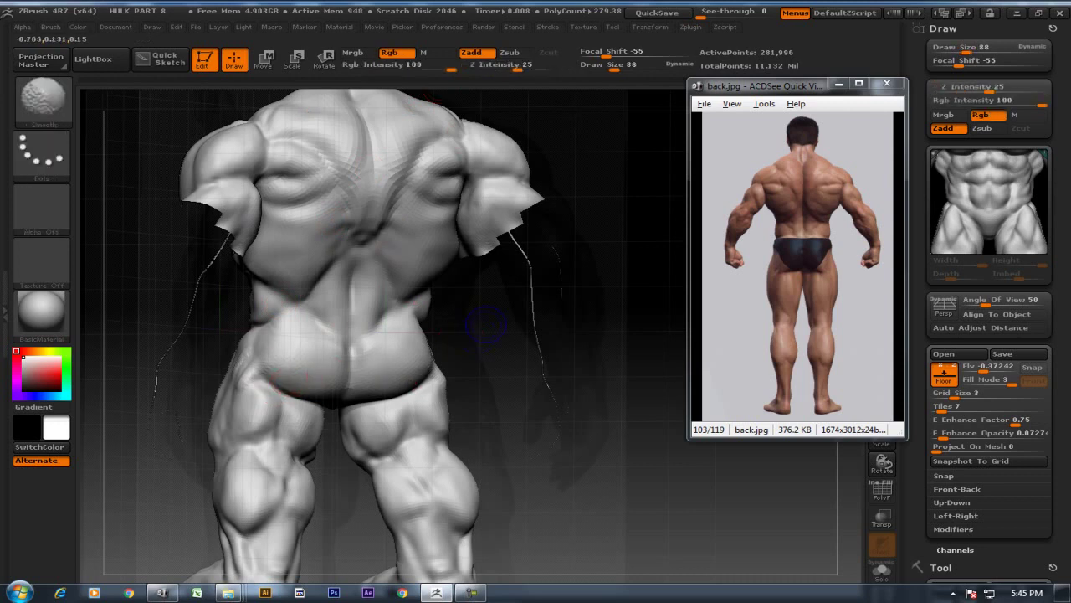
left_click_drag(460, 338, 475, 345, "shift")
key("ctrl+z")
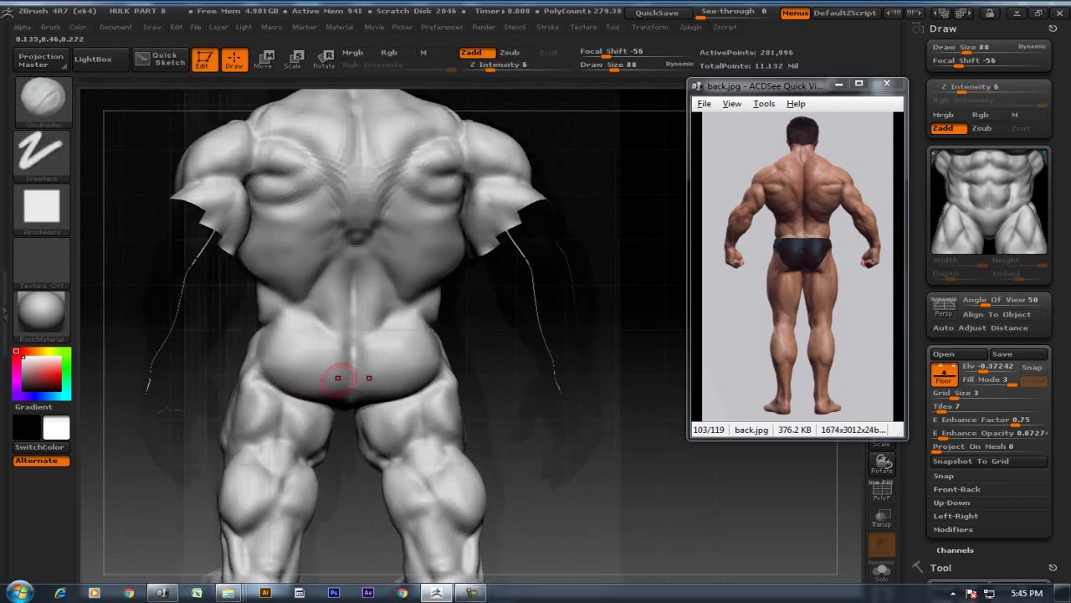
key("shift")
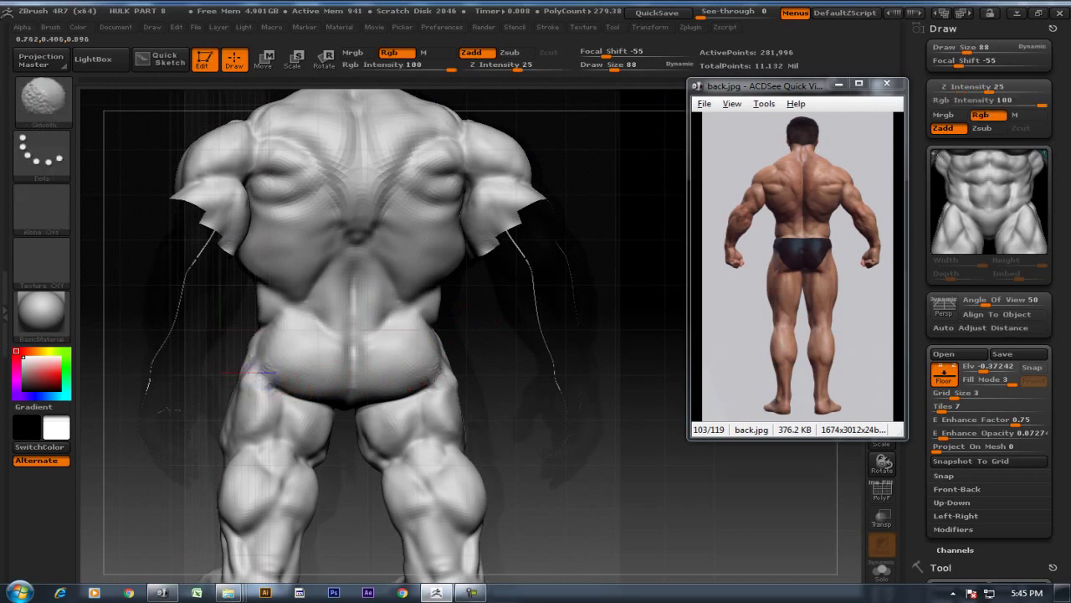
key("shift")
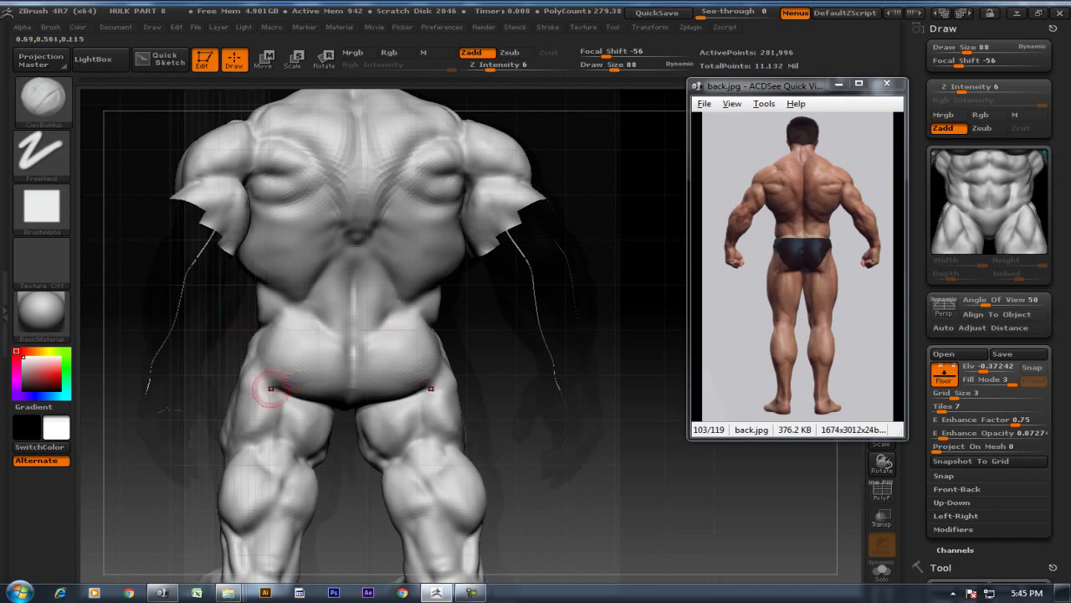
Switch to the Standard brush and turn the model to a front view of the legs and feet
key("b")
key("s")
key("t")
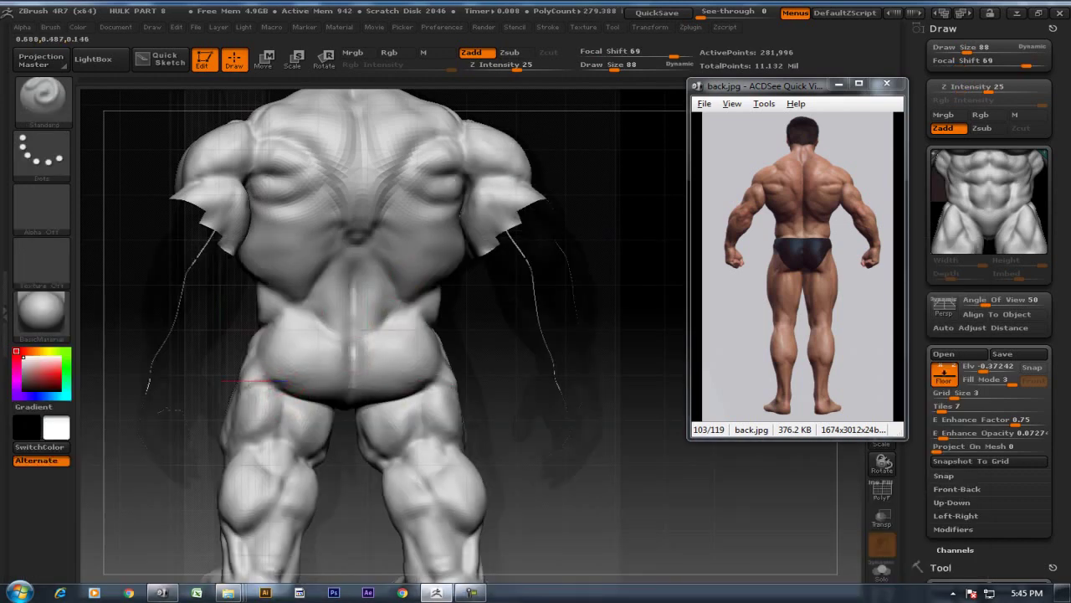
mouse_move(481, 352)
left_mouse_down()
mouse_move(501, 347)
mouse_move(444, 386)
left_mouse_up()
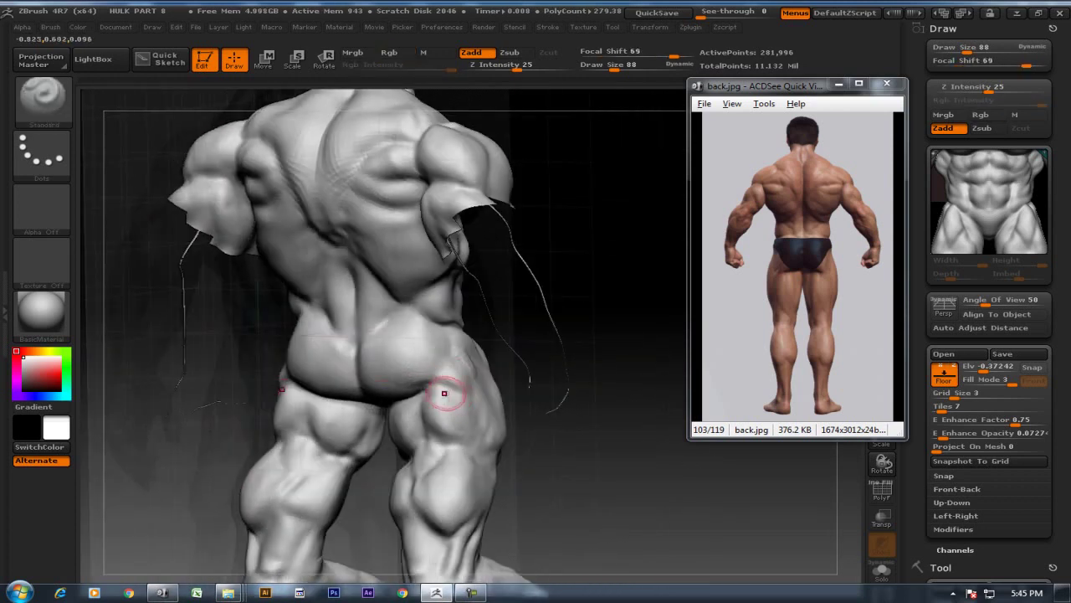
key("shift")
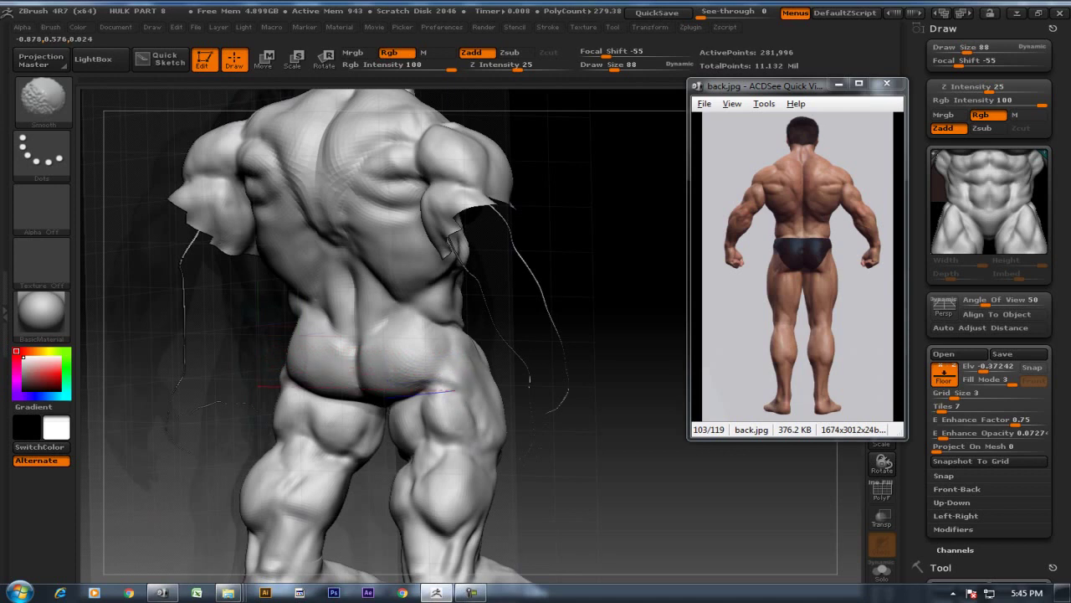
left_click_drag(577, 276, 633, 268, "shift")
mouse_move(611, 329)
left_mouse_down("shift")
mouse_move(526, 354)
mouse_move(242, 335)
mouse_move(172, 318)
left_mouse_up("shift")
mouse_move(705, 477)
left_mouse_down("alt")
mouse_move(577, 333)
mouse_move(581, 358)
left_mouse_up("alt")
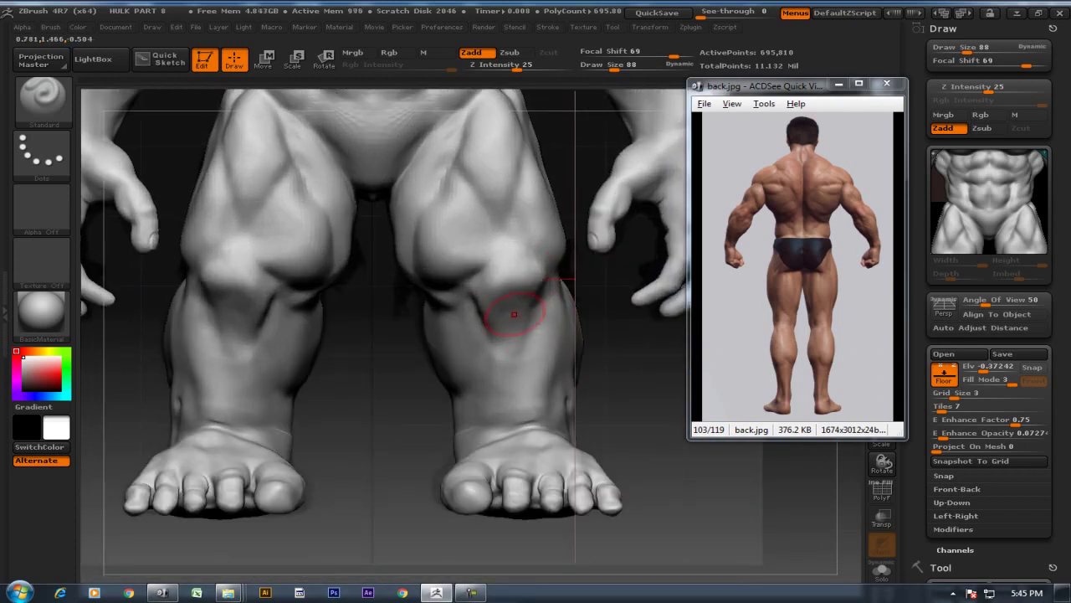
key("shift")
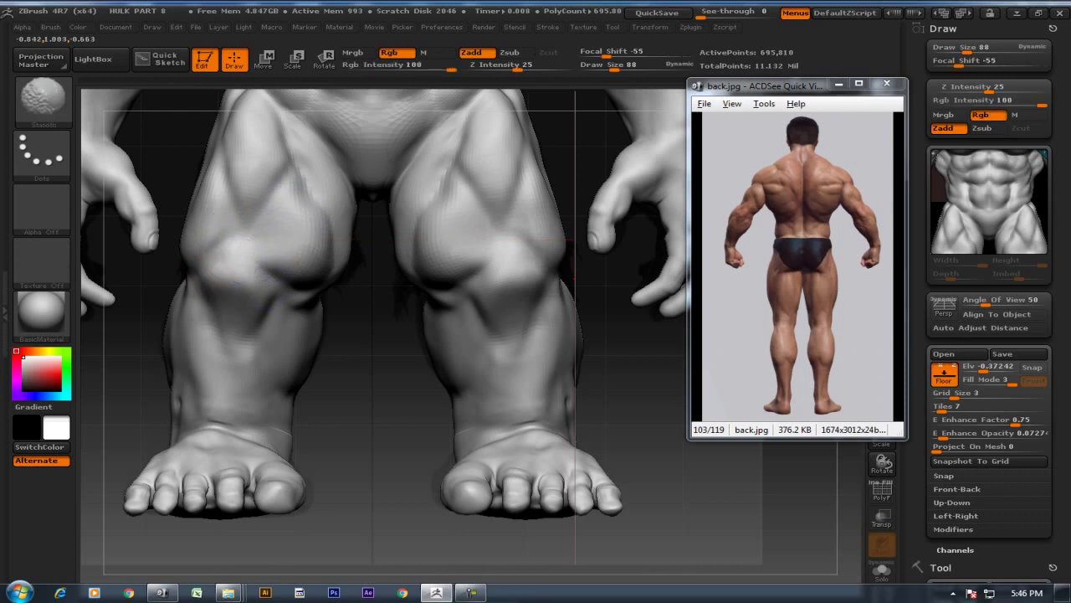
left_click_drag(358, 383, 343, 383)
mouse_move(612, 335)
left_mouse_down("alt")
mouse_move(612, 412)
mouse_move(502, 536)
left_mouse_up("alt")
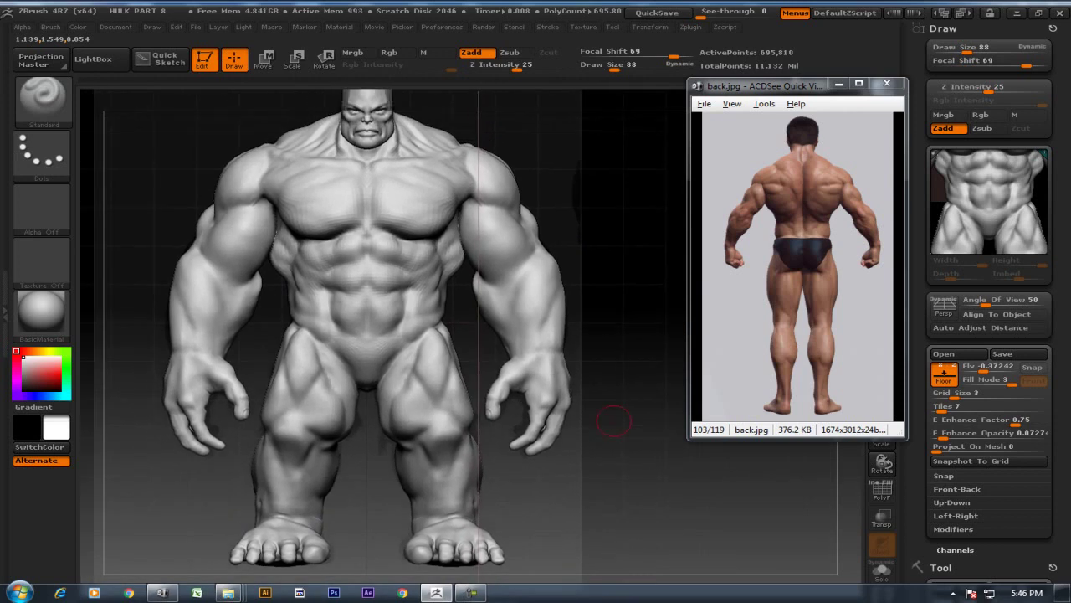
left_click(472, 593)
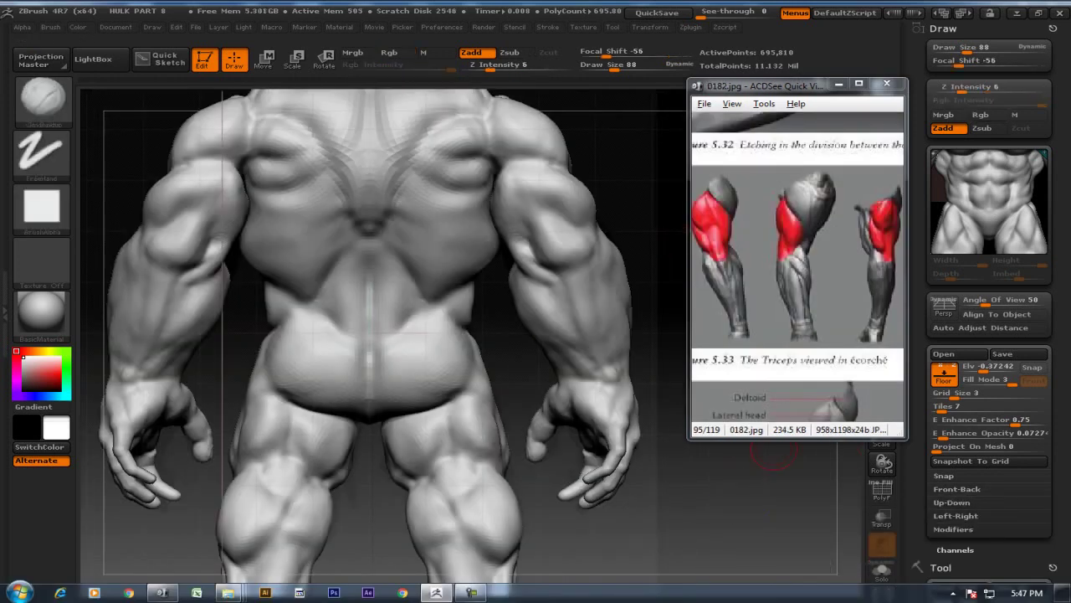
Select the Standard brush and reduce its size to 60
left_click_drag(712, 488, 636, 494)
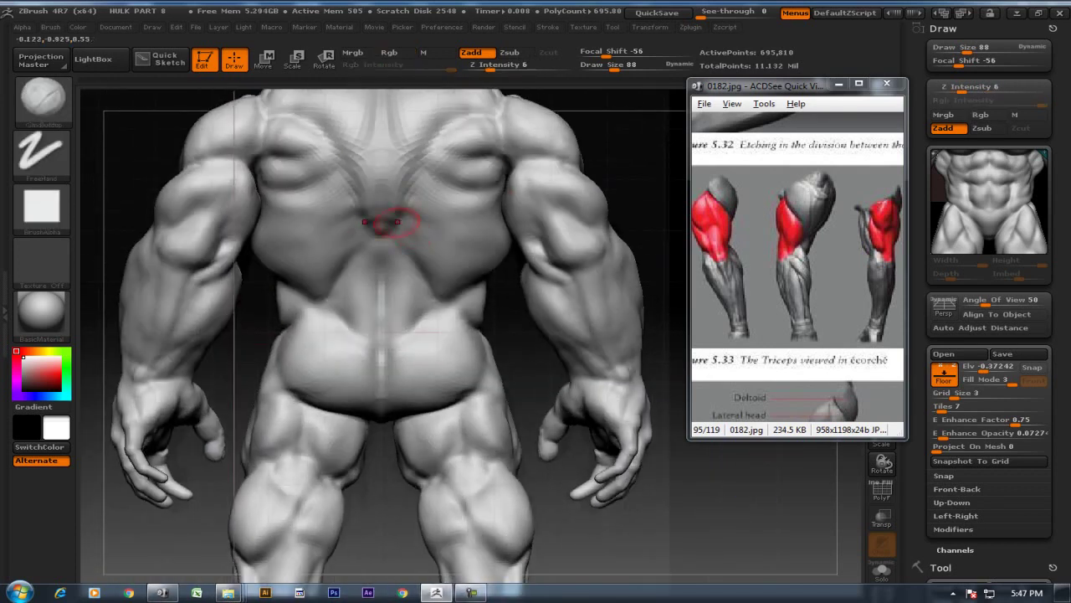
key("b")
left_click(406, 243)
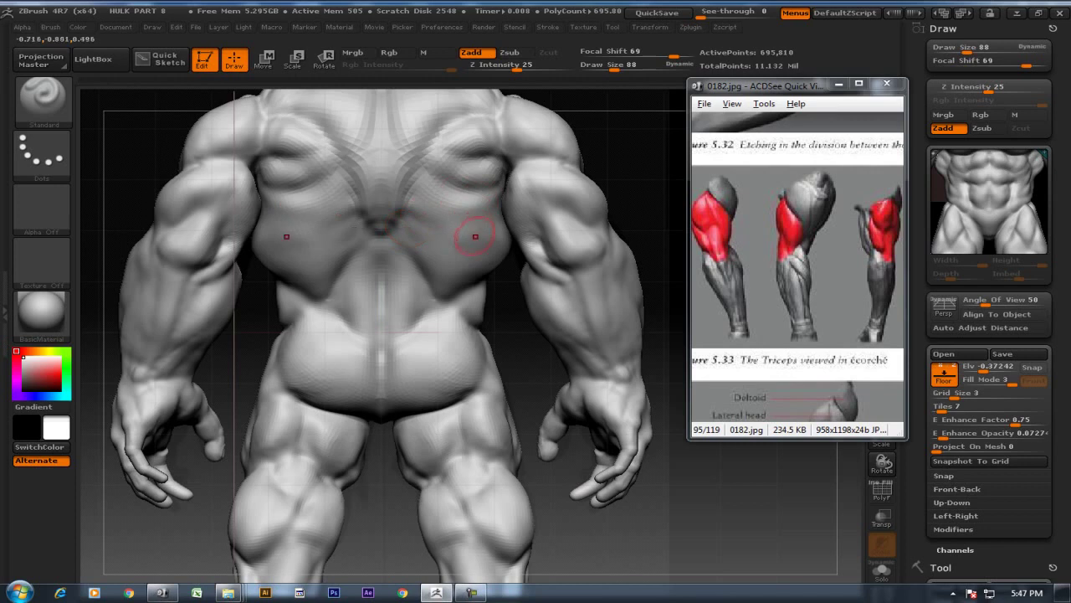
key("bracketleft")
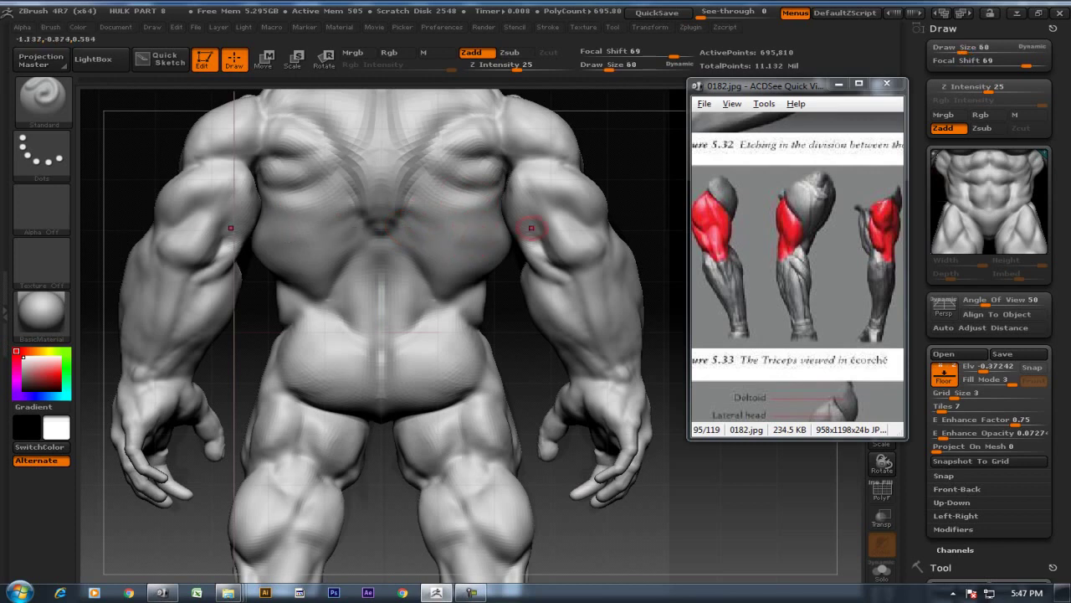
Rotate the Hulk to inspect its side, arms and back, closing in on the back
left_click_drag(638, 144, 603, 155)
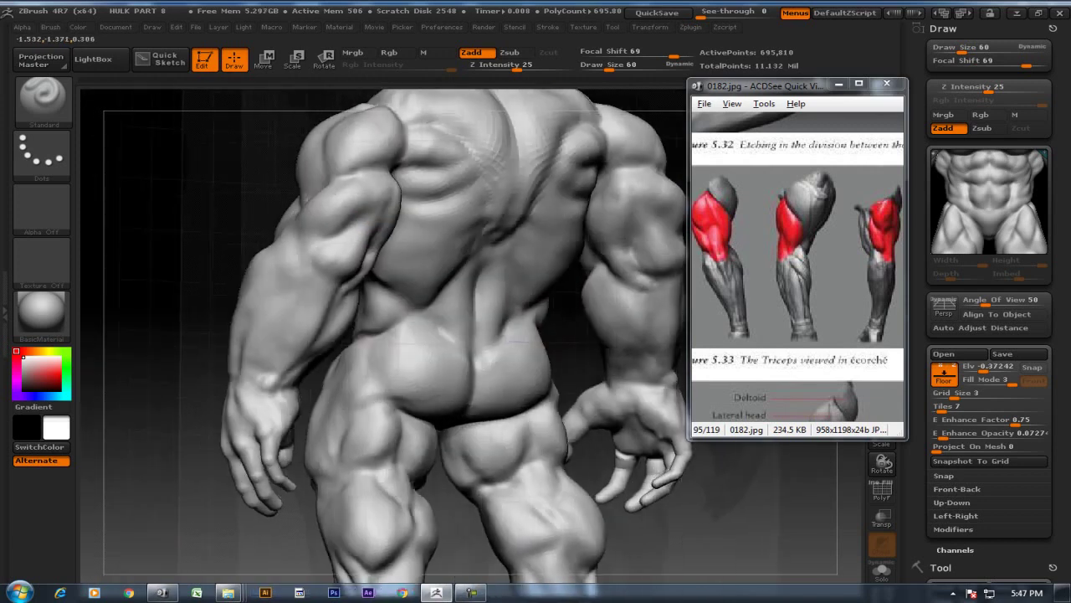
mouse_move(607, 163)
left_mouse_down()
mouse_move(349, 185)
mouse_move(267, 241)
mouse_move(168, 251)
left_mouse_up()
scroll(267, 240, "up", 2)
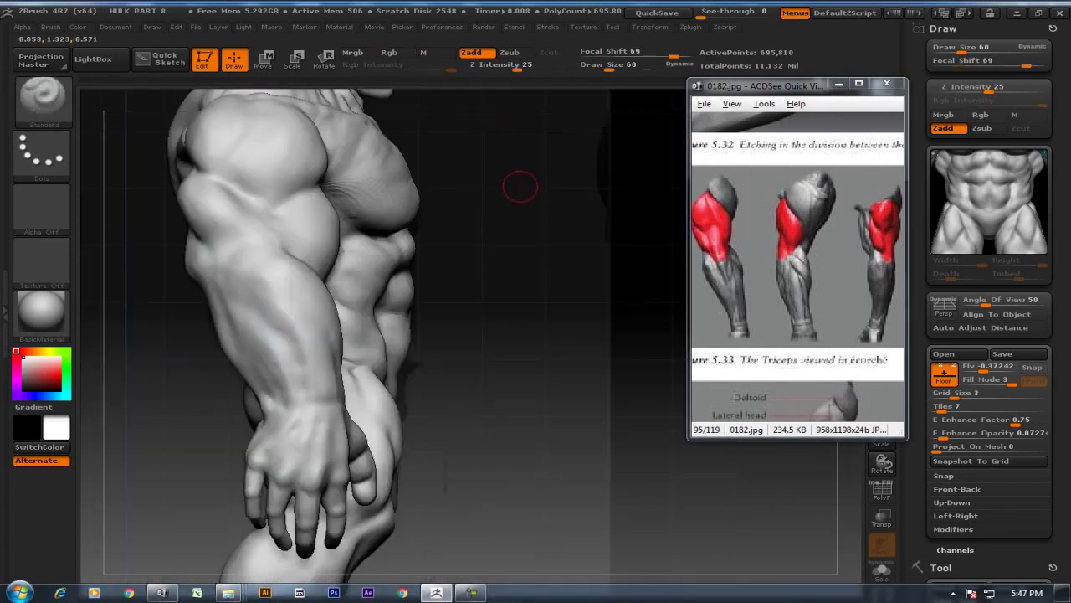
mouse_move(521, 182)
left_mouse_down()
mouse_move(530, 193)
mouse_move(548, 183)
left_mouse_up()
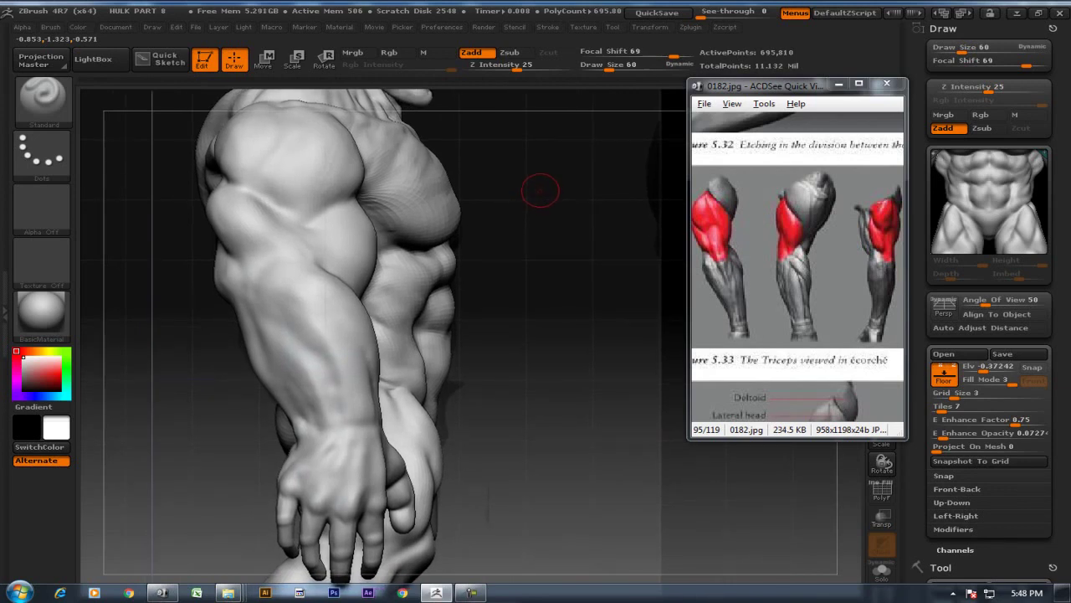
mouse_move(543, 190)
left_mouse_down()
mouse_move(569, 185)
mouse_move(578, 206)
left_mouse_up()
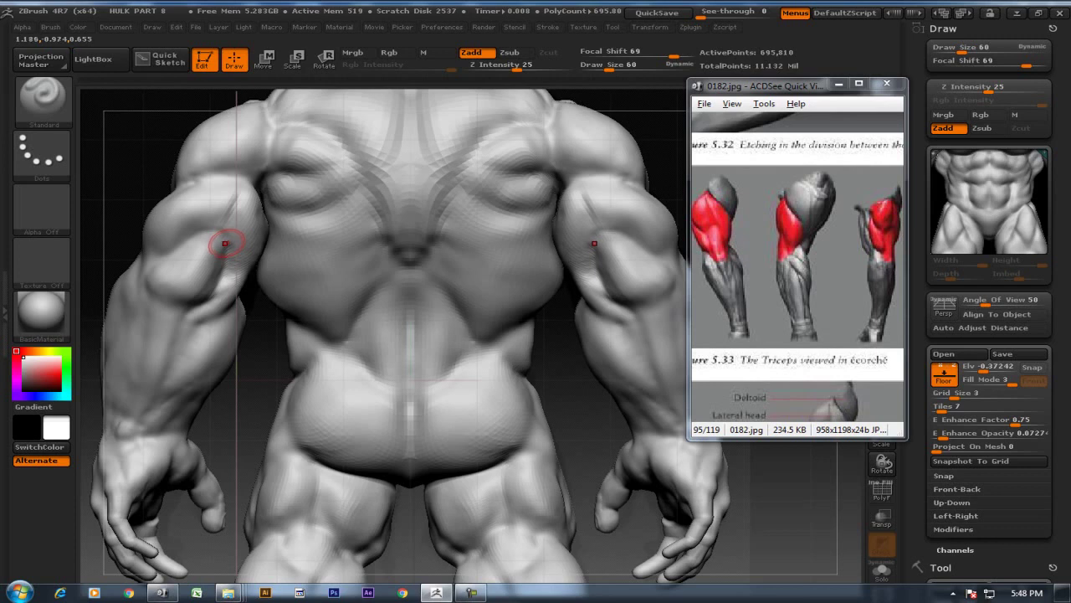
mouse_move(125, 163)
left_mouse_down("alt")
mouse_move(206, 189)
mouse_move(436, 193)
mouse_move(184, 211)
left_mouse_up("alt")
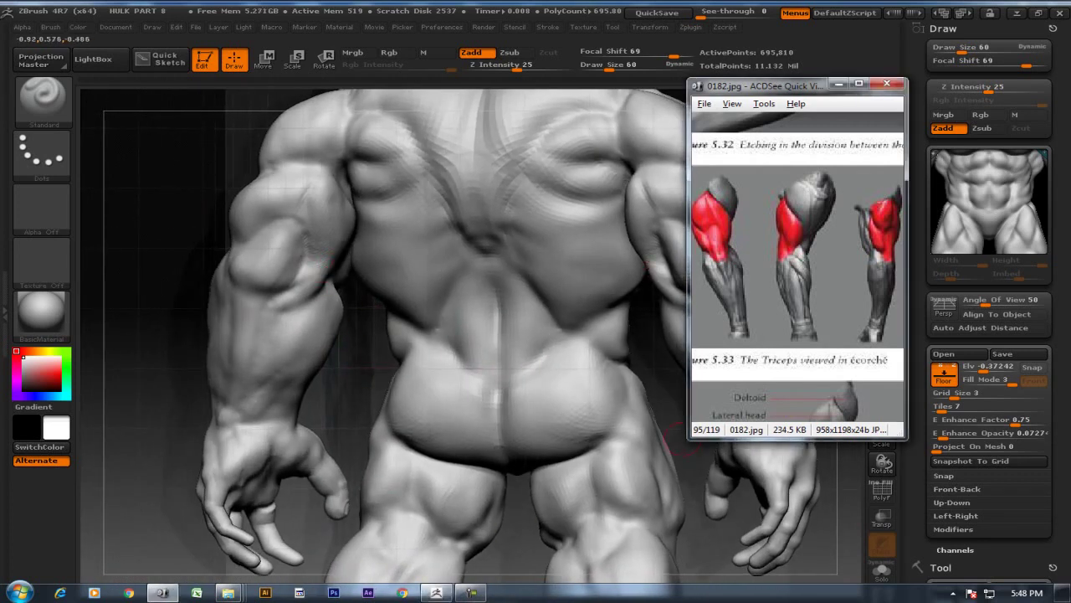
Scroll the ACDSee reference to the Figure 5.33 triceps diagram
scroll(682, 439, "up", 1)
scroll(797, 267, "up", 1, "ctrl")
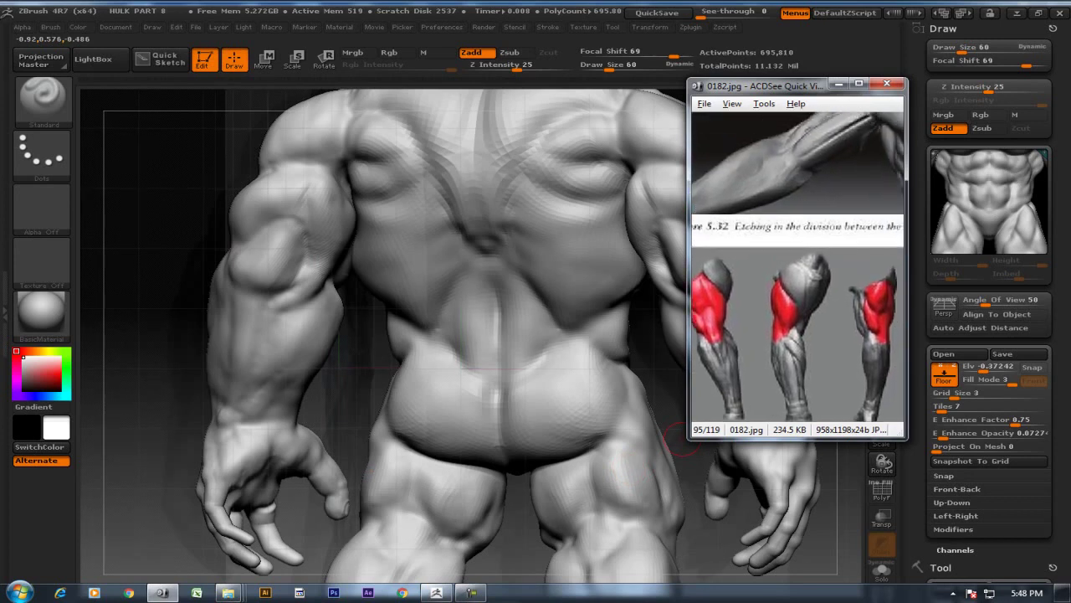
scroll(796, 266, "down", 3)
scroll(797, 266, "right", 1)
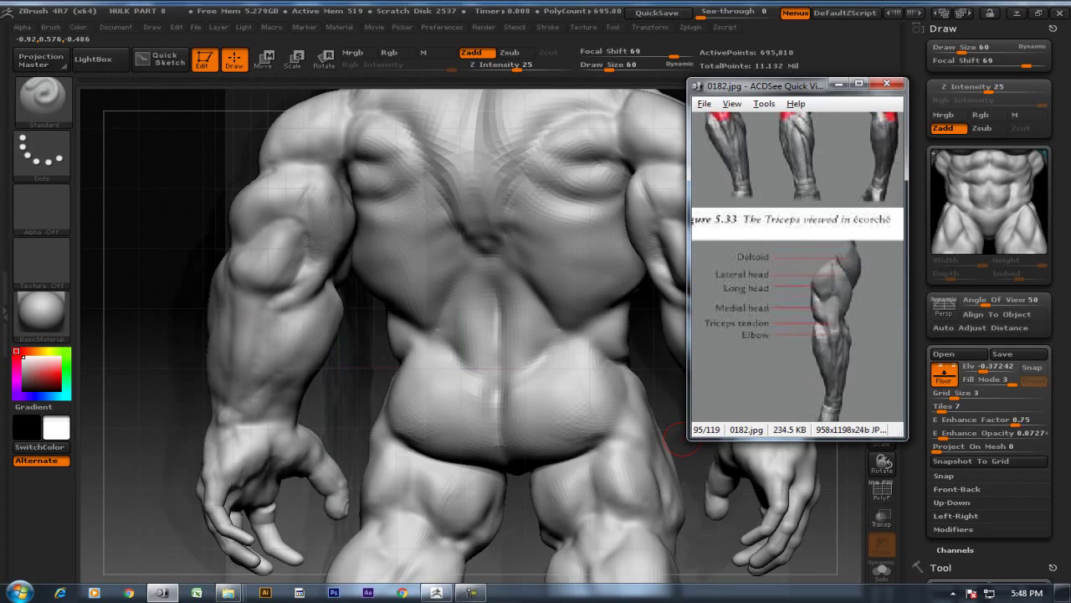
From a straight front view, smooth the shoulder bulge down into the upper arm
left_click_drag(139, 227, 84, 230)
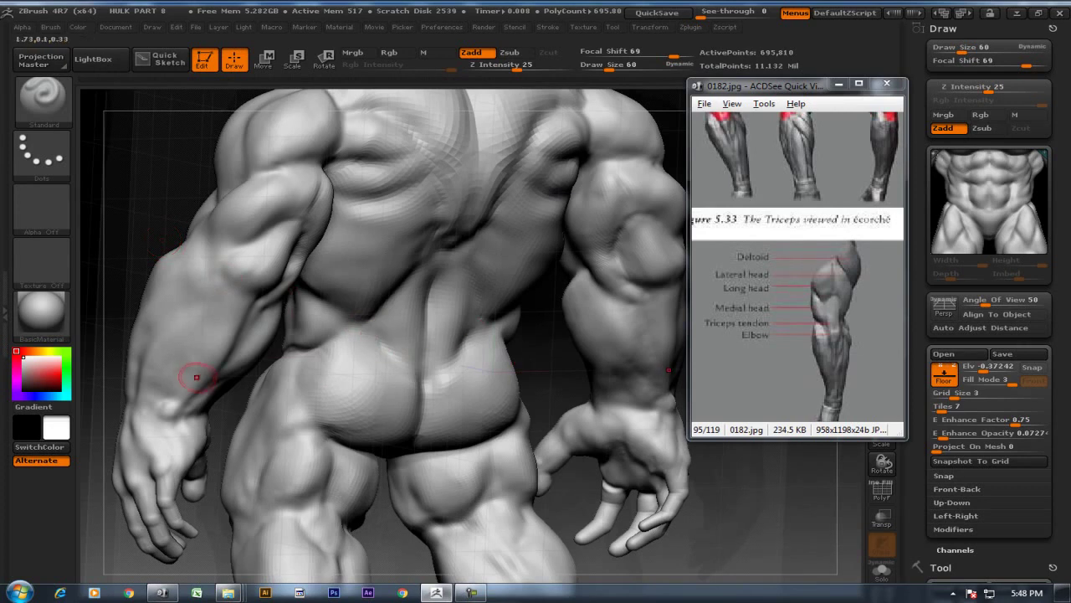
left_click_drag(162, 203, 268, 207)
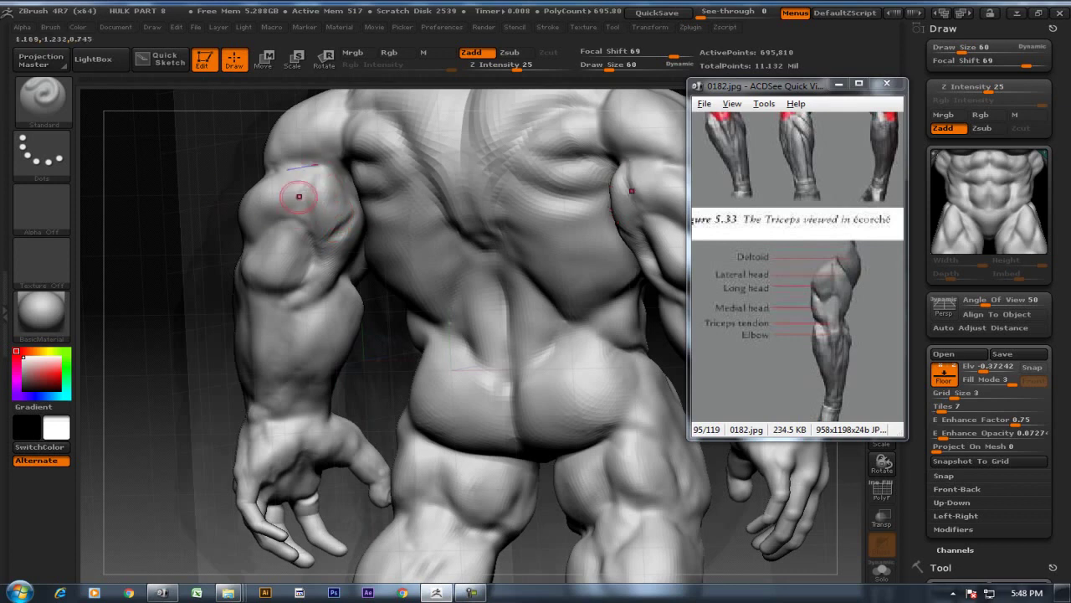
left_click_drag(209, 186, 297, 205)
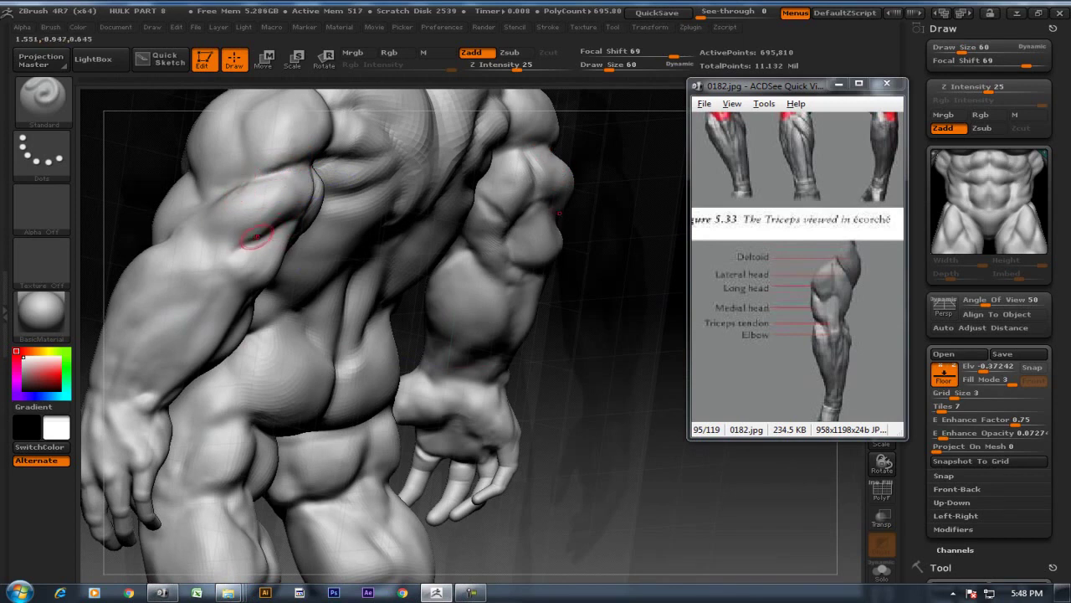
left_click_drag(582, 352, 370, 335)
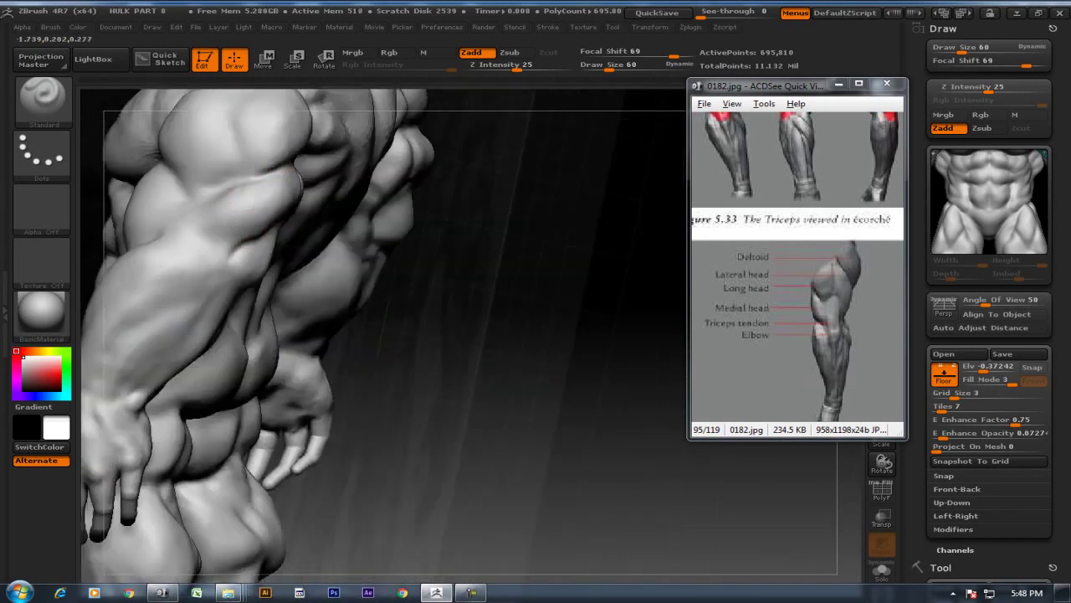
mouse_move(235, 293)
left_mouse_down()
mouse_move(183, 199)
mouse_move(303, 206)
left_mouse_up()
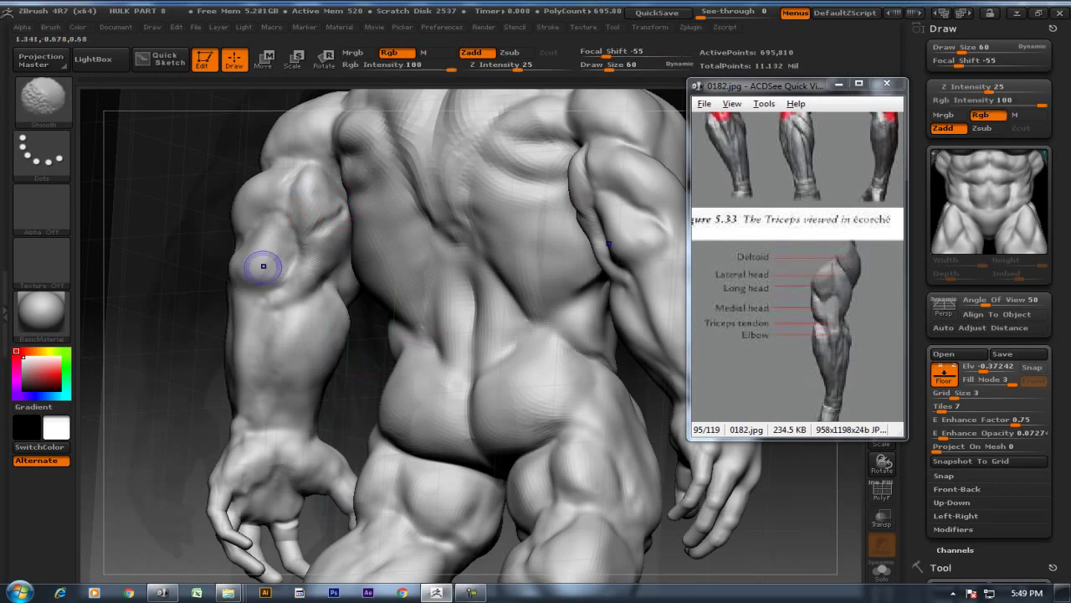
left_click_drag(287, 259, 227, 271)
key("shift")
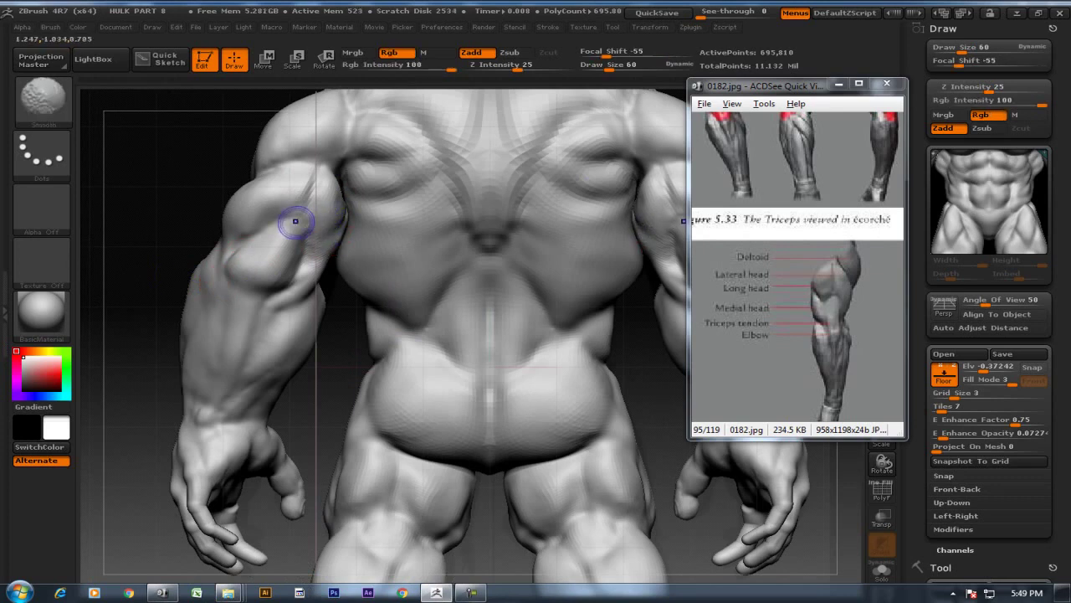
left_click_drag(274, 238, 261, 313)
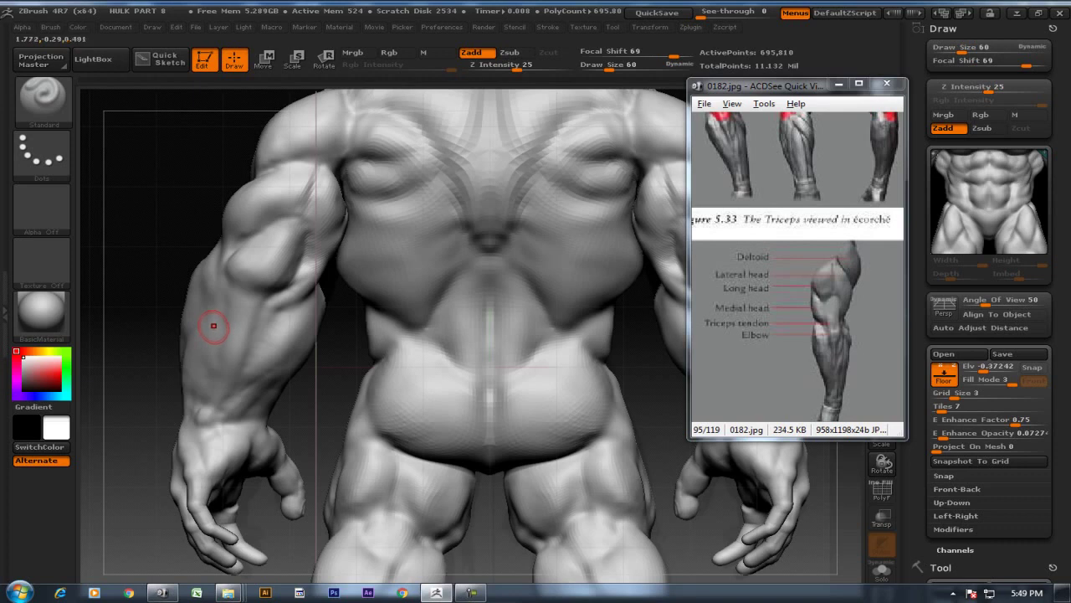
Switch to the Move brush at size 144 and work on the left upper arm
key("b")
key("m")
key("v")
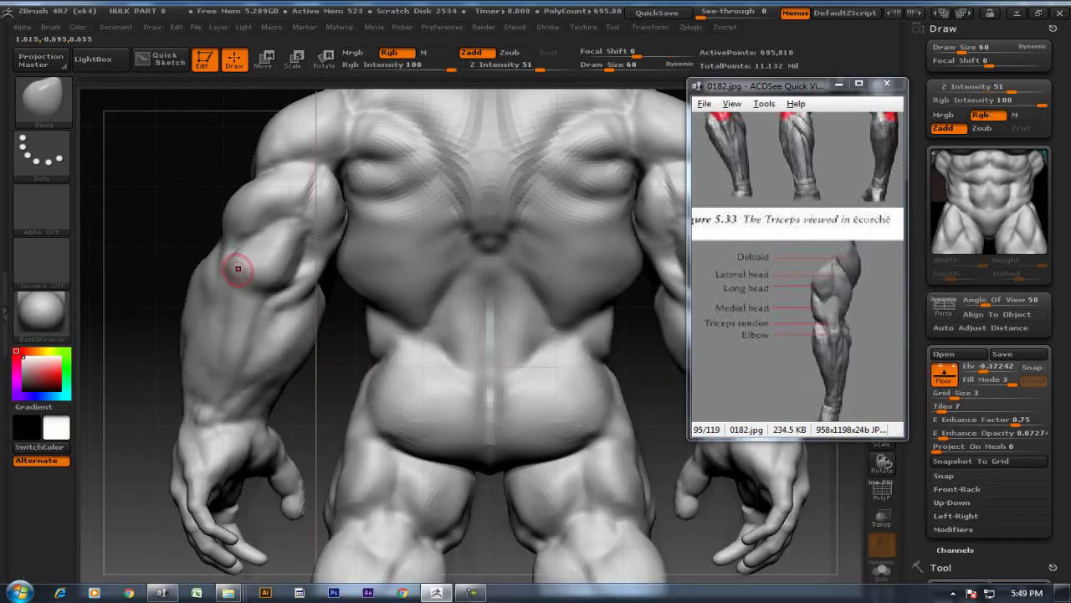
key("bracketright")
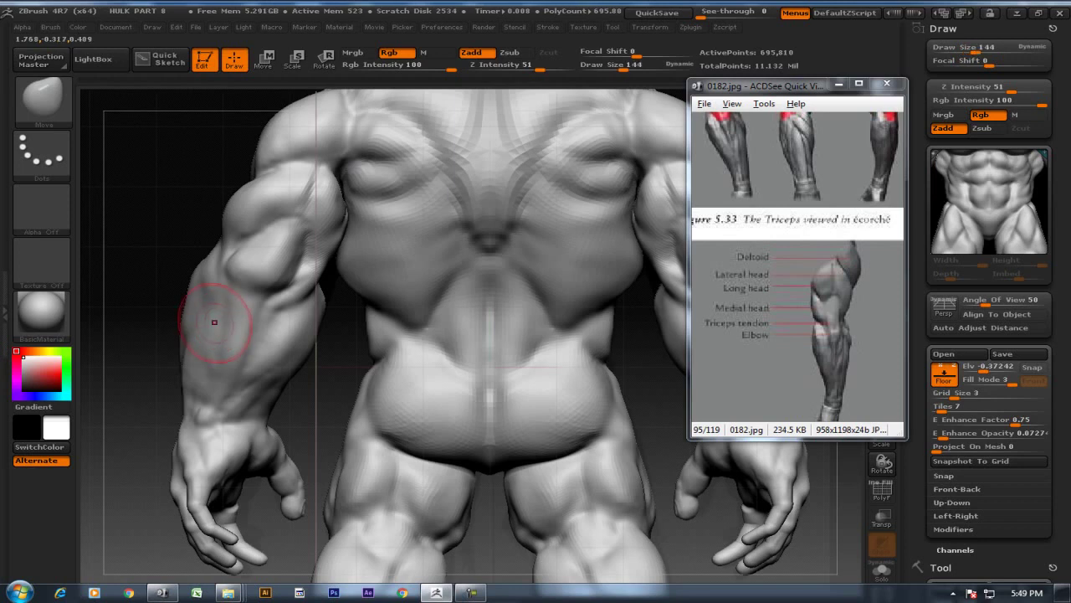
key("bracketright")
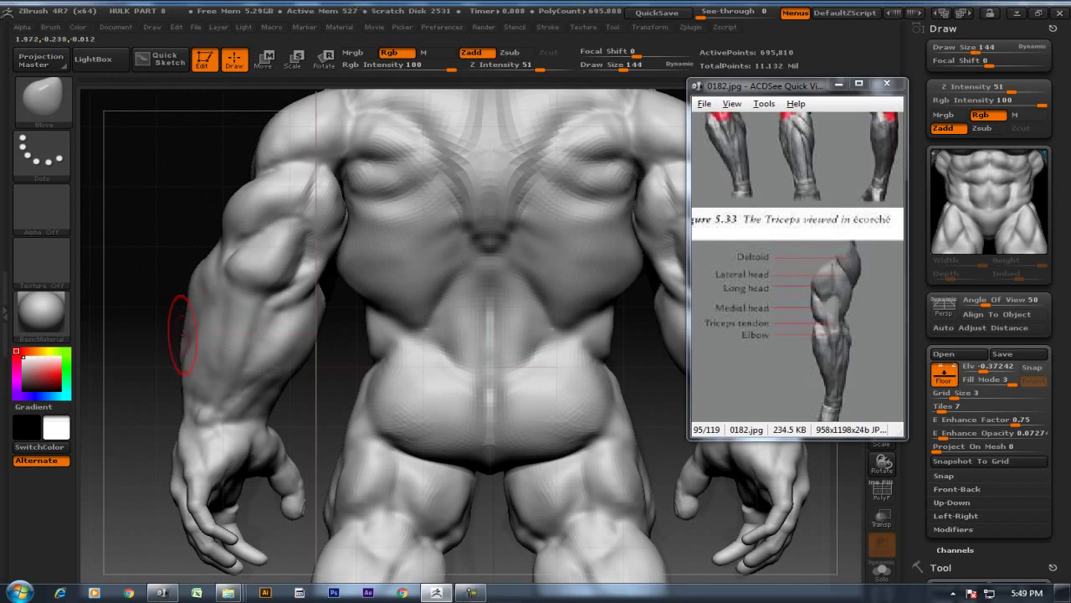
key("shift")
left_click_drag(214, 335, 242, 317, "alt")
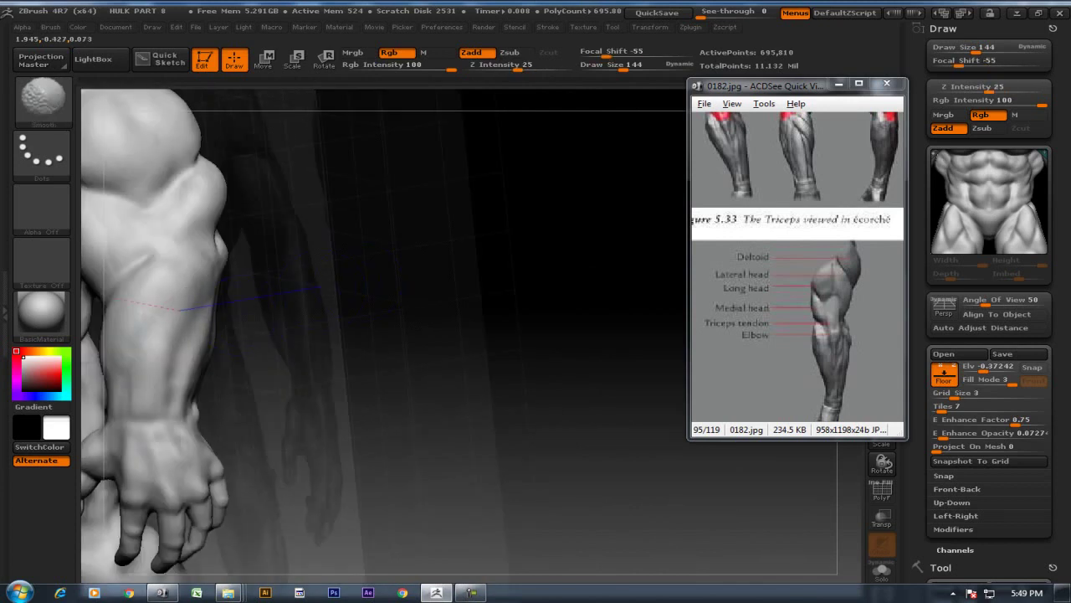
key("shift")
Smooth the biceps on the upper arm from a close side view
left_click_drag(179, 297, 203, 306, "shift")
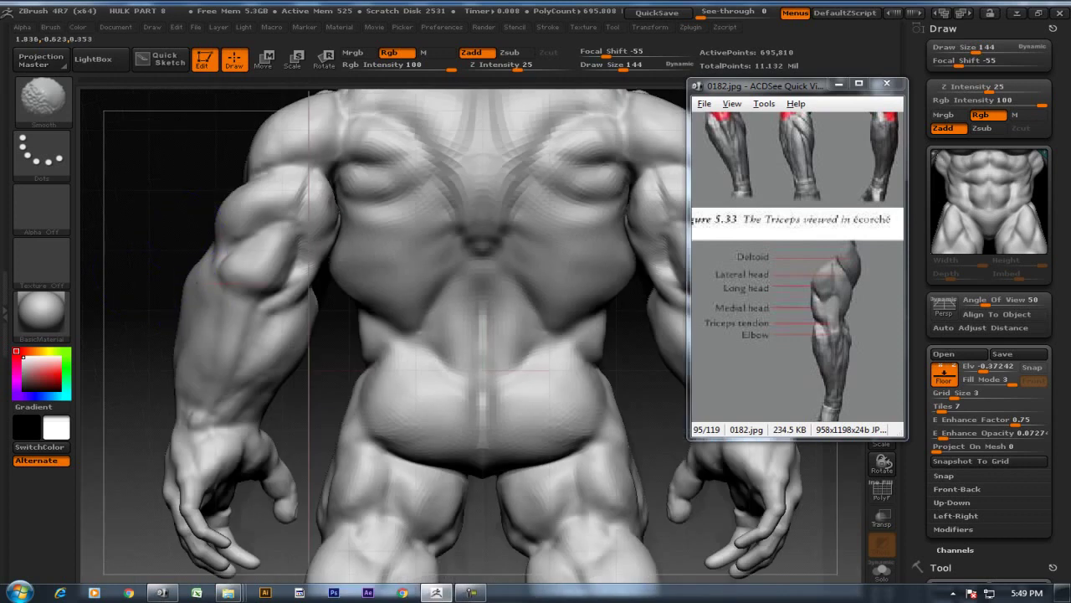
left_click_drag(419, 276, 509, 288)
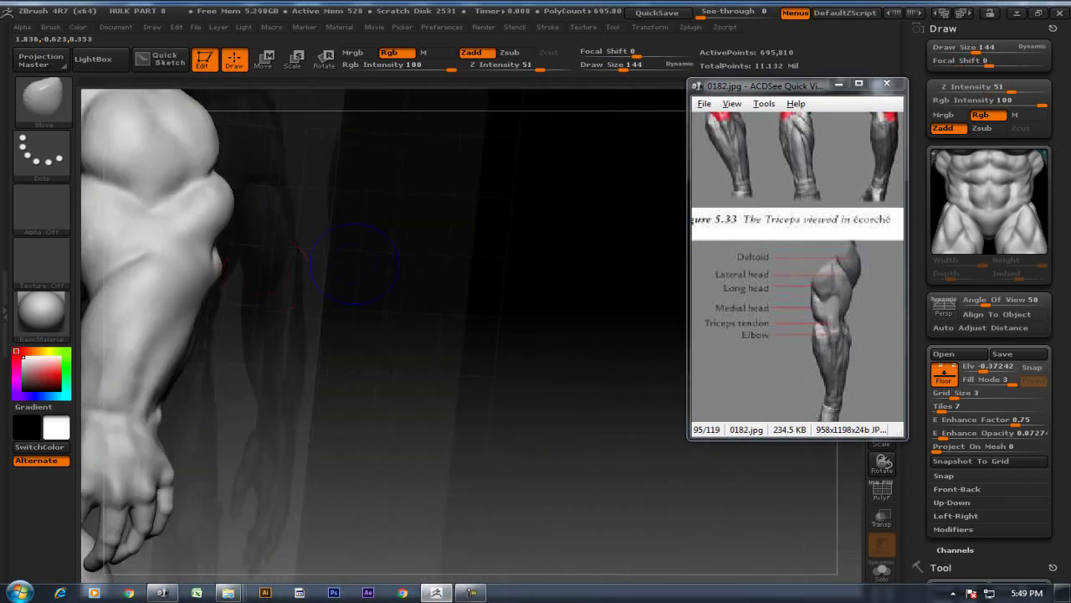
key("shift")
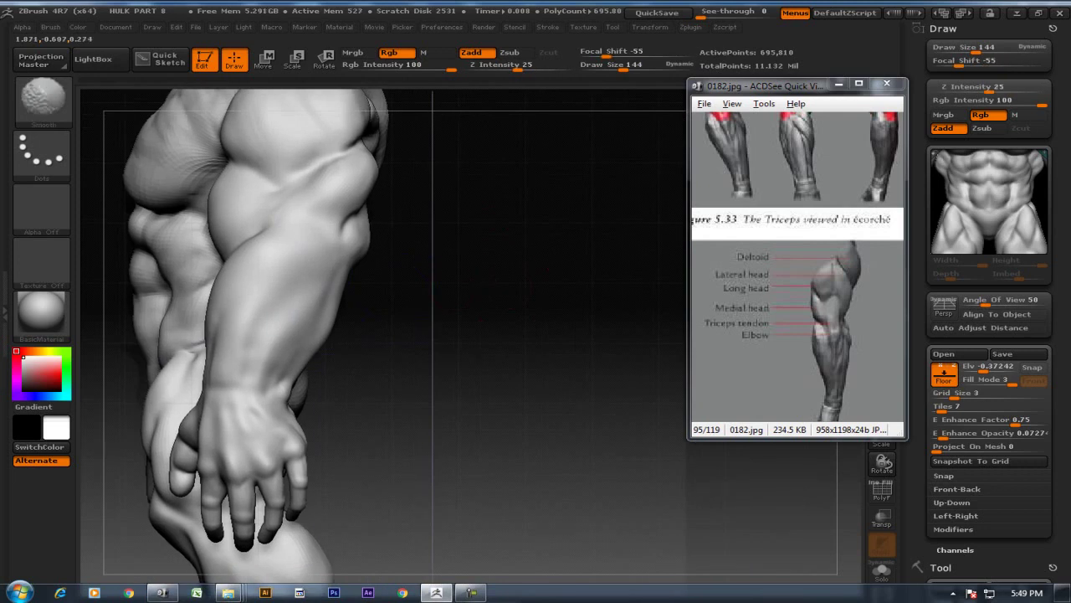
left_click_drag(299, 237, 326, 287, "shift")
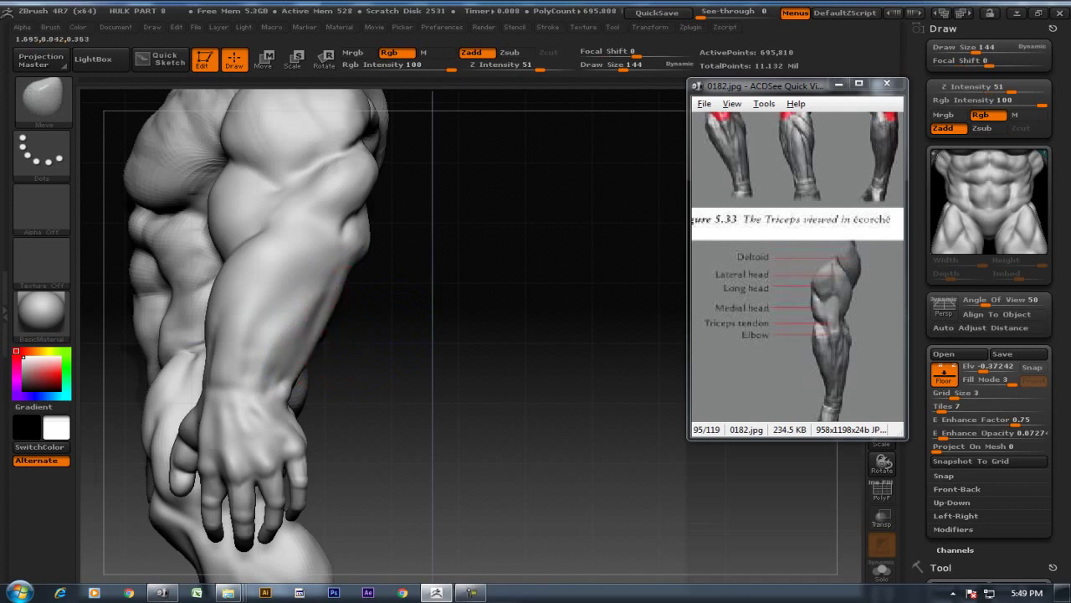
key("shift")
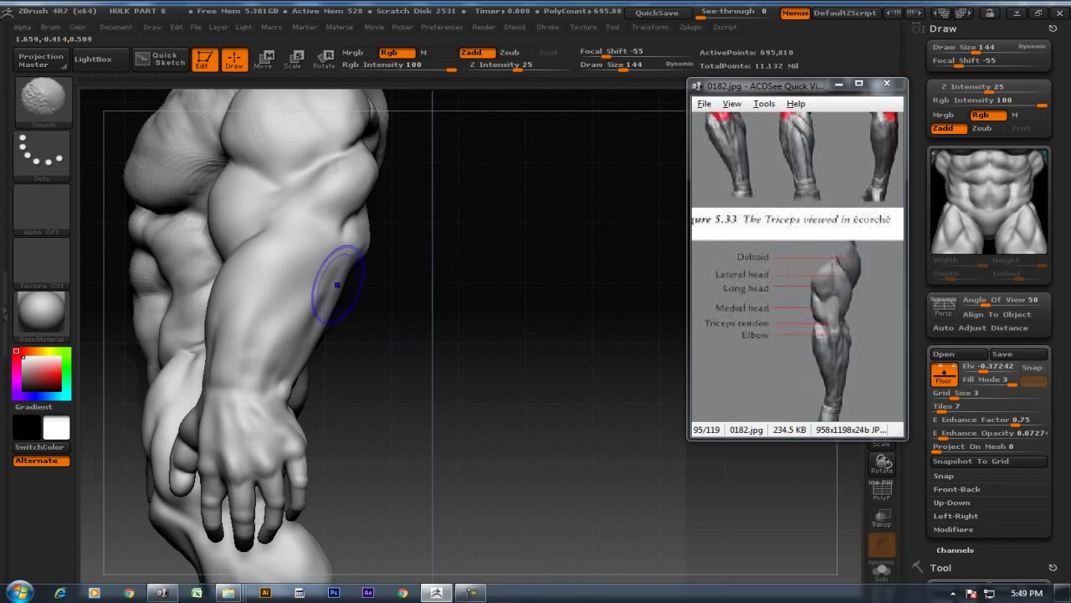
mouse_move(394, 326)
left_mouse_down()
mouse_move(457, 295)
mouse_move(411, 251)
left_mouse_up()
Zoom to the face and neck, hide everything except the head, and minimize the ACDSee viewer
key("f")
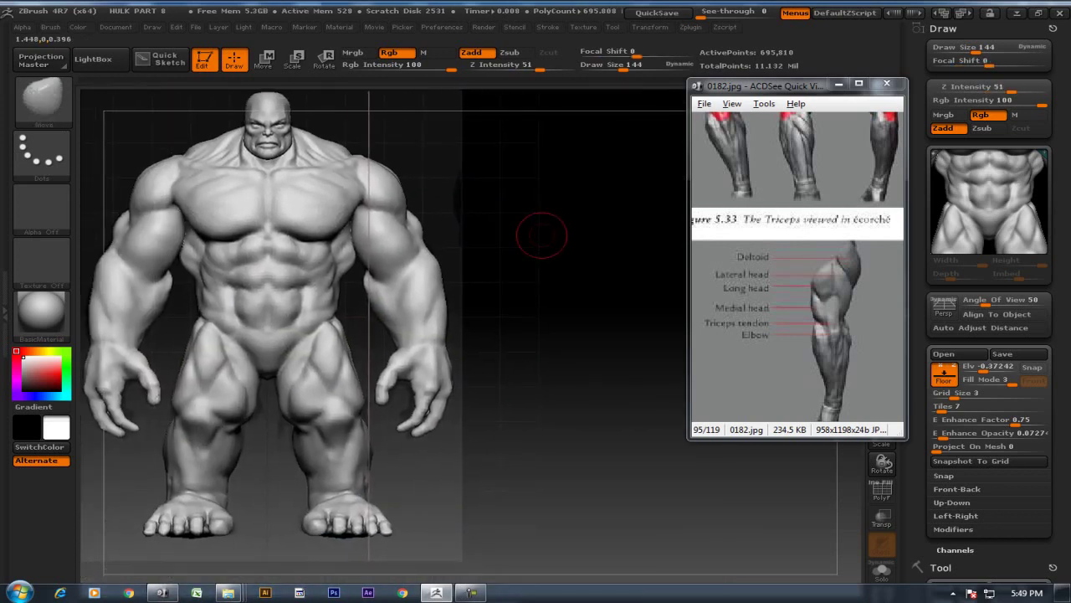
mouse_move(546, 318)
left_mouse_down("alt")
mouse_move(564, 298)
mouse_move(554, 219)
mouse_move(564, 172)
mouse_move(565, 249)
left_mouse_up("alt")
mouse_move(530, 208)
left_mouse_down("alt")
mouse_move(517, 210)
mouse_move(531, 280)
mouse_move(553, 180)
left_mouse_up("alt")
mouse_move(342, 203)
left_mouse_down()
mouse_move(356, 243)
mouse_move(360, 352)
left_mouse_up()
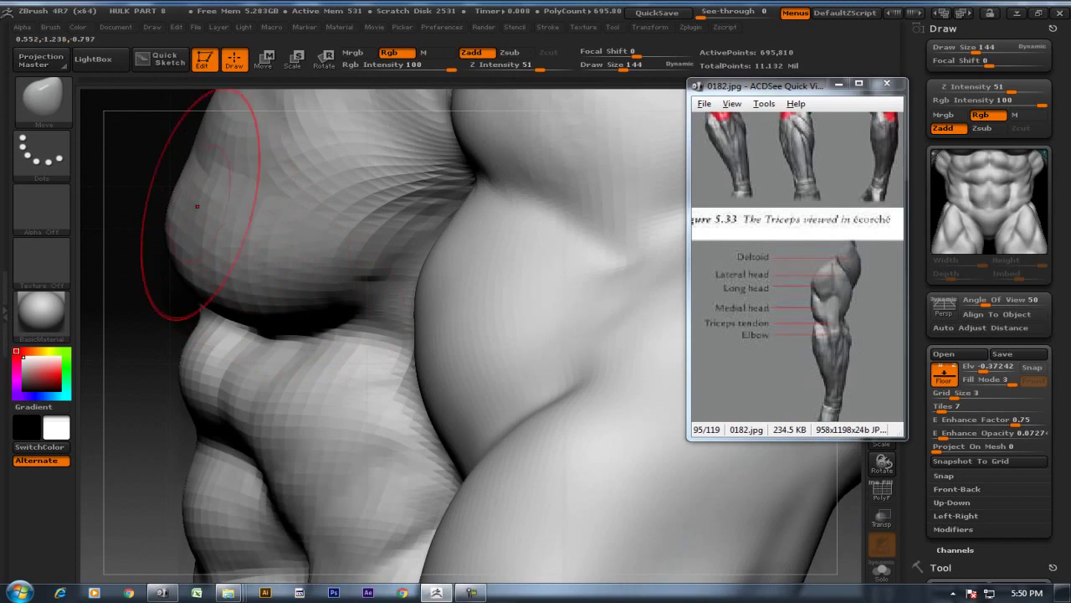
mouse_move(277, 180)
left_mouse_down("alt")
mouse_move(303, 274)
mouse_move(335, 218)
left_mouse_up("alt")
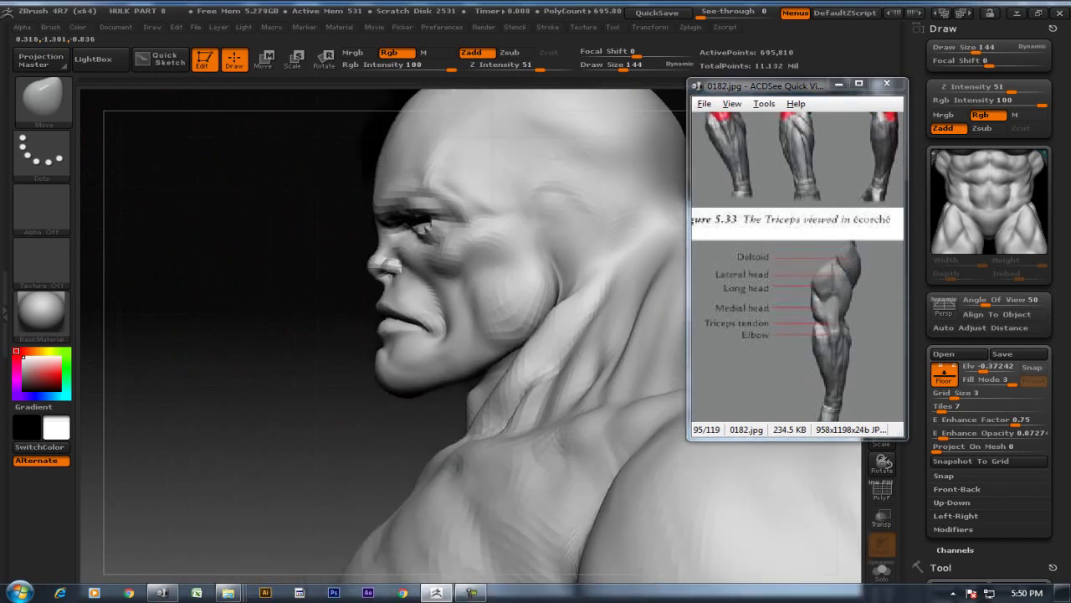
left_click(410, 276, "ctrl+shift")
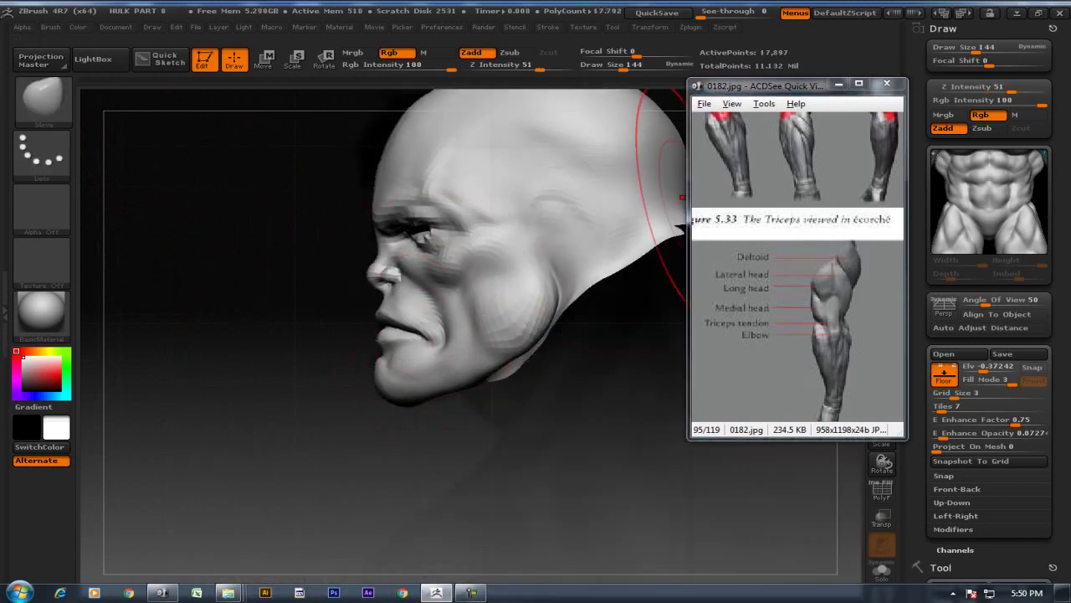
left_click(838, 83)
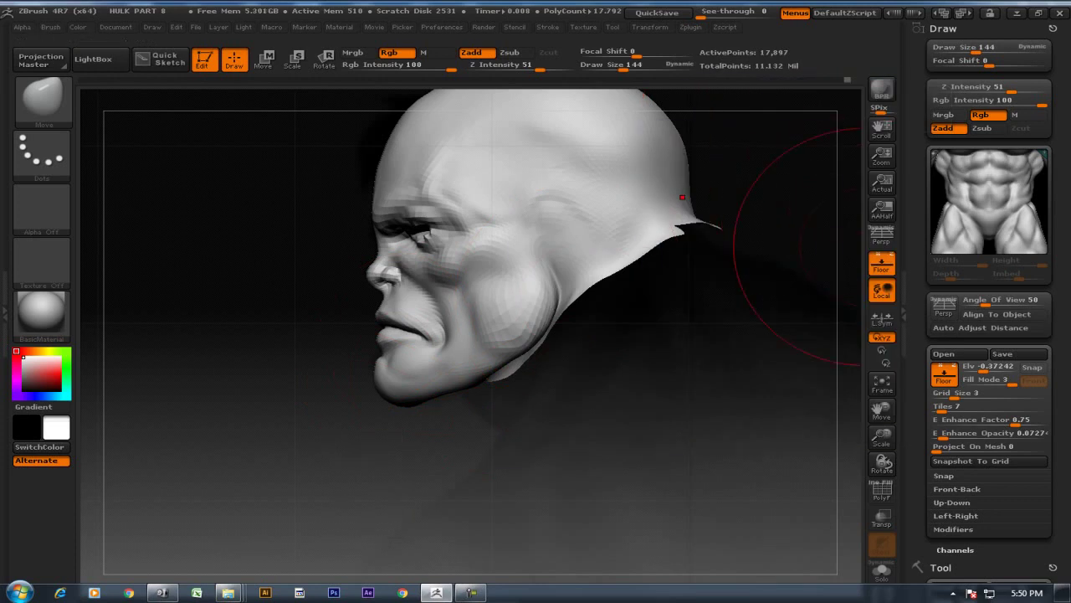
Adjust the reference painting's E Enhance Opacity, setting it to 1, and shrink the brush to 40
left_click(987, 392)
left_click(987, 433)
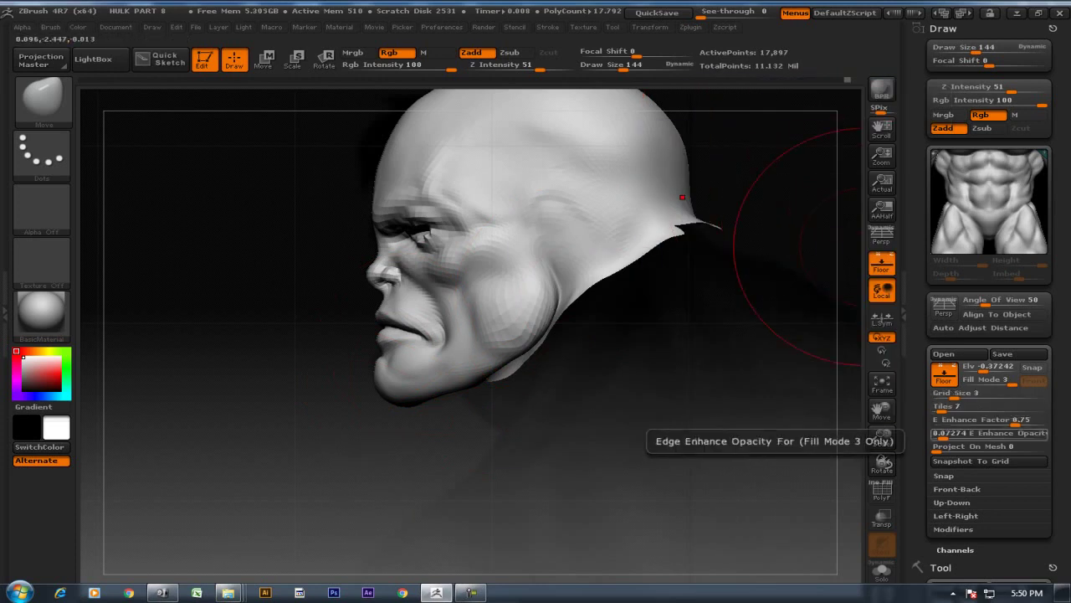
left_click_drag(942, 432, 1046, 432)
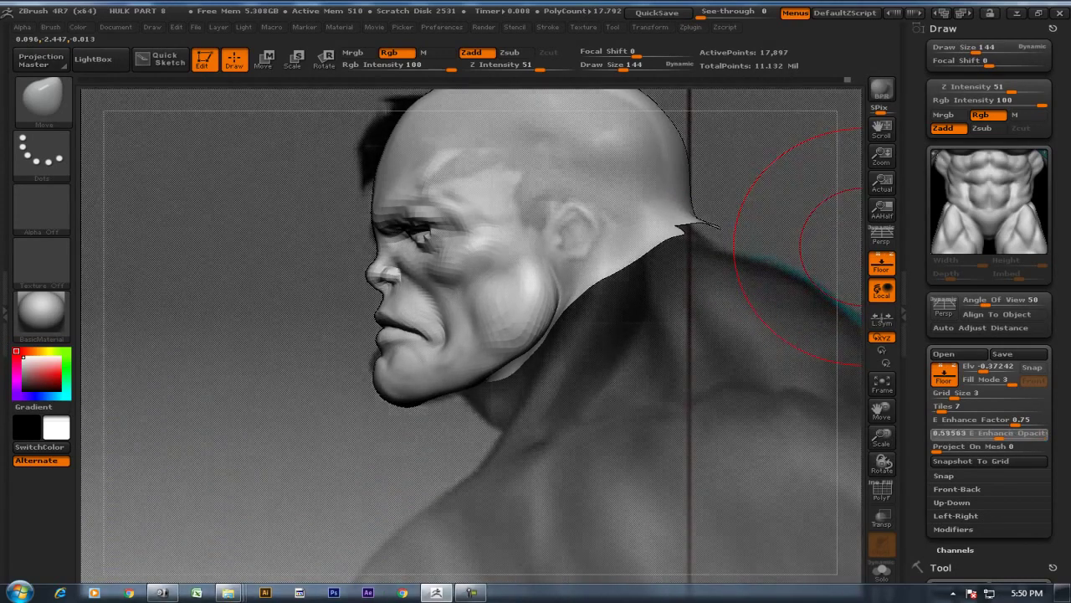
left_click_drag(239, 214, 293, 214)
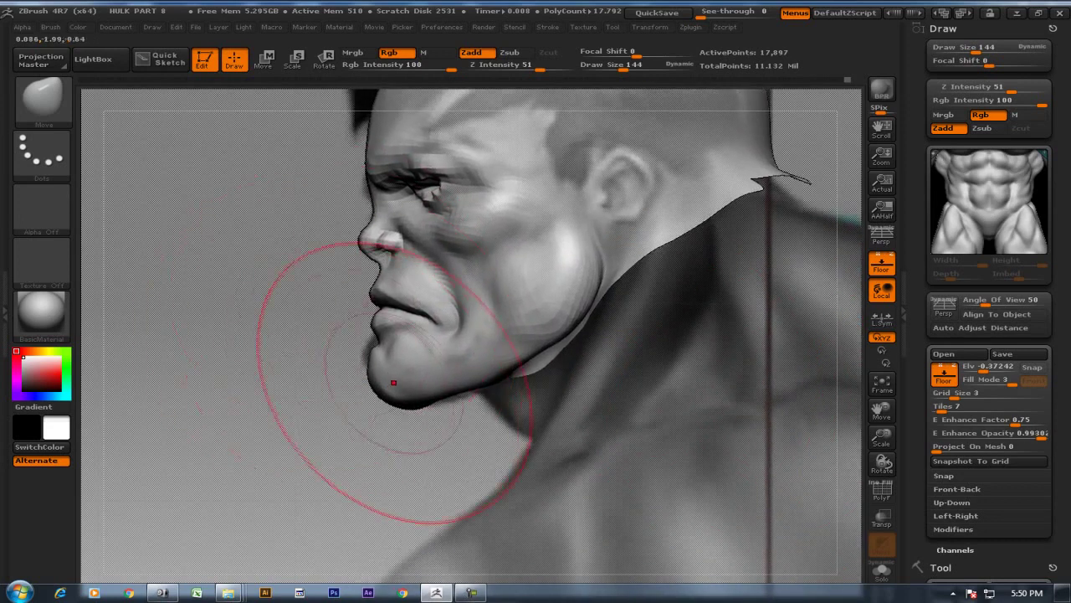
key("bracketleft")
key("bracketleft")
key("bracketleft")
key("bracketleft")
key("bracketleft")
key("shift")
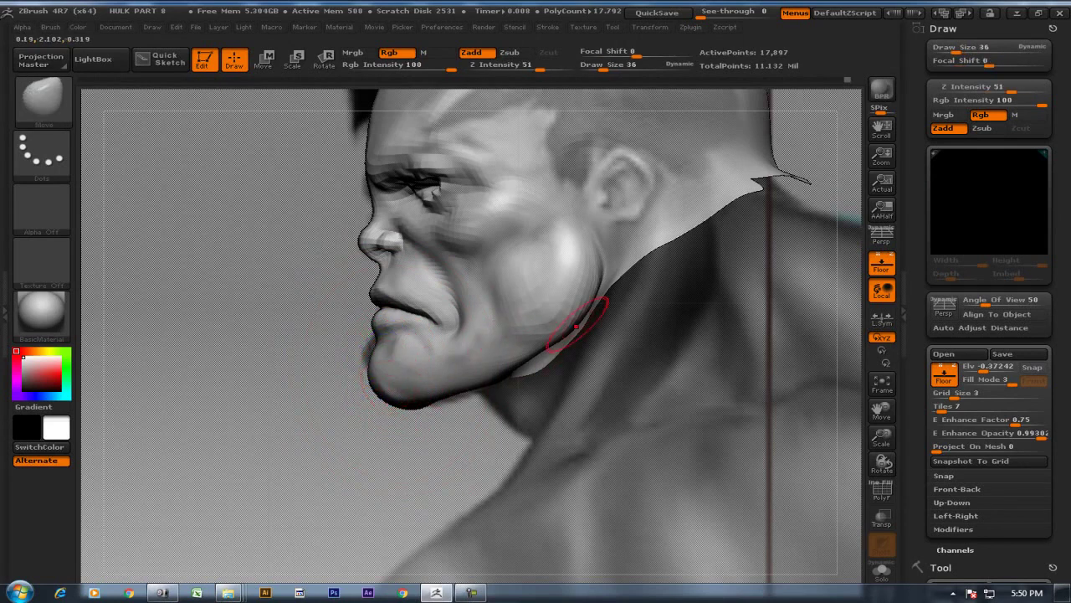
left_click_drag(1038, 432, 977, 432)
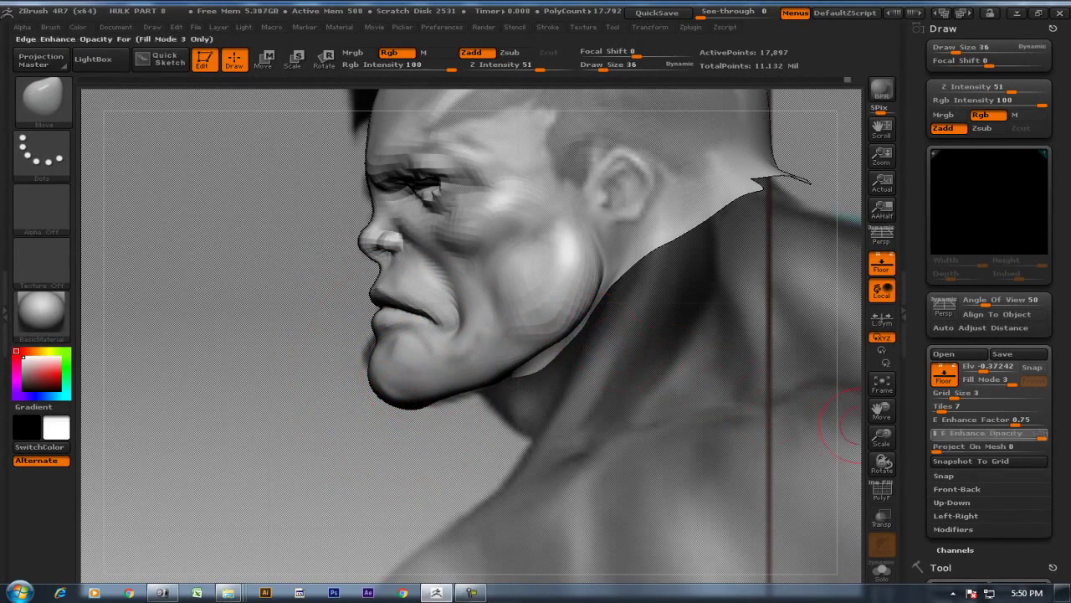
type("1")
key("Return")
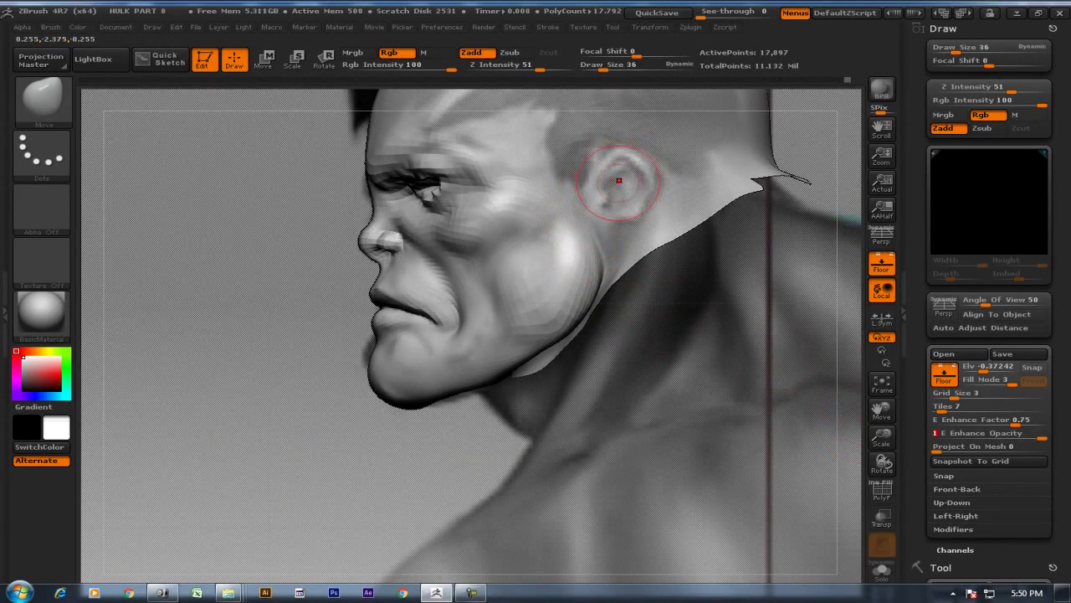
Mask the area around the ear, check it from several angles, and fade the reference to about 0.12
mouse_move(618, 180)
left_mouse_down("ctrl")
mouse_move(634, 191)
mouse_move(596, 199)
left_mouse_up("ctrl")
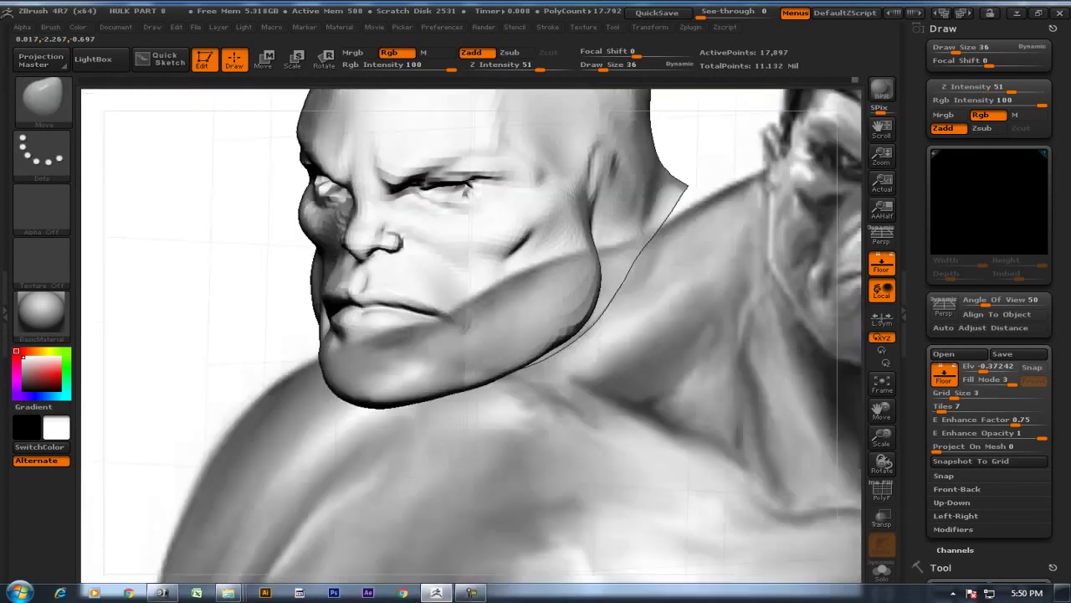
left_click_drag(323, 227, 271, 240)
left_click_drag(184, 219, 334, 230)
left_click_drag(586, 209, 669, 214)
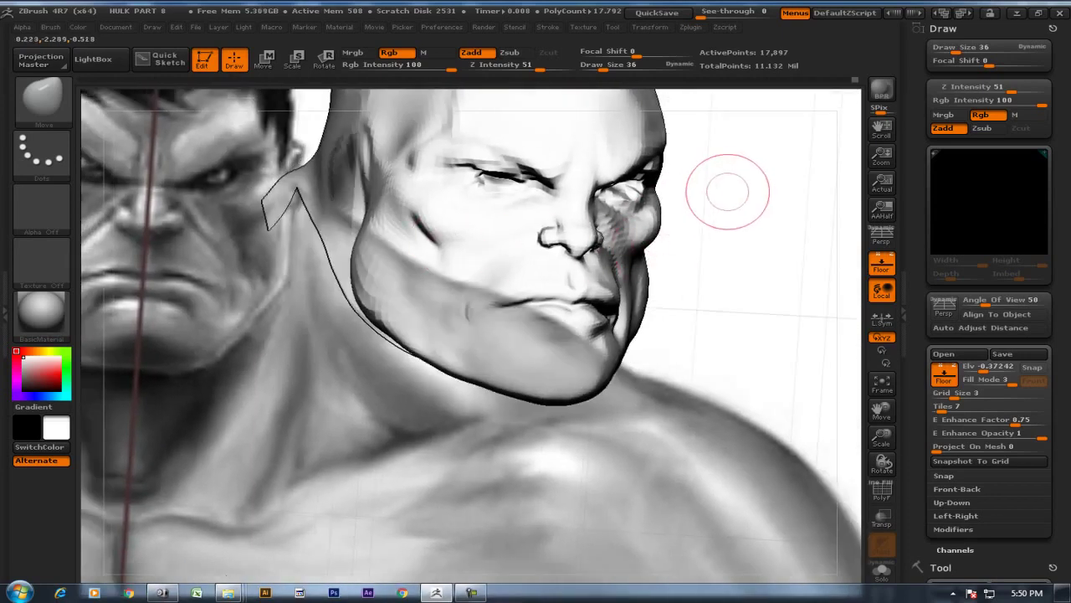
left_click_drag(753, 172, 703, 176)
left_click_drag(804, 174, 687, 176)
left_click_drag(758, 172, 844, 335)
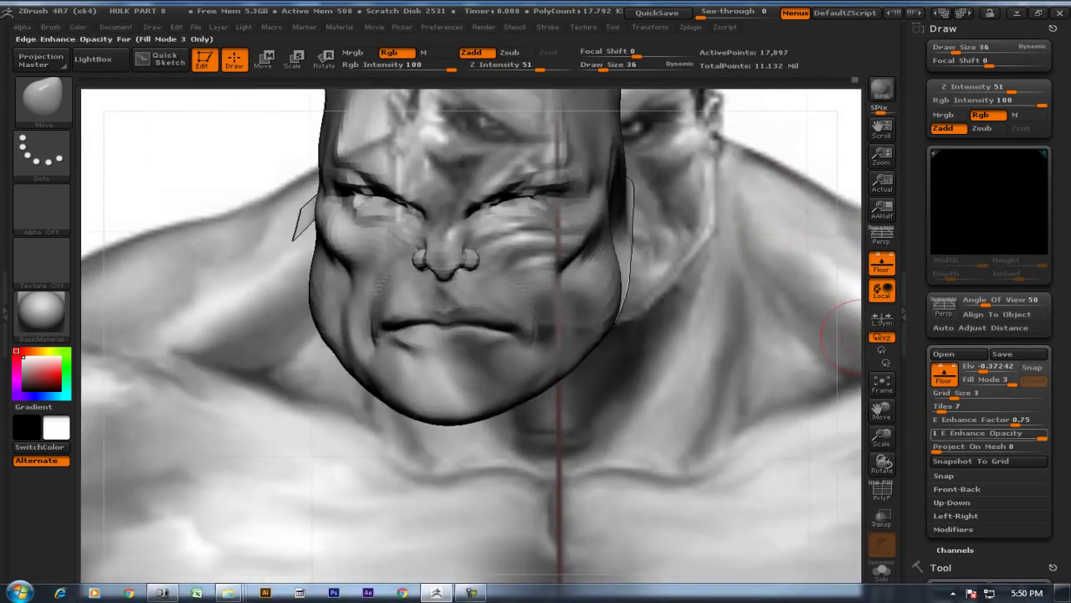
left_click_drag(1029, 433, 942, 432)
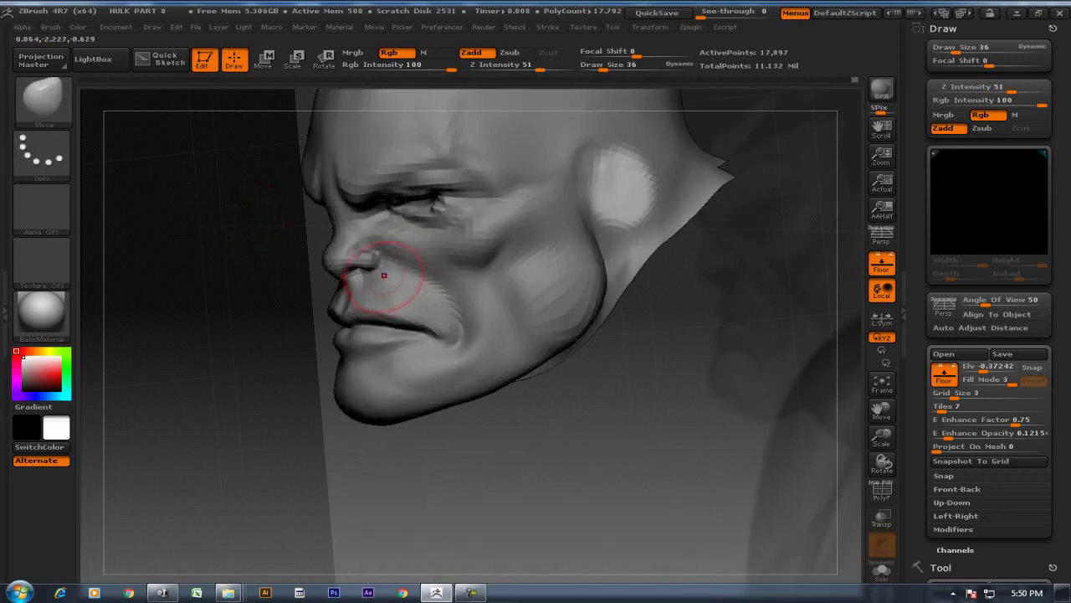
Switch to the Move brush with the head turned to a front view
key("b")
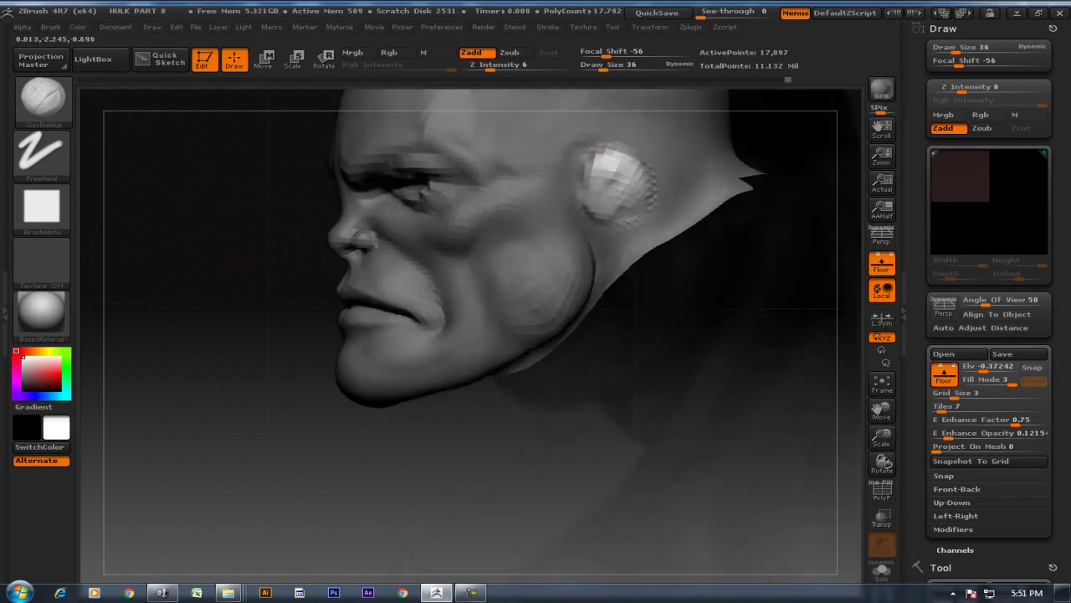
left_click_drag(566, 199, 627, 180)
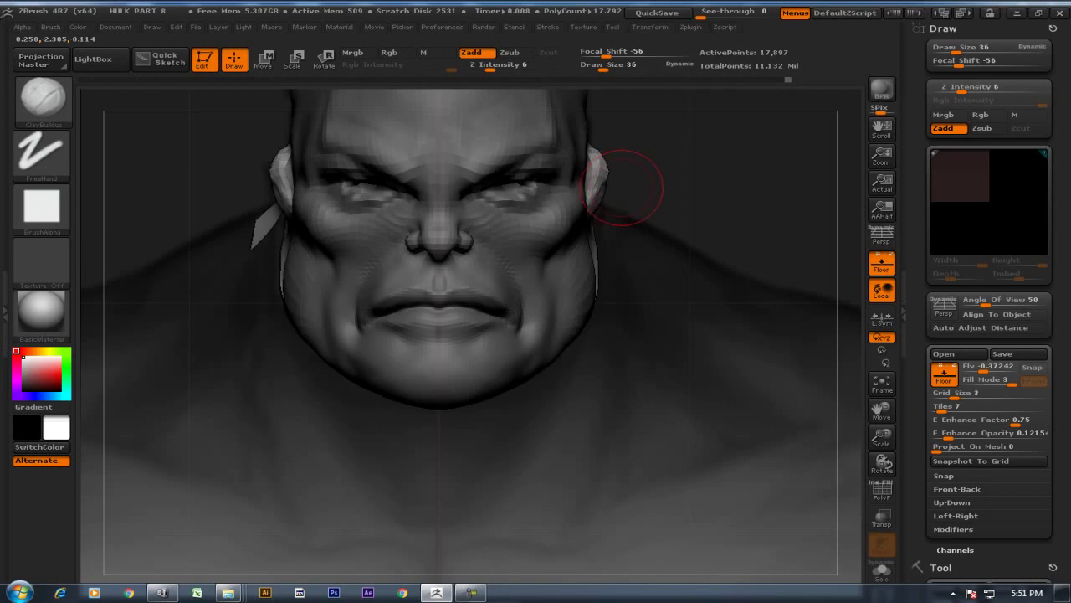
key("b")
key("m")
key("v")
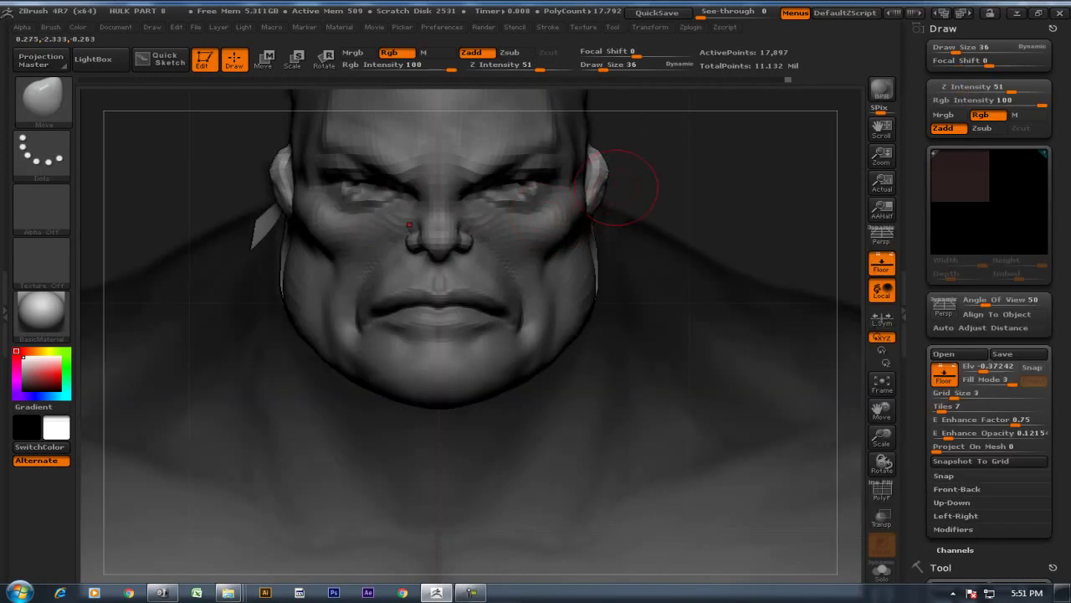
Orbit around the head to check the ears, then push the ear surface with the size-36 Move brush
left_click_drag(620, 175, 613, 159)
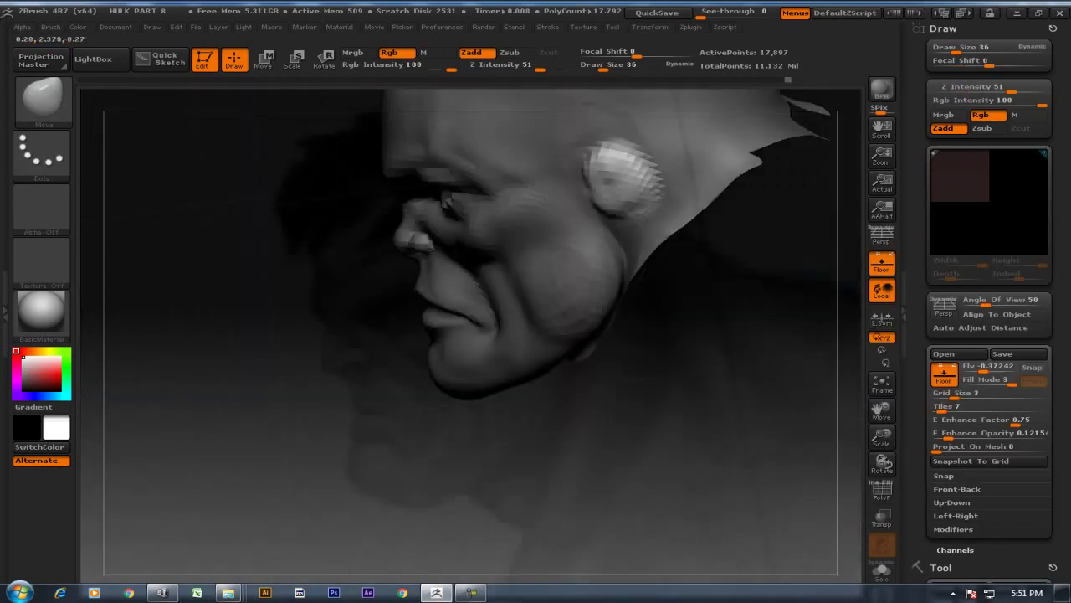
left_click_drag(611, 161, 659, 174)
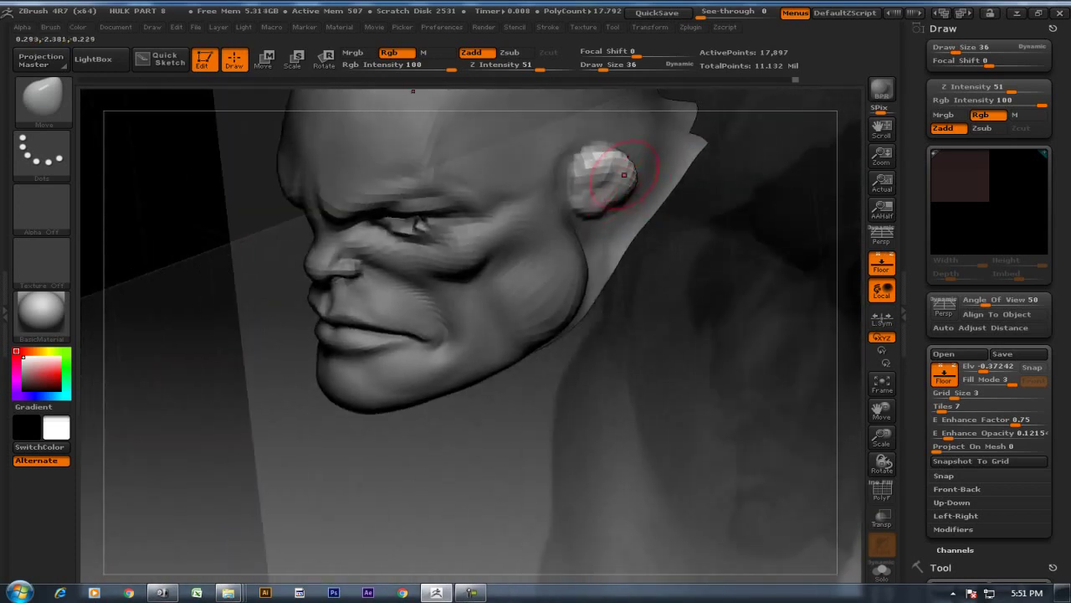
left_click_drag(716, 117, 608, 175)
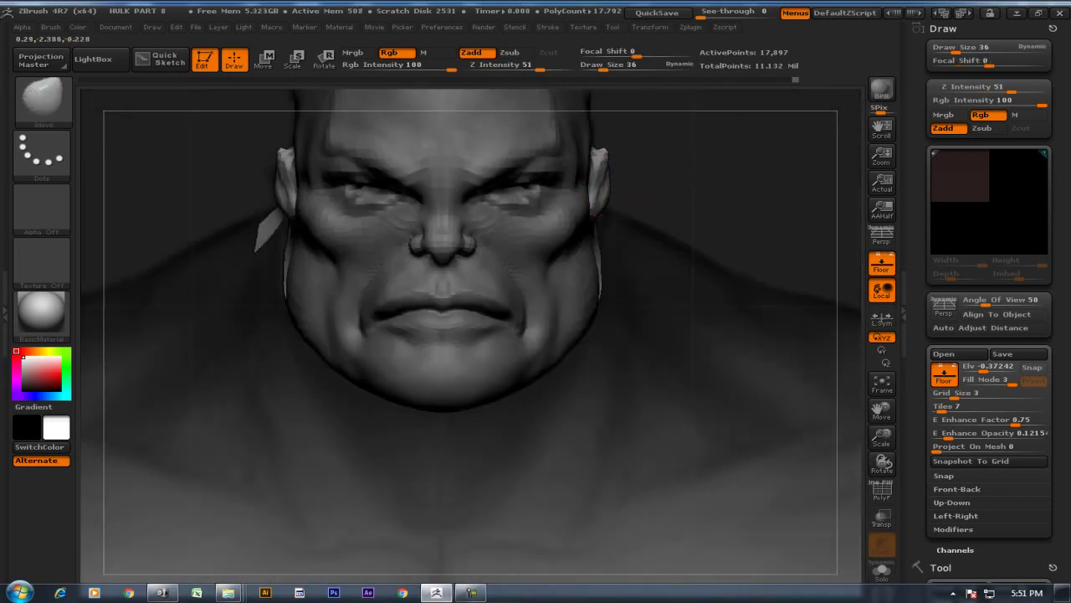
left_click_drag(603, 174, 614, 159)
mouse_move(670, 130)
left_mouse_down()
mouse_move(611, 195)
mouse_move(624, 172)
mouse_move(619, 192)
mouse_move(586, 163)
left_mouse_up()
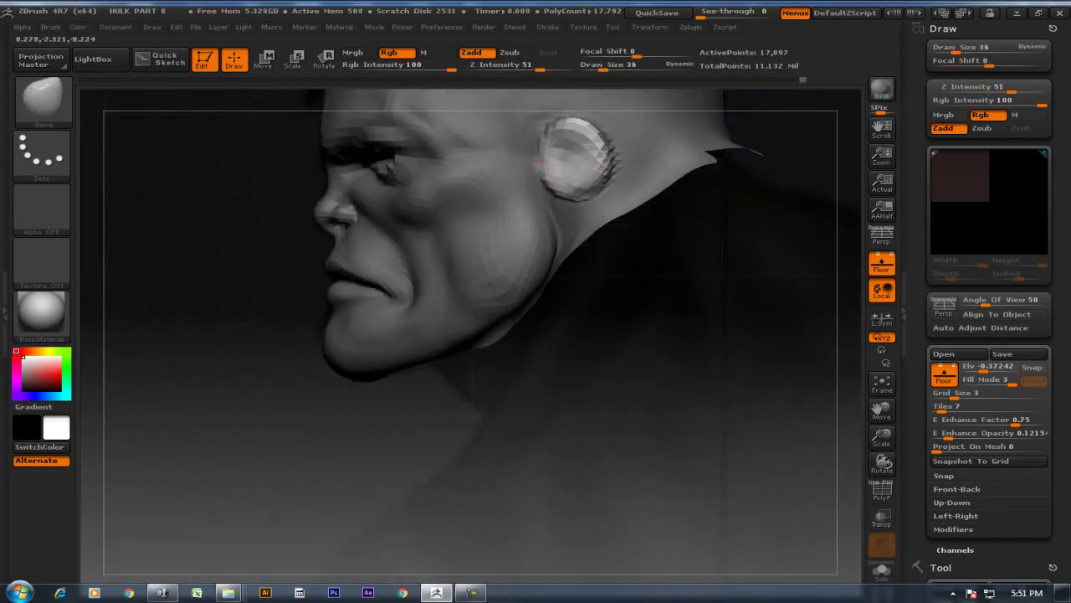
left_click_drag(573, 163, 567, 136)
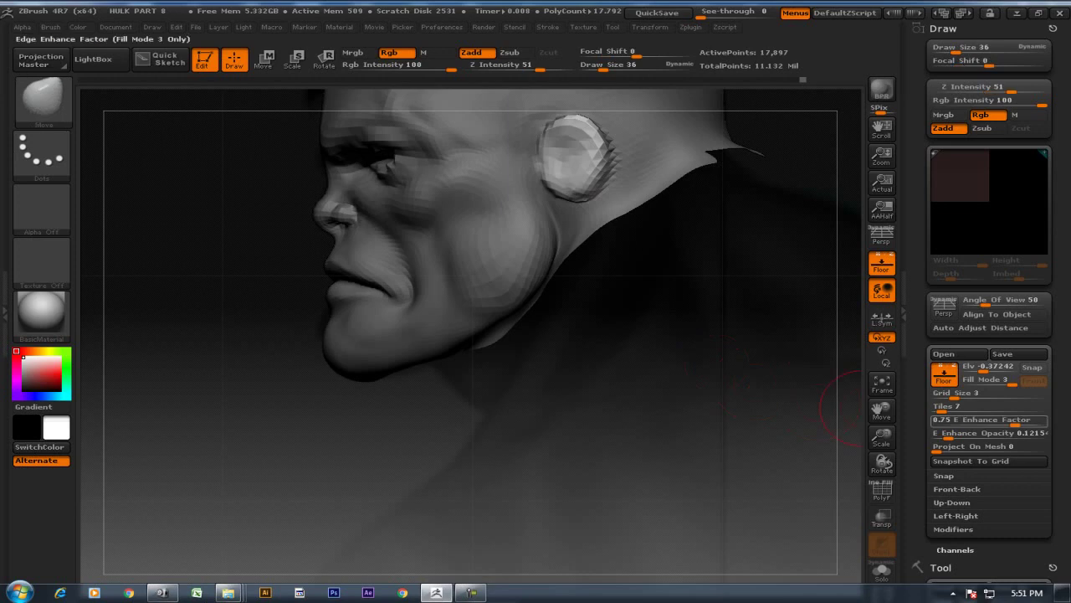
Raise the reference backdrop's Enhance Opacity to about 0.7 and push the ear, mirrored on both sides
left_click_drag(962, 433, 1015, 433)
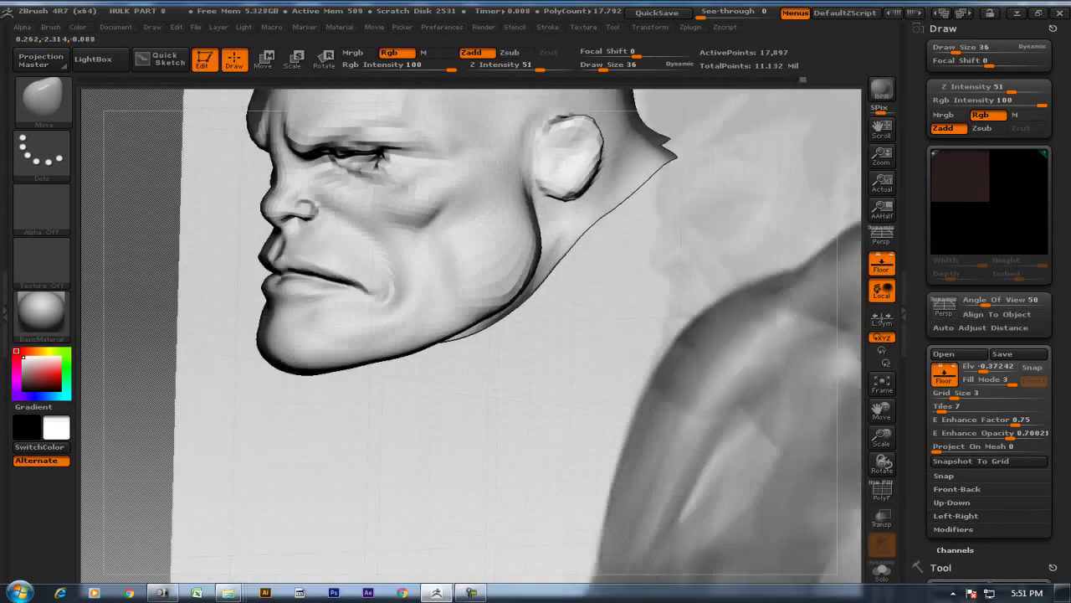
left_click_drag(669, 184, 717, 173, "shift")
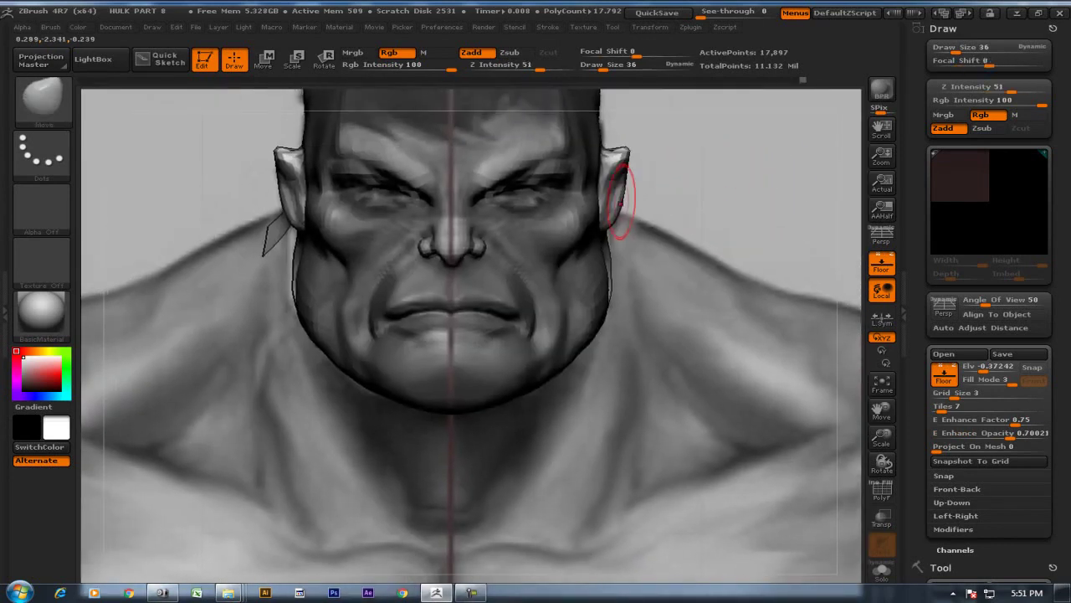
mouse_move(620, 171)
left_mouse_down()
mouse_move(624, 152)
mouse_move(505, 301)
left_mouse_up()
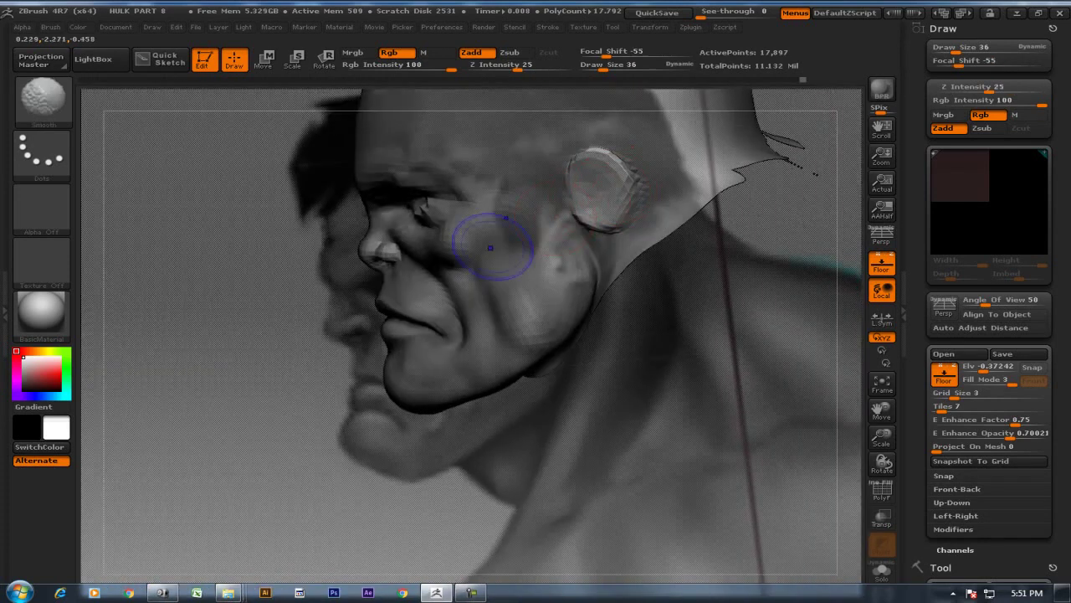
mouse_move(802, 125)
left_mouse_down()
mouse_move(816, 159)
mouse_move(772, 211)
left_mouse_up()
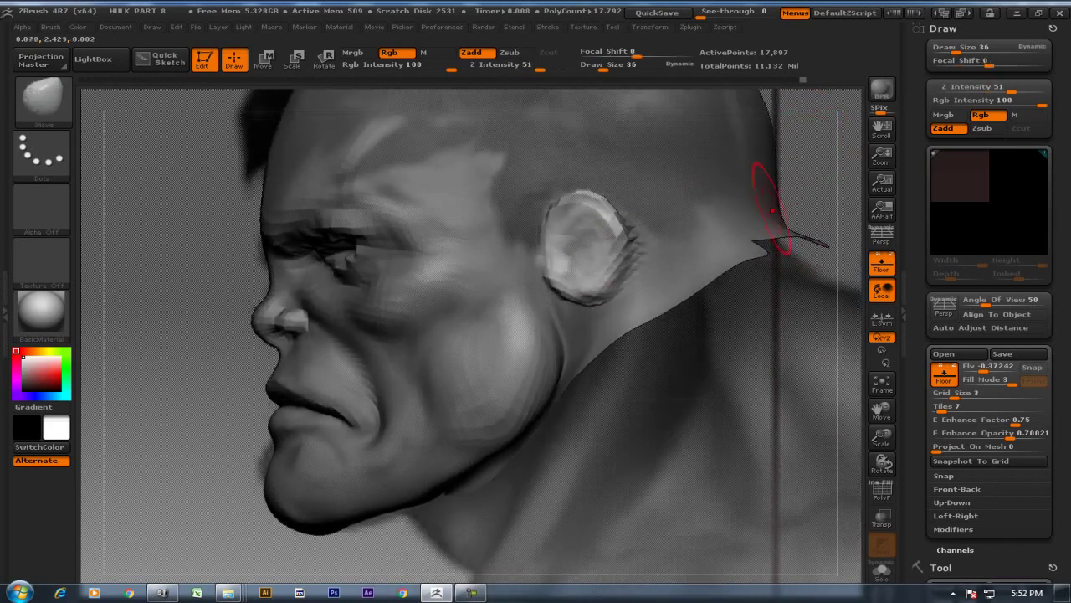
Build up clay on the ear with the ClayBuildup brush
key("b")
key("c")
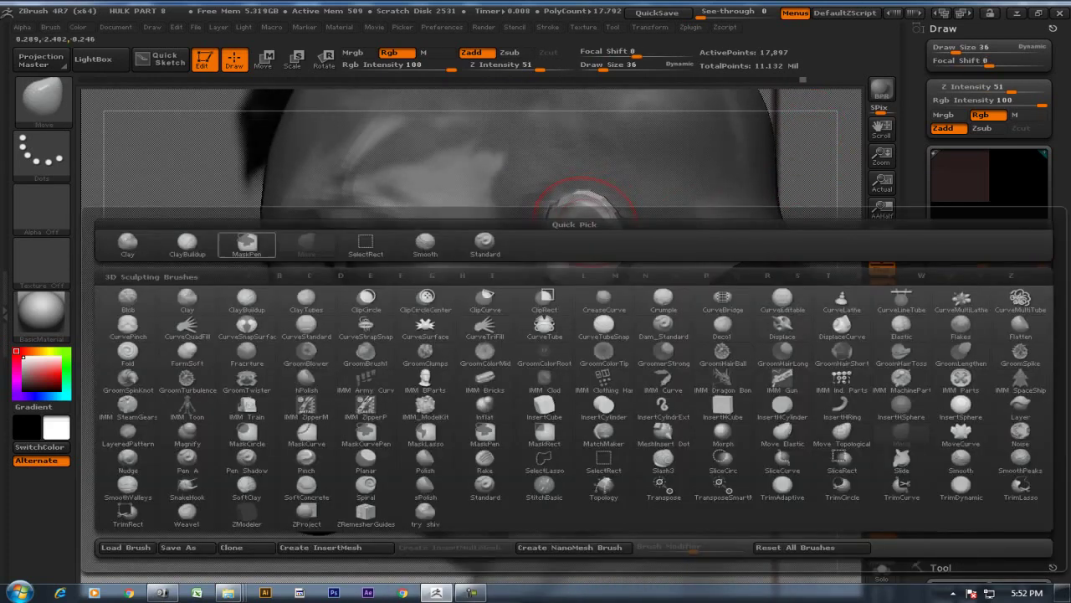
key("b")
left_click_drag(591, 224, 584, 249)
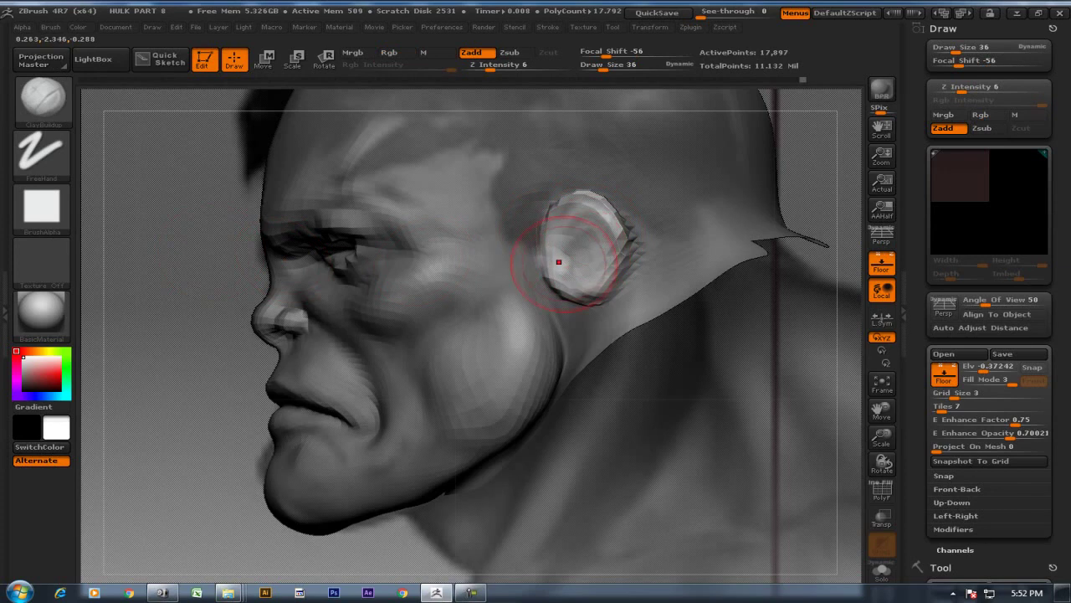
Draw a fine detail stroke on the ear with a size-8 Standard brush
key("b")
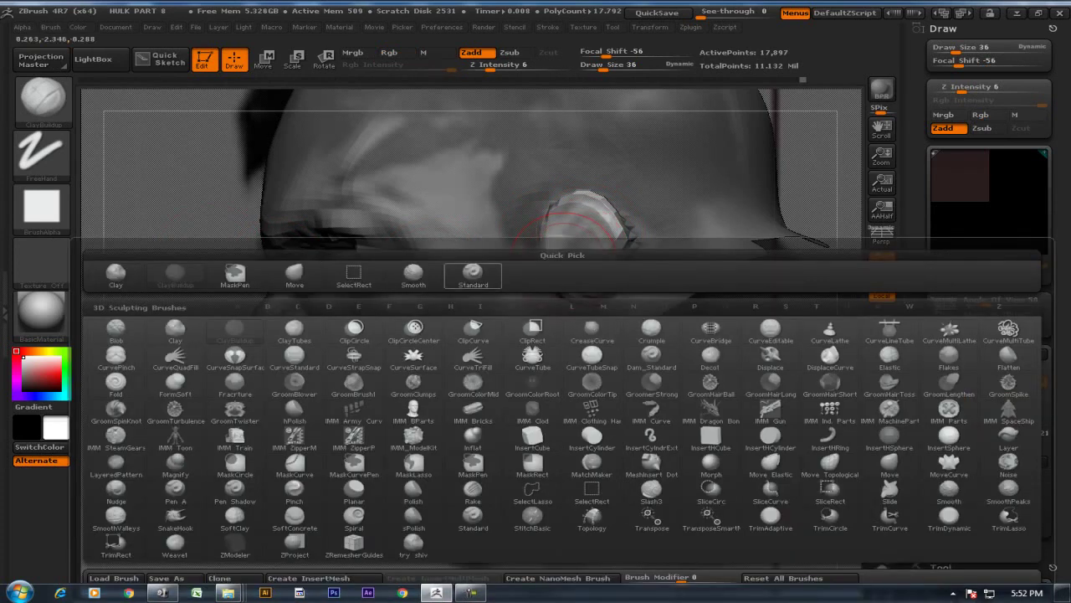
key("s")
key("t")
key("bracketleft")
key("bracketleft")
key("bracketleft")
key("bracketleft")
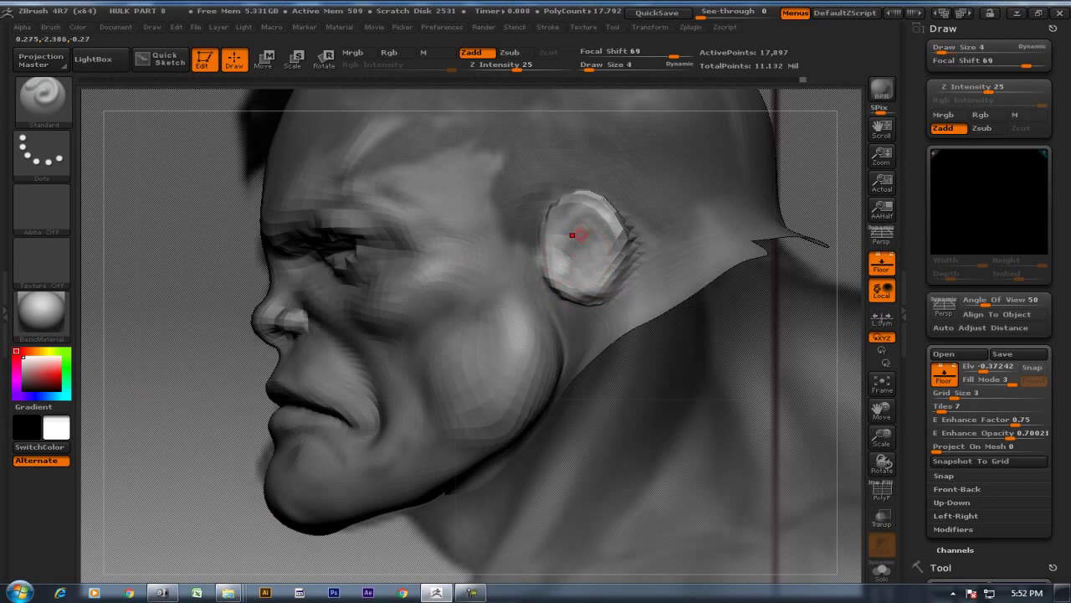
left_click_drag(572, 235, 861, 237, "shift")
View hulk.jpg in ACDSee Quick View, zoomed to the head profile, and minimize Explorer
left_click(228, 592)
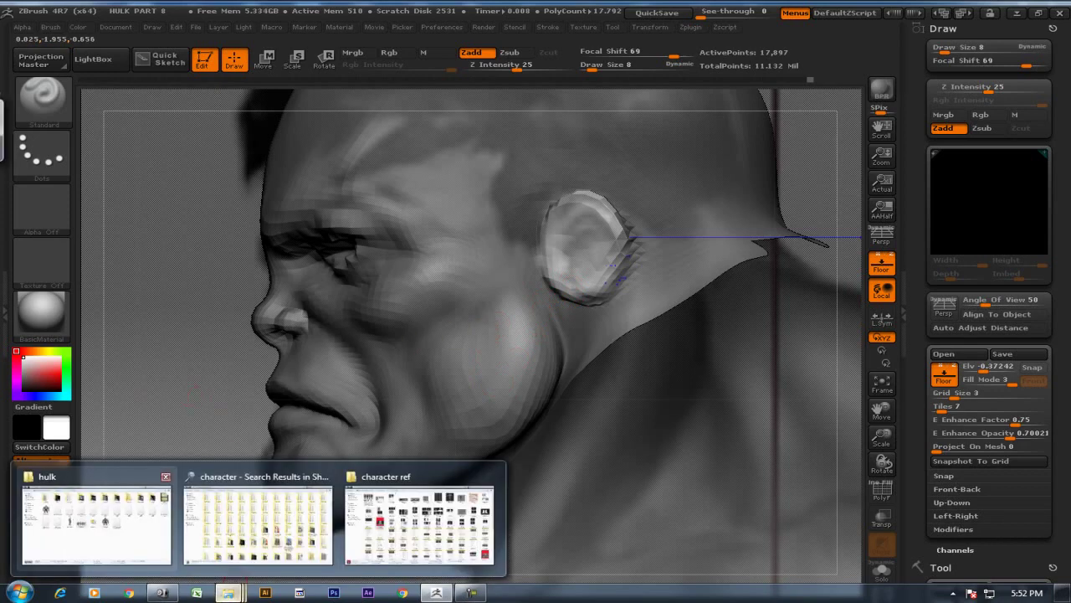
left_click(96, 524)
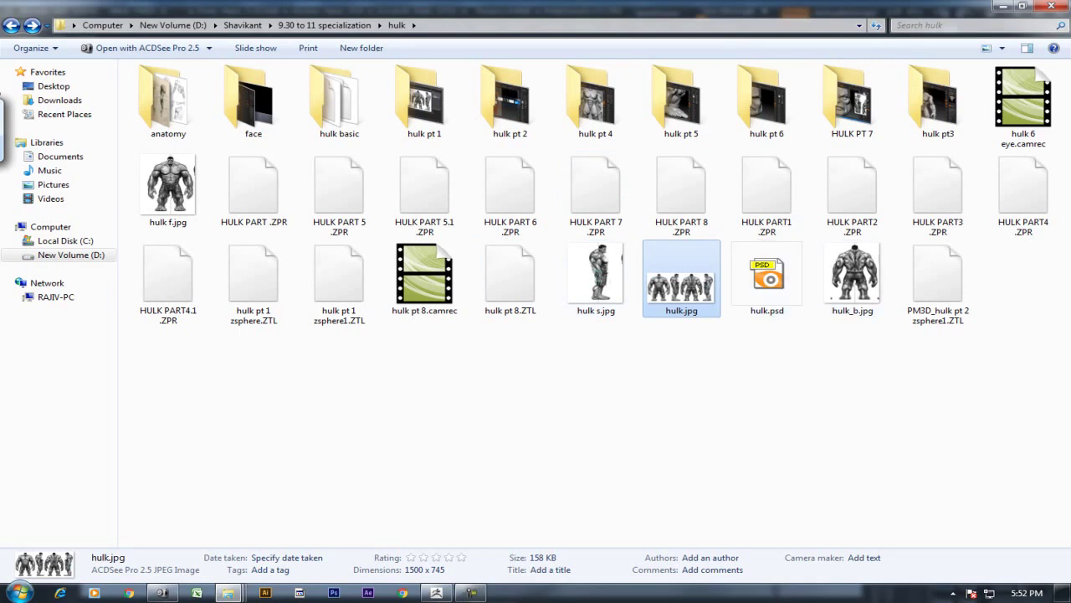
key("Return")
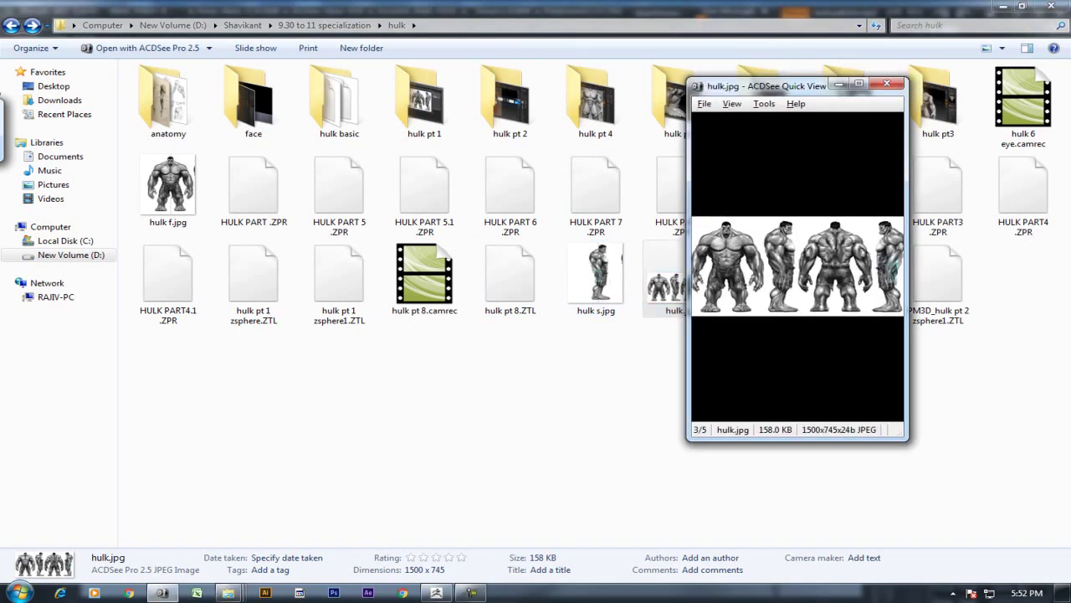
key("plus")
key("plus")
key("plus")
key("plus")
key("plus")
key("minus")
key("plus")
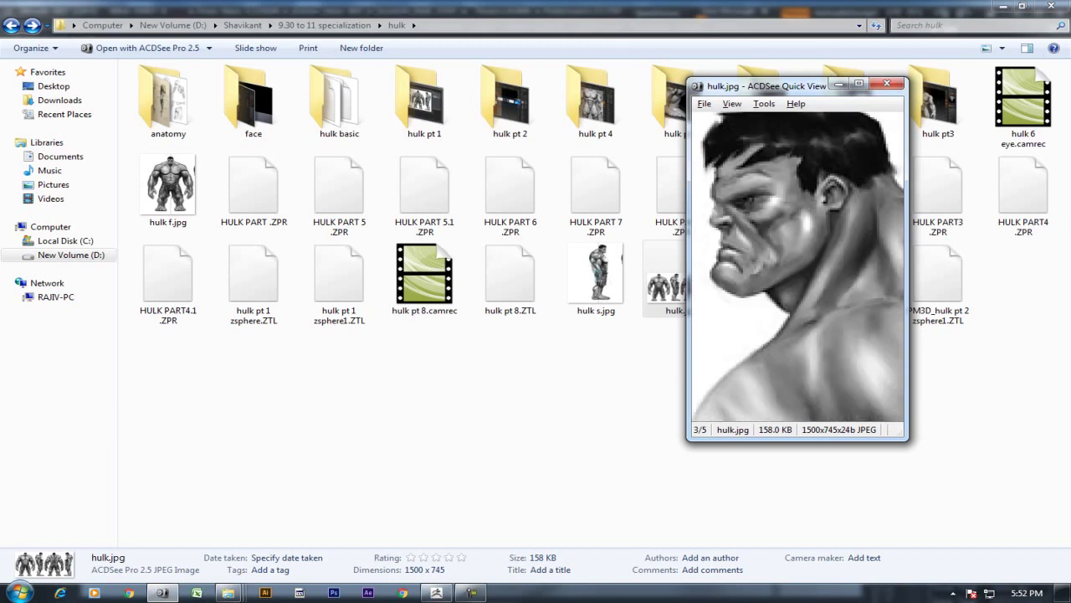
left_click(1002, 6)
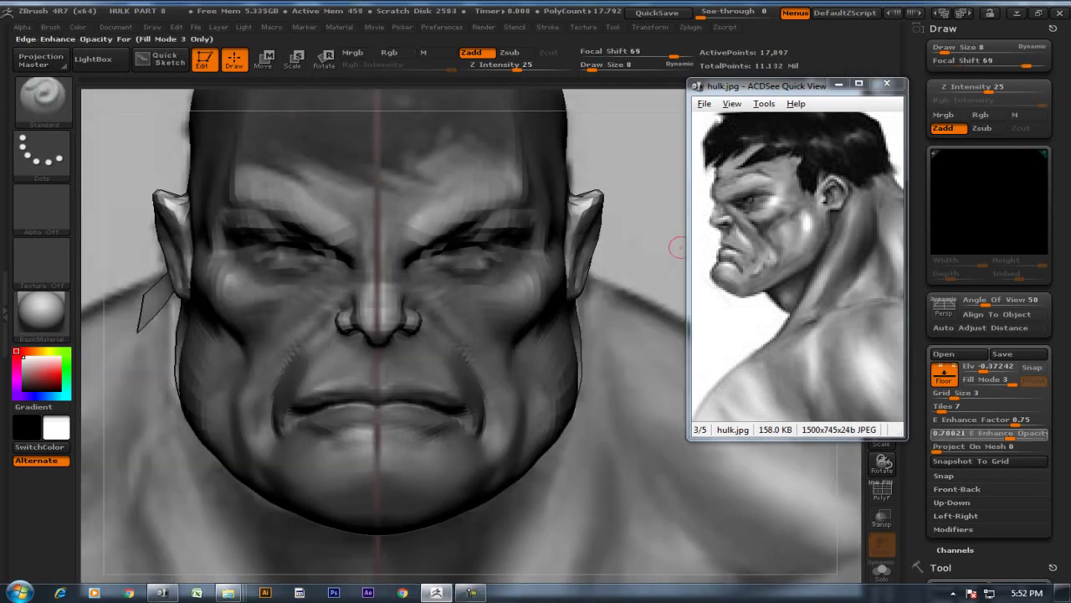
Brighten the reference backdrop and push the right ear outward with an enlarged Move brush
left_click_drag(1013, 436, 1045, 436)
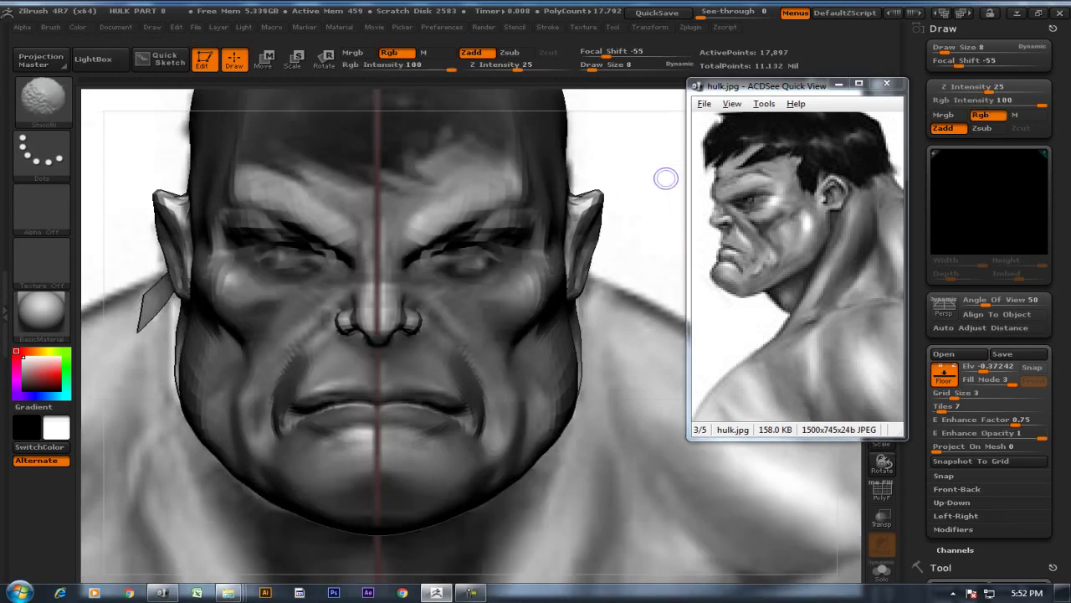
key("m")
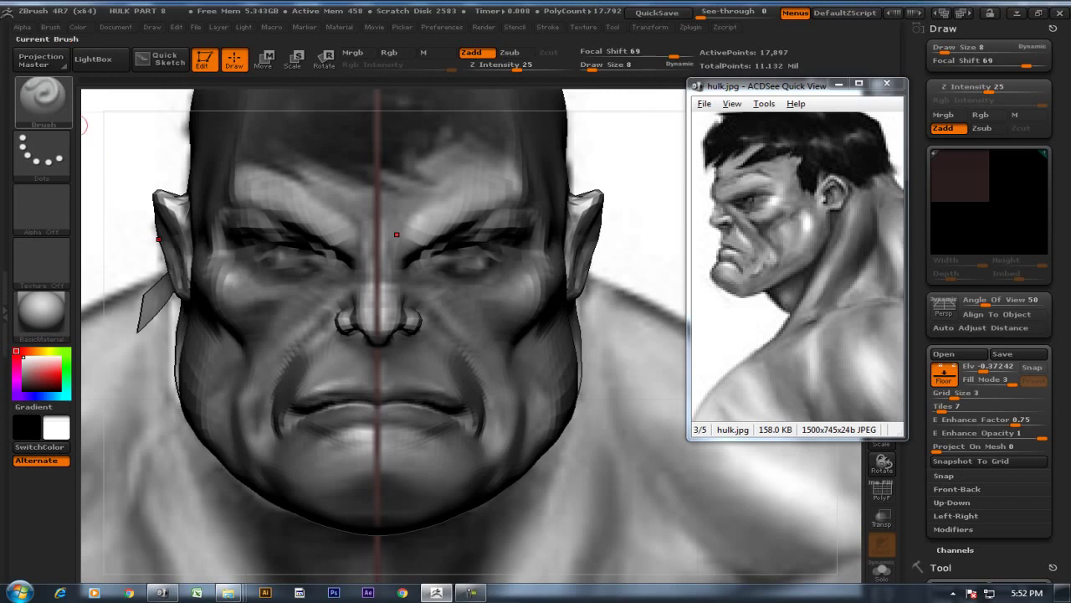
left_click(42, 94)
left_click(301, 110)
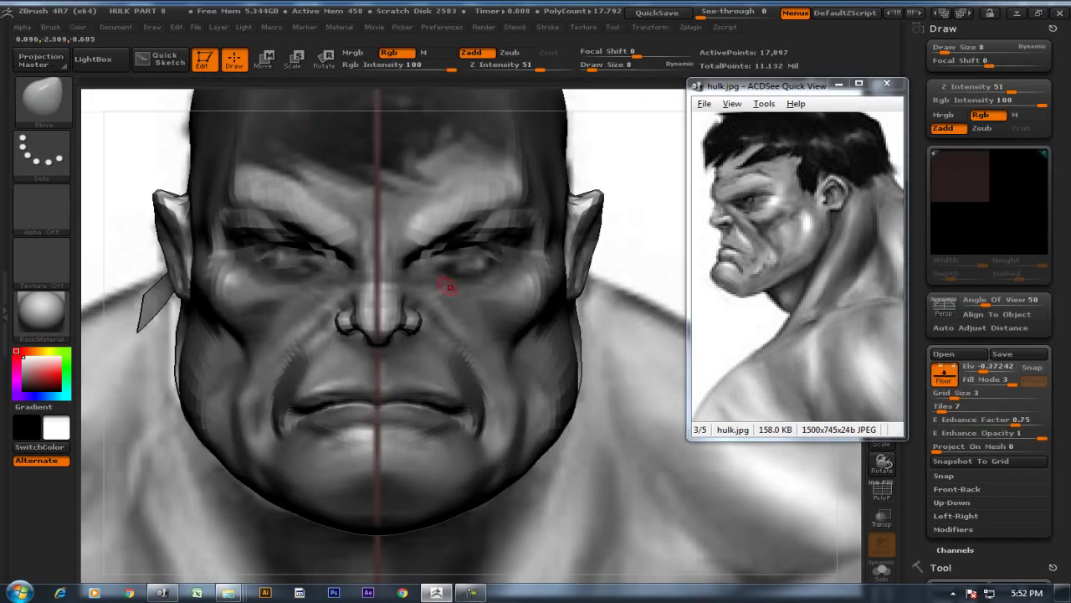
key("bracketright")
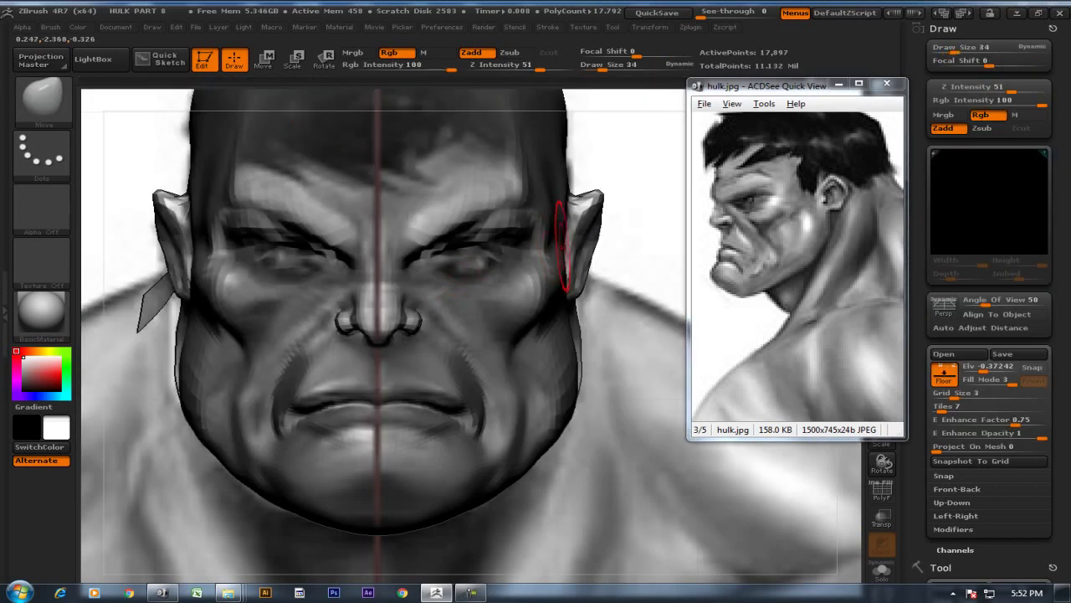
mouse_move(578, 235)
left_mouse_down()
mouse_move(609, 186)
mouse_move(598, 201)
left_mouse_up()
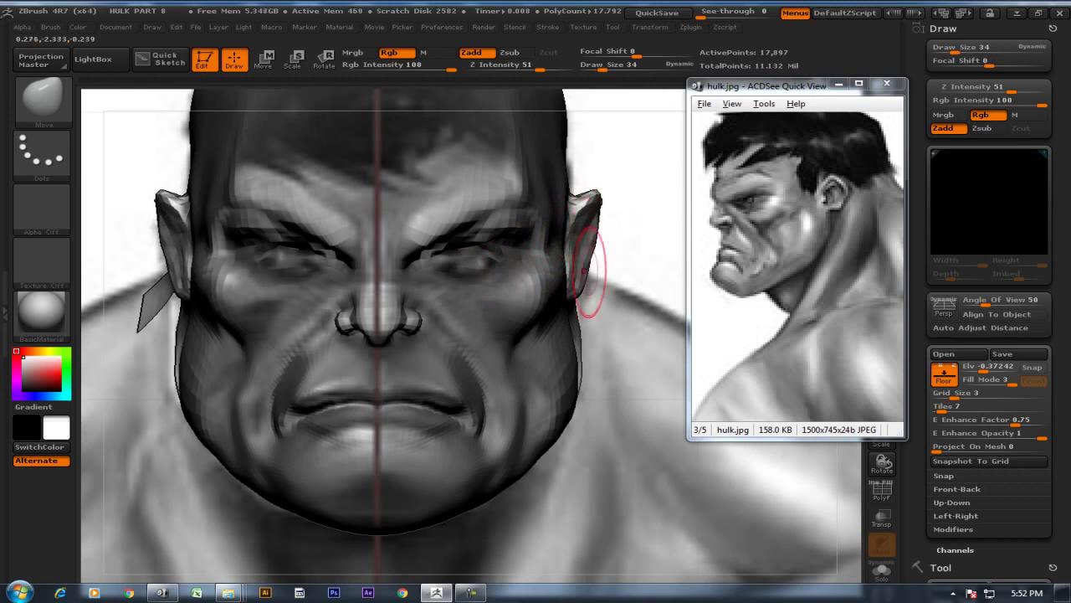
Broaden the ear and smooth its lobe bumps in profile, then load a size-14 ClayBuildup brush
mouse_move(634, 240)
left_mouse_down()
mouse_move(236, 333)
mouse_move(527, 251)
left_mouse_up()
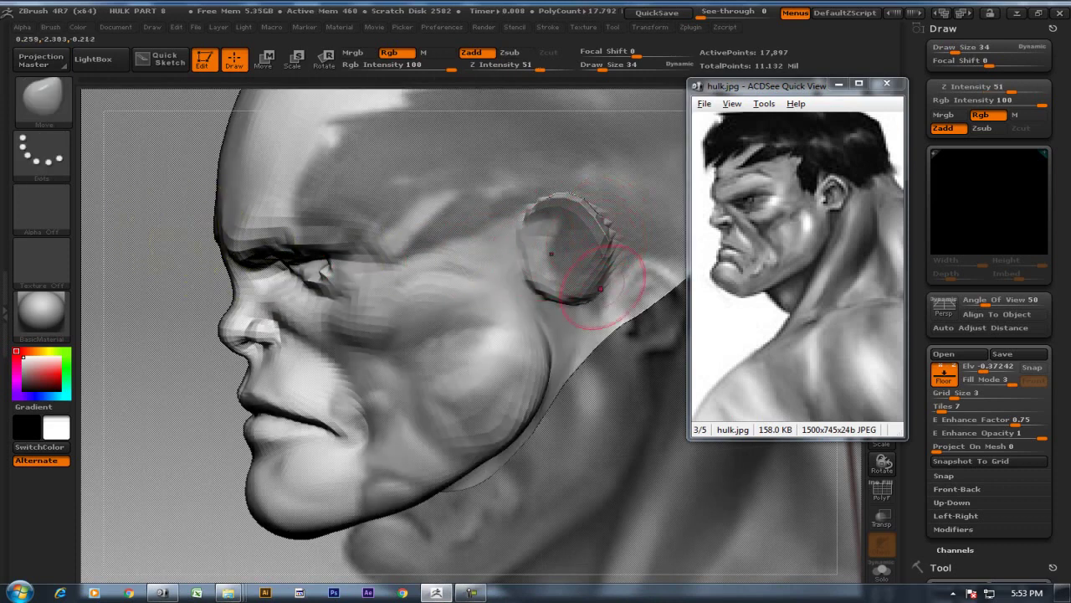
mouse_move(167, 283)
left_mouse_down("alt")
mouse_move(157, 245)
mouse_move(179, 251)
left_mouse_up("alt")
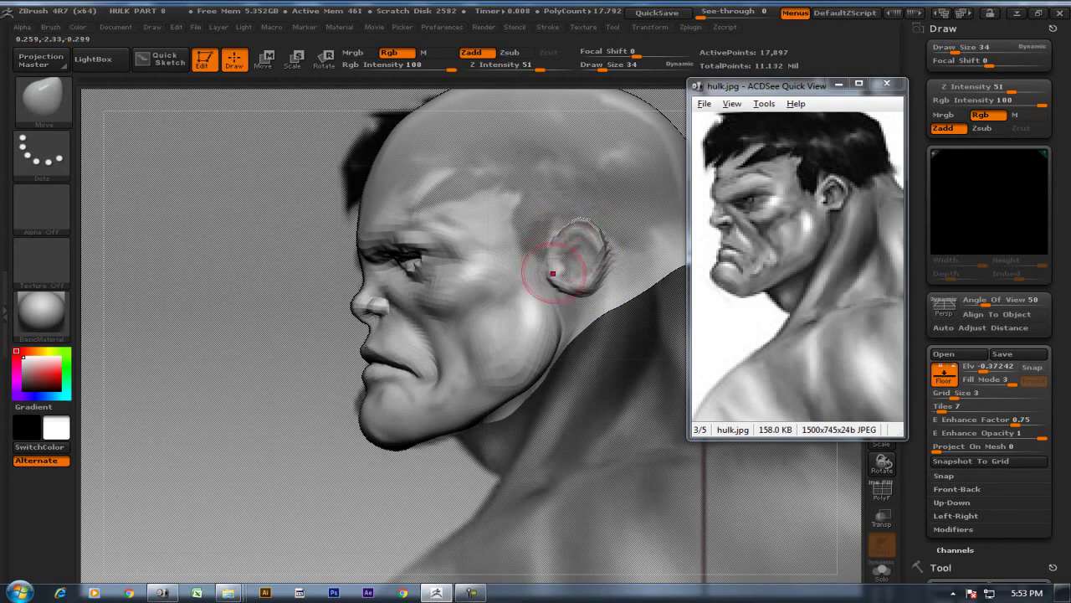
left_click_drag(565, 286, 594, 273, "shift")
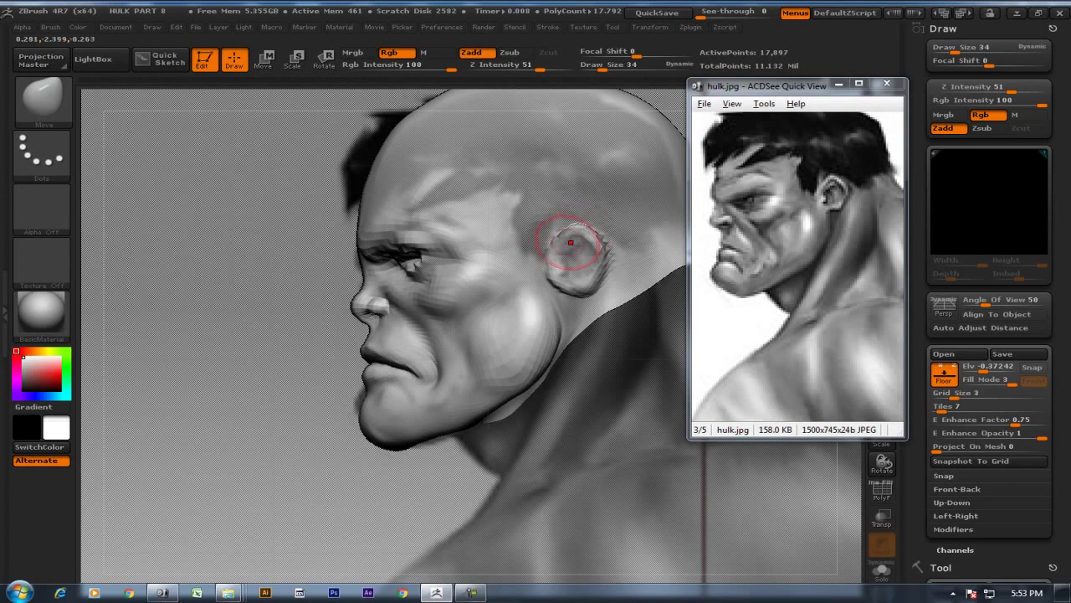
key("bracketleft")
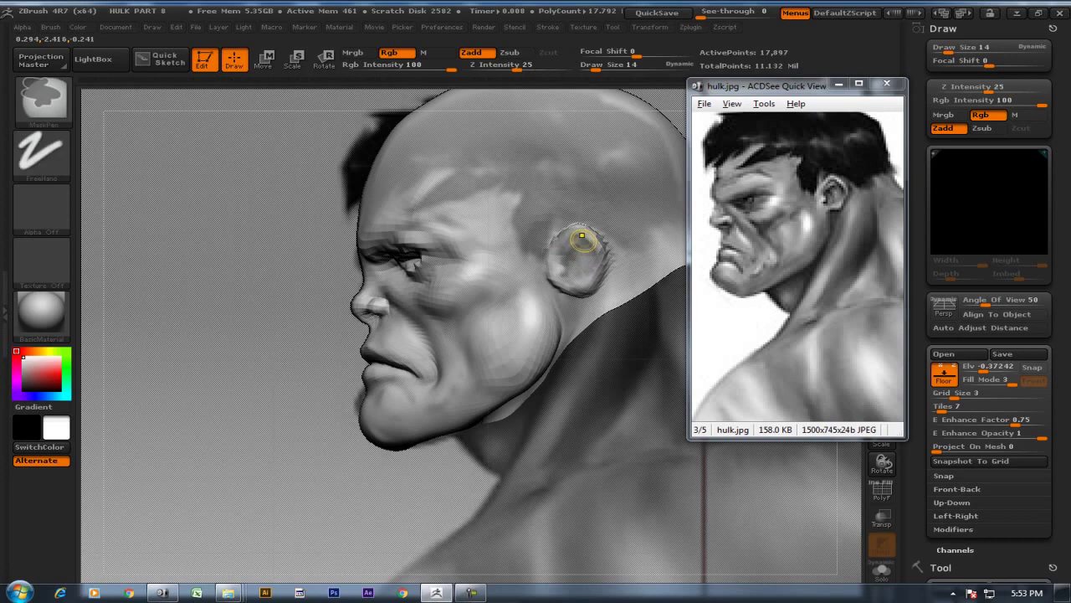
key("b")
key("c")
key("b")
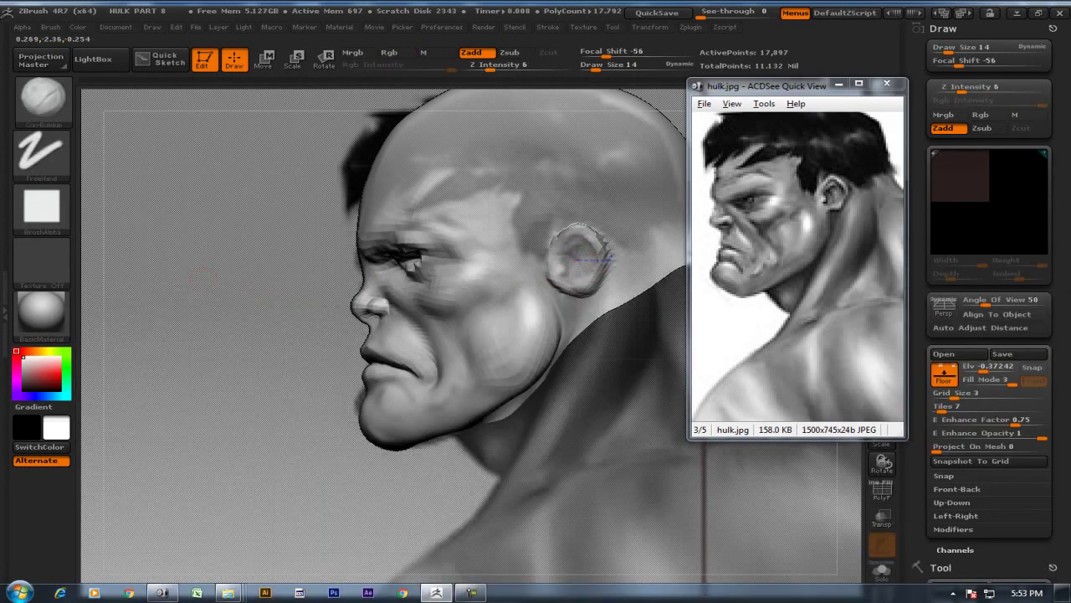
left_click_drag(363, 279, 279, 282)
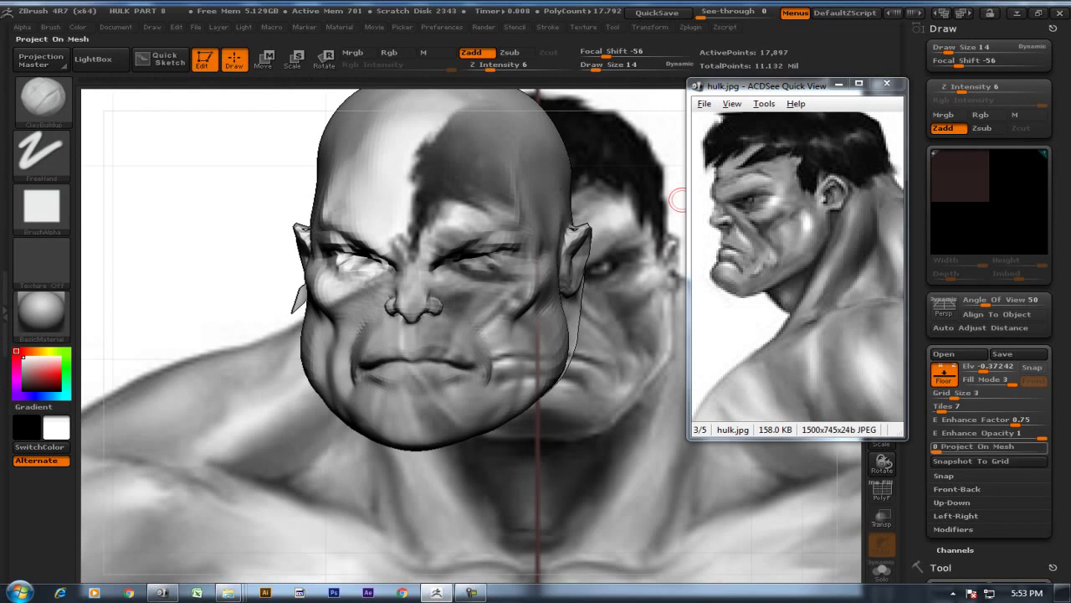
Dim the reference backdrop, shrink the reference photo window, move it aside, and turn off the floor
left_click_drag(1045, 433, 1016, 432)
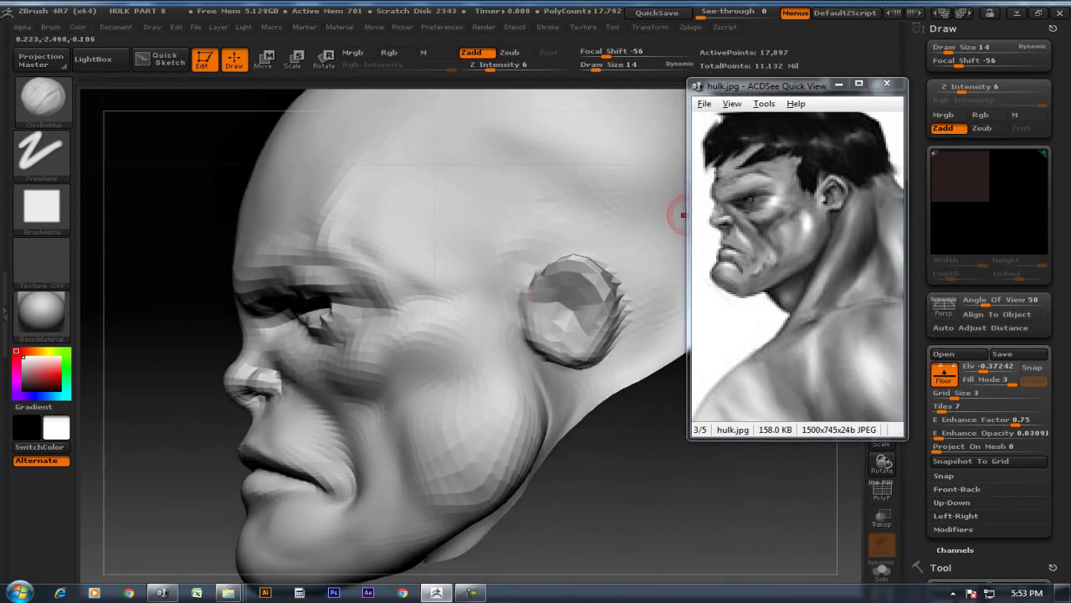
left_click_drag(688, 81, 688, 166)
left_click_drag(758, 174, 933, 311)
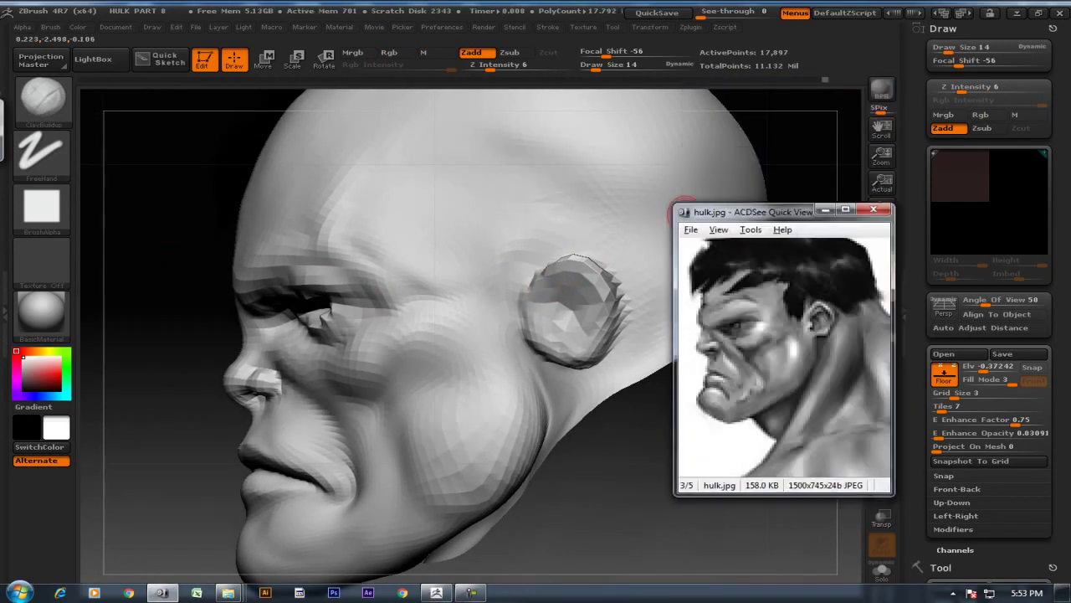
key("shift+p")
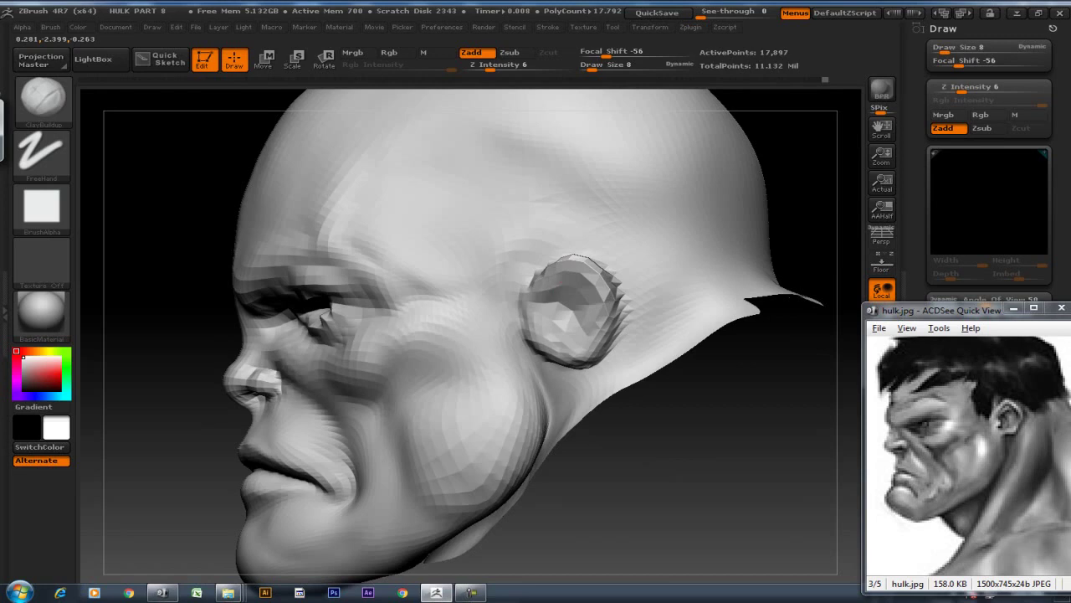
Carve deeper grooves into the inner ear at Z Intensity 24 with size-8 strokes
type("24")
left_click_drag(563, 284, 589, 304)
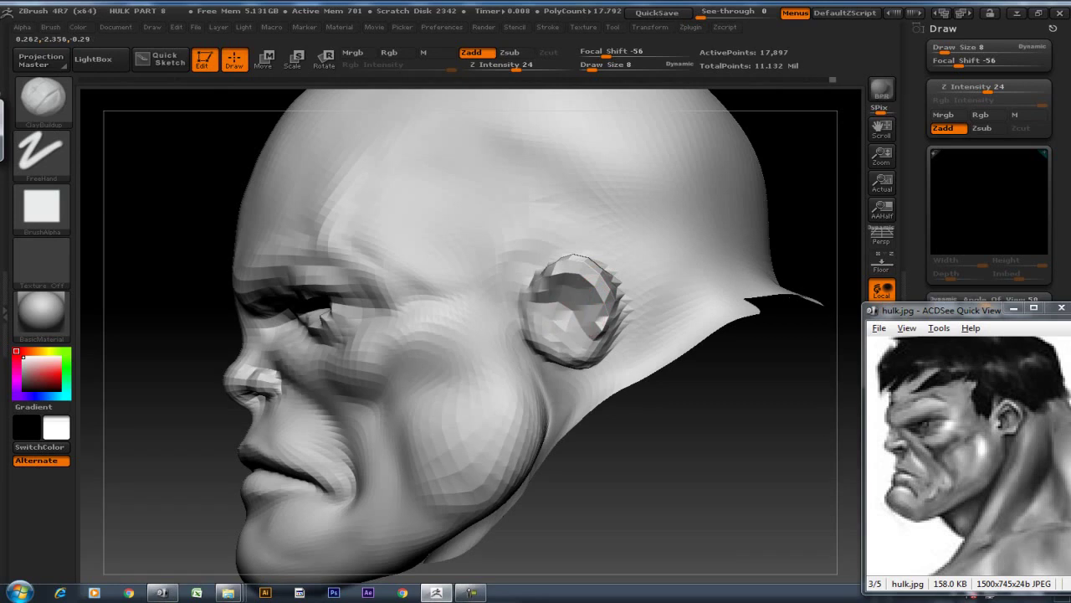
left_click_drag(553, 308, 562, 327)
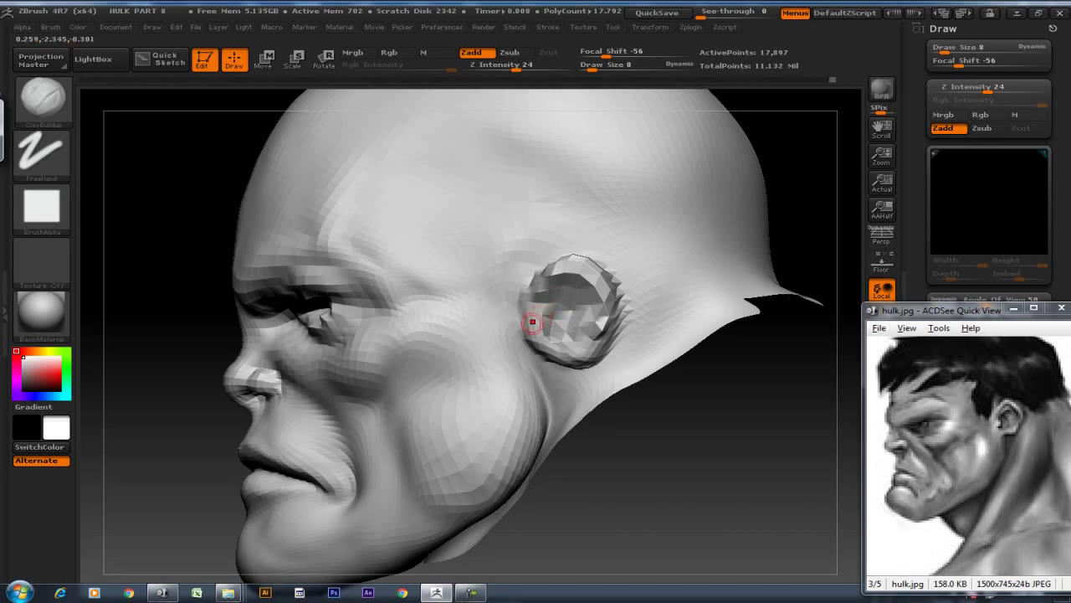
left_click_drag(552, 318, 652, 219, "shift")
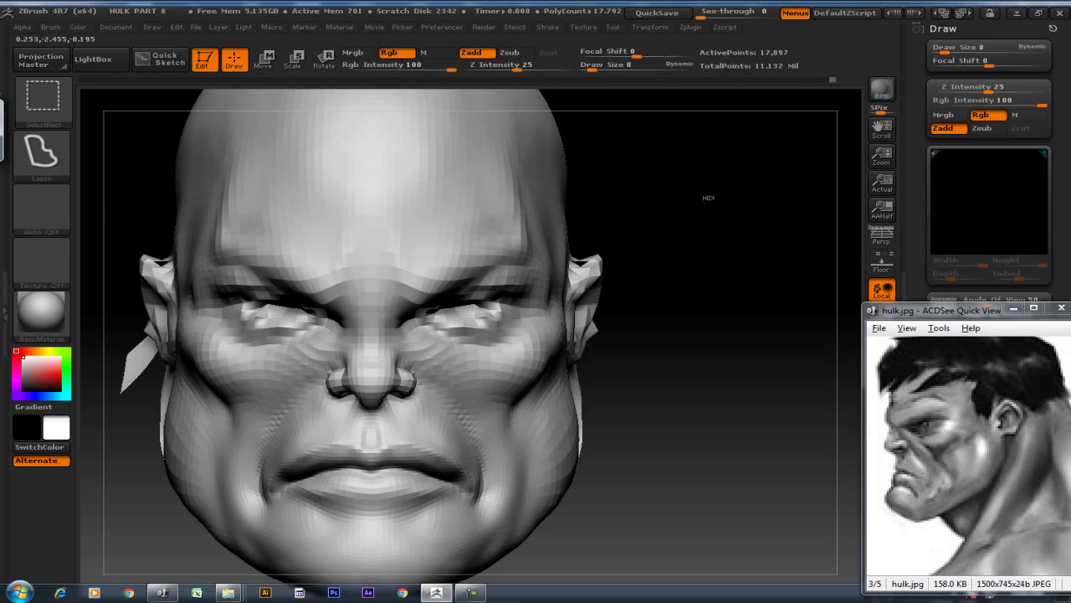
Unhide the body, close the reference photo, and raise Geometry SDiv to level 5
left_click(703, 198, "ctrl+shift")
left_click(996, 313)
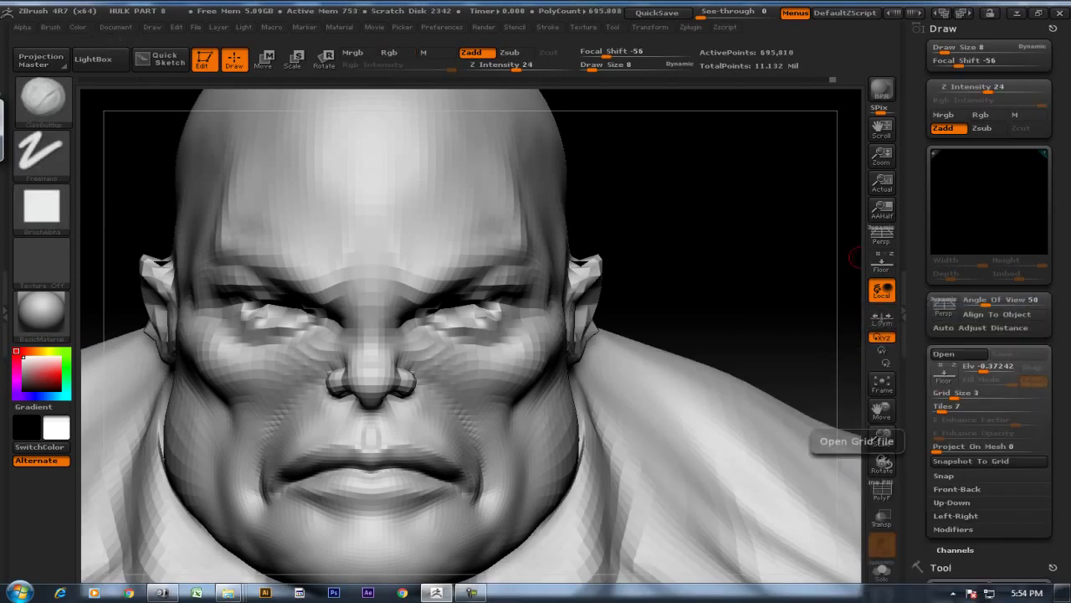
left_click(940, 568)
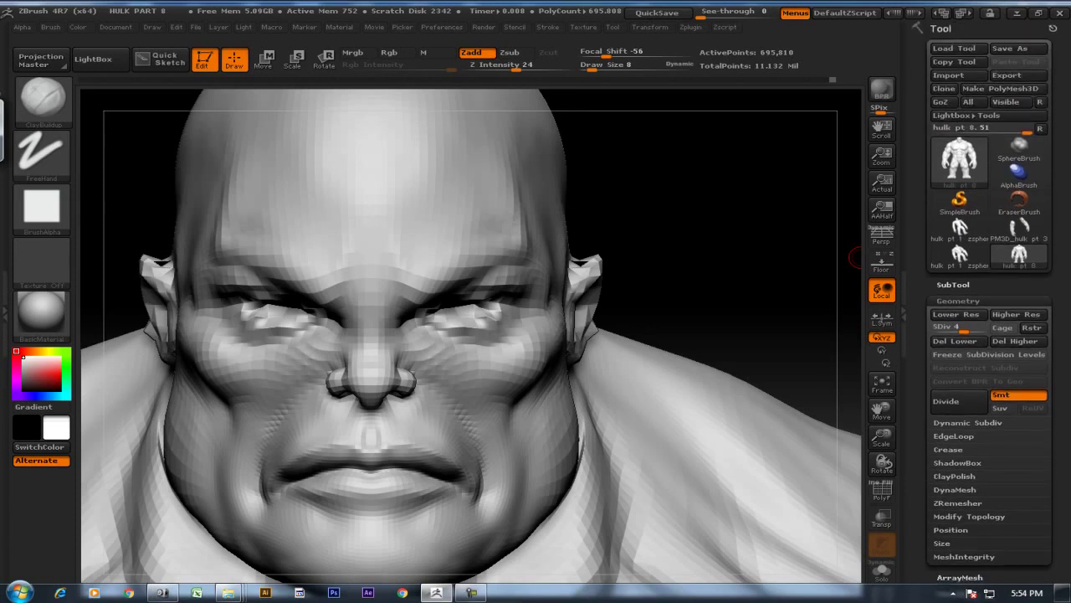
left_click(974, 327)
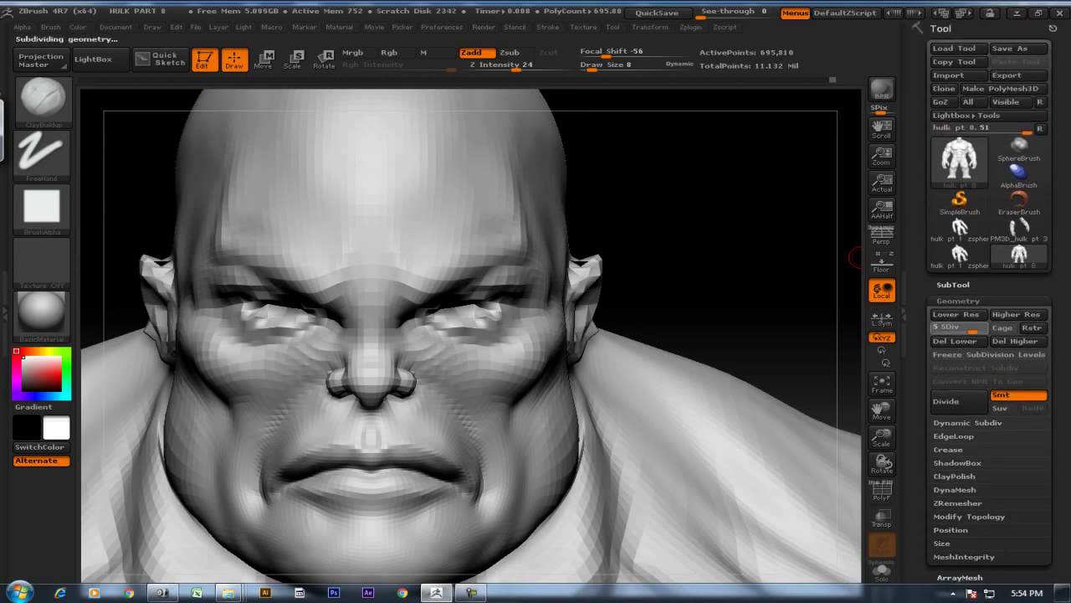
Sculpt and refine detail in the inner ear with the Standard brush
left_click_drag(729, 237, 737, 201)
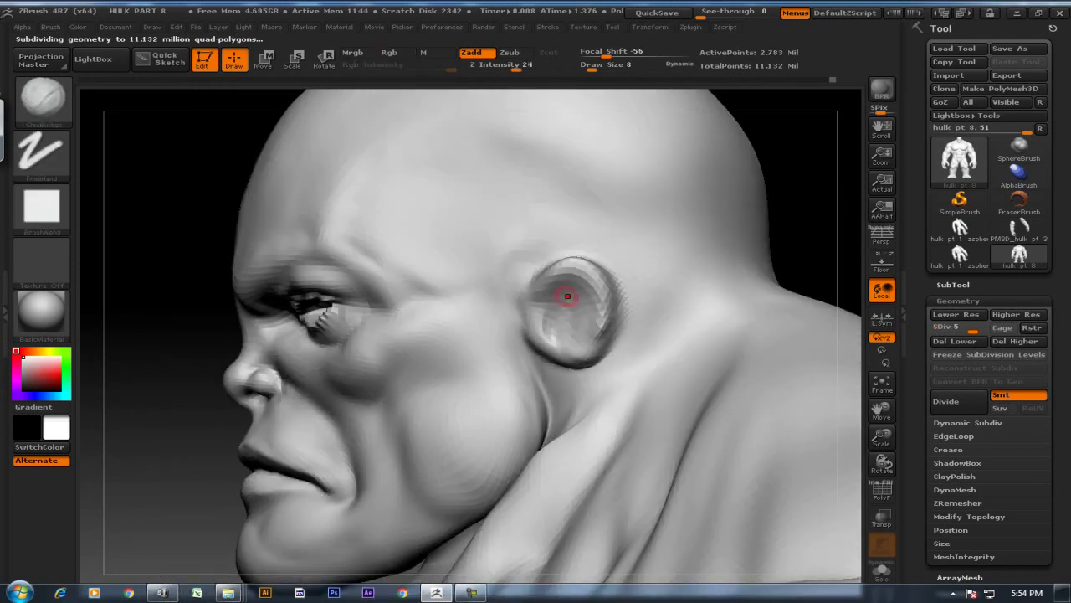
key("b")
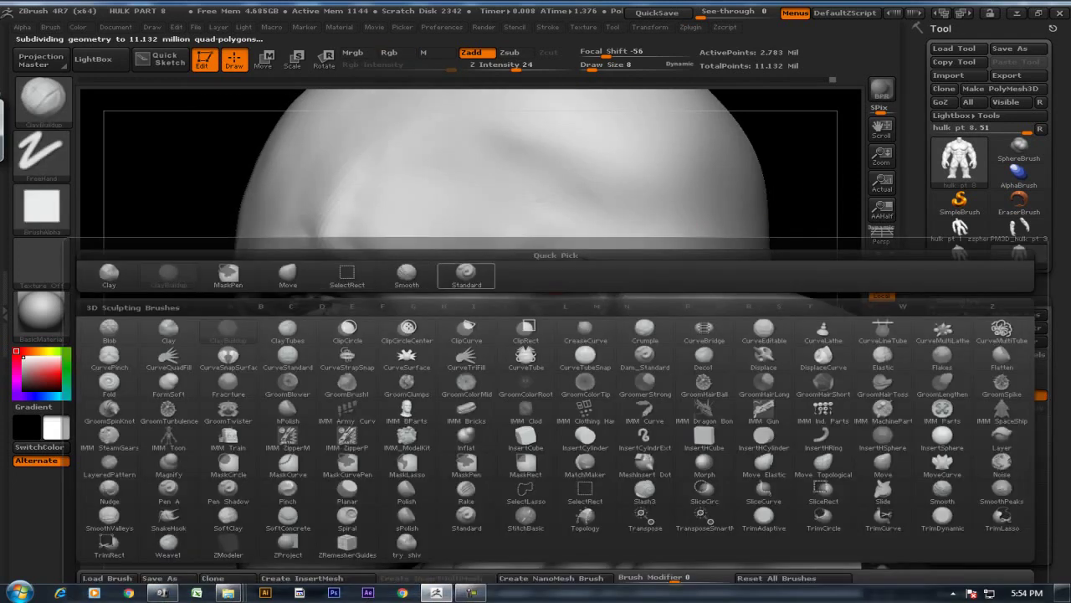
left_click(466, 273)
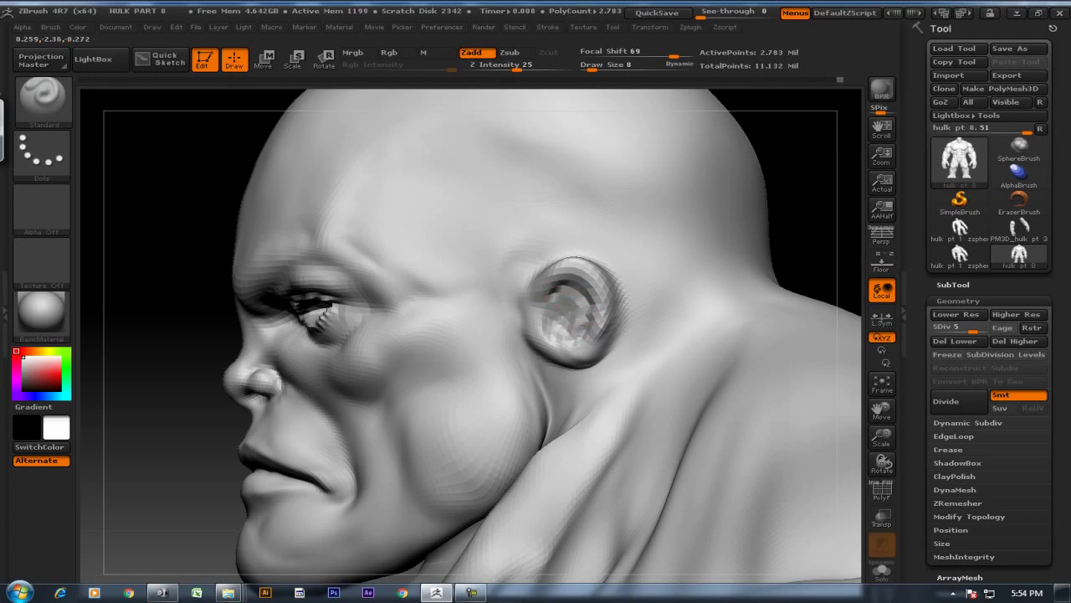
left_click_drag(801, 246, 799, 209)
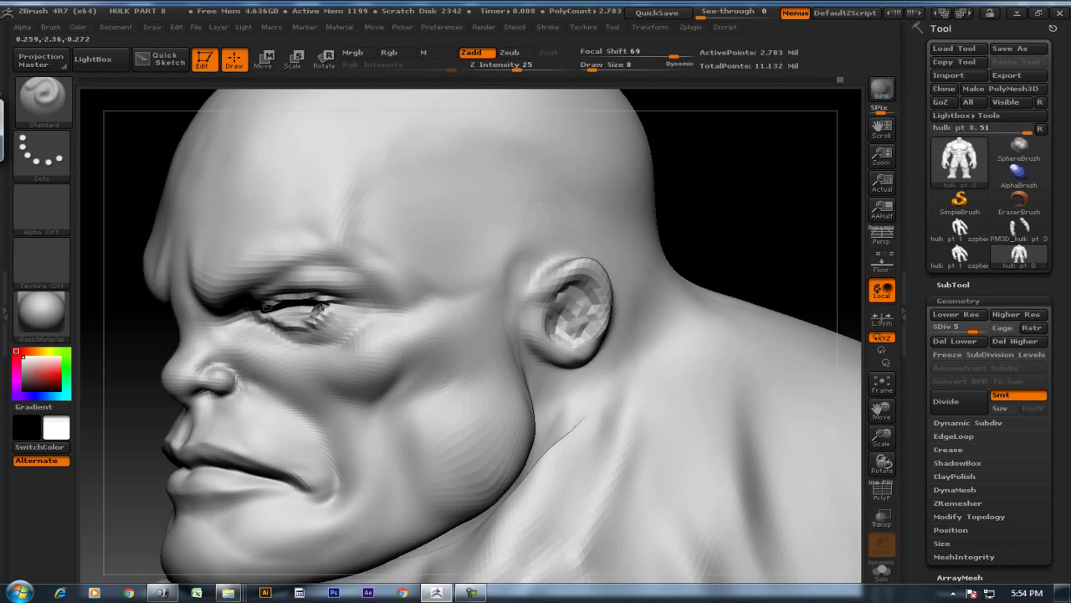
mouse_move(720, 210)
left_mouse_down()
mouse_move(725, 242)
mouse_move(662, 248)
left_mouse_up()
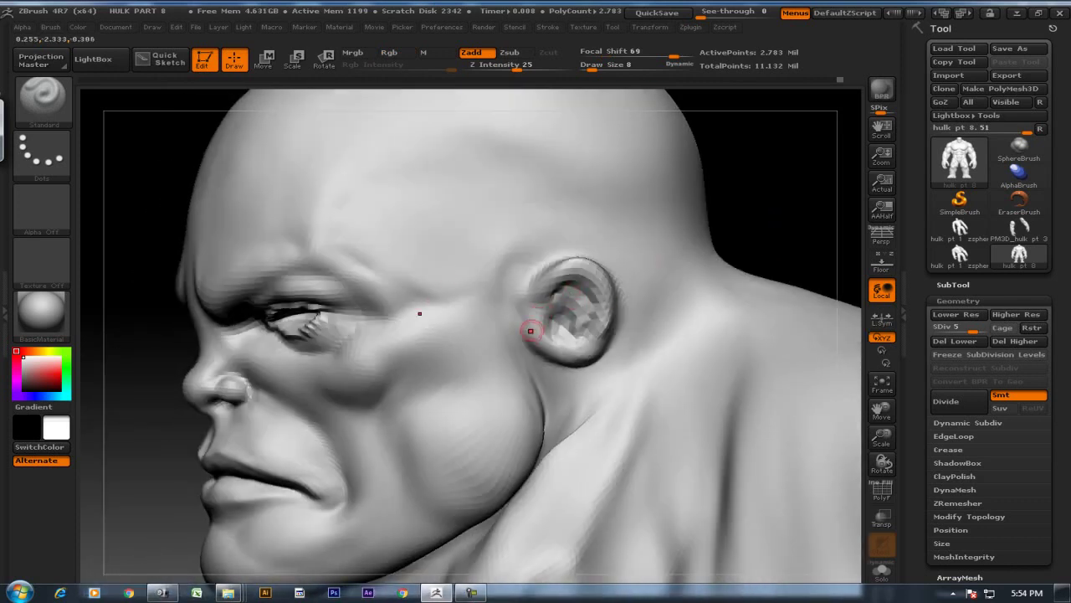
left_click_drag(568, 329, 563, 314)
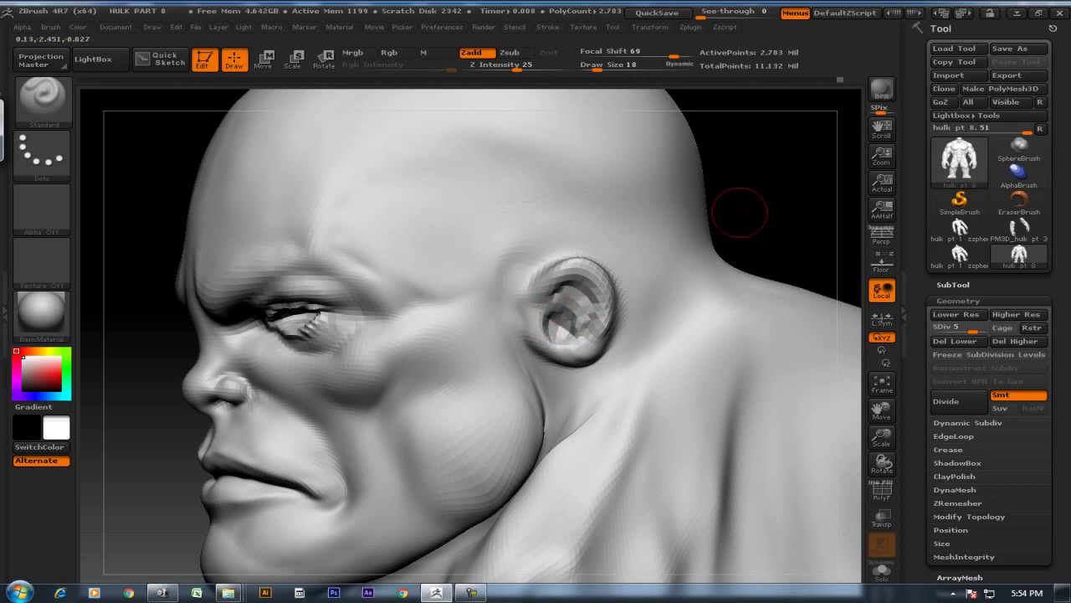
left_click_drag(737, 210, 653, 305)
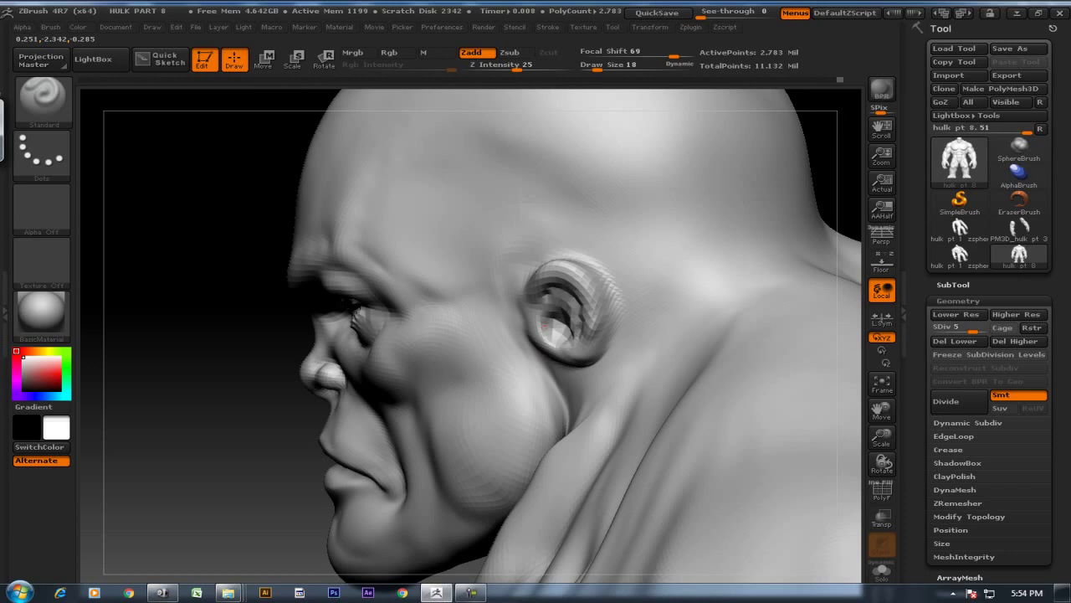
left_click_drag(552, 327, 559, 318)
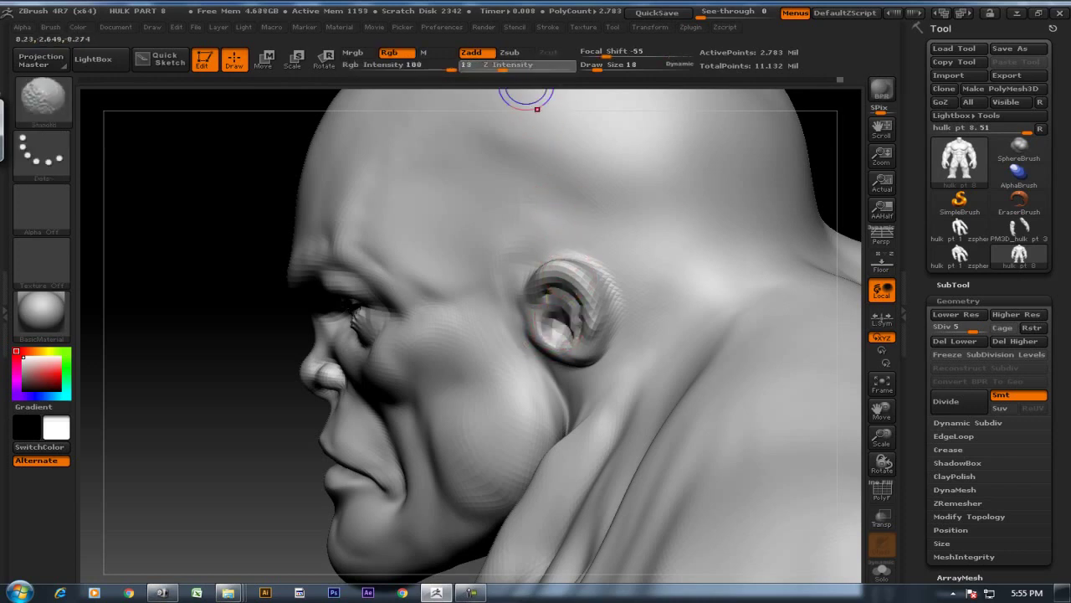
Switch to the Move brush and turn the head to a side view showing the ear
mouse_move(812, 193)
left_mouse_down("shift")
mouse_move(825, 213)
mouse_move(683, 332)
left_mouse_up("shift")
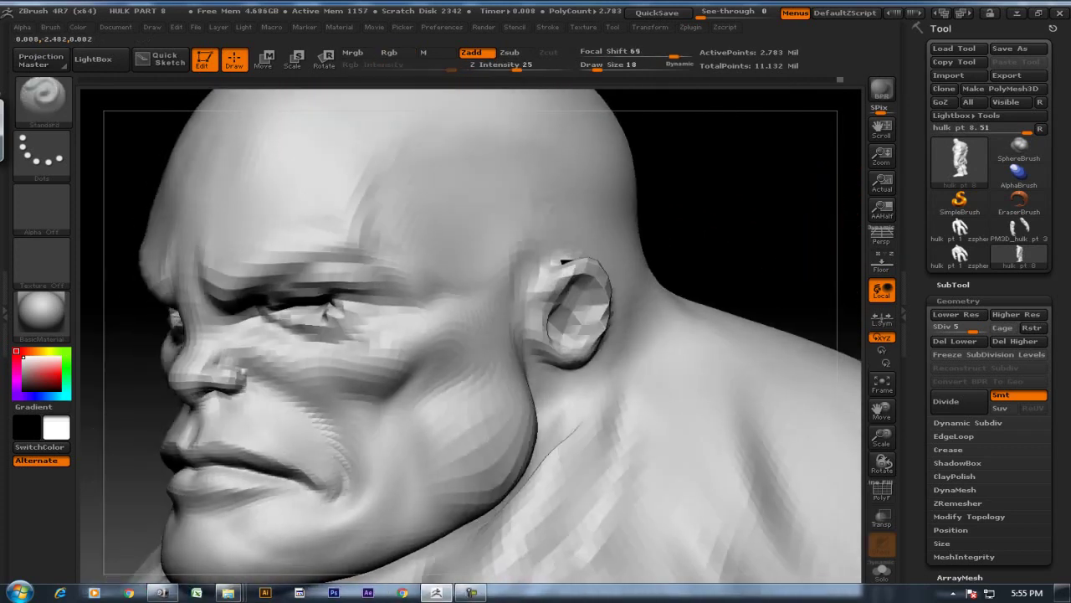
key("b")
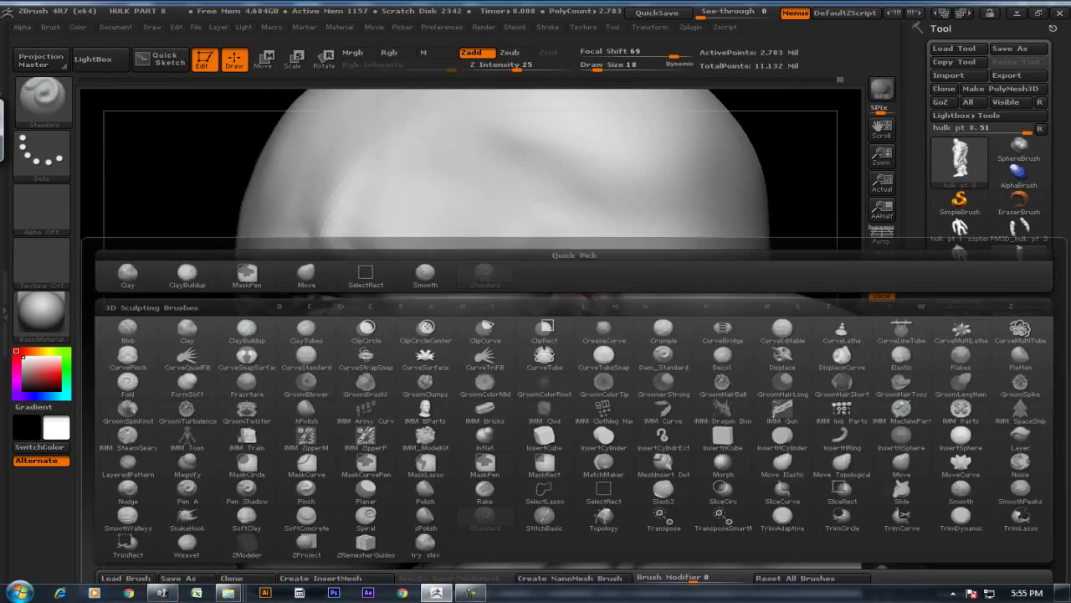
left_click(306, 273)
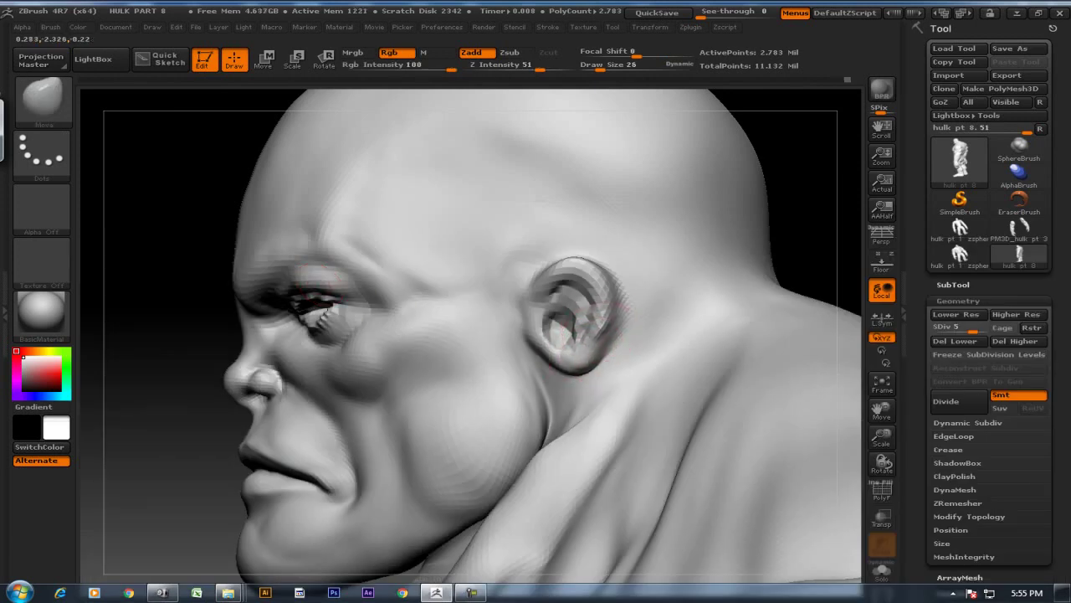
mouse_move(767, 201)
left_mouse_down()
mouse_move(719, 209)
mouse_move(782, 191)
mouse_move(756, 234)
mouse_move(597, 282)
left_mouse_up()
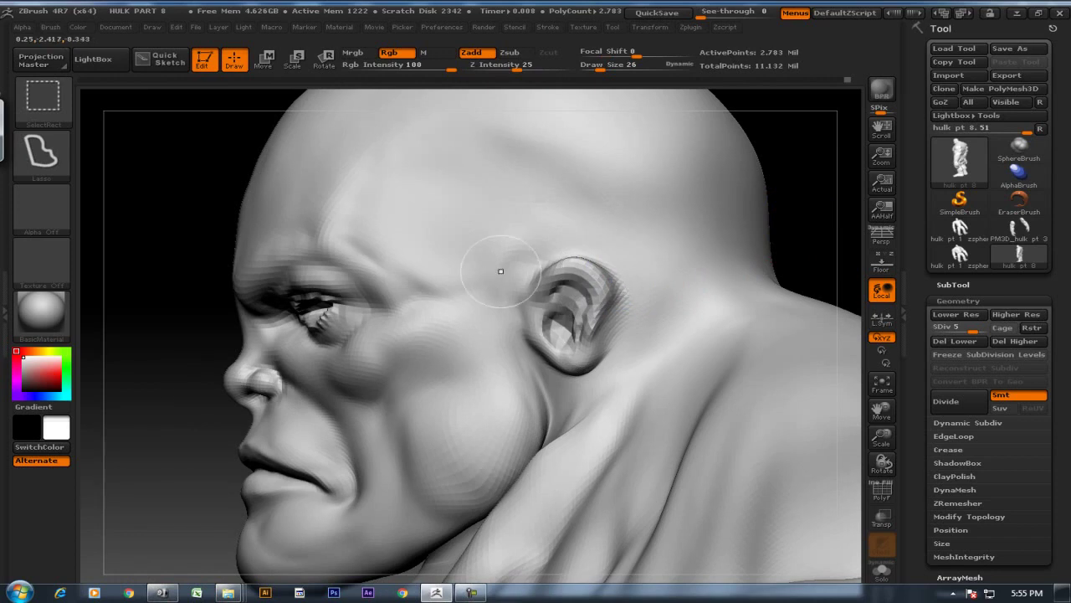
Isolate the ear with a Ctrl+Shift lasso, shrink the brush, and rotate the ear front-on
left_click_drag(516, 256, 503, 309, "ctrl+shift")
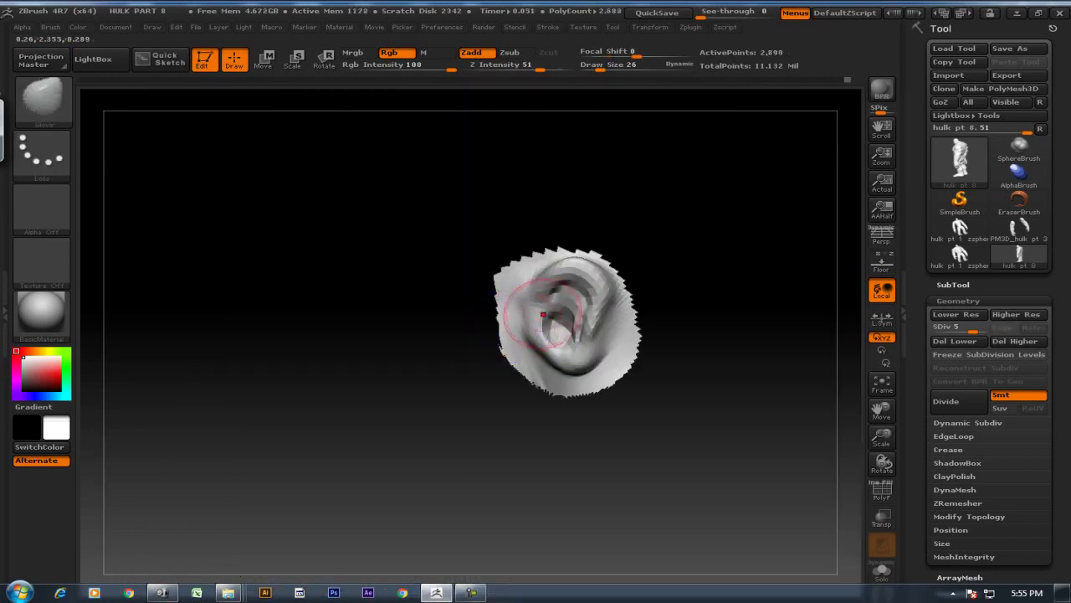
left_click_drag(711, 240, 713, 275)
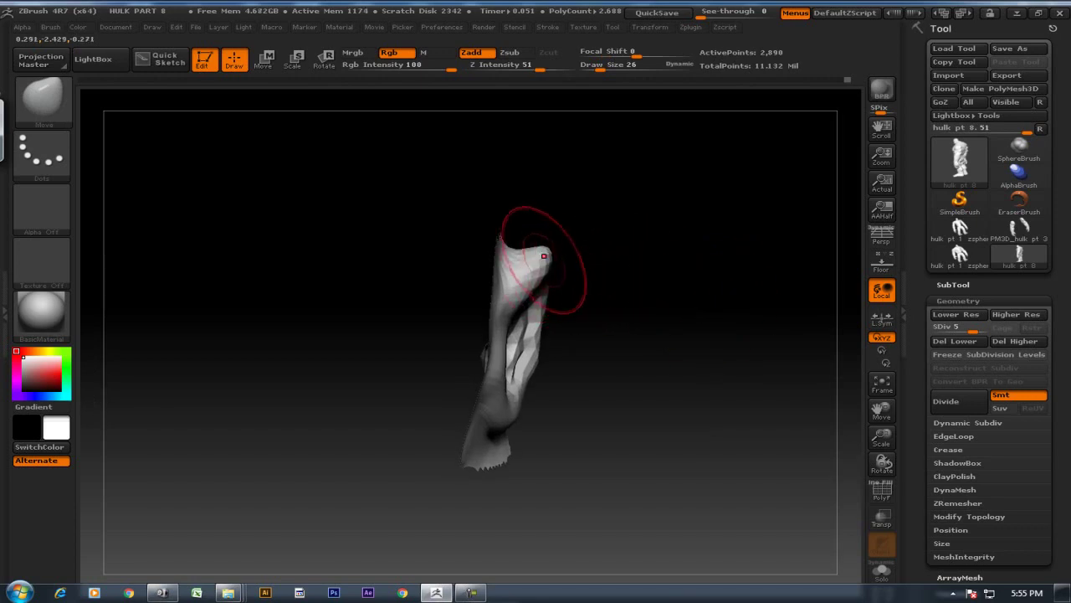
key("bracketleft")
key("bracketleft")
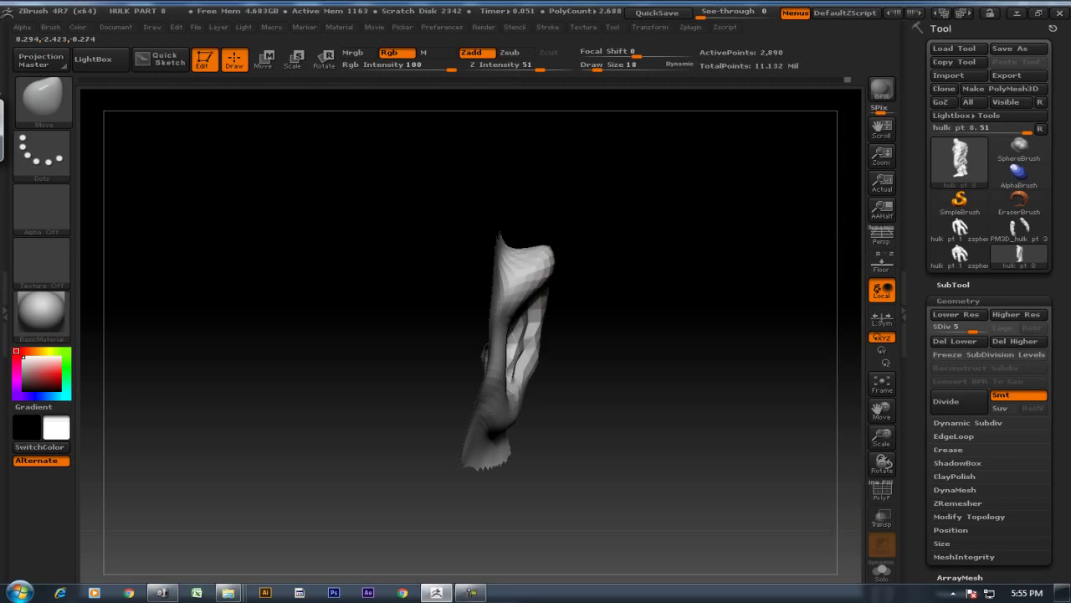
left_click_drag(582, 277, 613, 331)
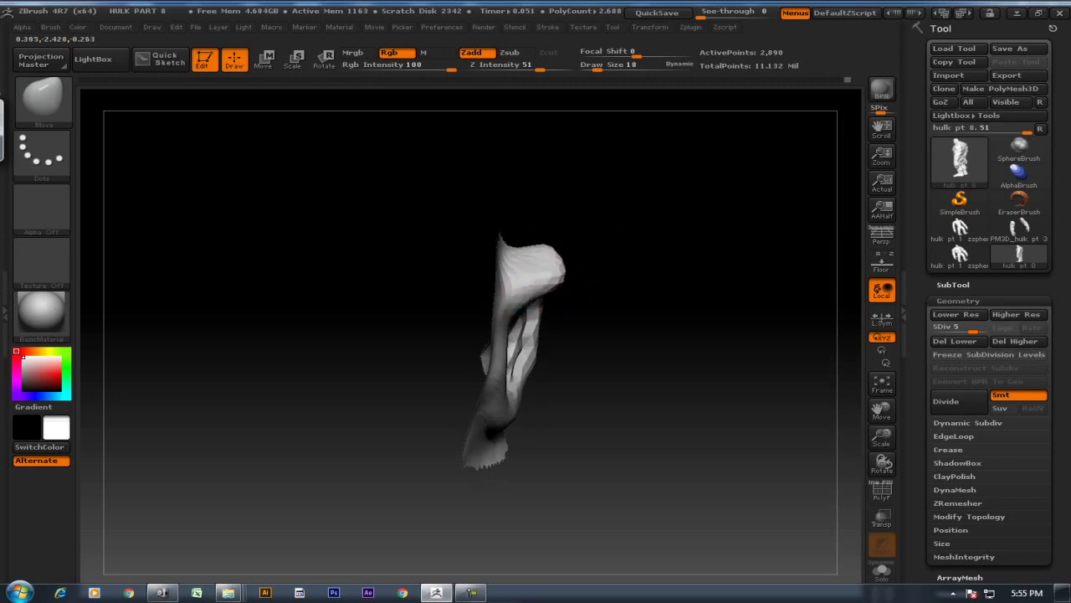
left_click_drag(581, 215, 623, 186)
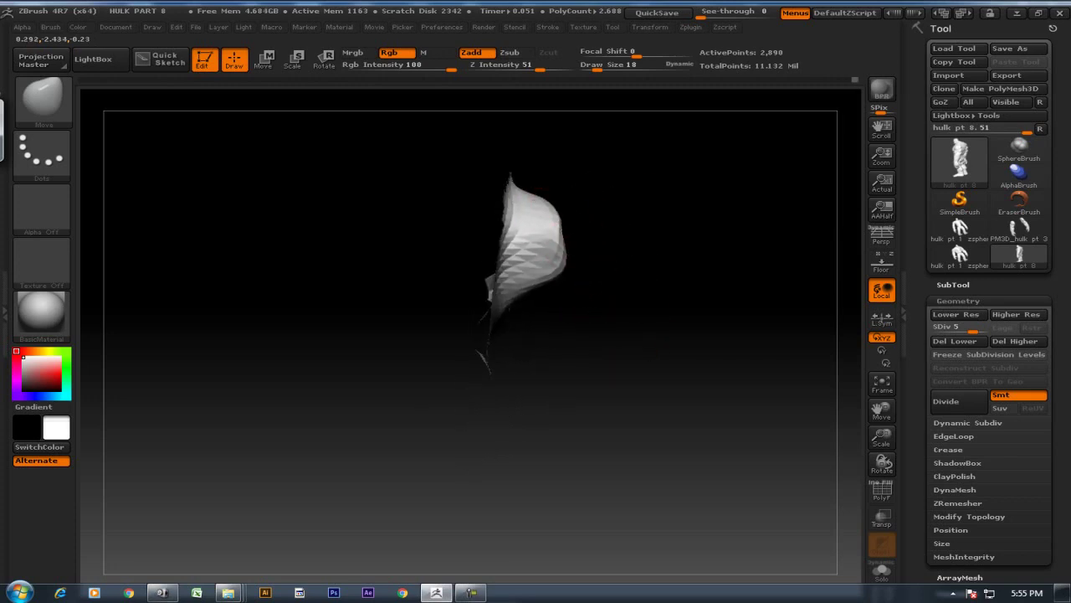
mouse_move(574, 155)
left_mouse_down()
mouse_move(602, 150)
mouse_move(712, 179)
left_mouse_up()
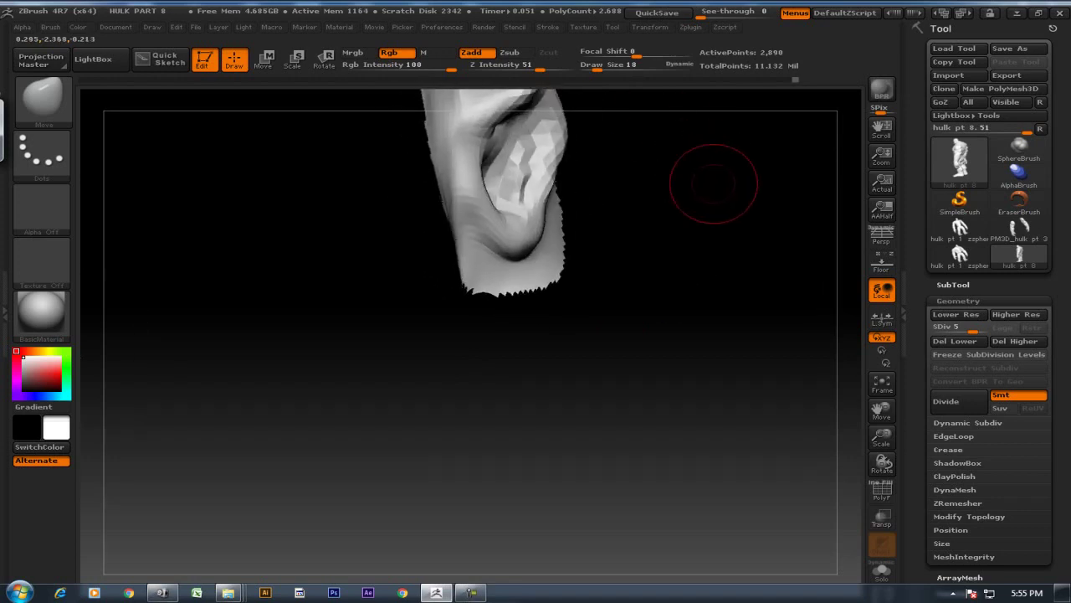
left_click_drag(729, 260, 443, 215)
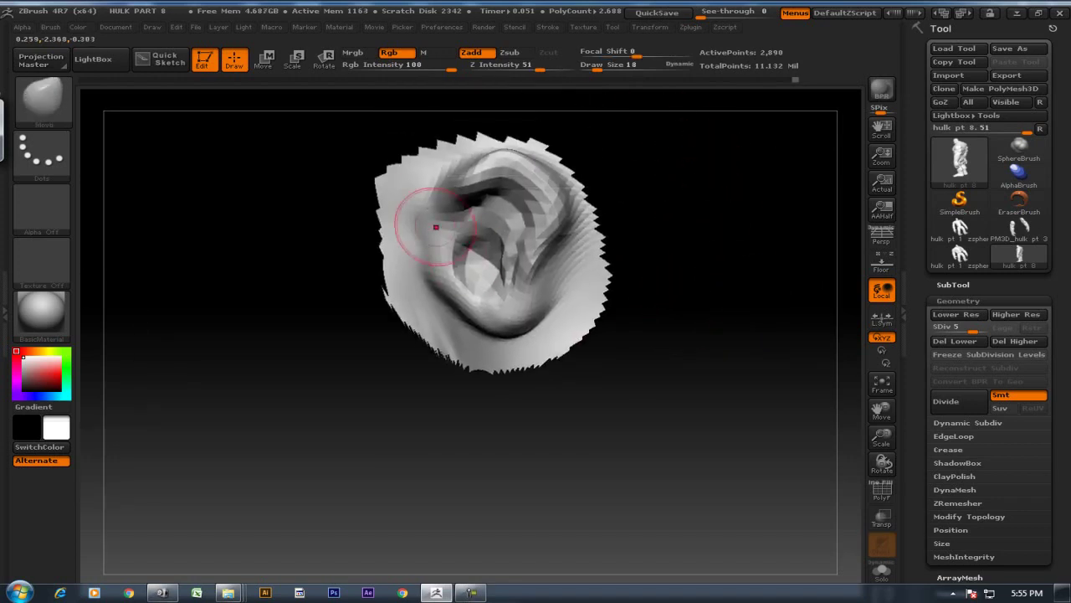
Deepen the inner groove and reshape the ear's upper-right, left and lower edges
left_click_drag(418, 179, 445, 214)
left_click_drag(611, 217, 159, 176)
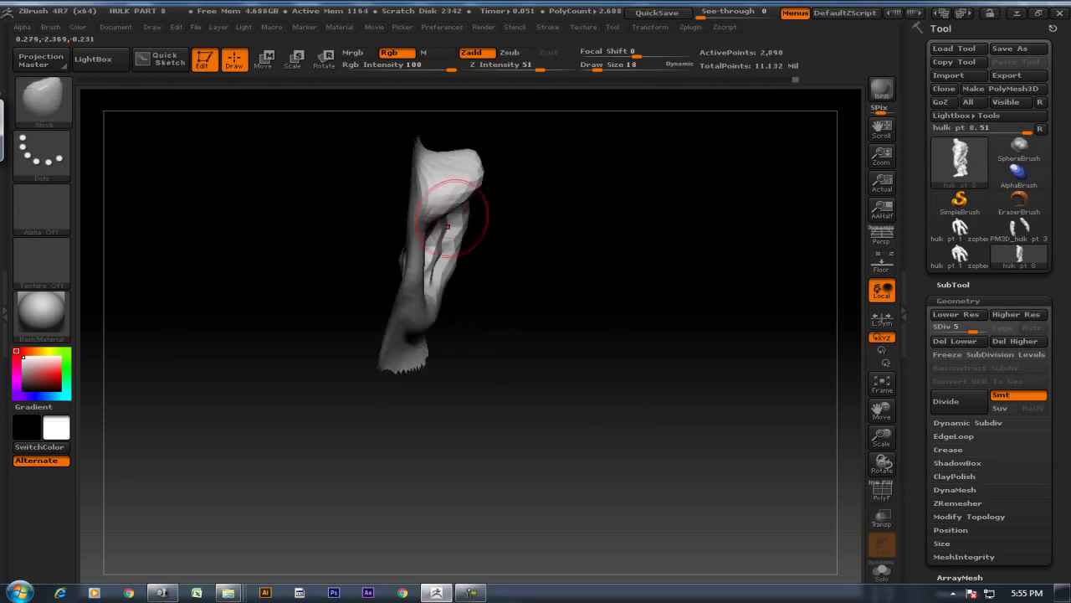
mouse_move(482, 176)
left_mouse_down()
mouse_move(465, 189)
mouse_move(168, 189)
mouse_move(455, 192)
mouse_move(536, 251)
left_mouse_up()
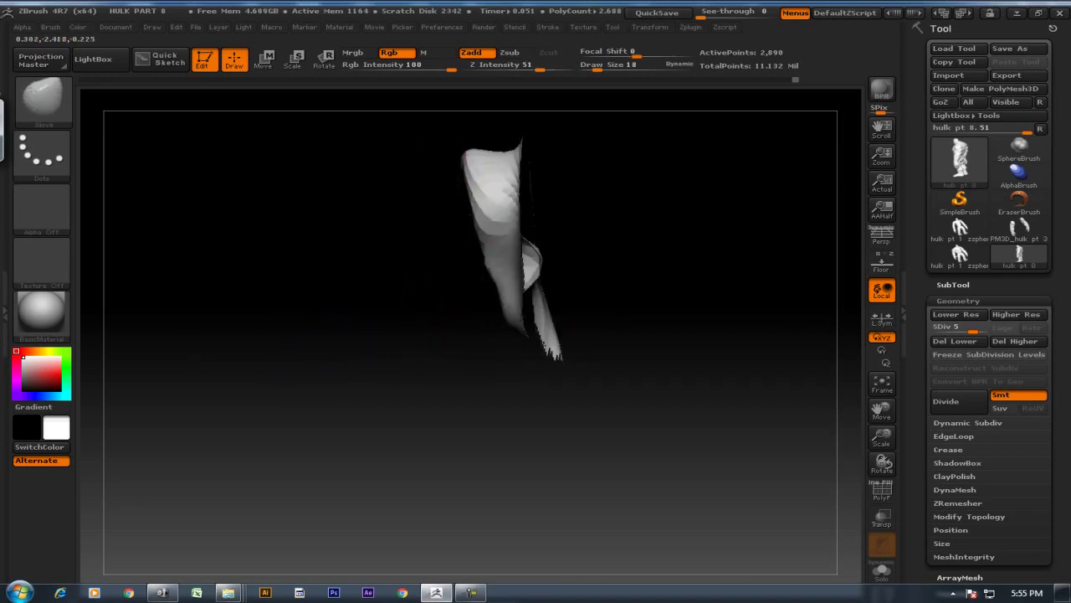
left_click_drag(469, 205, 490, 278)
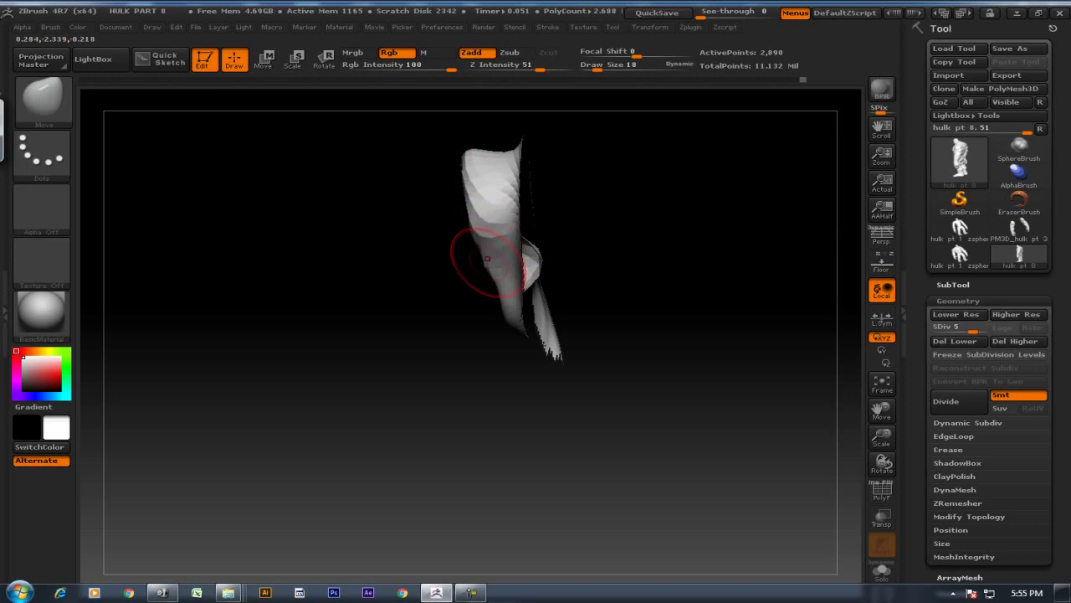
left_click_drag(435, 383, 664, 307)
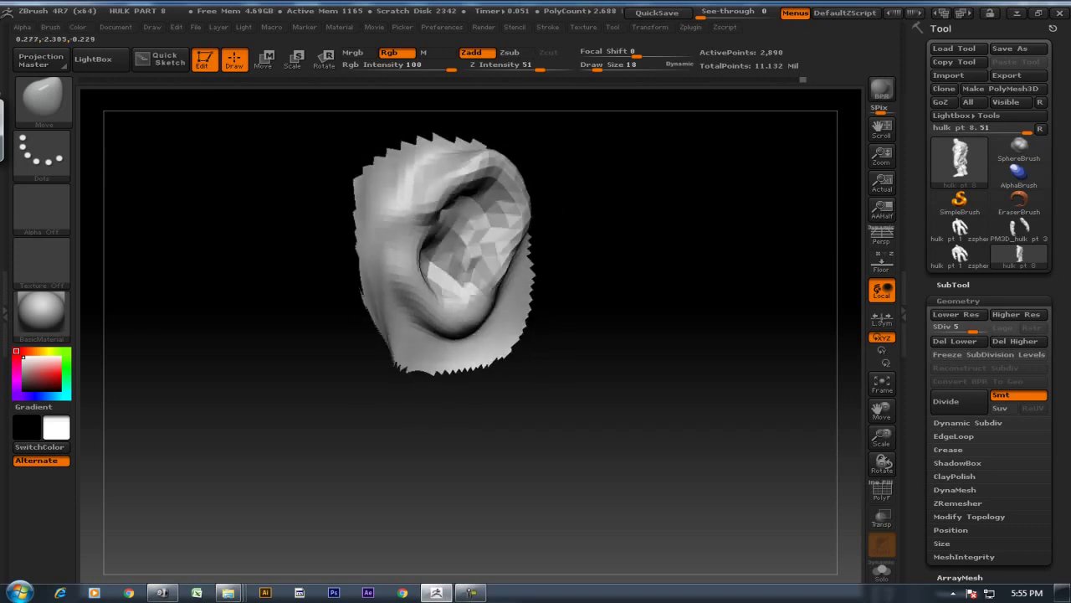
key("ctrl+z")
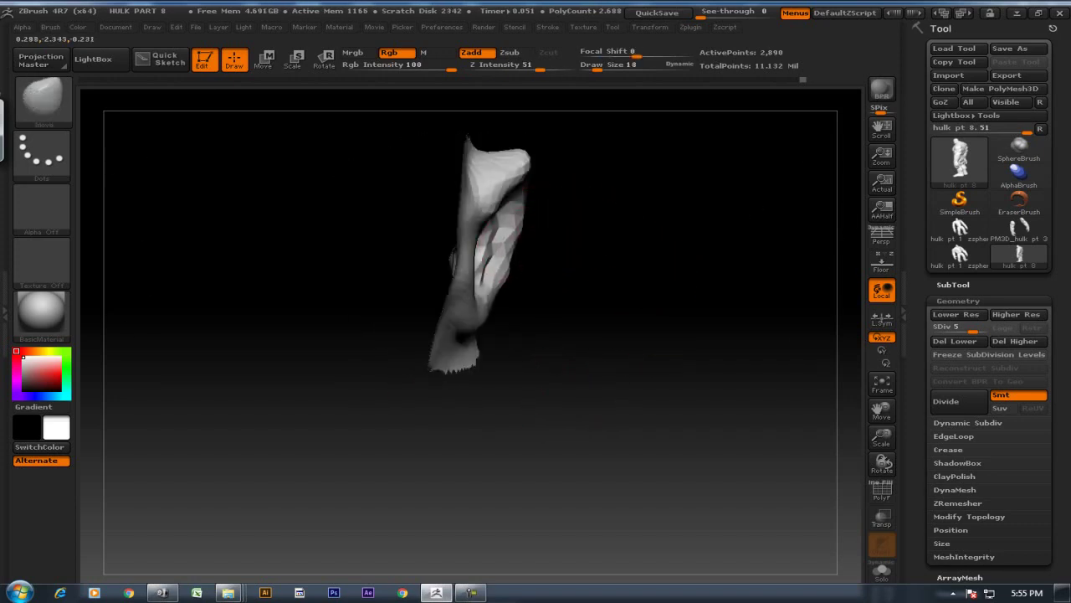
Pull in the ear's top-right edge, smooth its left edge, and load ClayBuildup
left_click_drag(531, 167, 502, 197)
mouse_move(530, 148)
left_mouse_down()
mouse_move(525, 156)
mouse_move(795, 125)
mouse_move(706, 156)
mouse_move(760, 172)
left_mouse_up()
left_click_drag(460, 246, 510, 248)
key("b")
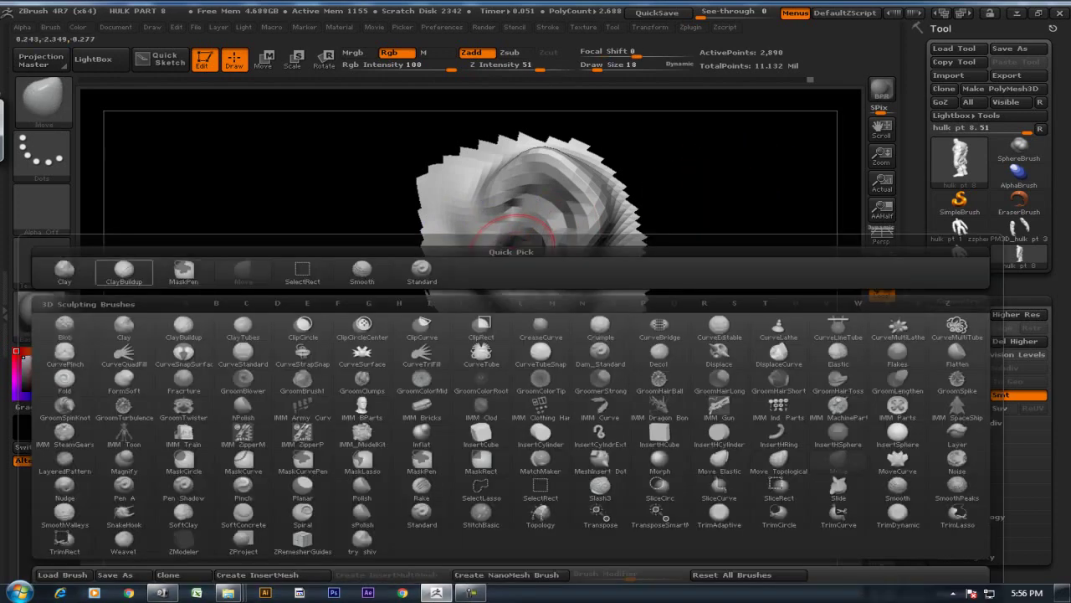
key("c")
key("b")
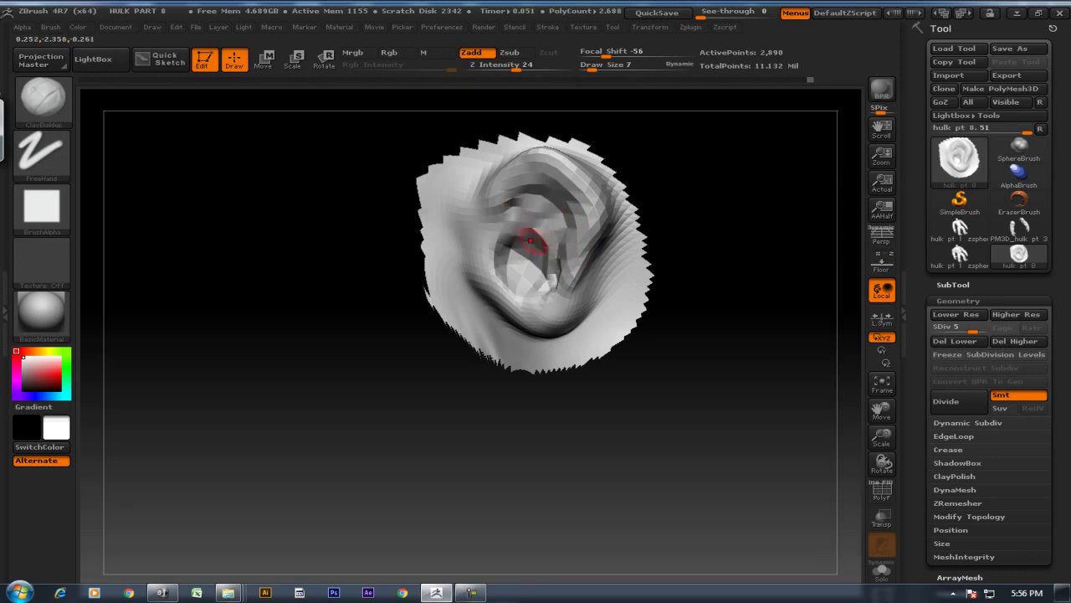
Build up clay folds in the inner ear bowl and smooth its surface
key("shift")
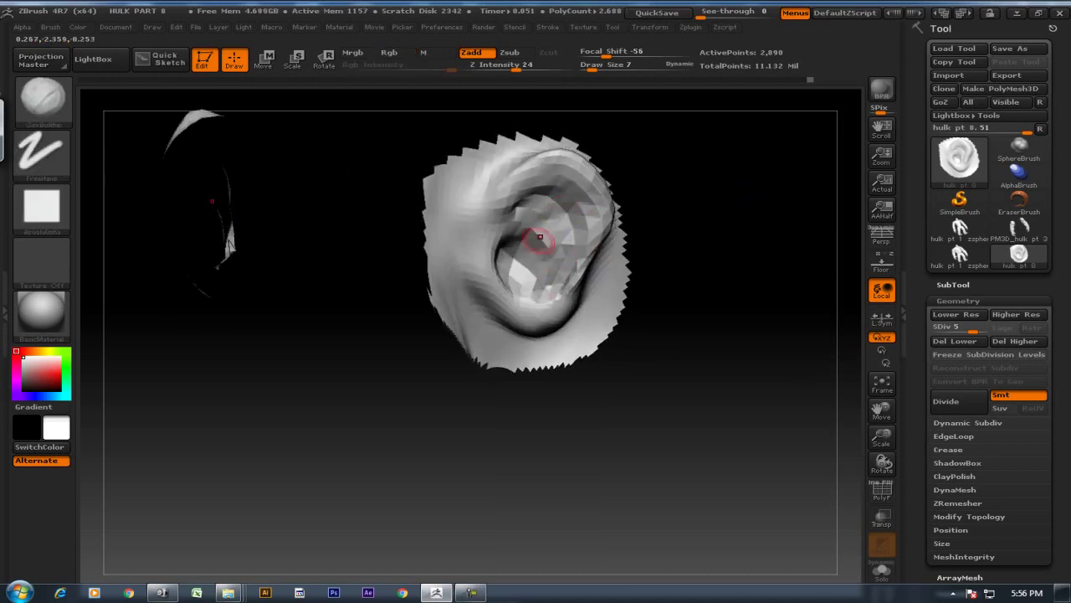
mouse_move(530, 228)
left_mouse_down()
mouse_move(540, 289)
mouse_move(533, 214)
left_mouse_up()
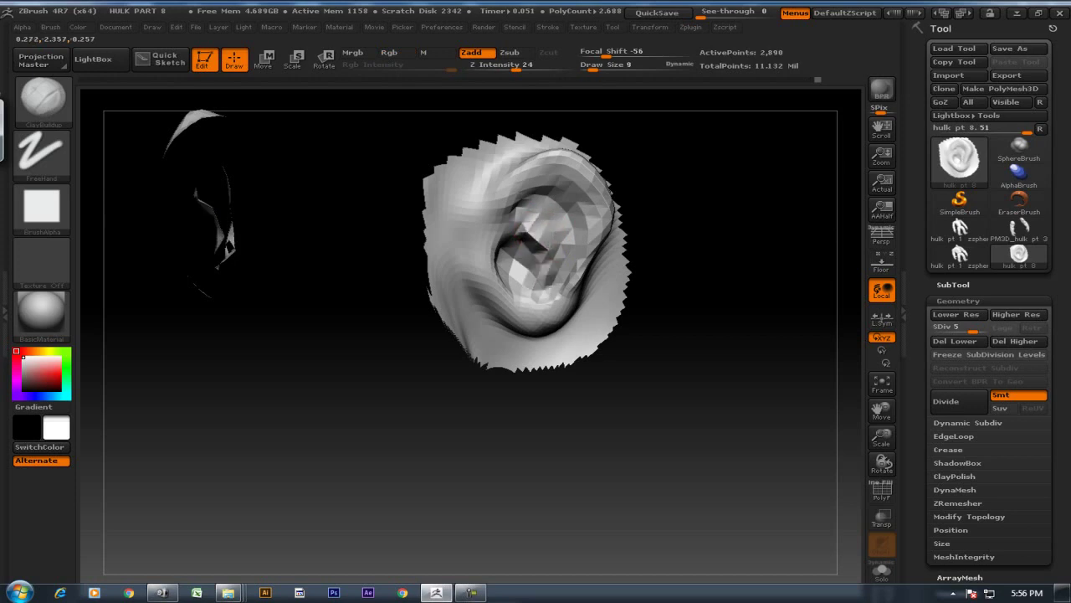
mouse_move(669, 184)
left_mouse_down()
mouse_move(735, 179)
mouse_move(544, 216)
mouse_move(553, 226)
left_mouse_up()
left_click_drag(540, 284, 506, 256, "shift")
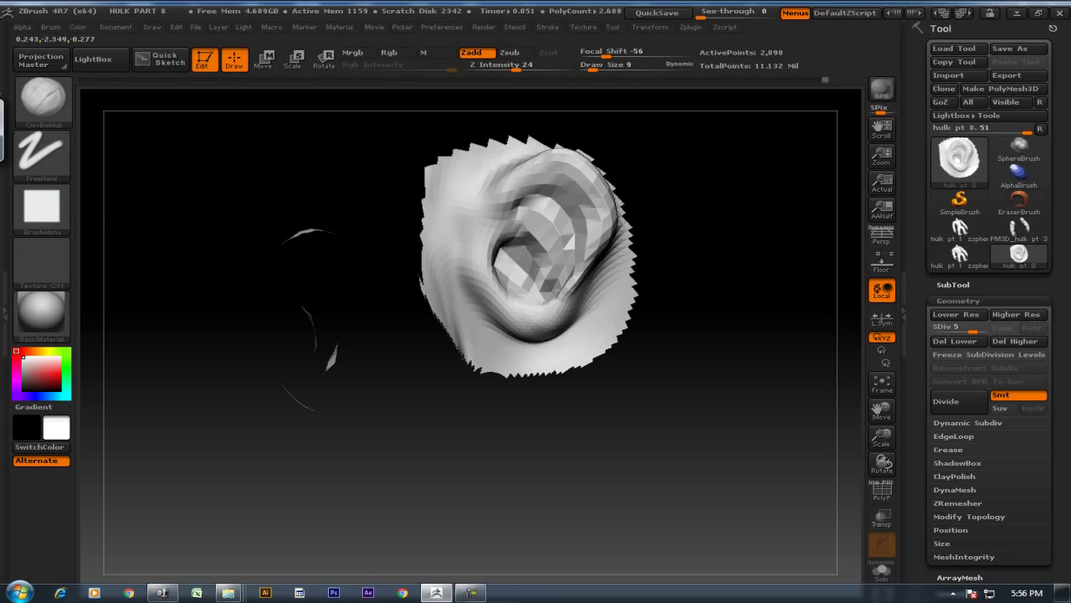
left_click_drag(634, 215, 651, 194)
mouse_move(487, 254)
left_mouse_down("shift")
mouse_move(475, 244)
mouse_move(461, 252)
left_mouse_up("shift")
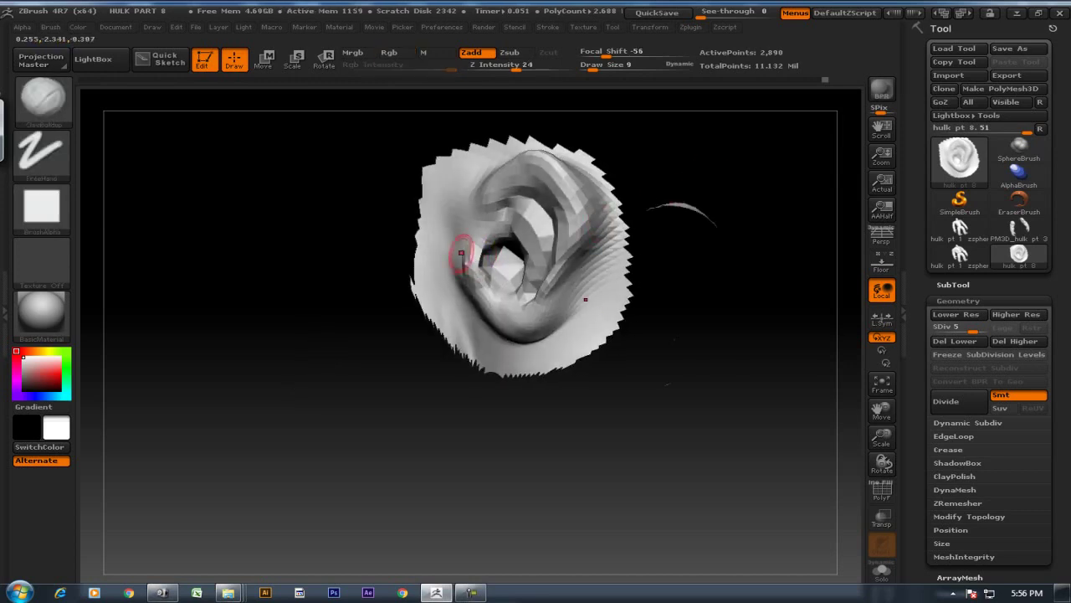
left_click_drag(726, 147, 694, 172)
left_click_drag(472, 276, 455, 252, "shift")
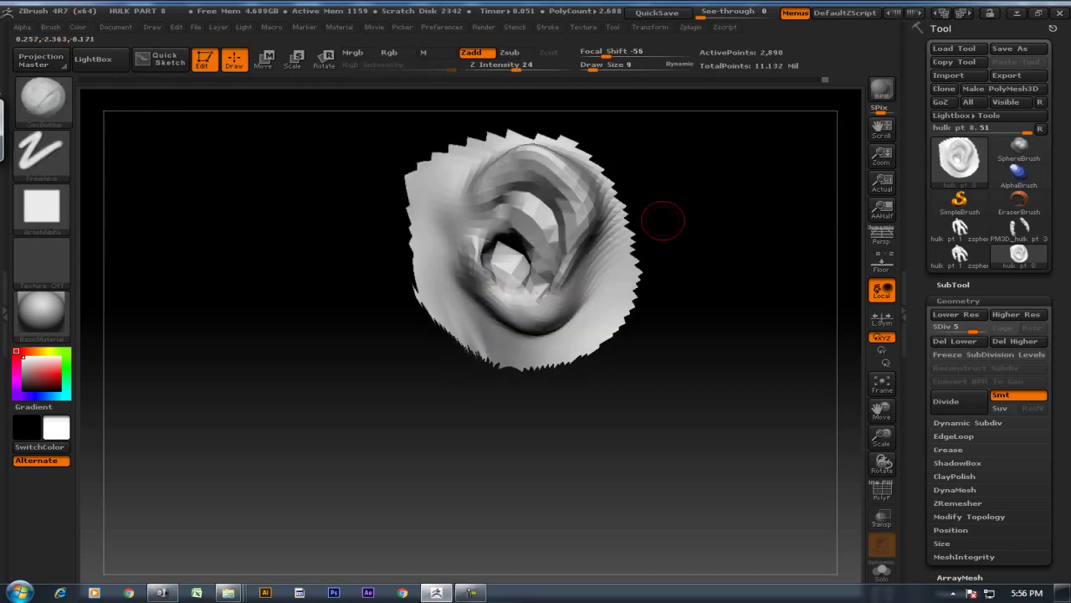
Pull the ear geometry upward with a larger Move brush, smooth it, and unhide the full model
key("b")
left_click(289, 273)
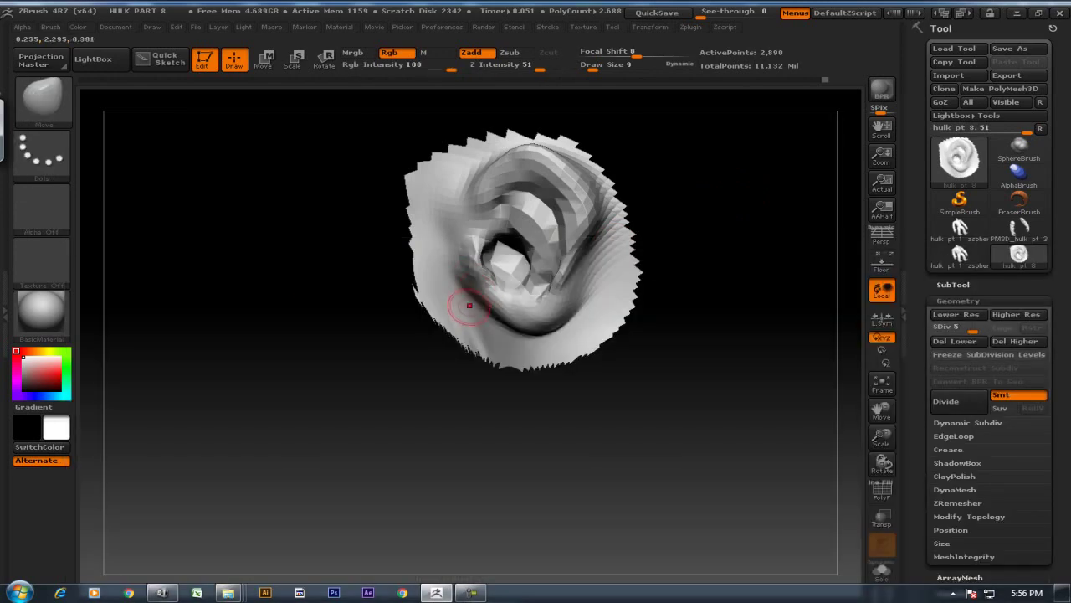
key("]")
left_click_drag(471, 304, 482, 267)
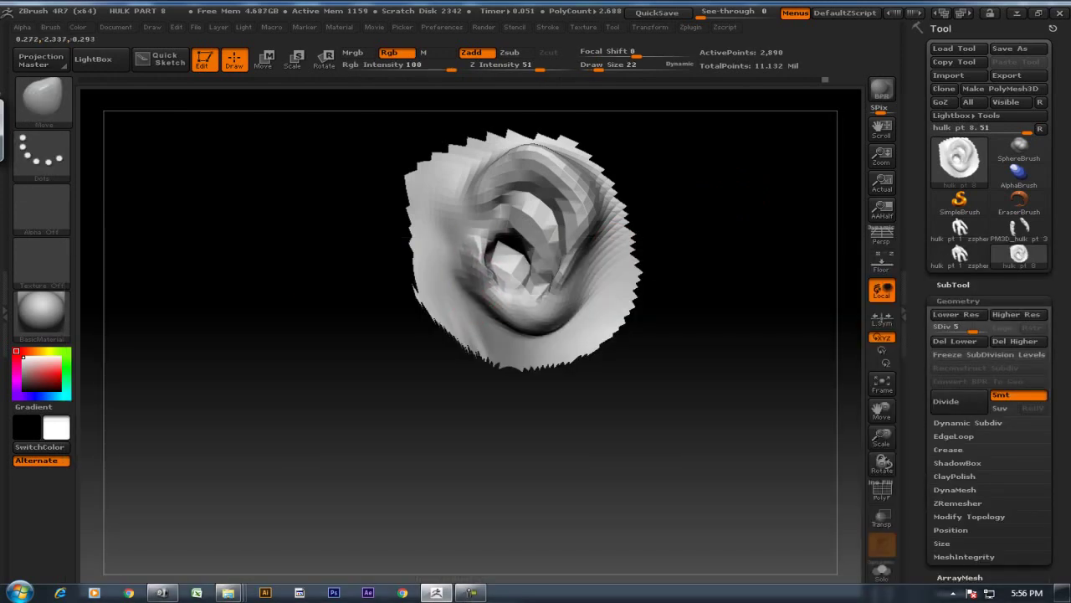
left_click_drag(670, 167, 717, 179)
mouse_move(645, 227)
left_mouse_down()
mouse_move(624, 251)
mouse_move(657, 252)
left_mouse_up()
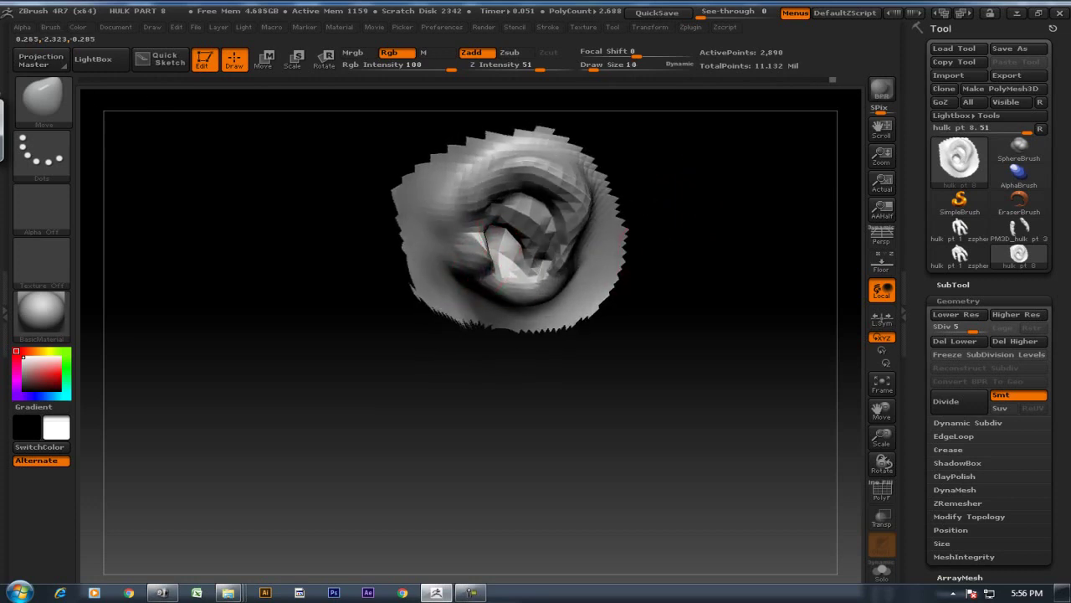
left_click_drag(503, 351, 482, 260)
key("shift")
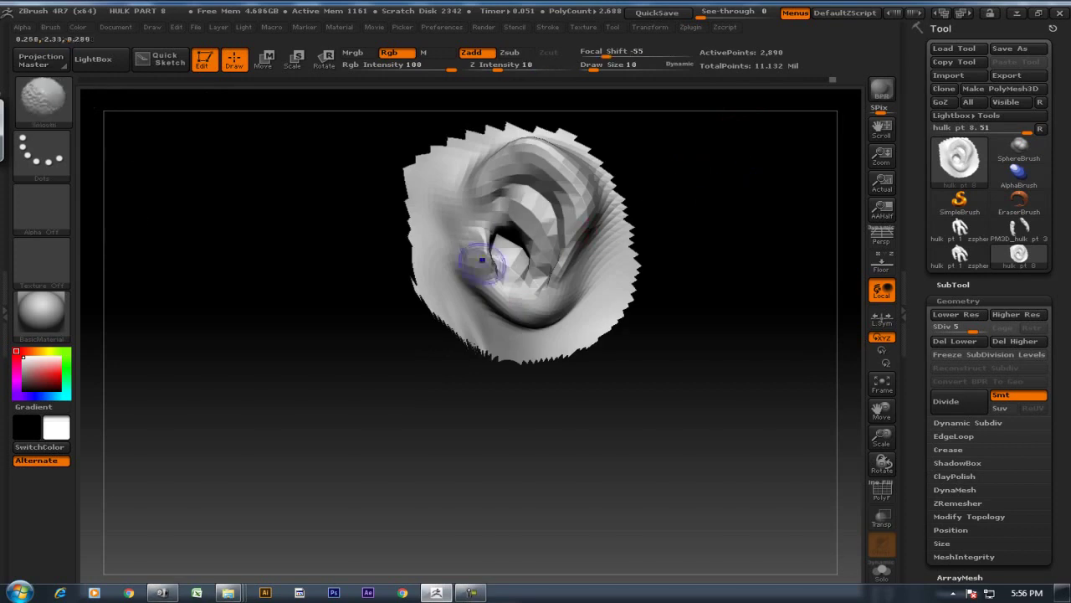
mouse_move(762, 167)
left_mouse_down()
mouse_move(729, 189)
mouse_move(729, 160)
mouse_move(730, 191)
mouse_move(712, 210)
left_mouse_up()
left_click(736, 172, "ctrl+shift")
Drop the Hulk to subdivision level 4 and soften the crease between jaw and neck
left_click_drag(493, 193, 505, 380)
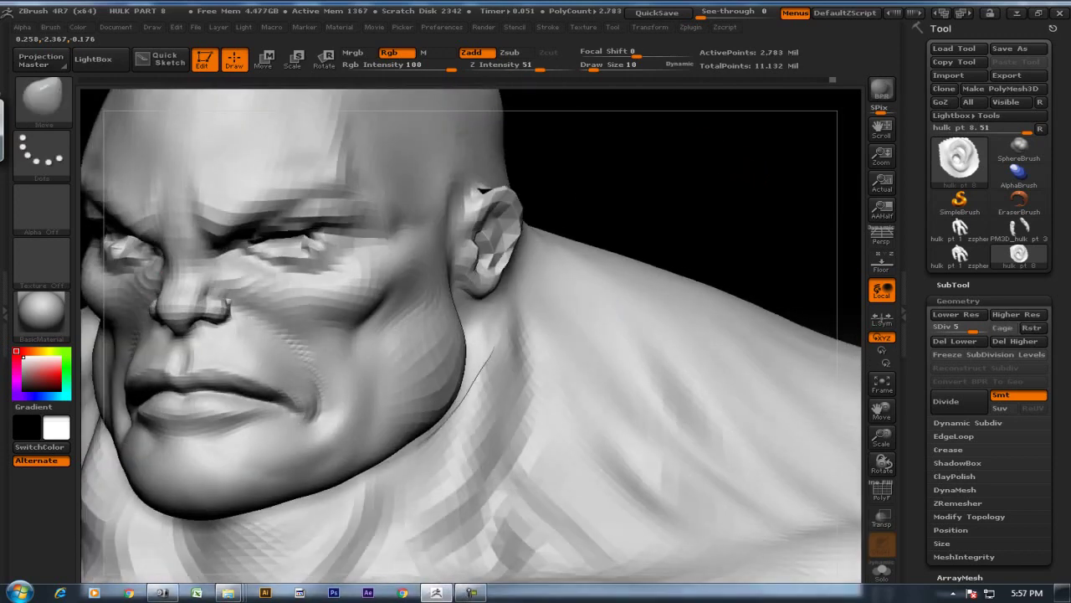
key("d")
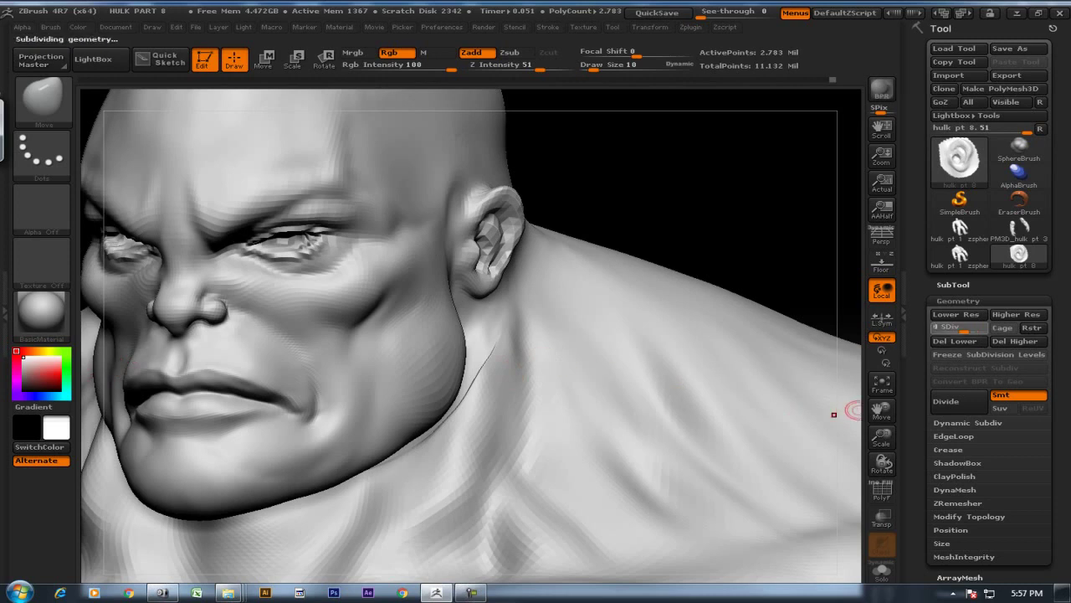
key("shift+d")
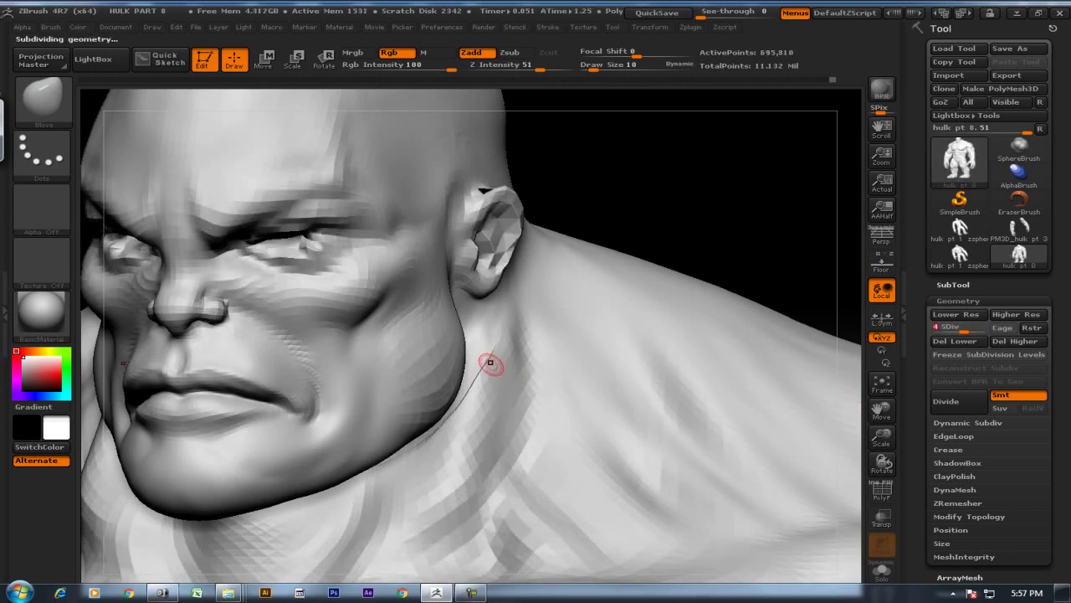
left_click_drag(491, 361, 493, 352, "shift")
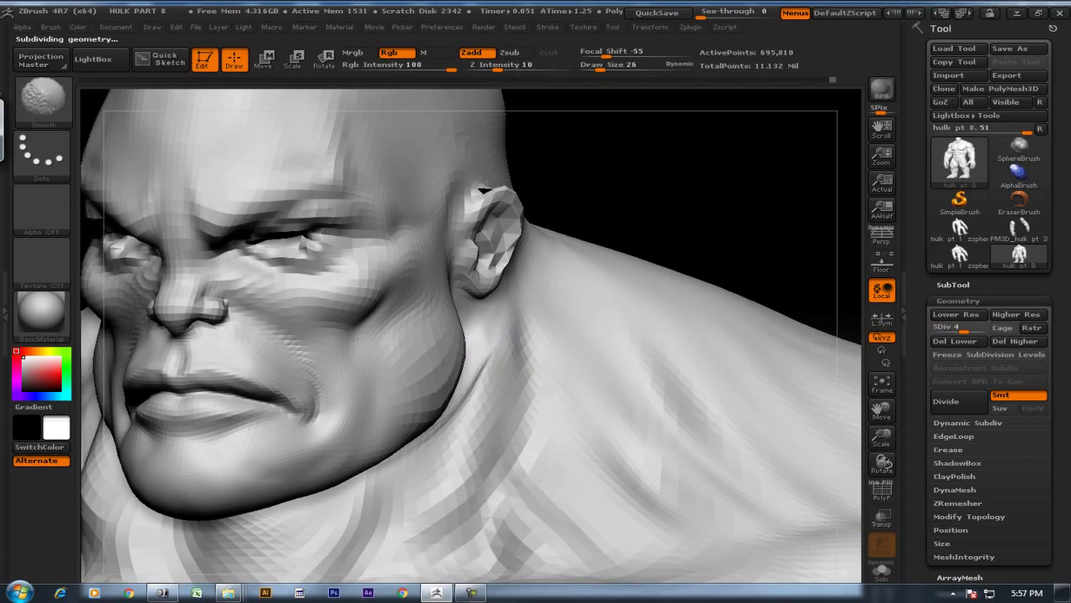
left_click_drag(602, 201, 522, 385)
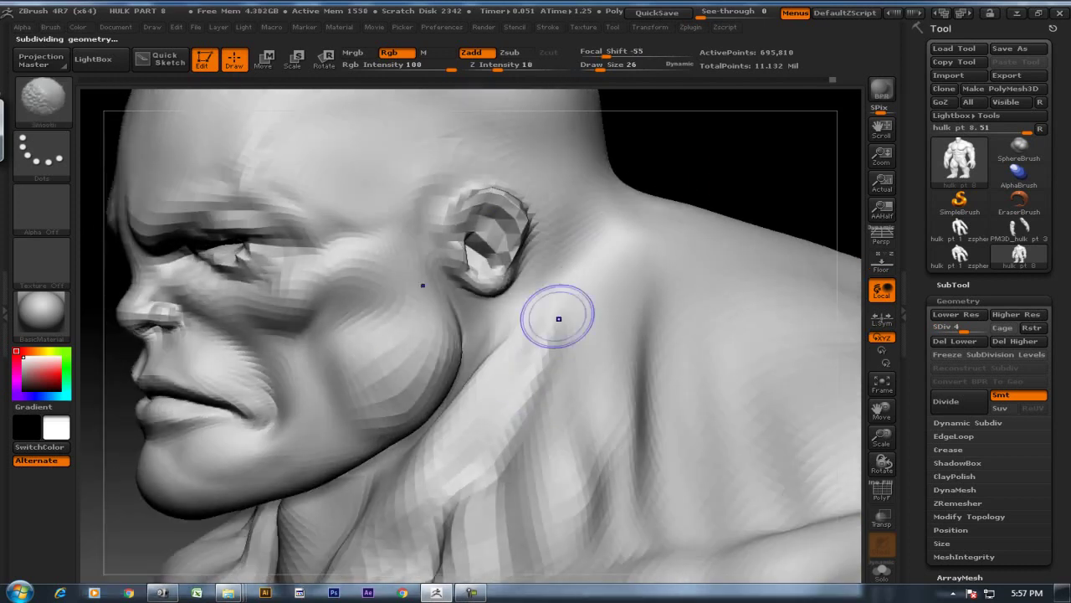
Sculpt a line down the neck behind the ear with ClayBuildup
key("b")
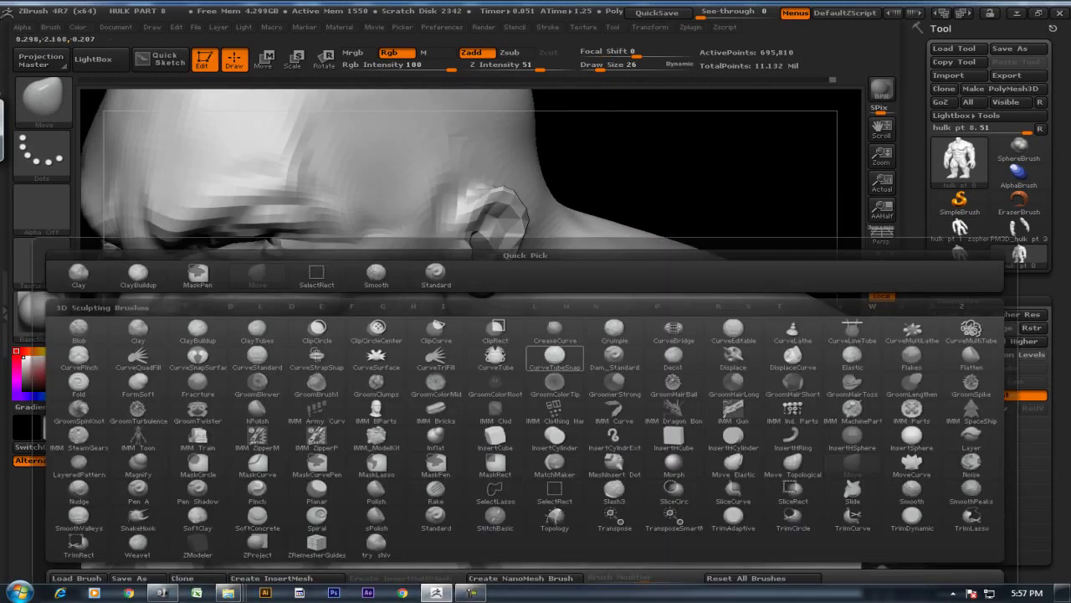
key("c")
key("b")
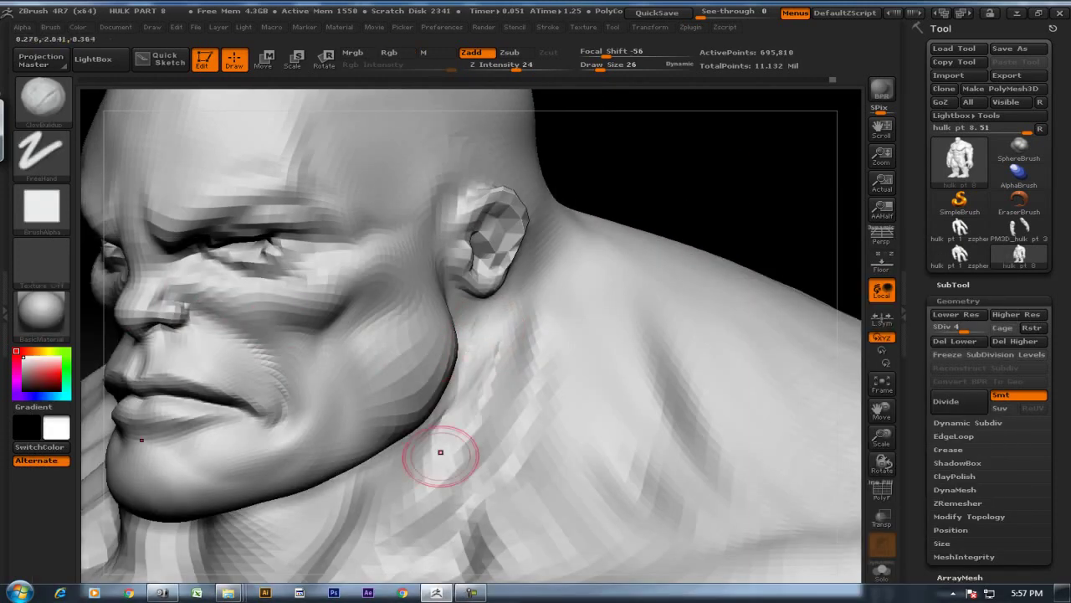
key("shift")
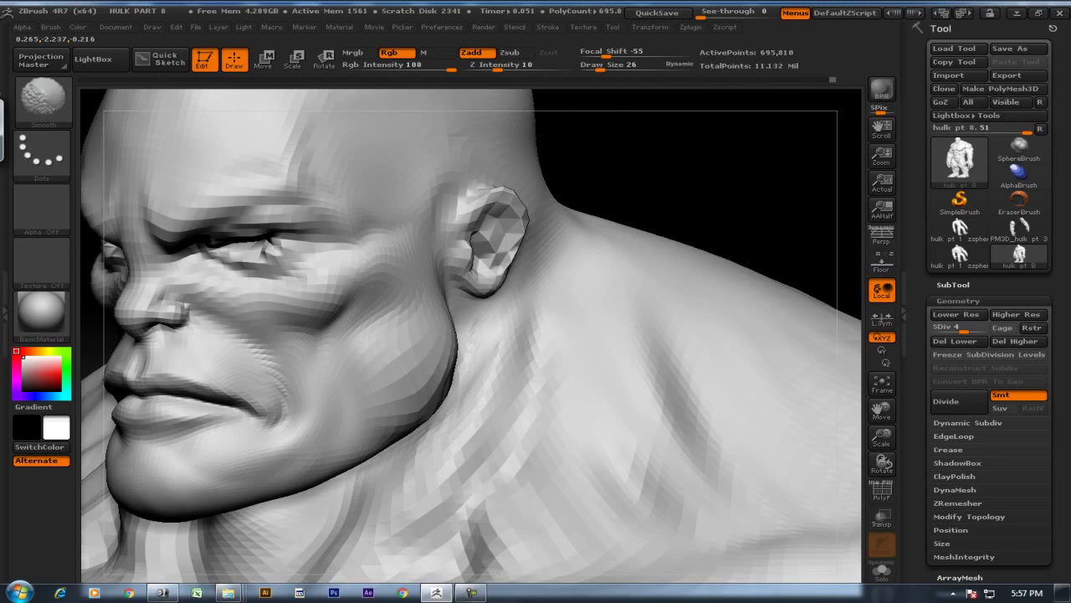
left_click_drag(686, 159, 443, 438)
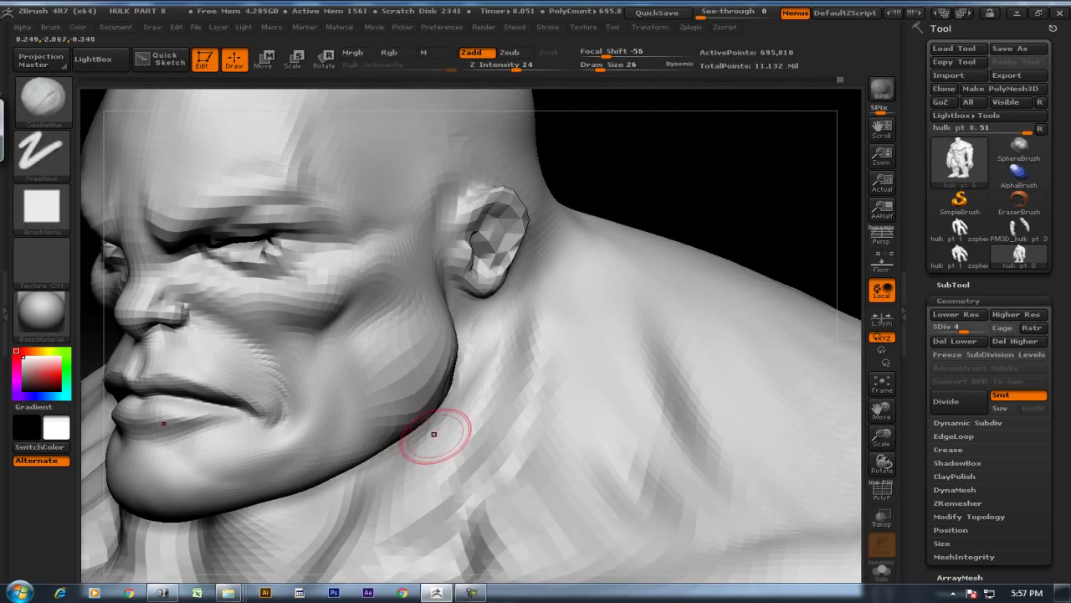
mouse_move(580, 268)
left_mouse_down("shift")
mouse_move(737, 156)
mouse_move(737, 217)
mouse_move(586, 209)
left_mouse_up("shift")
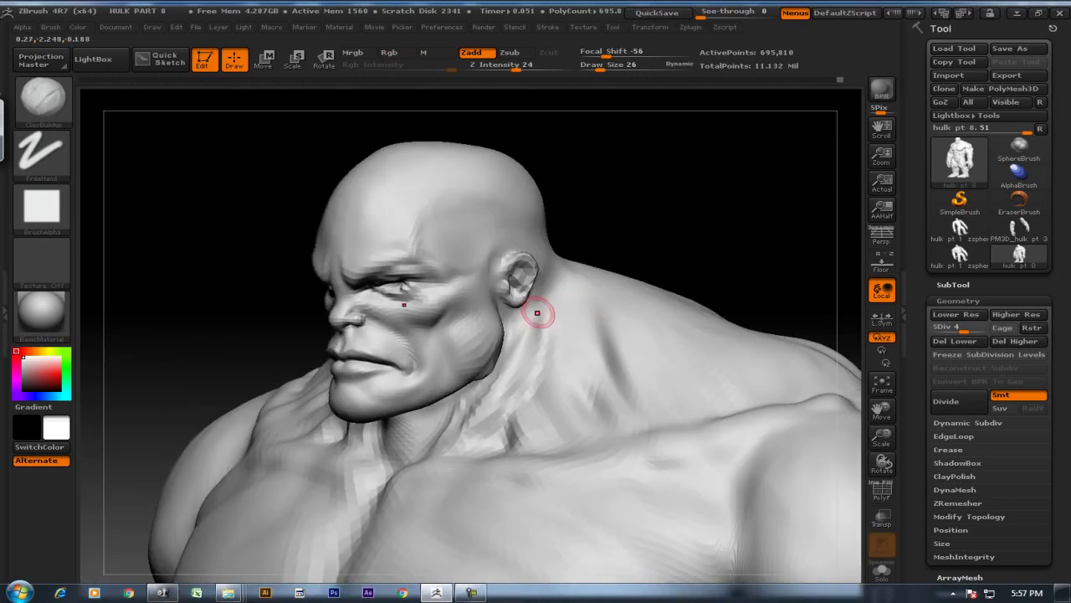
left_click_drag(536, 302, 469, 305)
left_click_drag(536, 293, 510, 372)
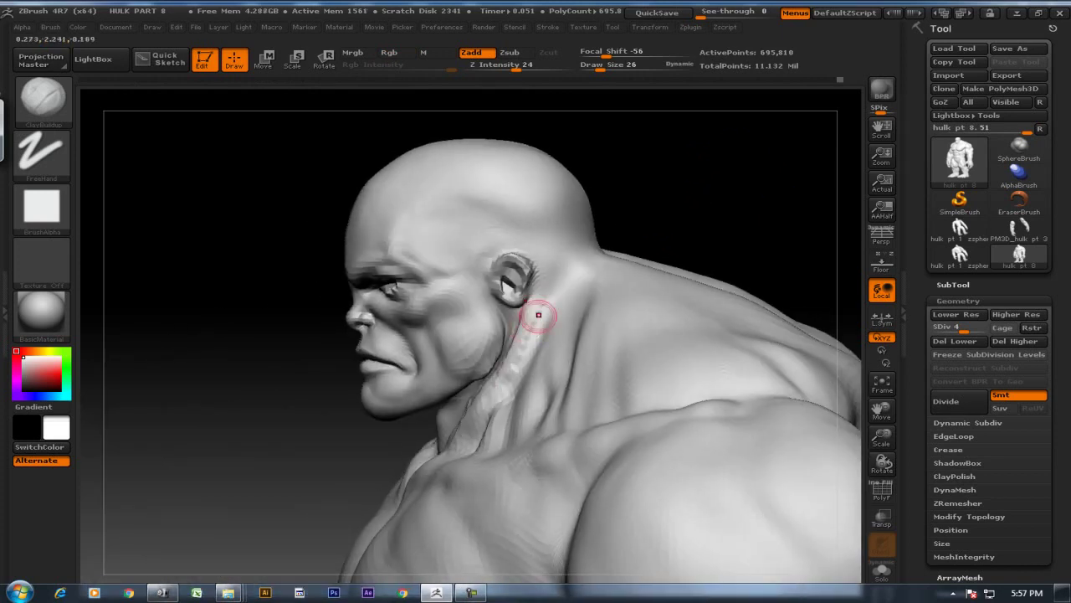
left_click_drag(661, 188, 524, 342, "alt")
Carve a neck groove toward the collarbone with the Standard brush, undo a second one, and smooth
key("b")
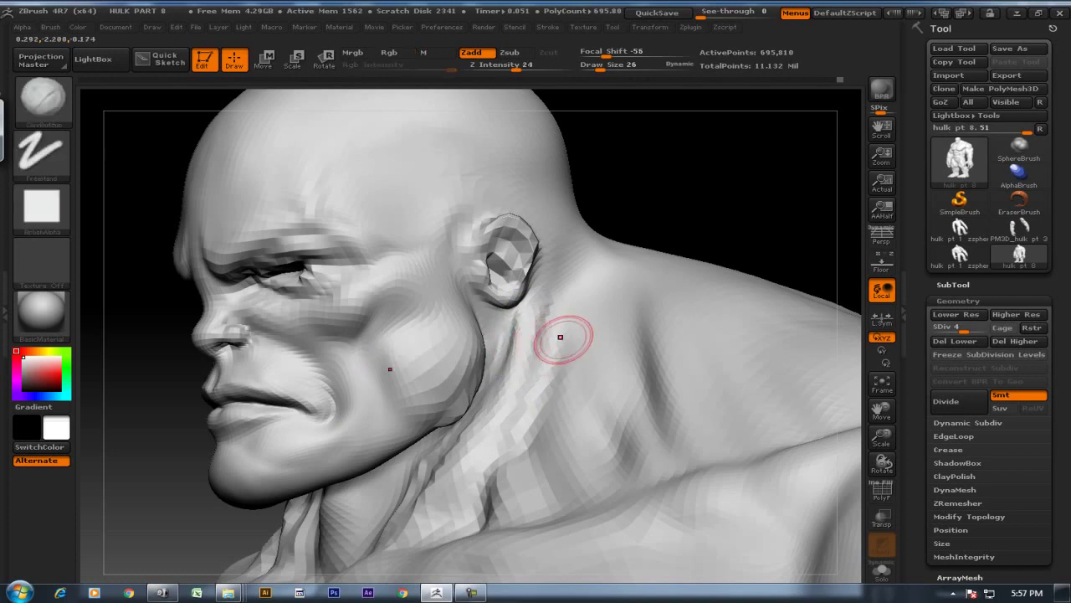
key("b")
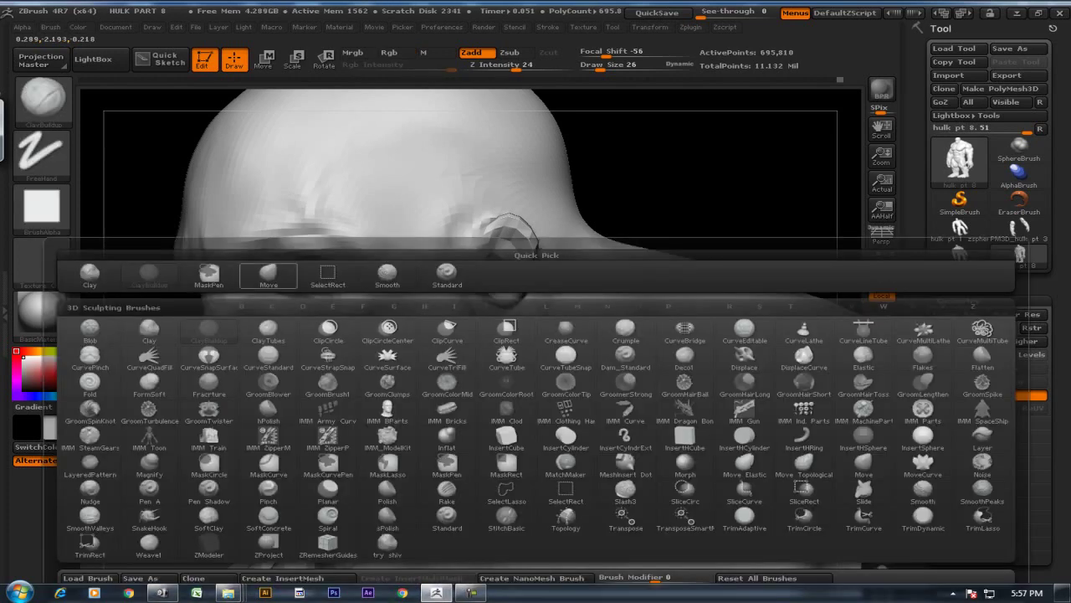
key("s")
key("t")
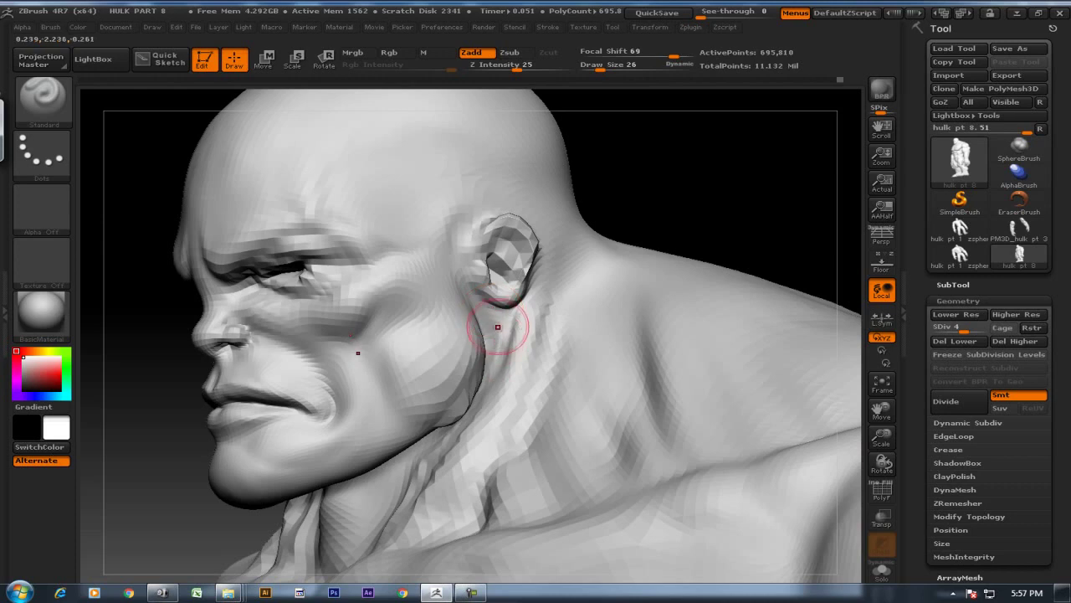
left_click_drag(502, 338, 416, 484)
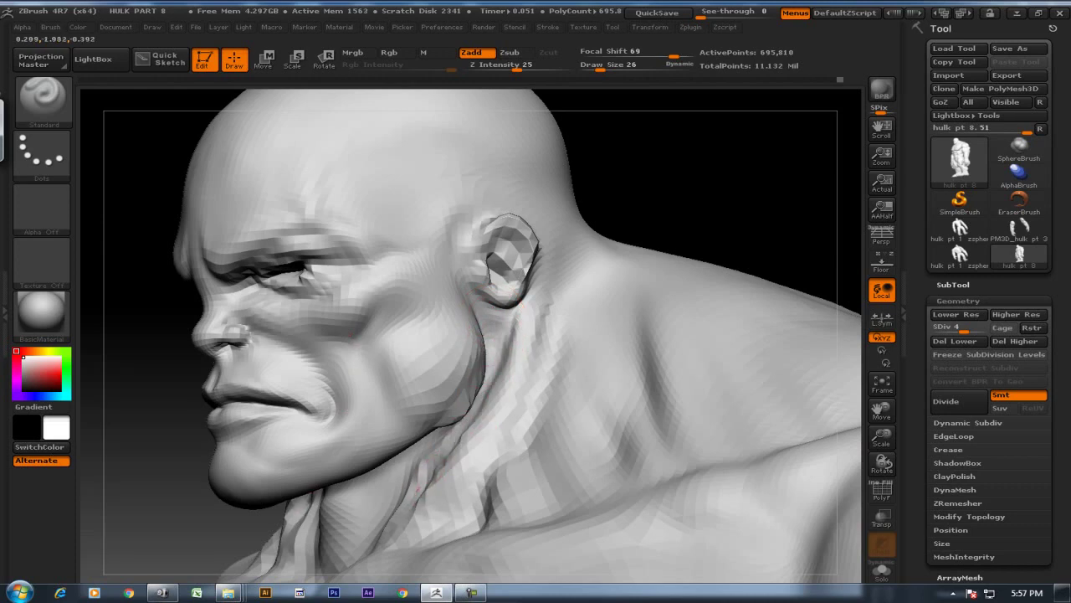
mouse_move(555, 268)
left_mouse_down()
mouse_move(529, 377)
mouse_move(497, 433)
mouse_move(494, 523)
left_mouse_up()
key("ctrl+z")
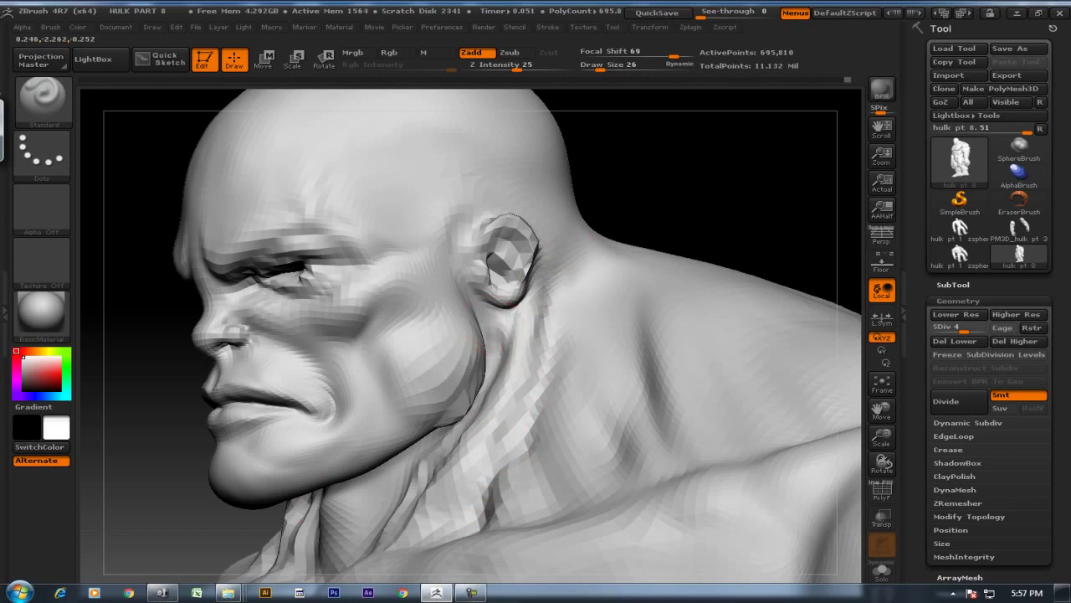
key("shift")
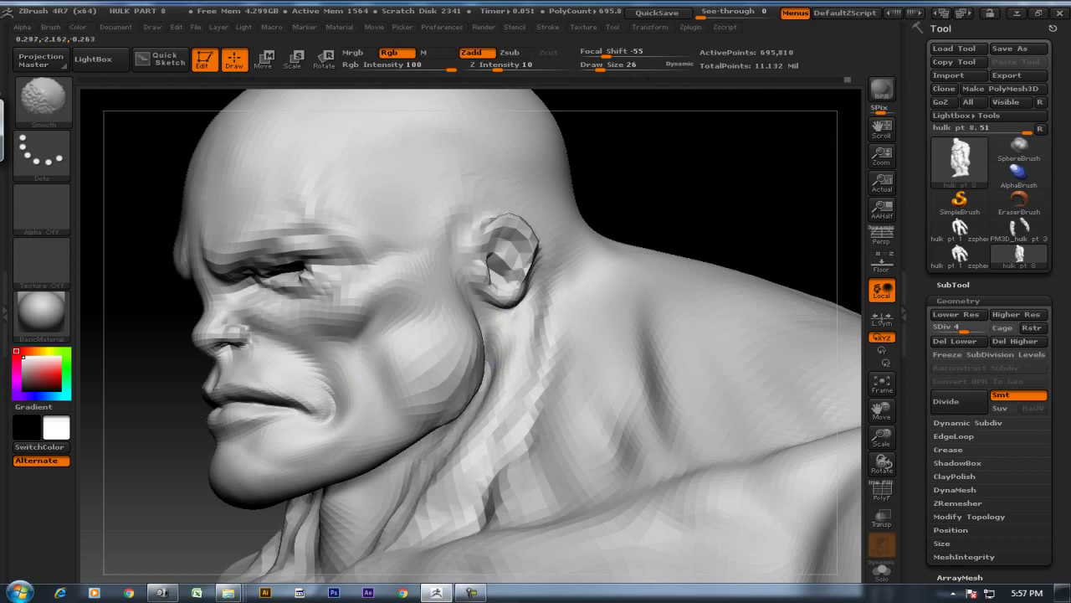
left_click_drag(134, 209, 435, 425, "shift")
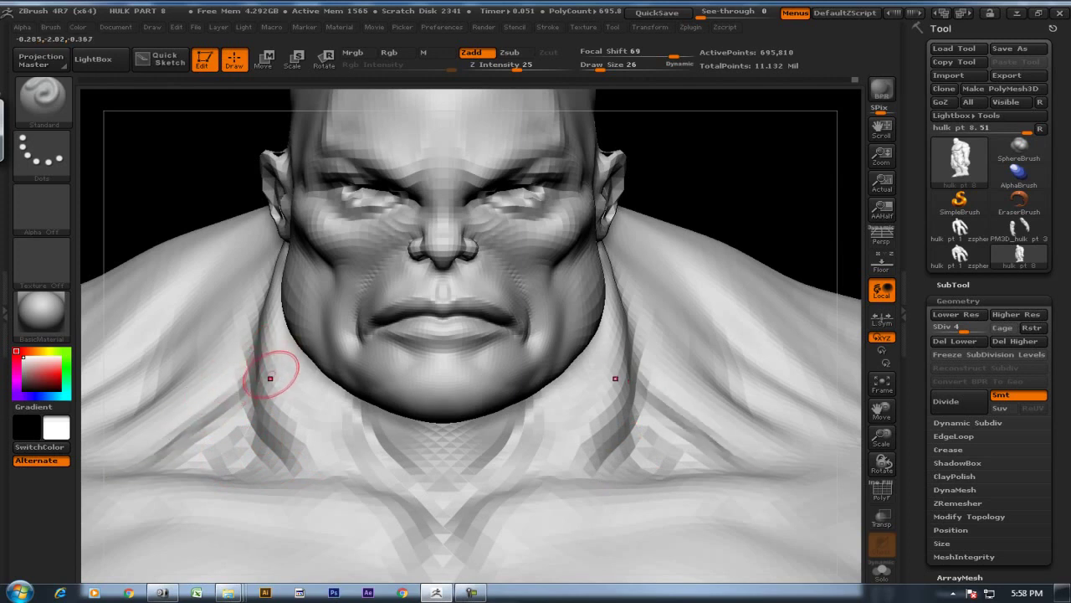
Push the neck creases on both sides with the Move brush at Draw Size 58
key("b")
key("m")
key("v")
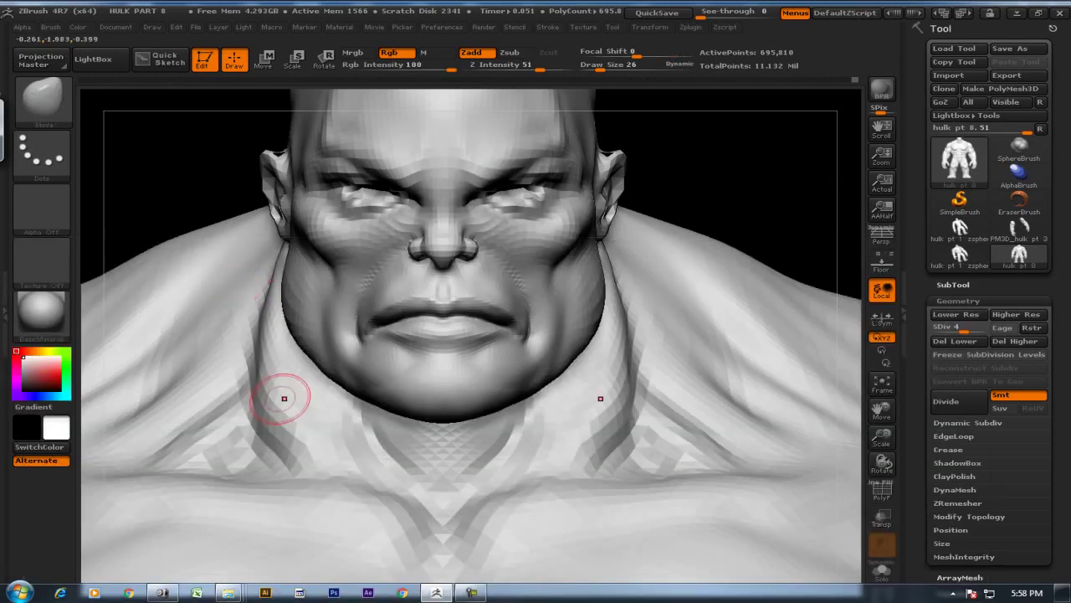
left_click_drag(277, 392, 256, 395)
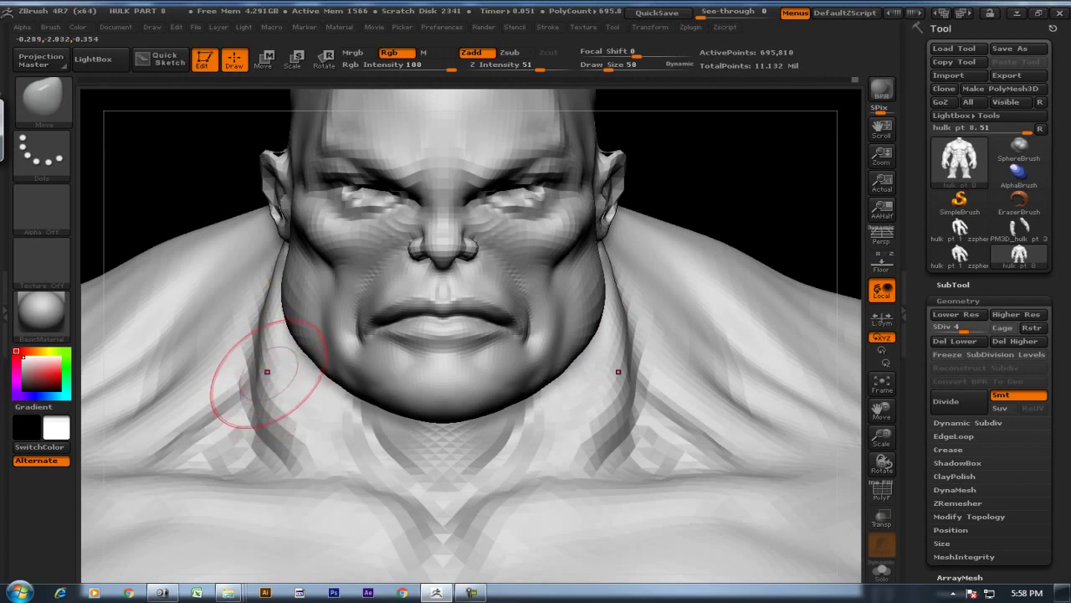
mouse_move(220, 354)
left_mouse_down()
mouse_move(268, 359)
mouse_move(266, 334)
left_mouse_up()
mouse_move(282, 408)
left_mouse_down()
mouse_move(301, 419)
mouse_move(301, 435)
left_mouse_up()
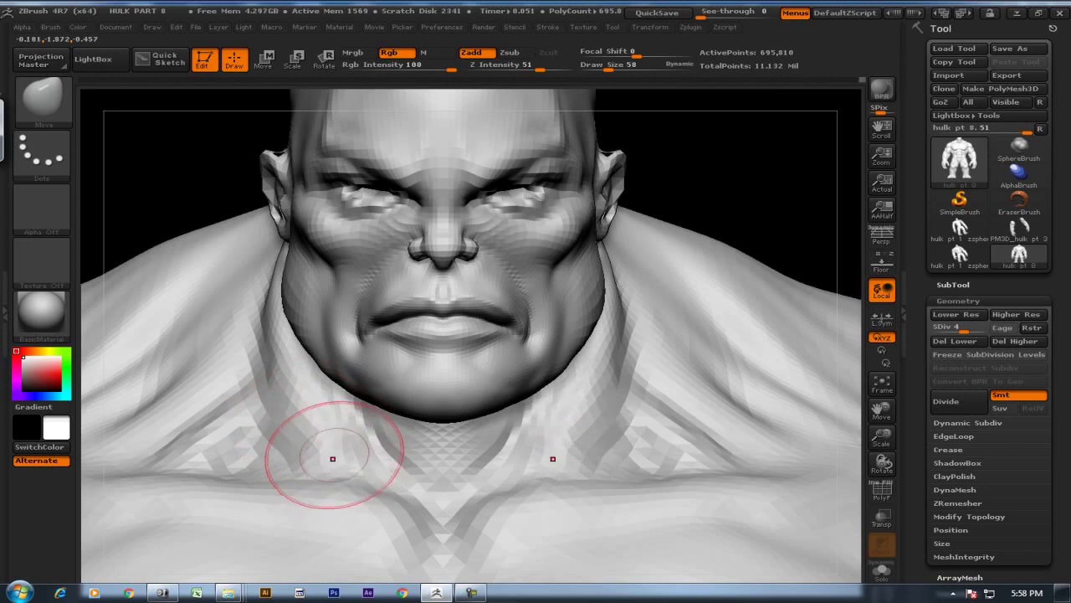
Widen the sides of the head outward and pull back to a three-quarter view
left_click_drag(694, 215, 729, 213)
key("minus")
mouse_move(645, 220)
left_mouse_down()
mouse_move(716, 182)
mouse_move(693, 143)
left_mouse_up()
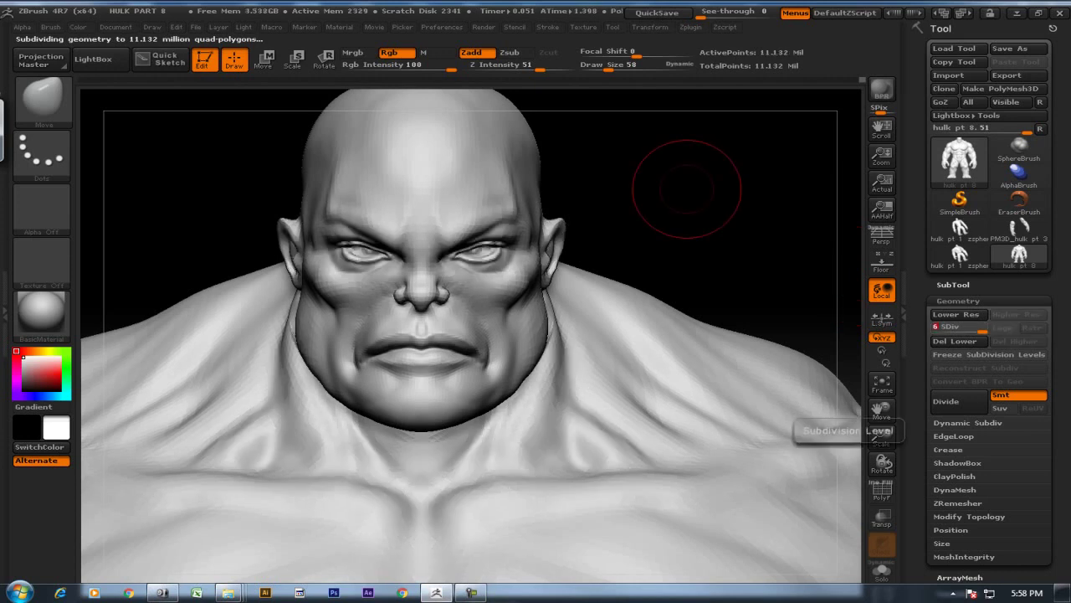
Lasso around the ear twice to hide all but a tight ear patch of 13,700 points
mouse_move(683, 180)
left_mouse_down()
mouse_move(586, 193)
mouse_move(536, 217)
left_mouse_up()
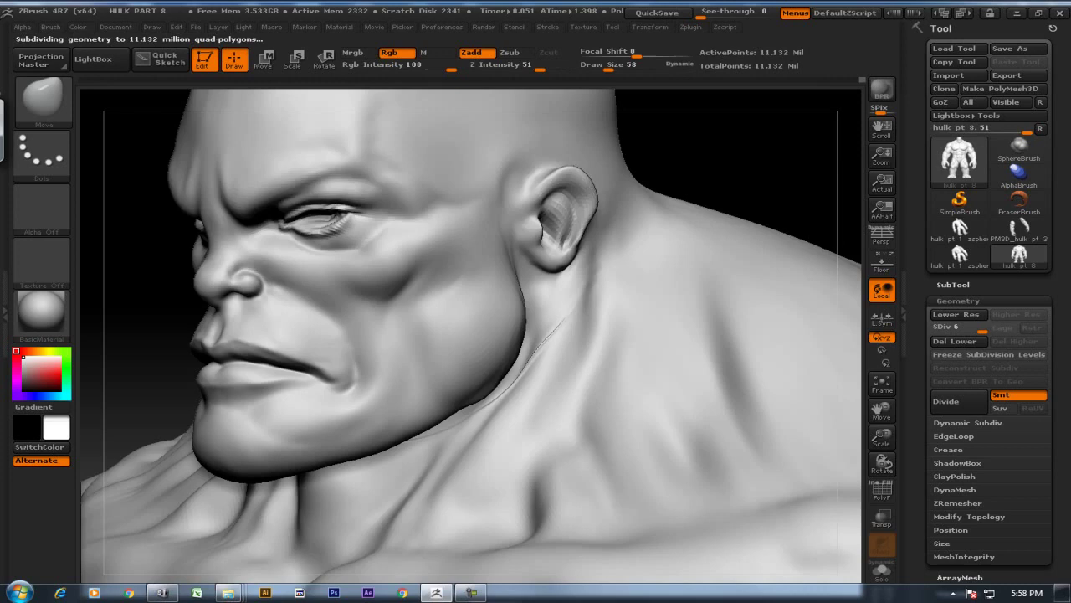
left_click_drag(586, 193, 693, 143)
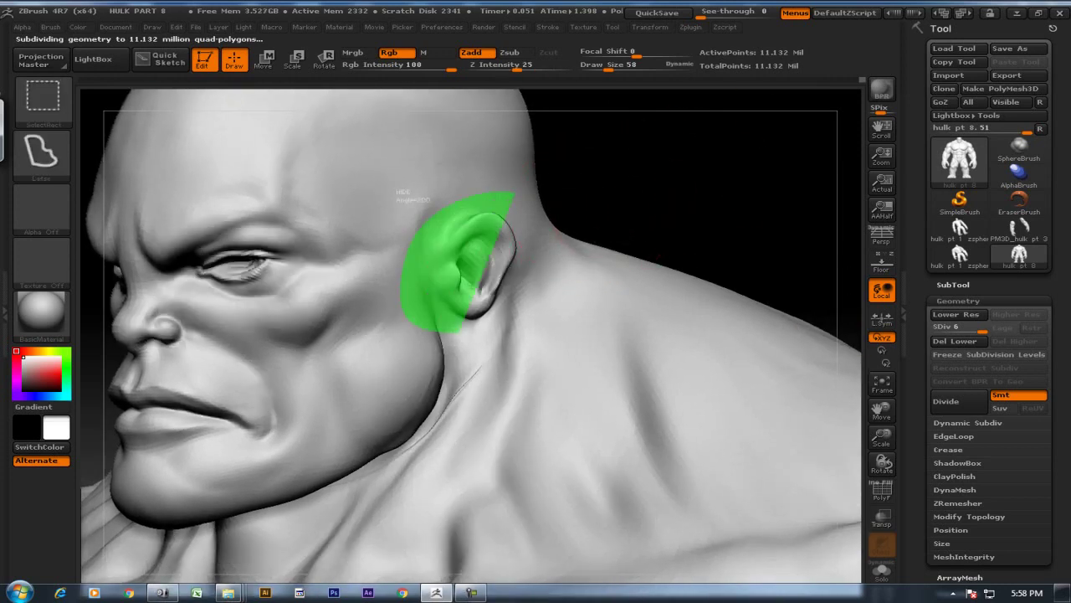
left_click_drag(488, 192, 400, 194, "ctrl+shift")
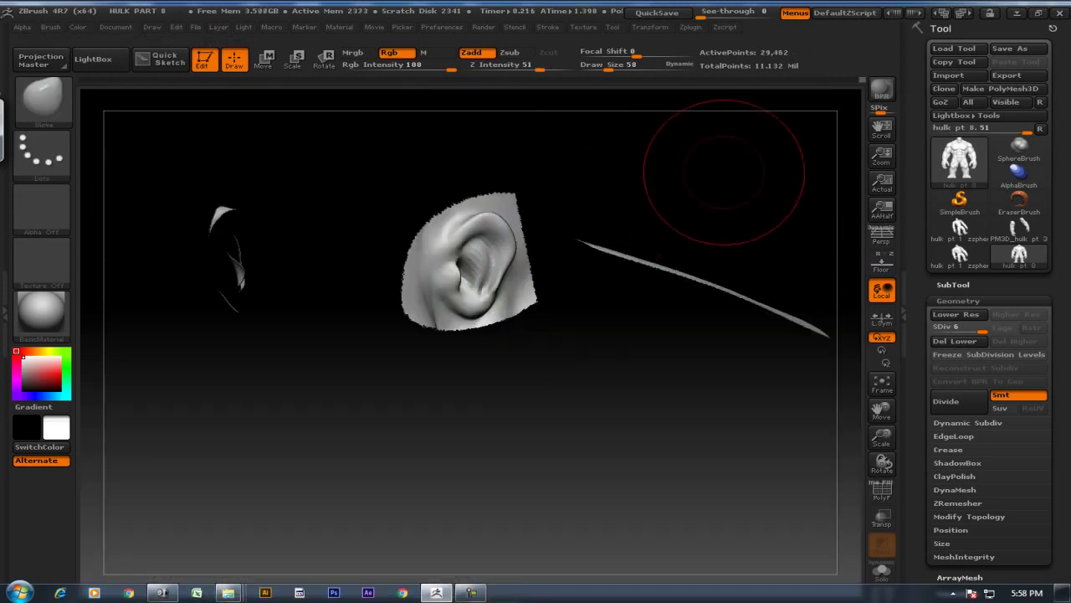
left_click_drag(722, 148, 672, 170)
left_click_drag(334, 205, 322, 312, "ctrl+shift")
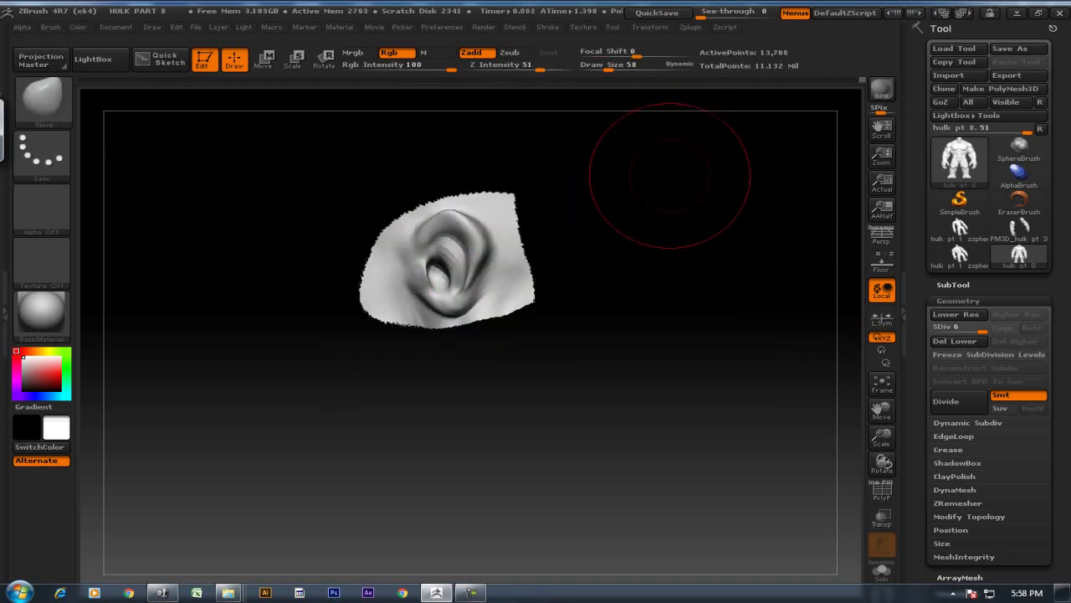
left_click_drag(645, 168, 538, 290, "alt")
Switch to ClayBuildup, shrink the brush, lower strength to 16 and lightly smooth the ear
key("b")
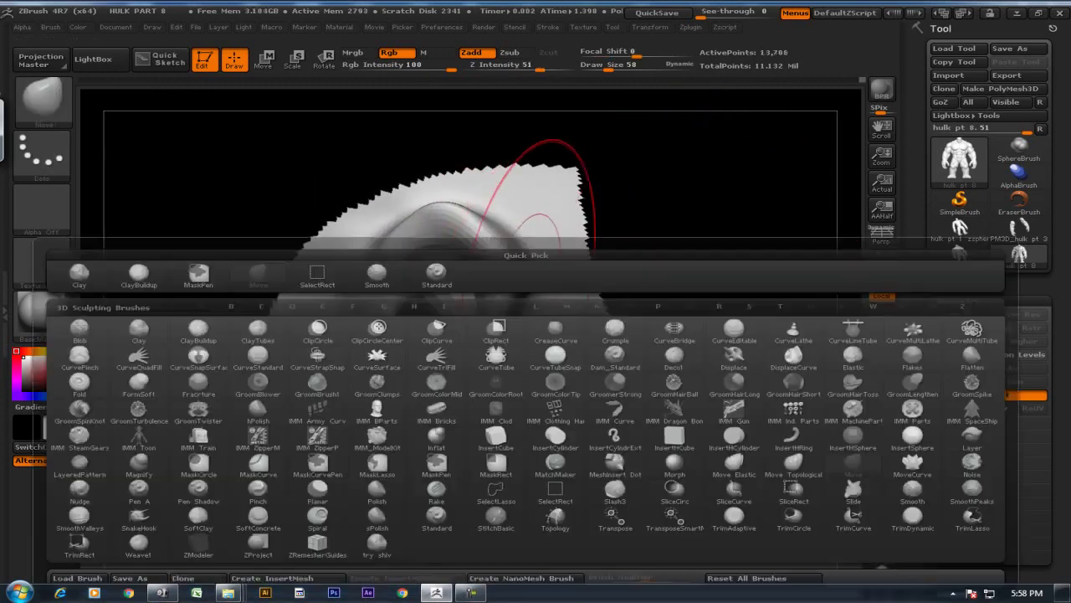
key("c")
key("b")
left_click_drag(371, 311, 414, 333)
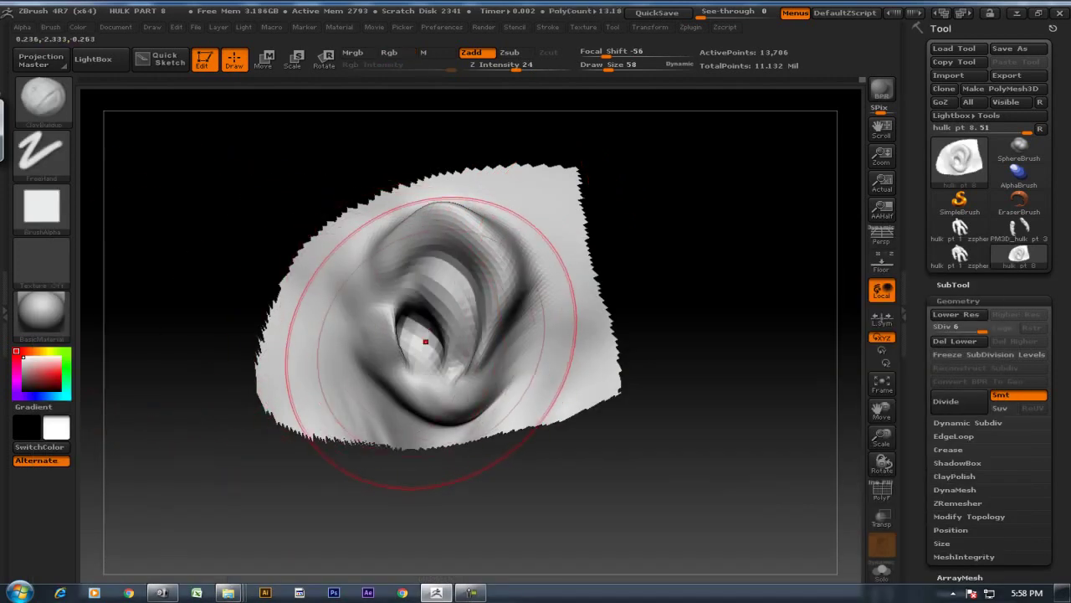
key("bracketleft")
key("bracketleft")
key("bracketleft")
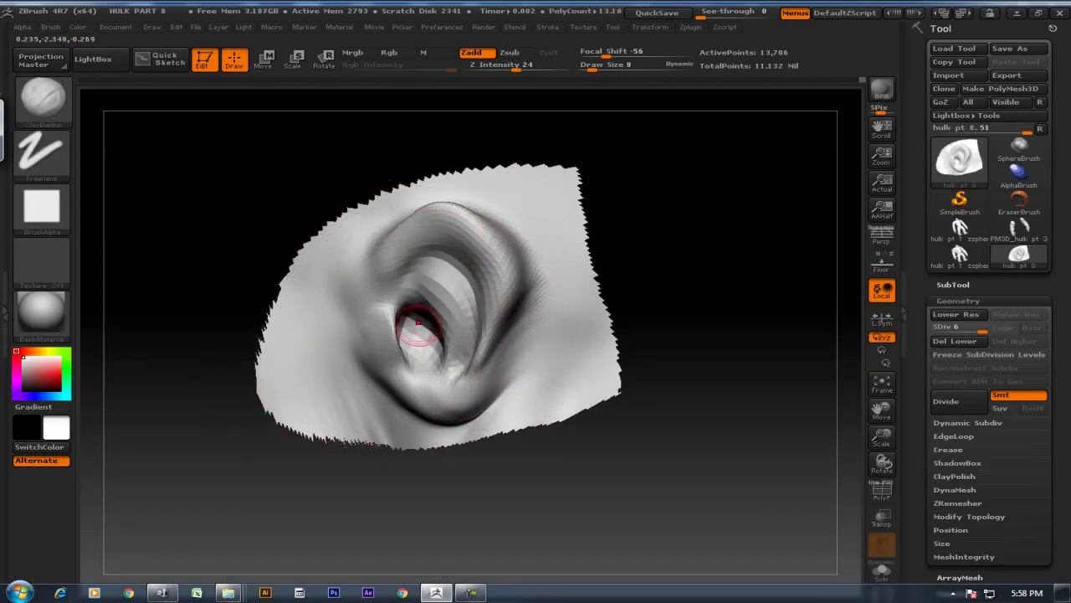
left_click_drag(682, 238, 576, 312)
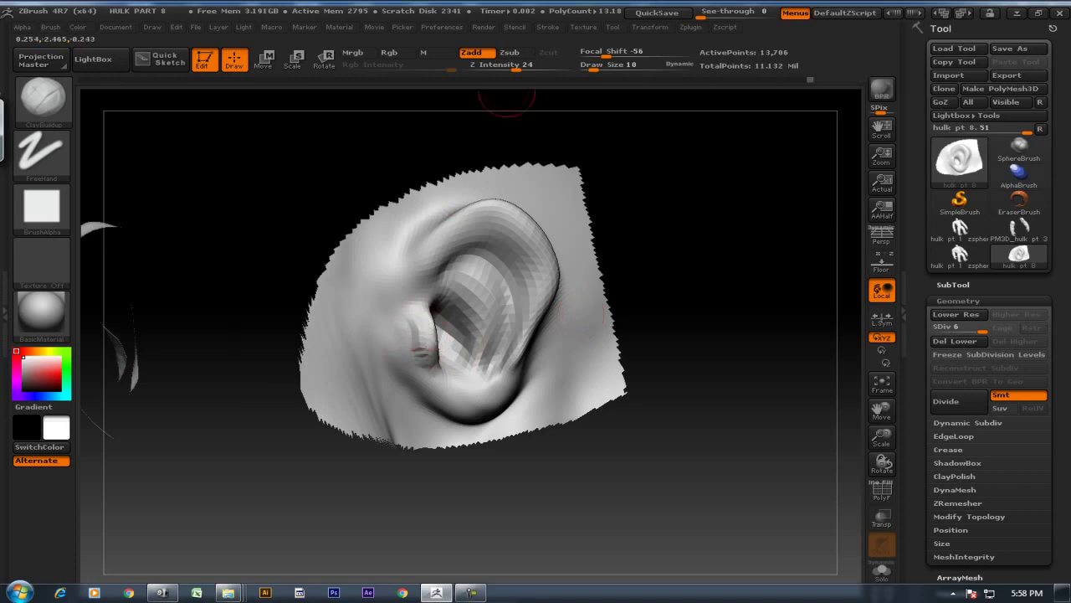
left_click_drag(517, 69, 506, 70)
key("shift")
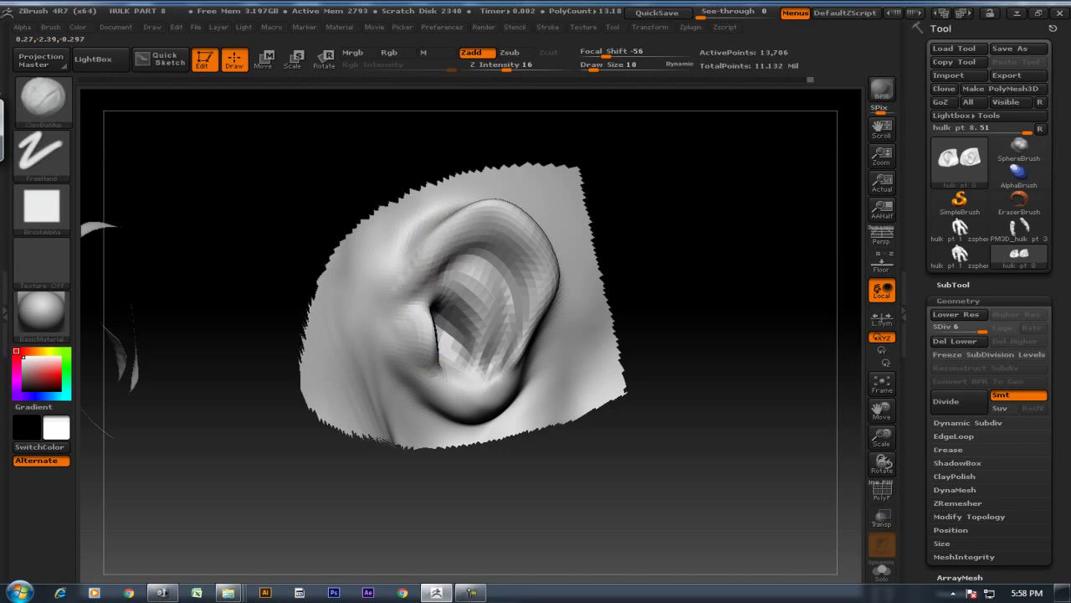
key("shift")
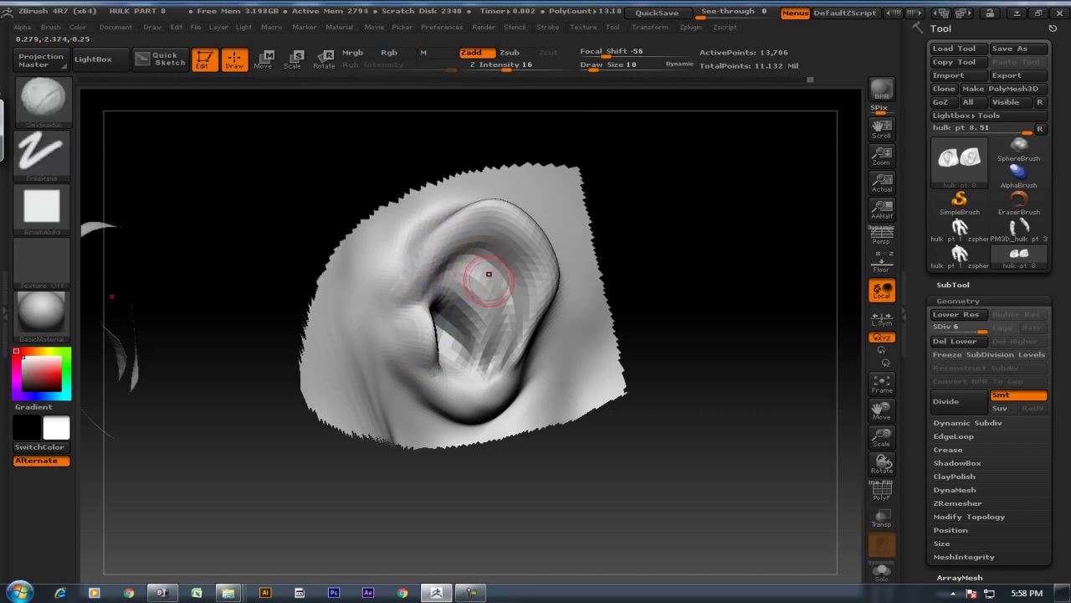
left_click_drag(671, 251, 629, 239)
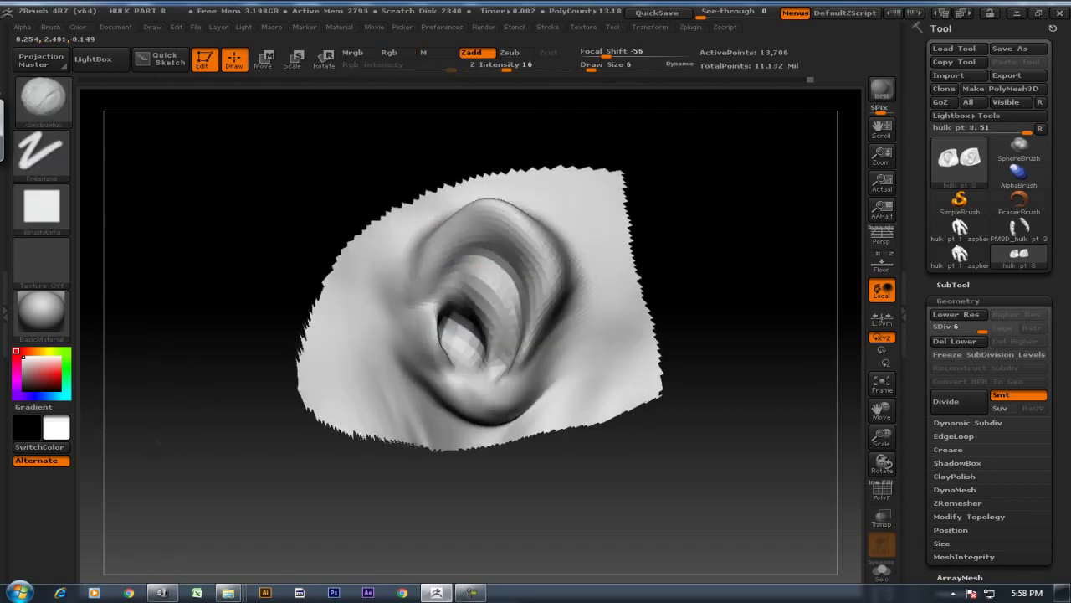
Choose the Standard brush and turn the ear to side-on and frontal views
key("b")
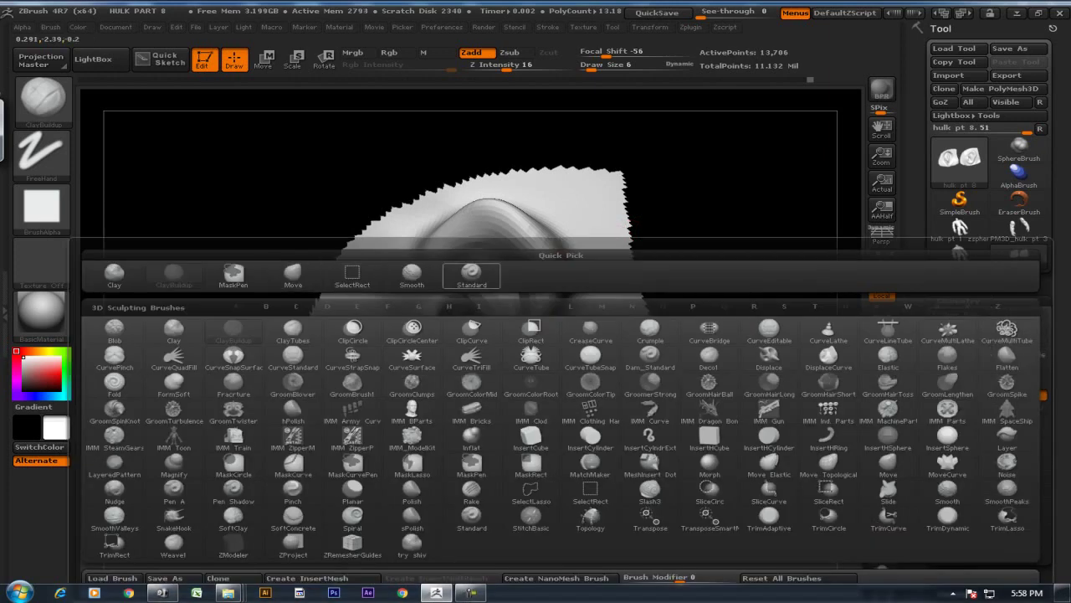
left_click(472, 273)
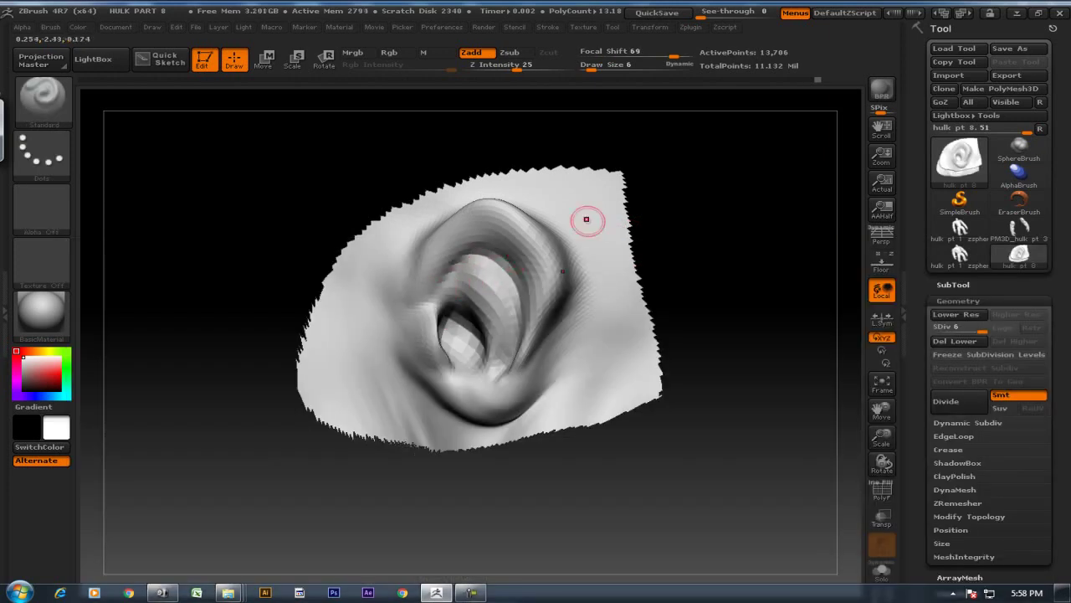
left_click_drag(680, 220, 711, 219)
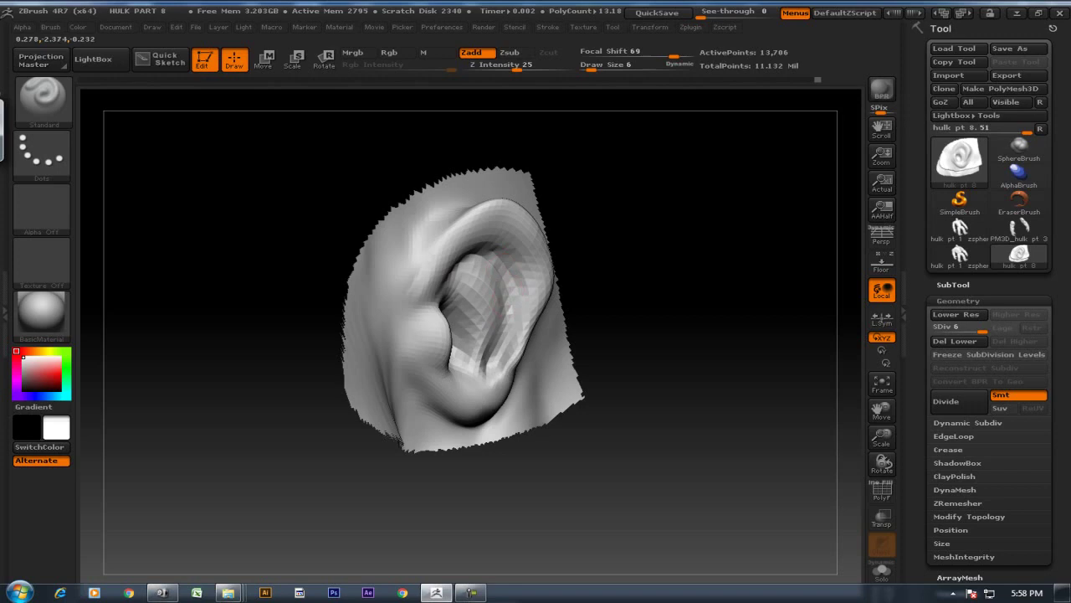
left_click_drag(639, 275, 446, 301)
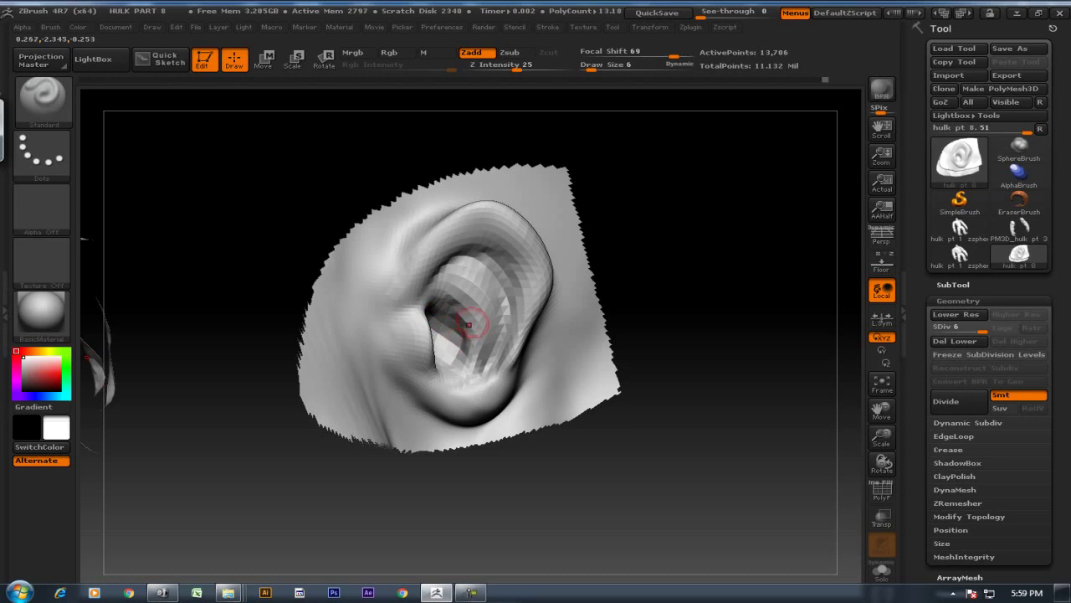
key("b")
key("s")
key("t")
key("b")
key("s")
key("t")
left_click_drag(660, 168, 491, 228)
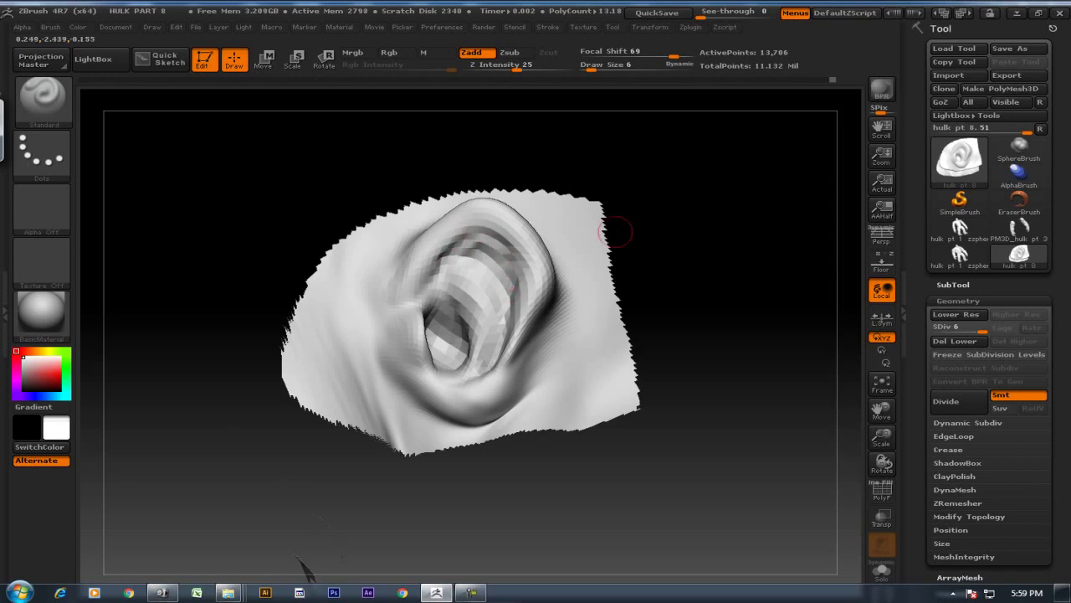
left_click_drag(616, 231, 592, 260)
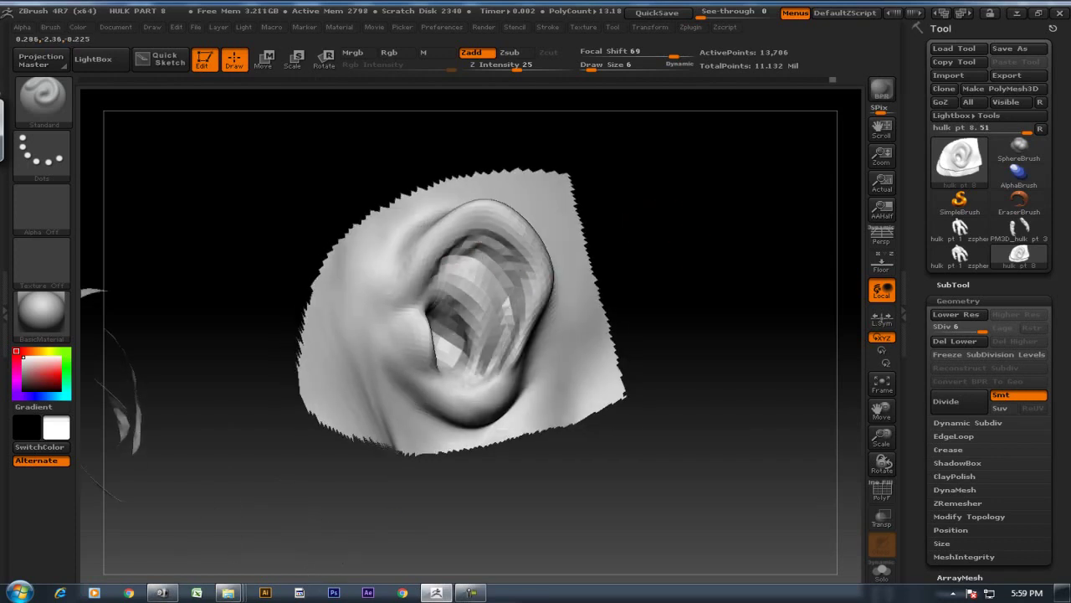
Smooth a patch near the ear's right edge, then inspect the ear from several angles
key("b")
key("s")
key("k")
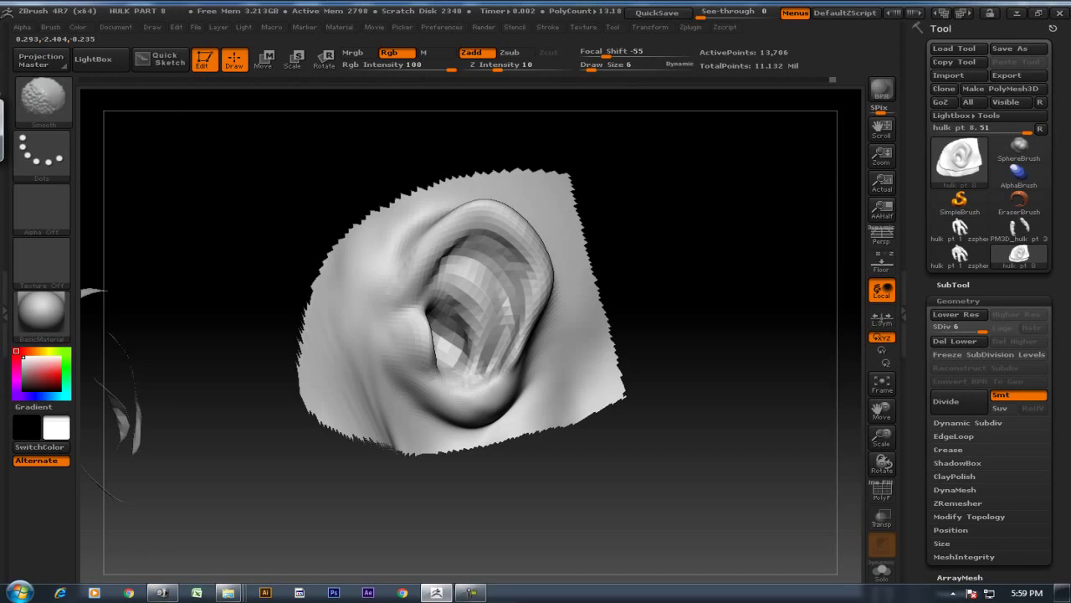
left_click_drag(531, 287, 507, 310)
key("b")
key("s")
key("t")
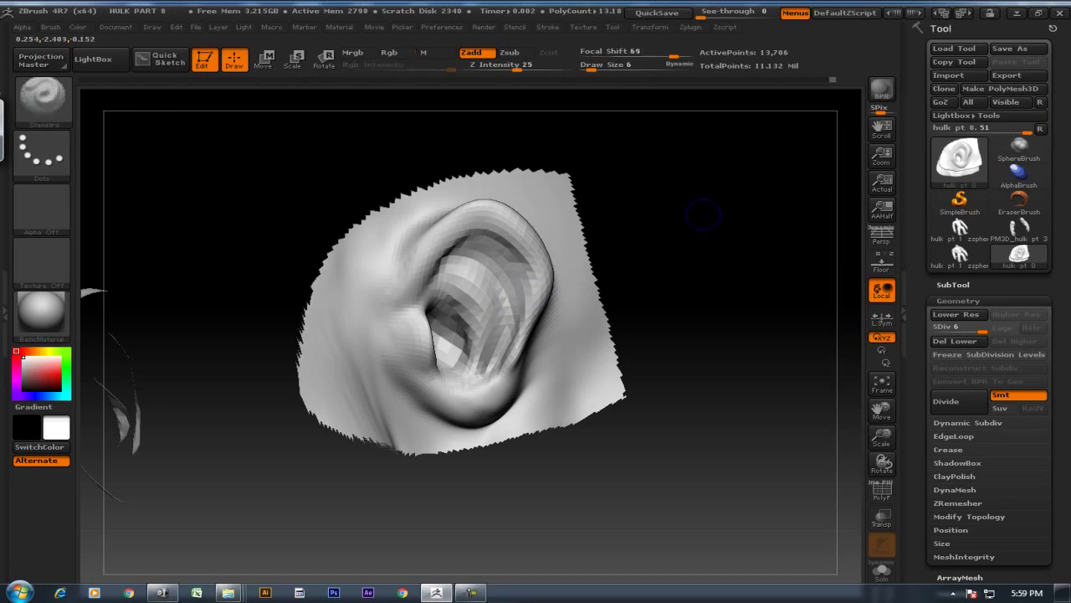
left_click_drag(670, 251, 703, 216)
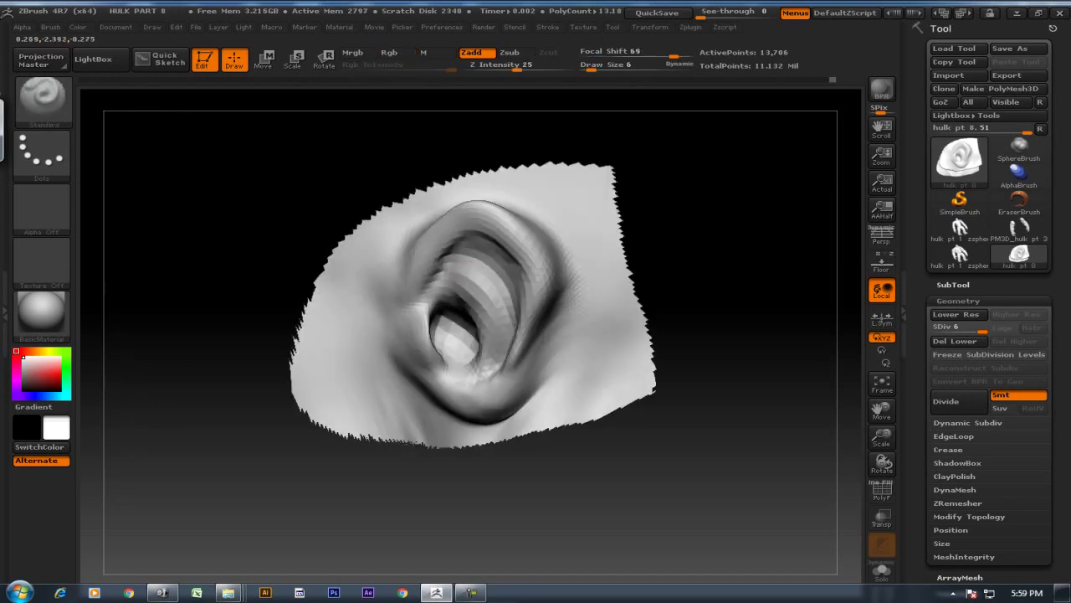
left_click_drag(696, 216, 670, 251)
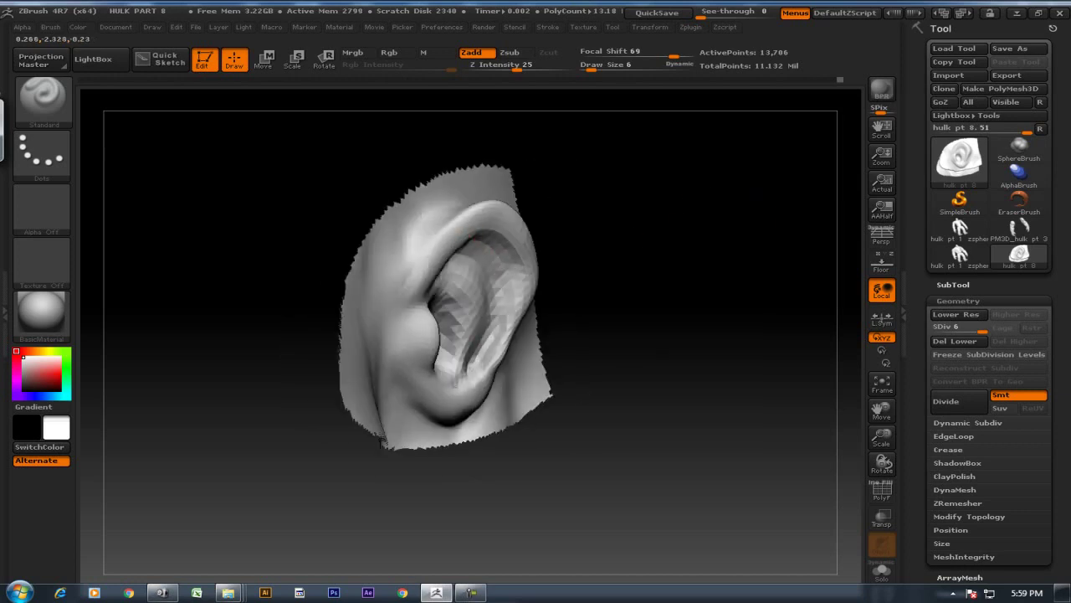
key("shift")
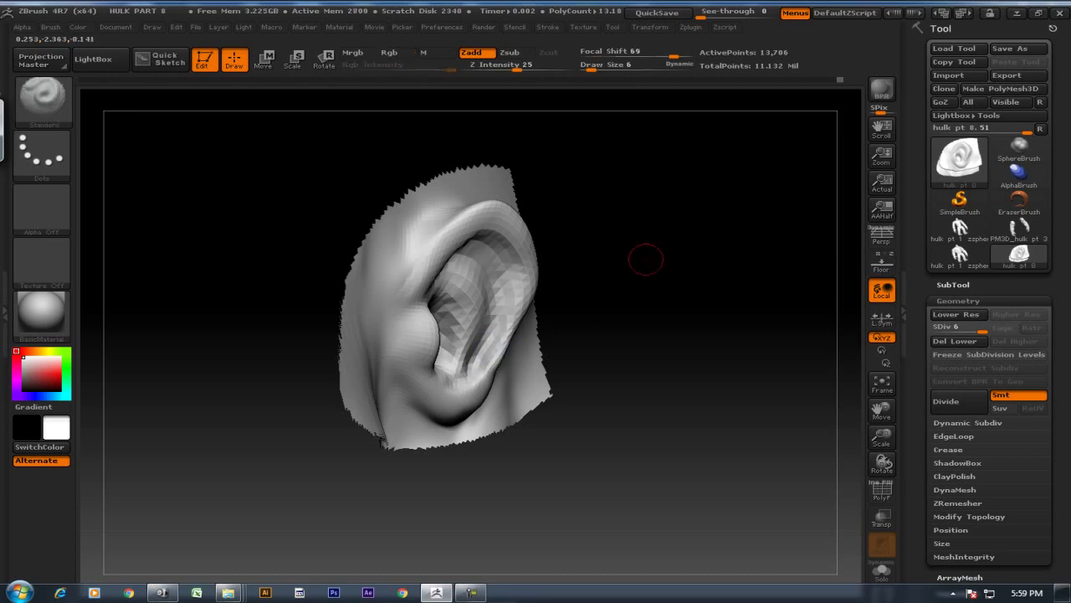
left_click_drag(646, 256, 634, 227, "shift")
left_click_drag(619, 264, 494, 203)
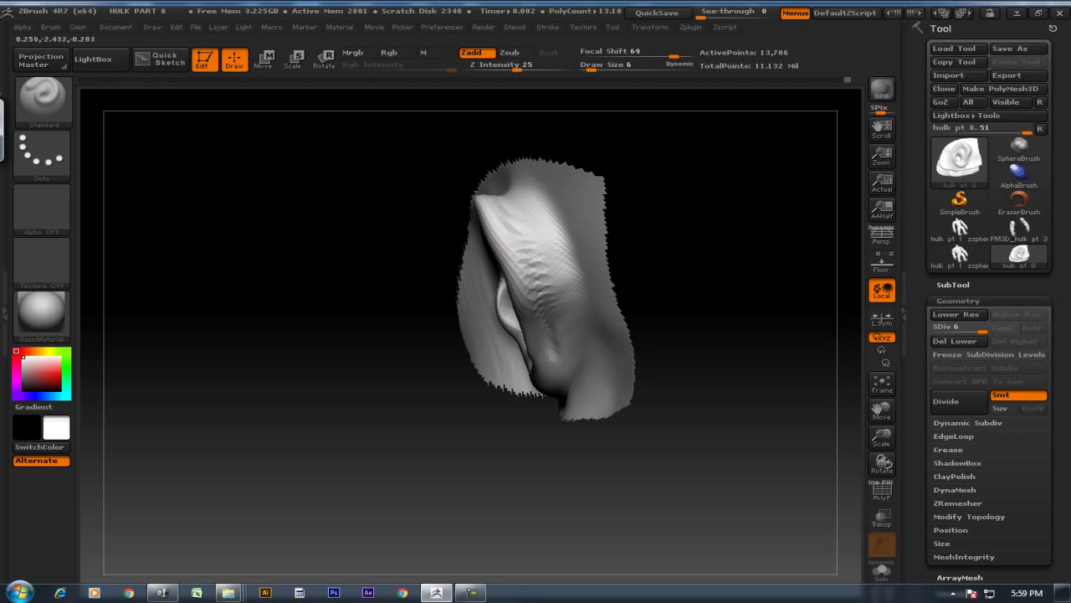
left_click_drag(398, 249, 437, 177)
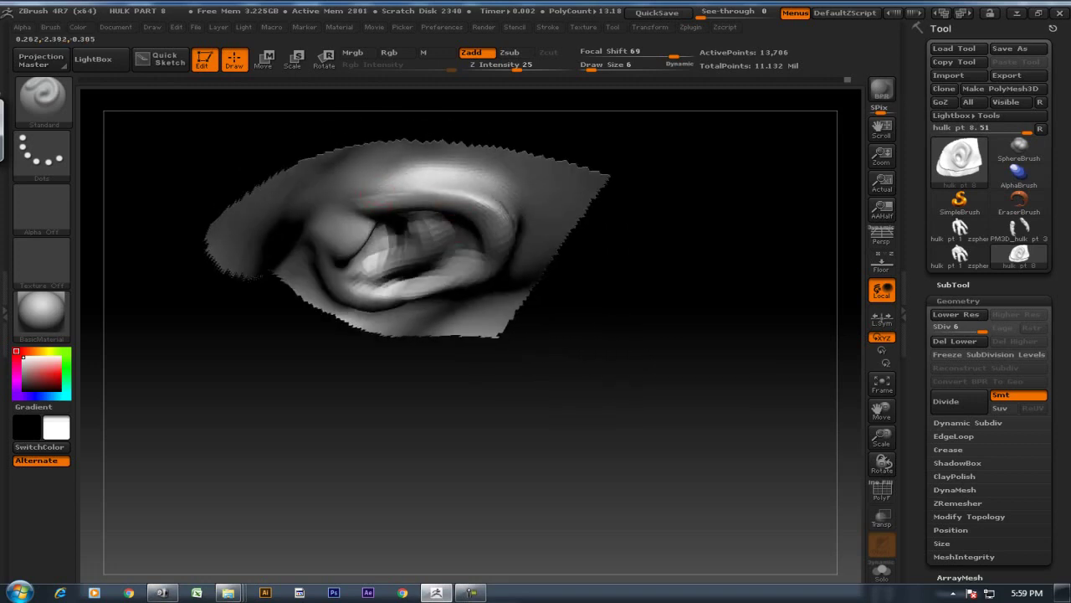
left_click_drag(653, 236, 559, 232)
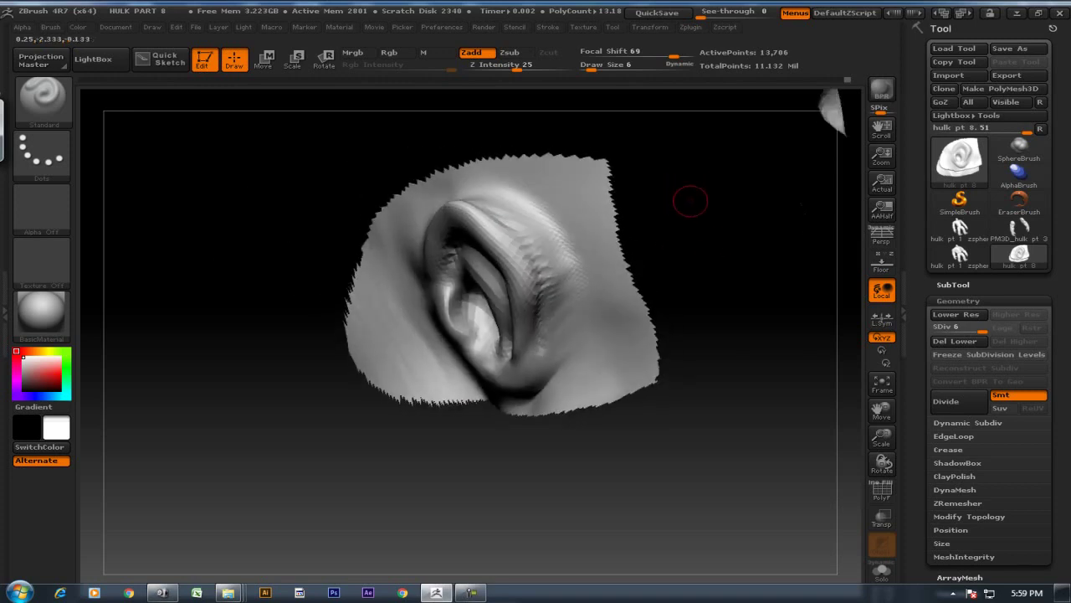
left_click_drag(689, 195, 548, 237)
Build up clay on the upper ear rim with ClayBuildup and smooth the new detail
key("b")
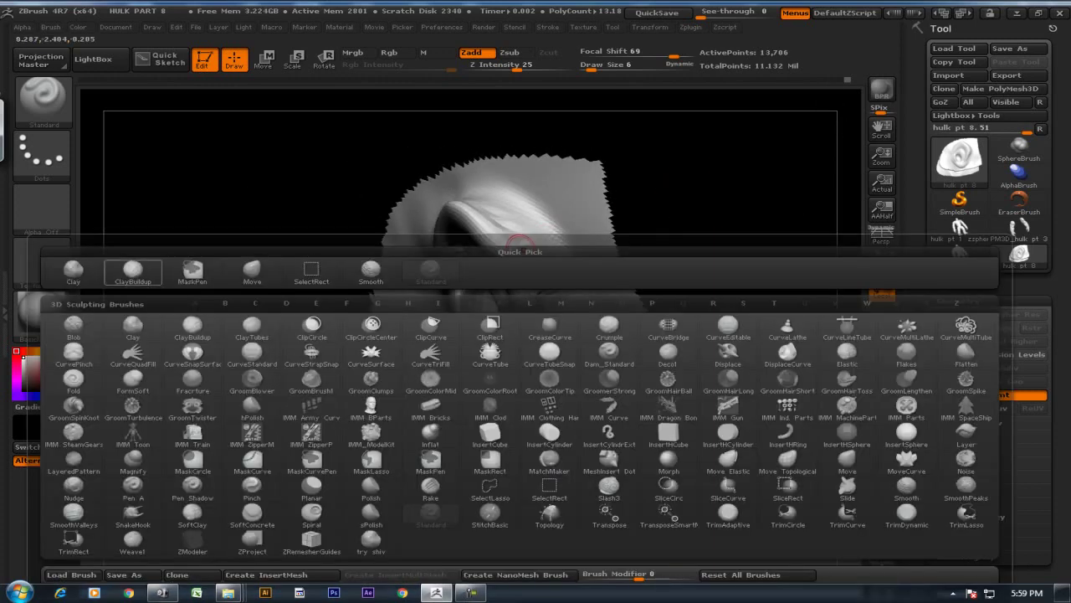
key("c")
key("b")
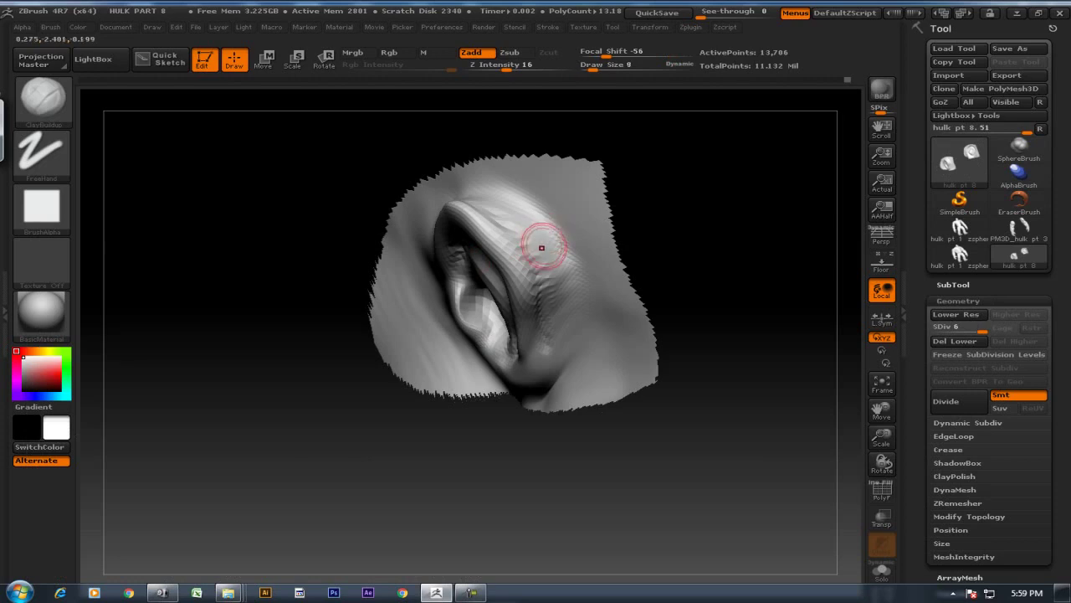
mouse_move(538, 232)
left_mouse_down()
mouse_move(507, 210)
mouse_move(555, 251)
left_mouse_up()
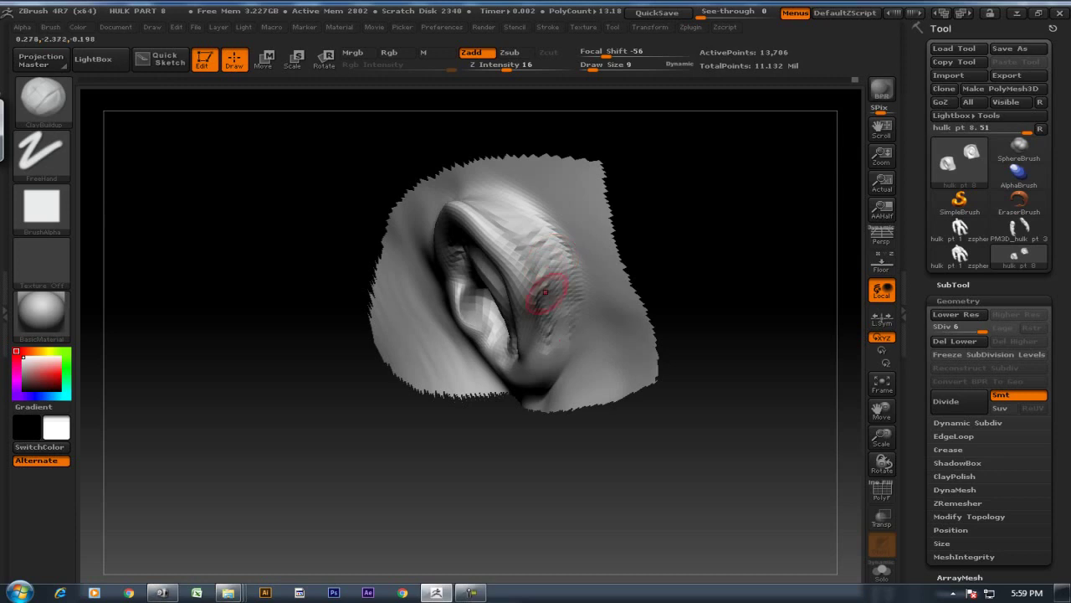
left_click_drag(548, 287, 576, 268, "shift")
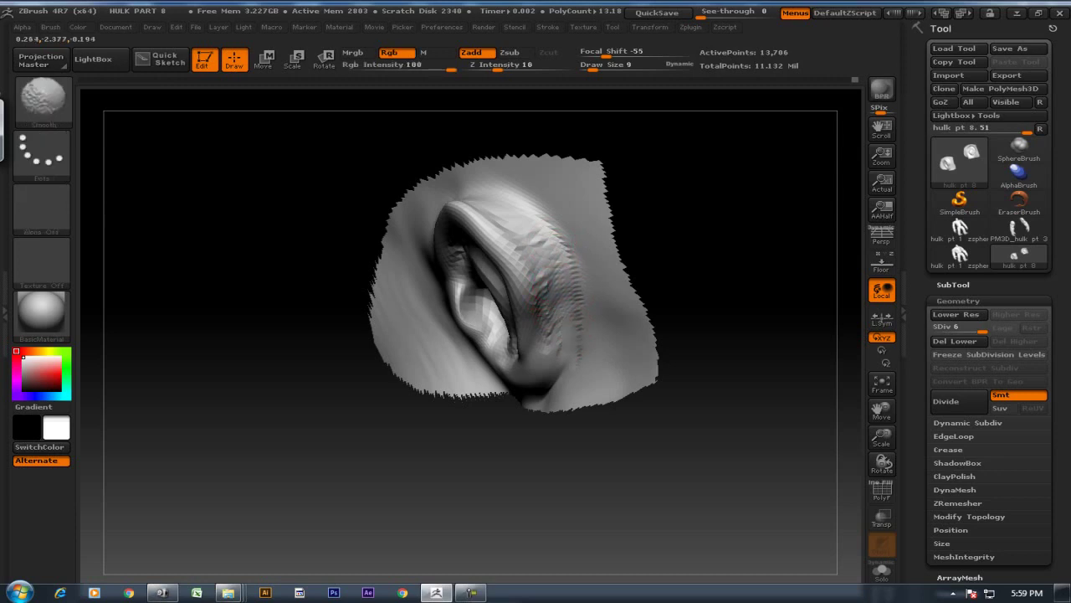
left_click_drag(711, 192, 739, 263)
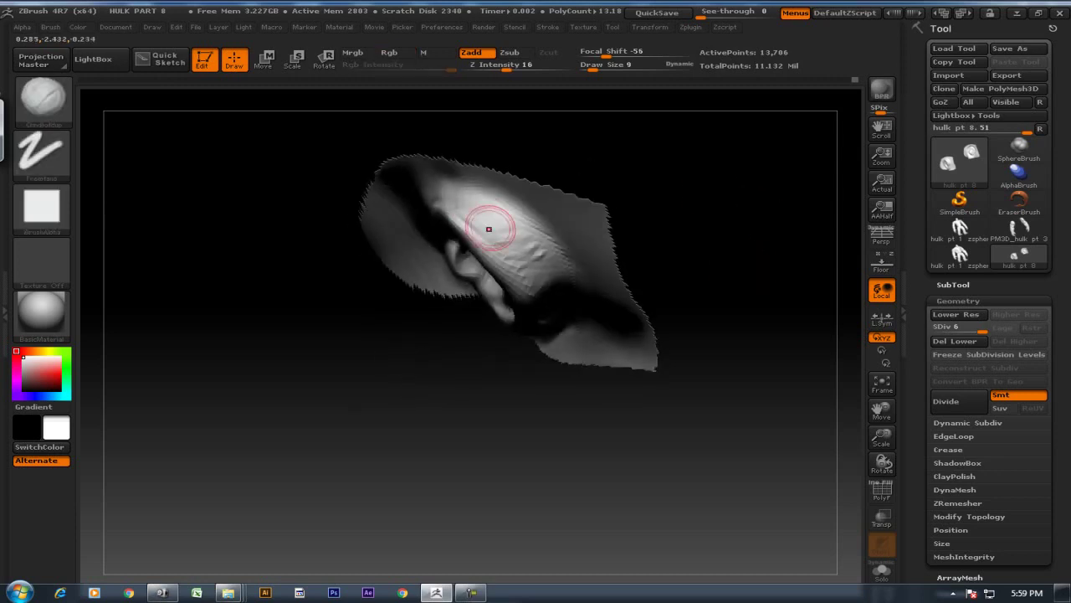
Smooth the surface beside the ear, the ear ridge and the lower ear crease
left_click_drag(473, 205, 494, 234, "shift")
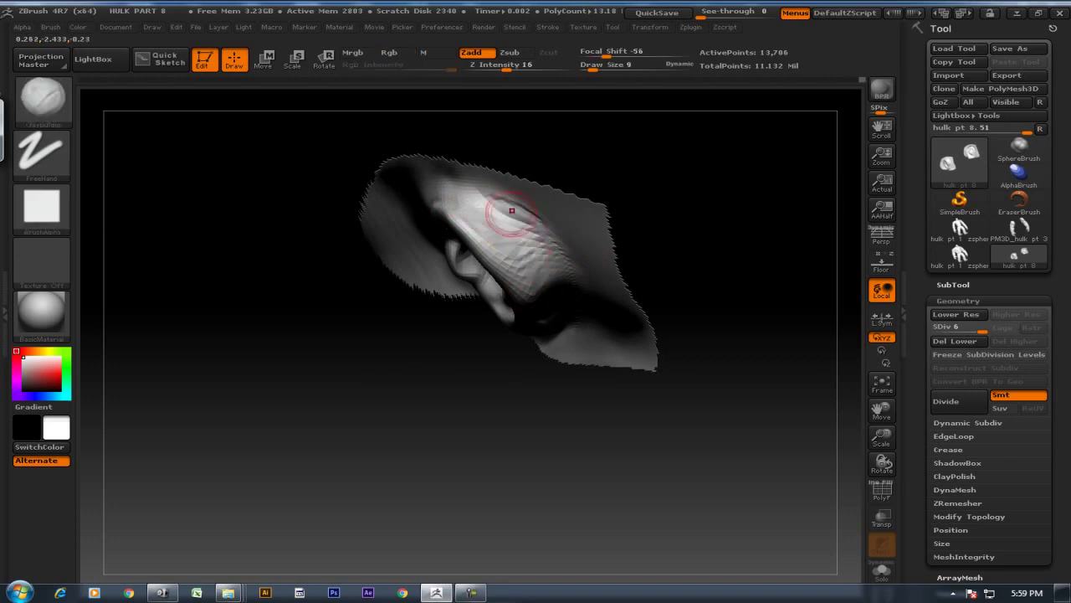
left_click_drag(729, 256, 702, 208)
left_click_drag(548, 272, 562, 266, "shift")
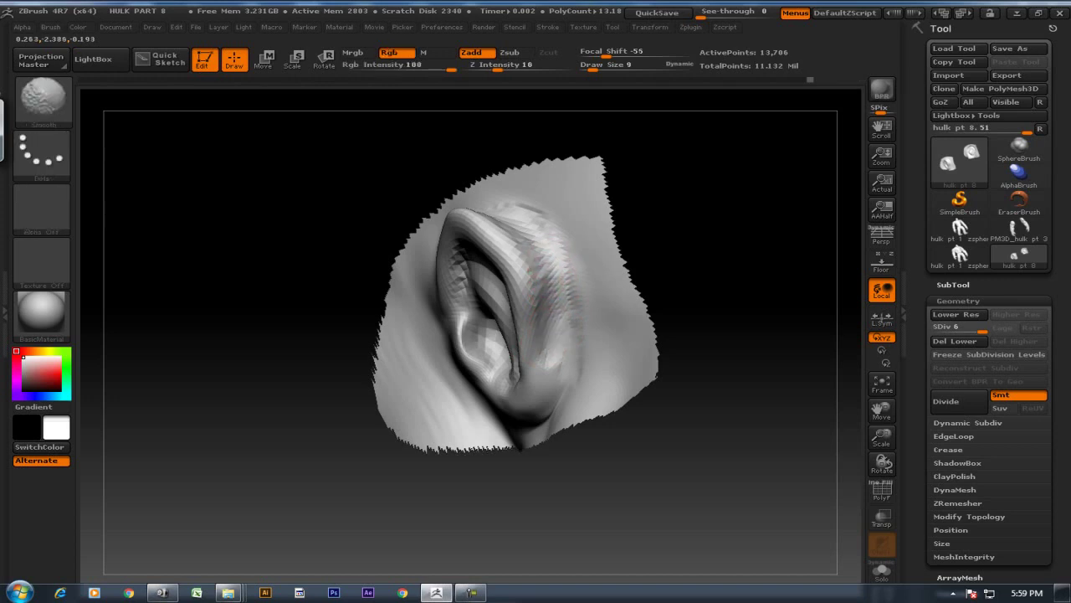
mouse_move(703, 251)
left_mouse_down()
mouse_move(685, 234)
mouse_move(564, 268)
mouse_move(525, 360)
left_mouse_up()
left_click_drag(639, 284, 722, 254)
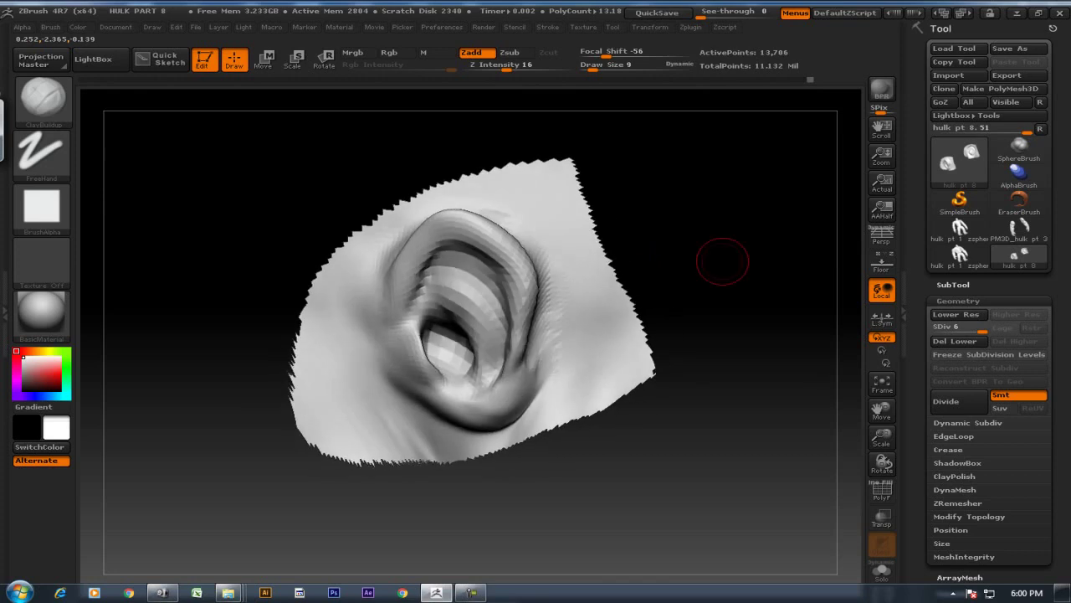
left_click_drag(501, 372, 498, 391, "shift")
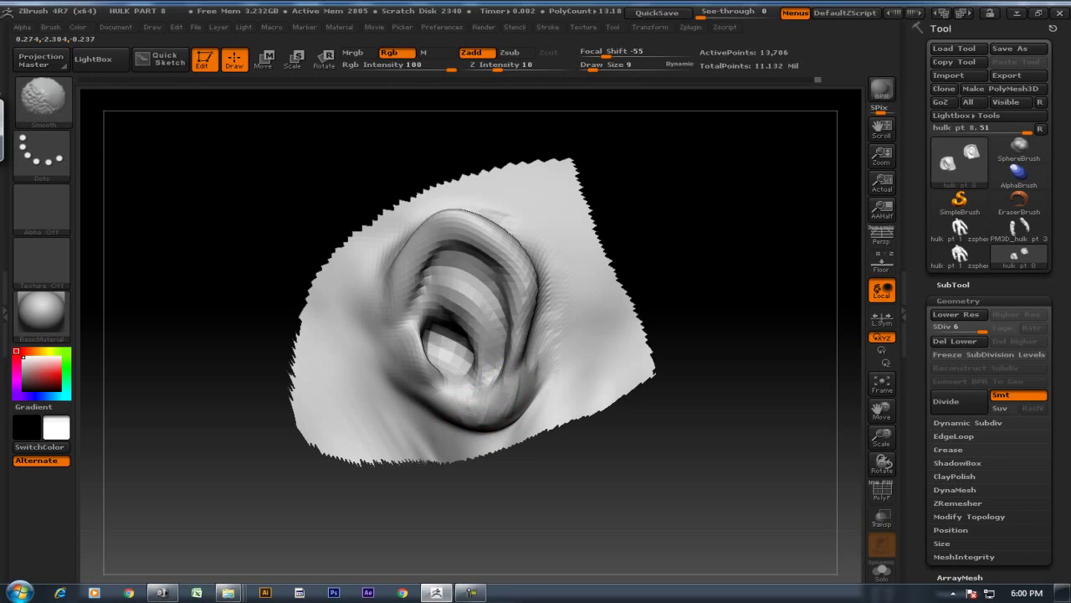
left_click_drag(662, 276, 669, 250)
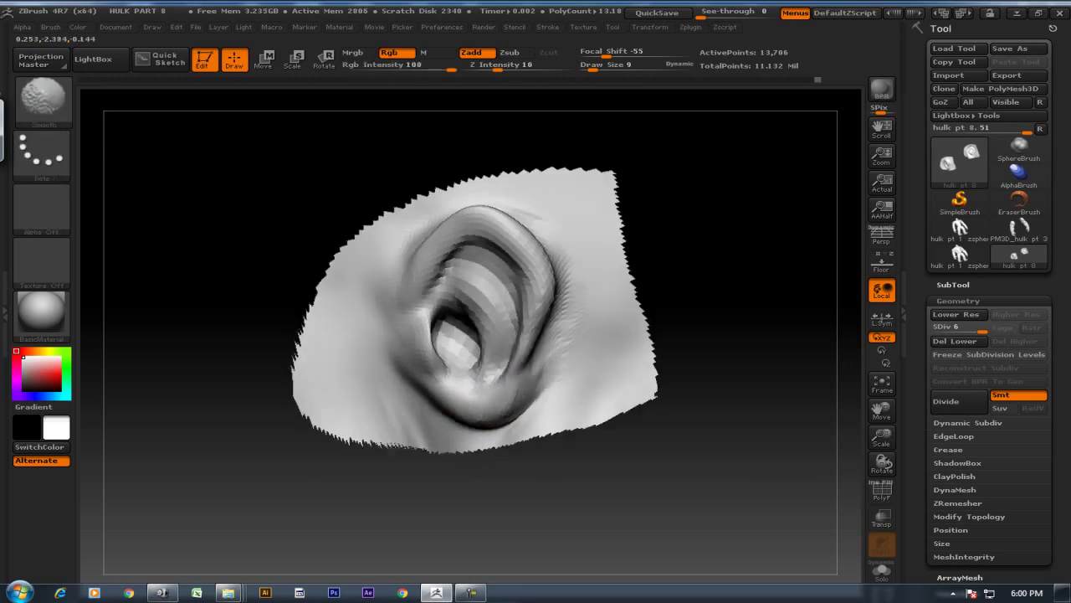
left_click_drag(536, 389, 502, 372, "shift")
left_click_drag(668, 288, 623, 298)
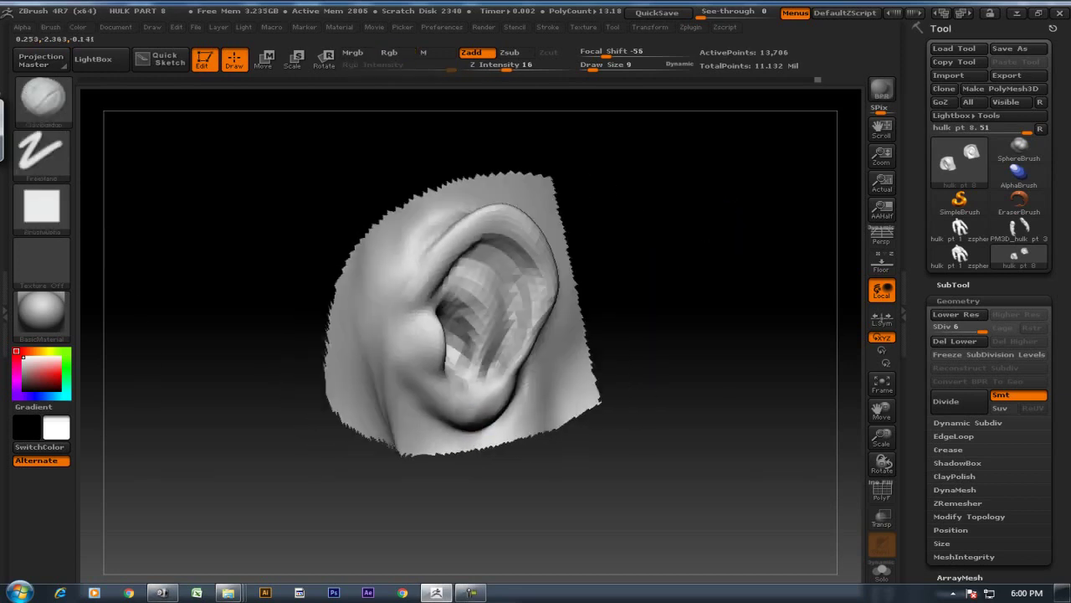
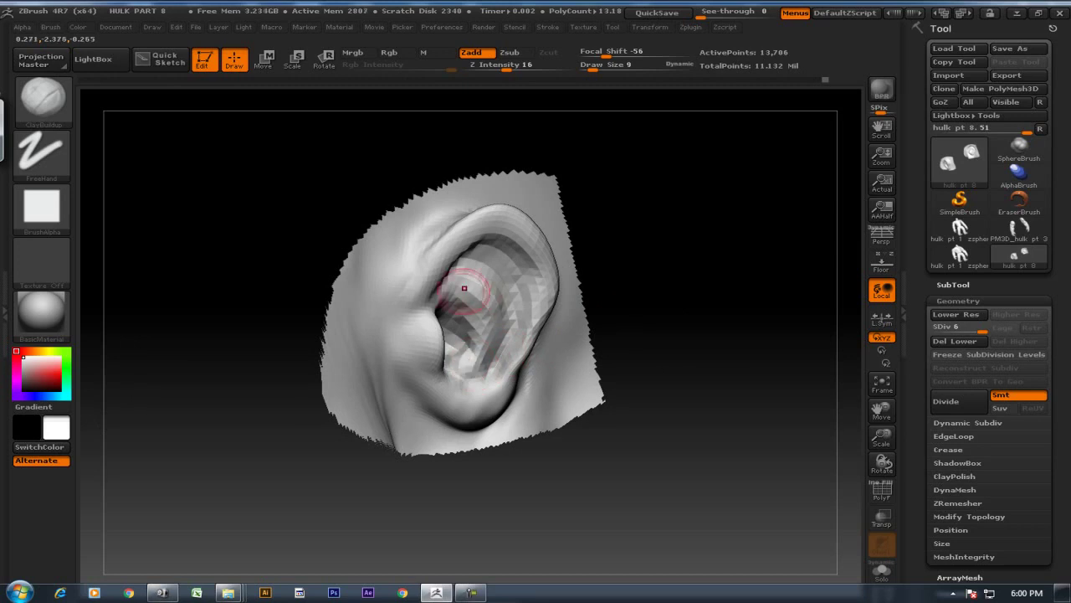
Smooth the inner ear surface with the Smooth brush
key("shift")
left_click_drag(459, 296, 485, 310, "shift")
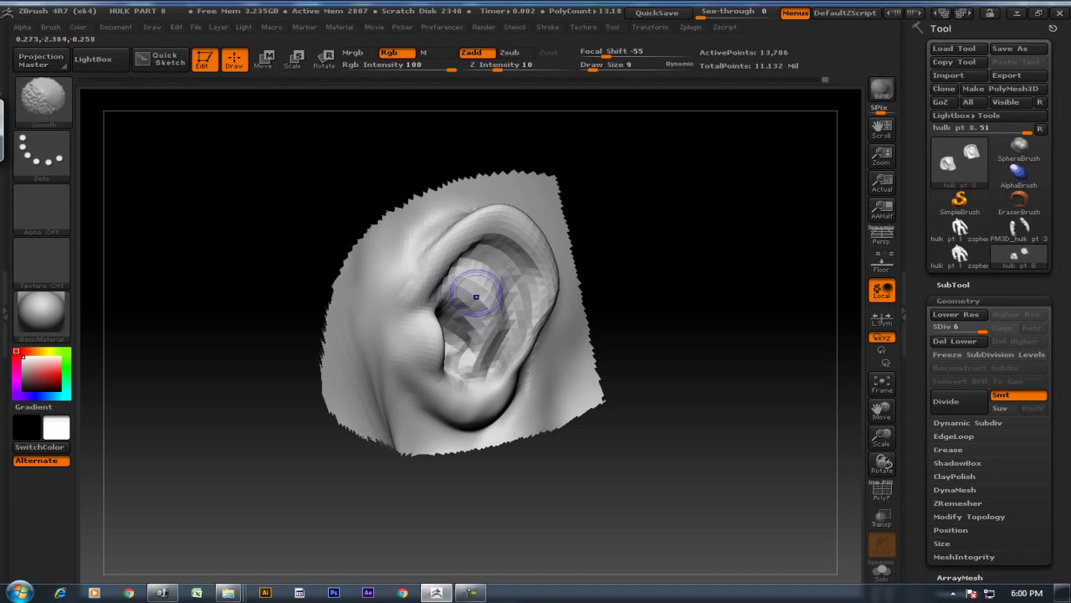
left_click_drag(499, 262, 512, 301, "shift")
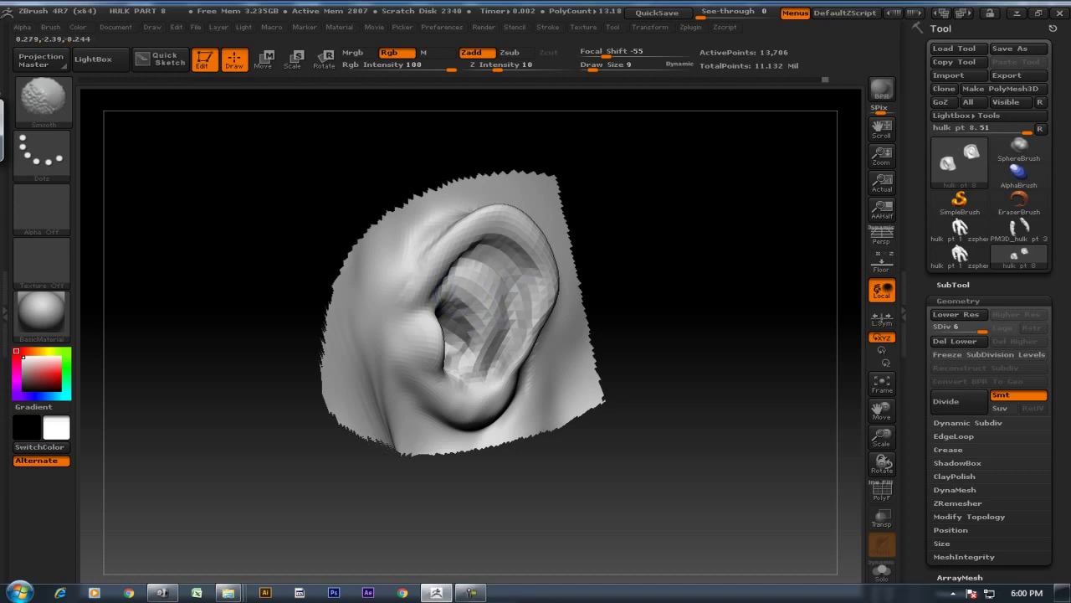
mouse_move(712, 249)
left_mouse_down()
mouse_move(708, 258)
mouse_move(732, 275)
mouse_move(708, 258)
left_mouse_up()
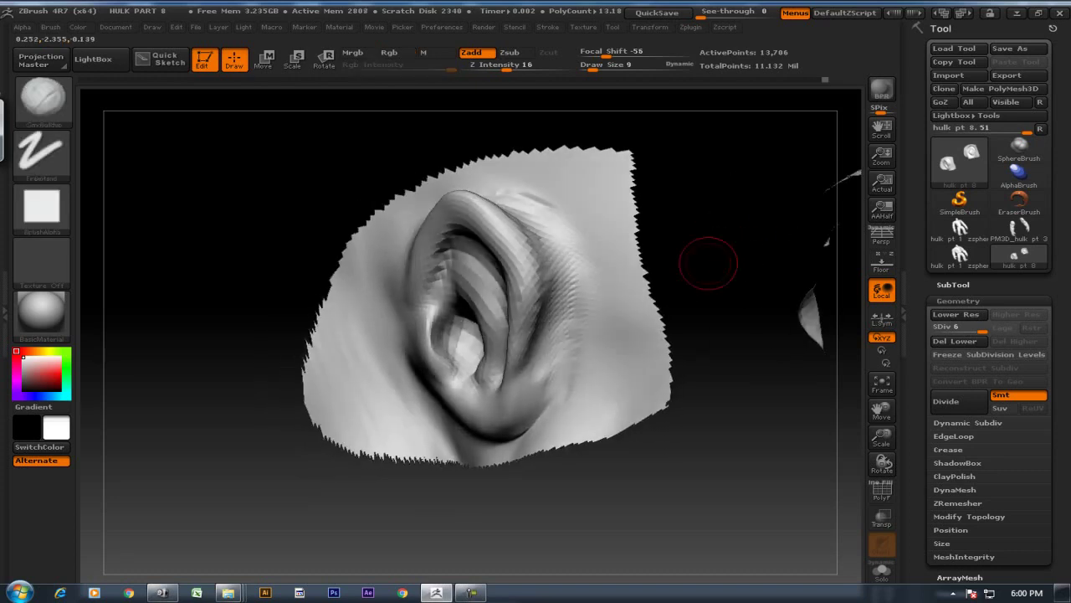
Smooth along the ear's upper rim, checking it from frontal and side views
key("shift")
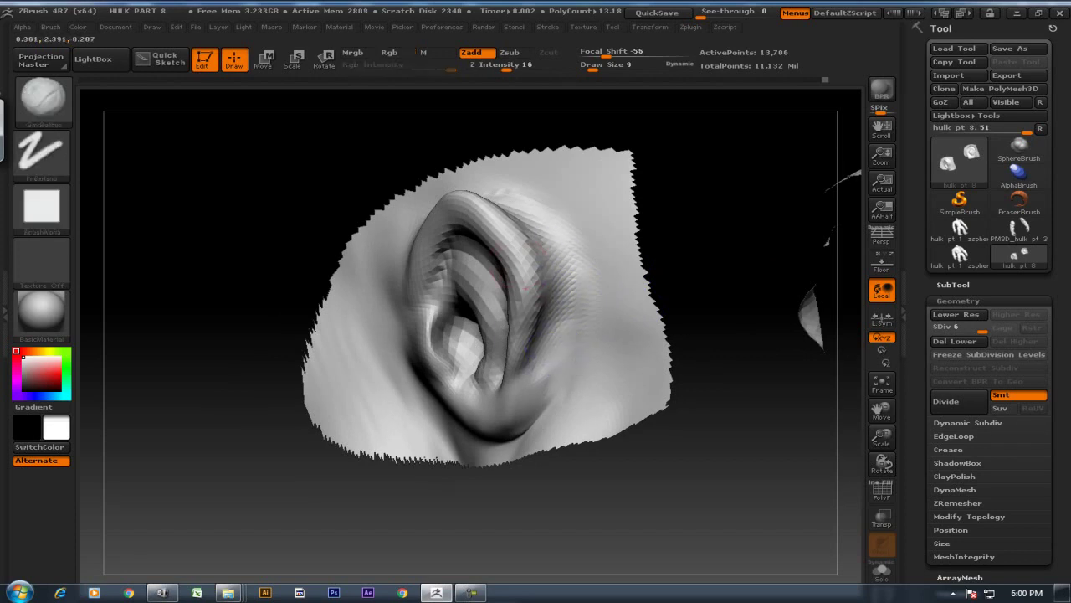
mouse_move(724, 256)
left_mouse_down()
mouse_move(756, 256)
mouse_move(527, 382)
left_mouse_up()
key("shift")
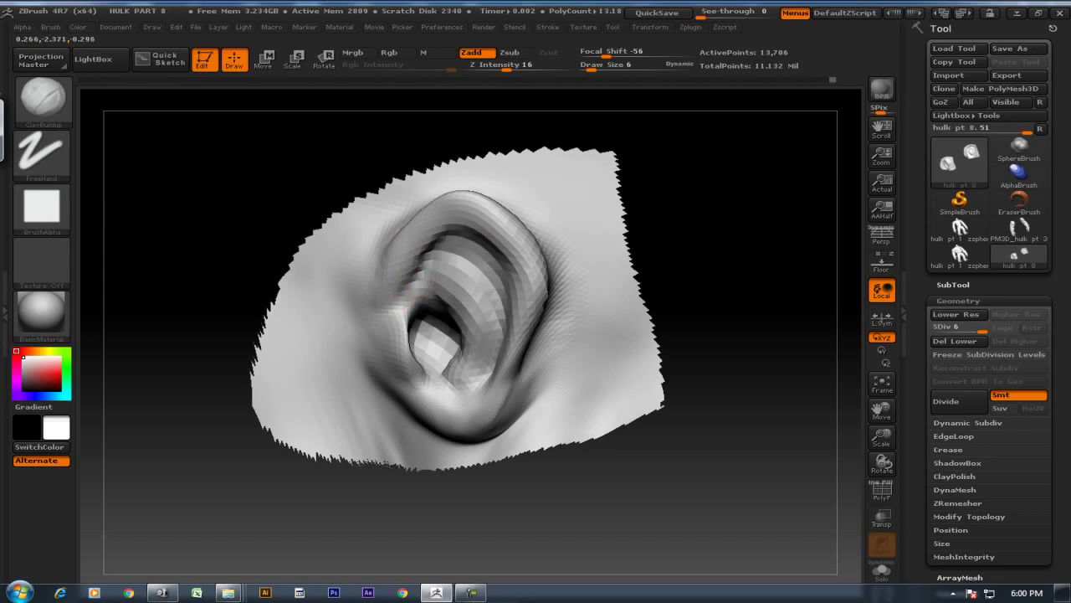
left_click_drag(415, 240, 508, 289)
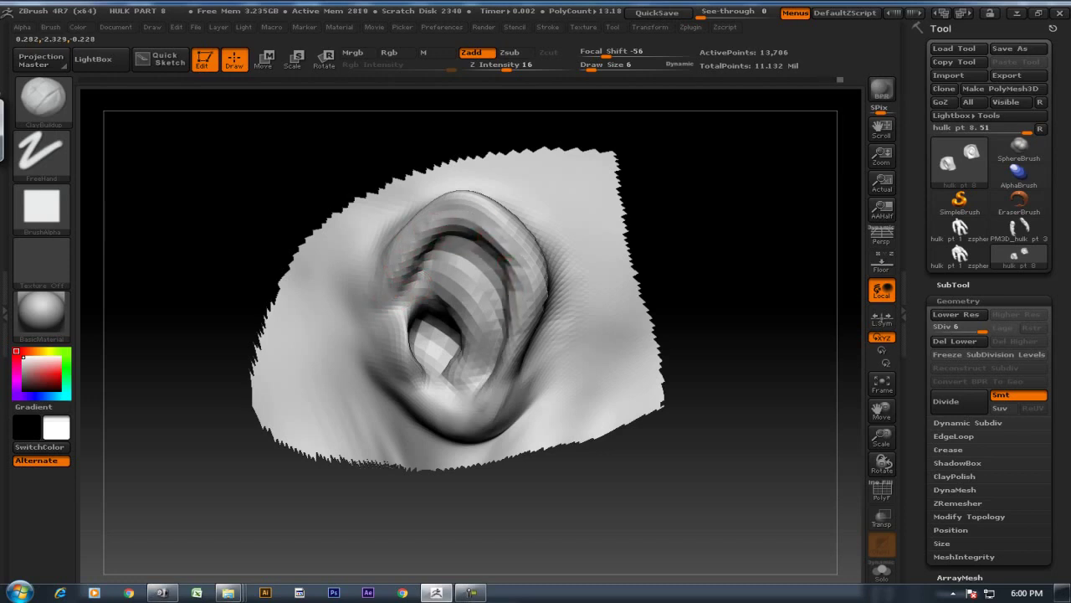
key("shift")
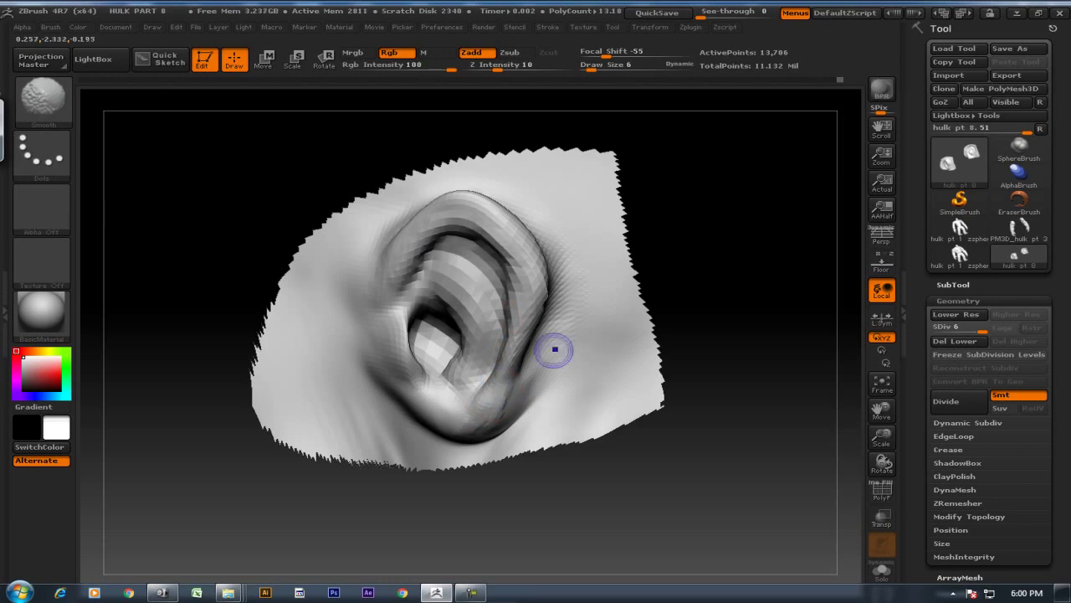
mouse_move(761, 232)
left_mouse_down()
mouse_move(669, 249)
mouse_move(459, 248)
left_mouse_up()
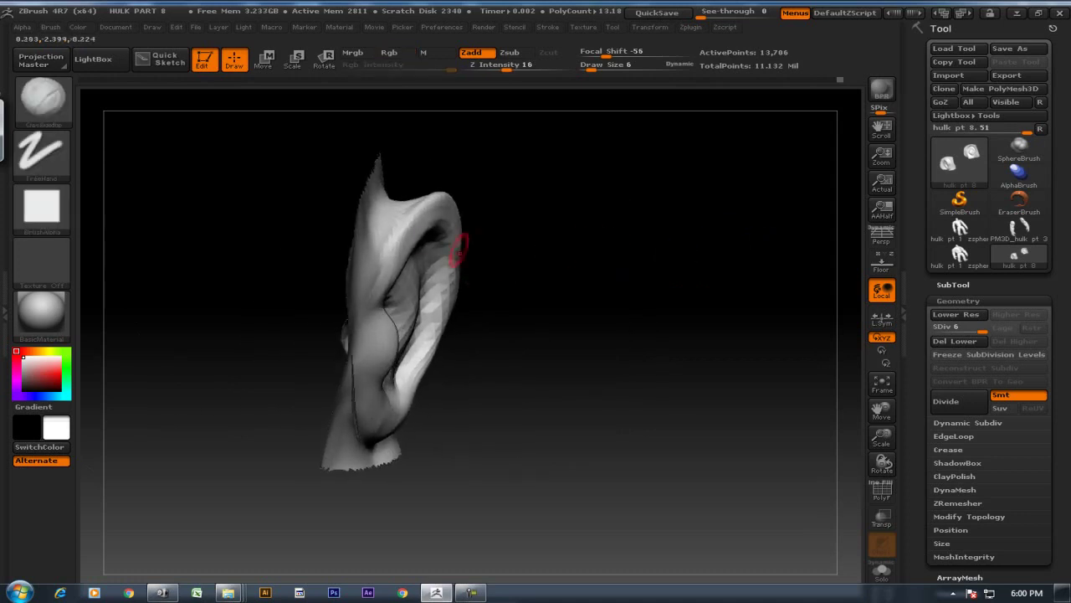
key("shift")
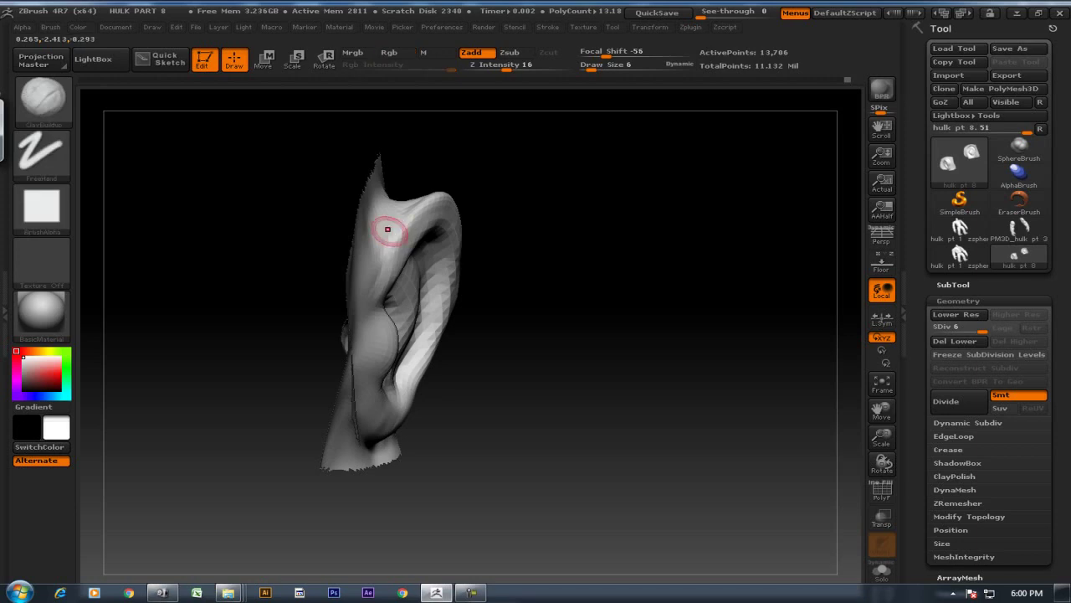
mouse_move(360, 268)
left_mouse_down()
mouse_move(430, 234)
mouse_move(351, 285)
left_mouse_up()
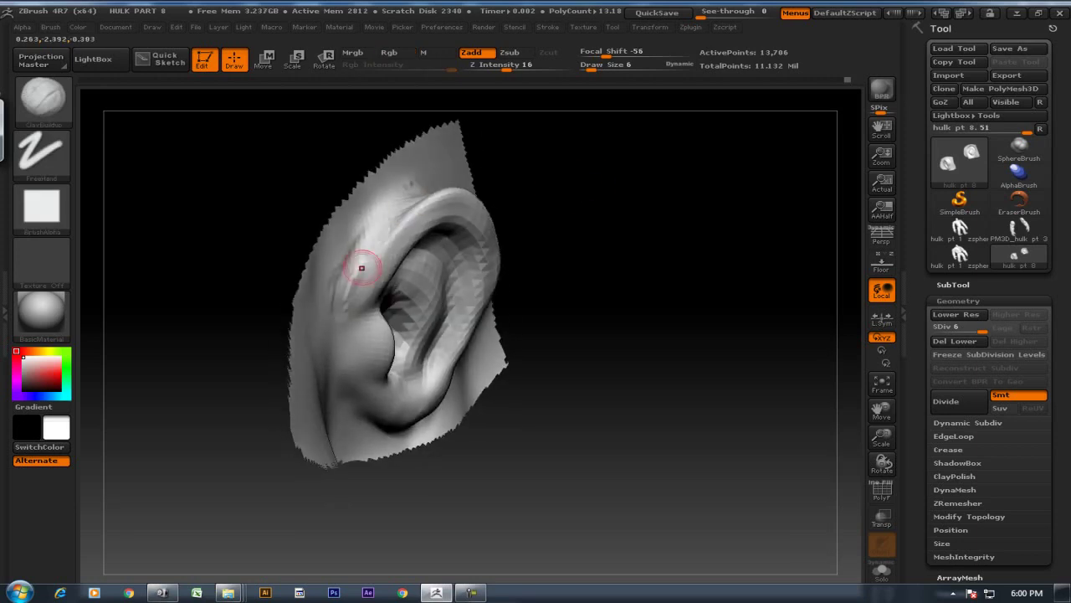
Build up the left-side fold and reshape the upper rim with ClayBuildup
left_click_drag(376, 204, 339, 297)
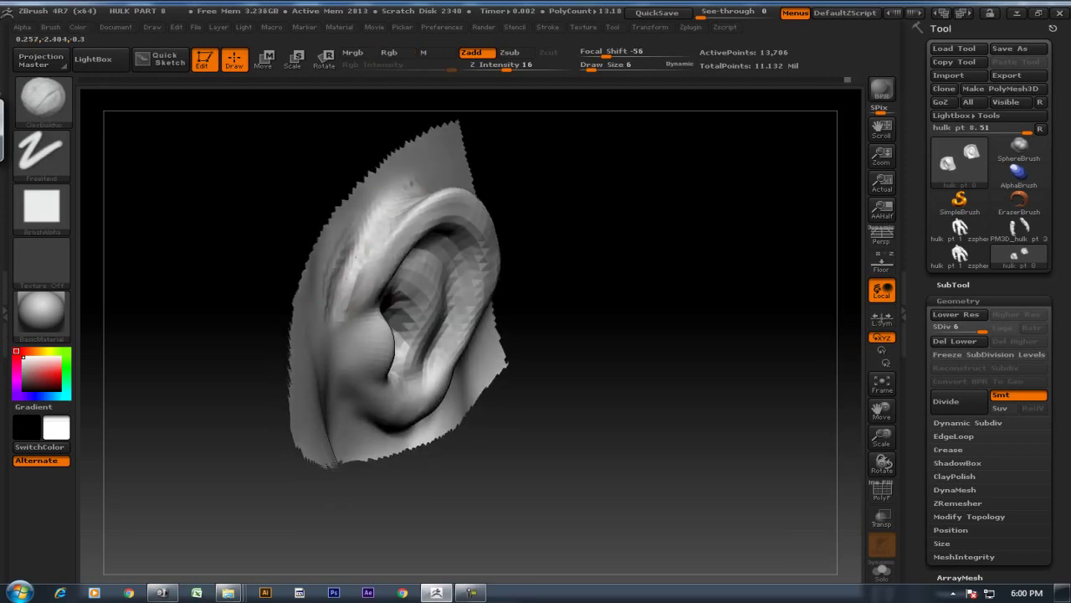
mouse_move(410, 197)
left_mouse_down()
mouse_move(356, 259)
mouse_move(356, 243)
left_mouse_up()
key("shift")
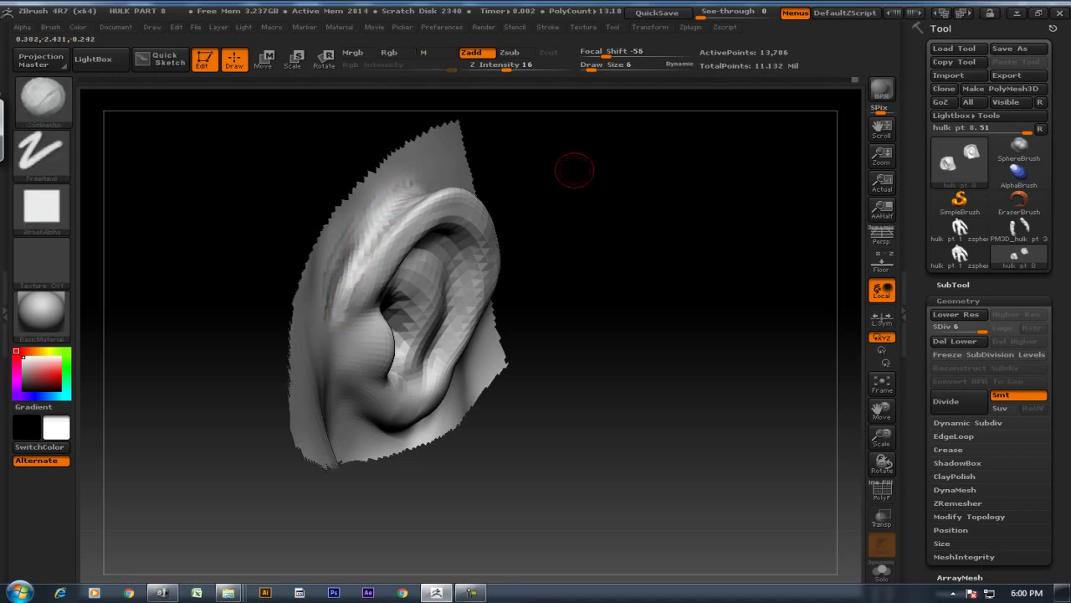
left_click_drag(574, 167, 615, 219)
left_click_drag(686, 161, 406, 255)
key("shift")
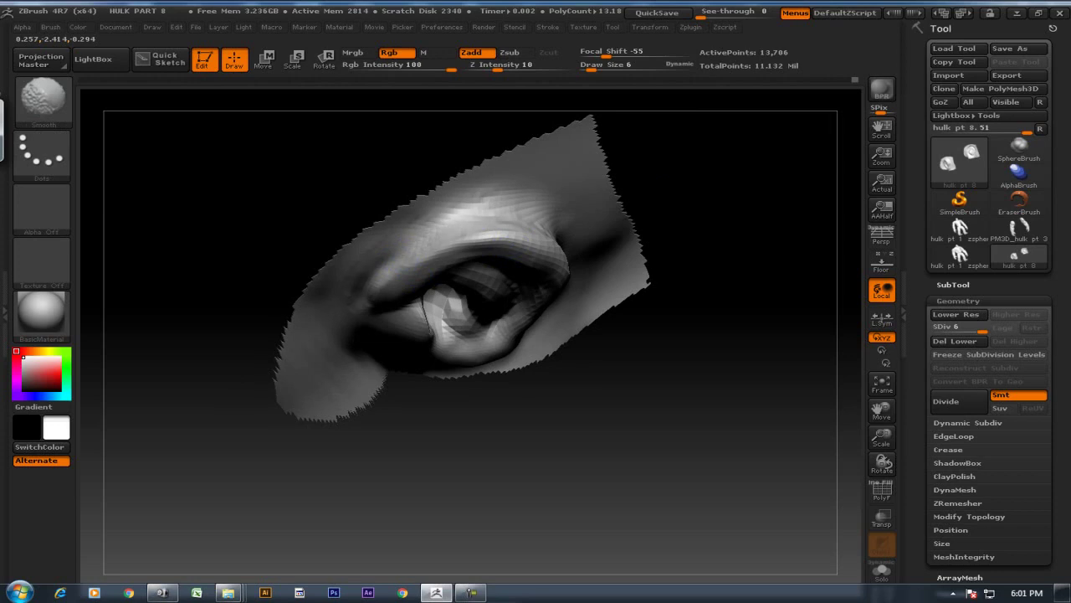
mouse_move(756, 289)
left_mouse_down()
mouse_move(781, 206)
mouse_move(779, 224)
left_mouse_up()
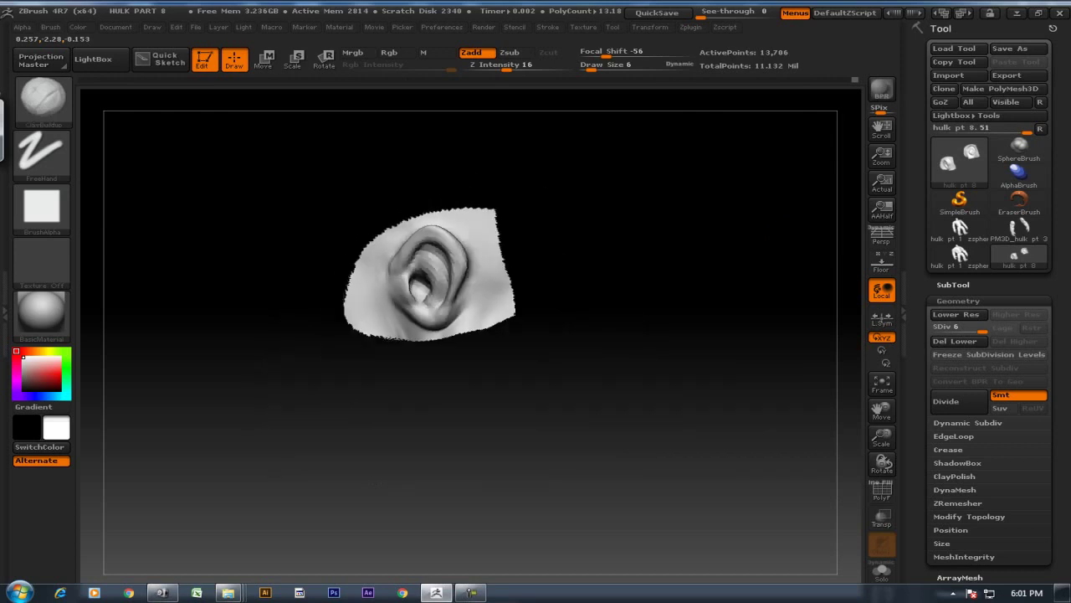
Unhide the full Hulk model and frame the upper body from the front
key("ctrl+shift")
left_click(717, 202, "ctrl+shift")
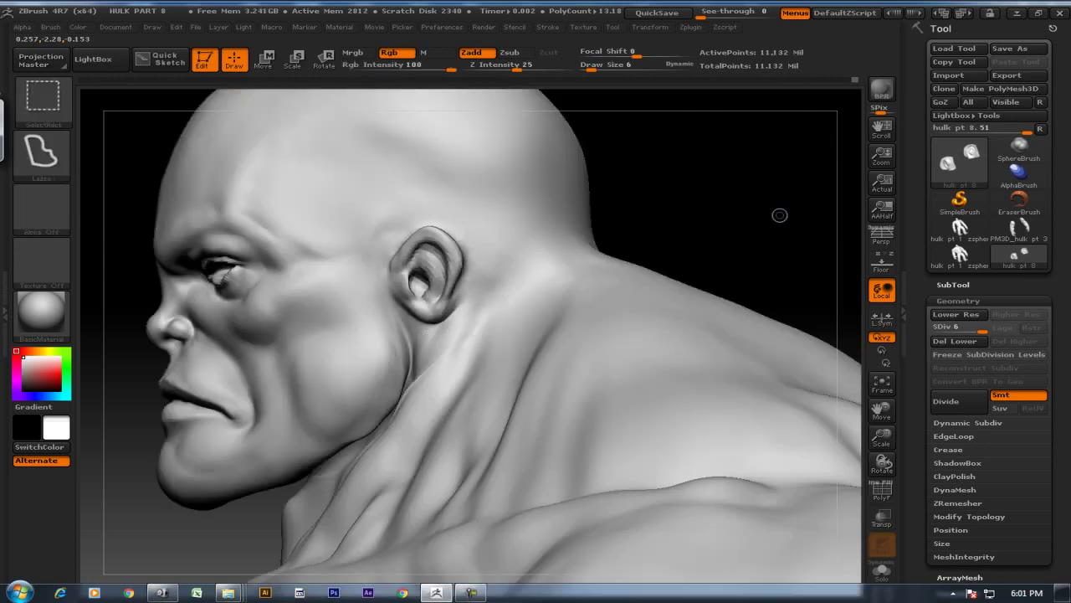
left_click_drag(780, 213, 837, 219)
key("f")
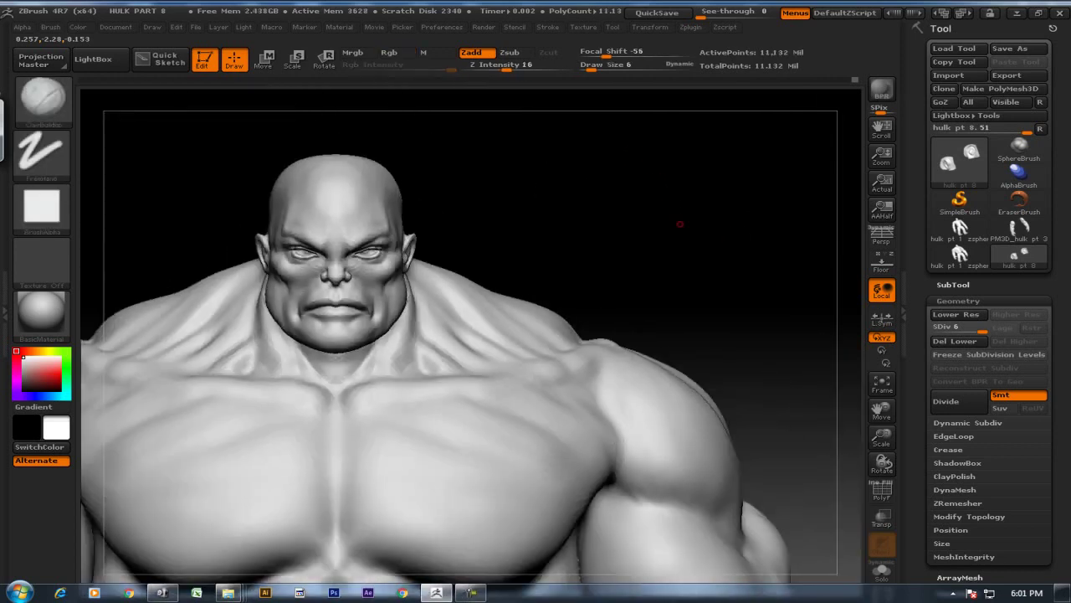
mouse_move(681, 223)
left_mouse_down()
mouse_move(653, 226)
mouse_move(682, 222)
mouse_move(675, 209)
mouse_move(675, 242)
left_mouse_up()
Isolate the arms-and-hands polygroup and rotate to view the hands
left_click(471, 591)
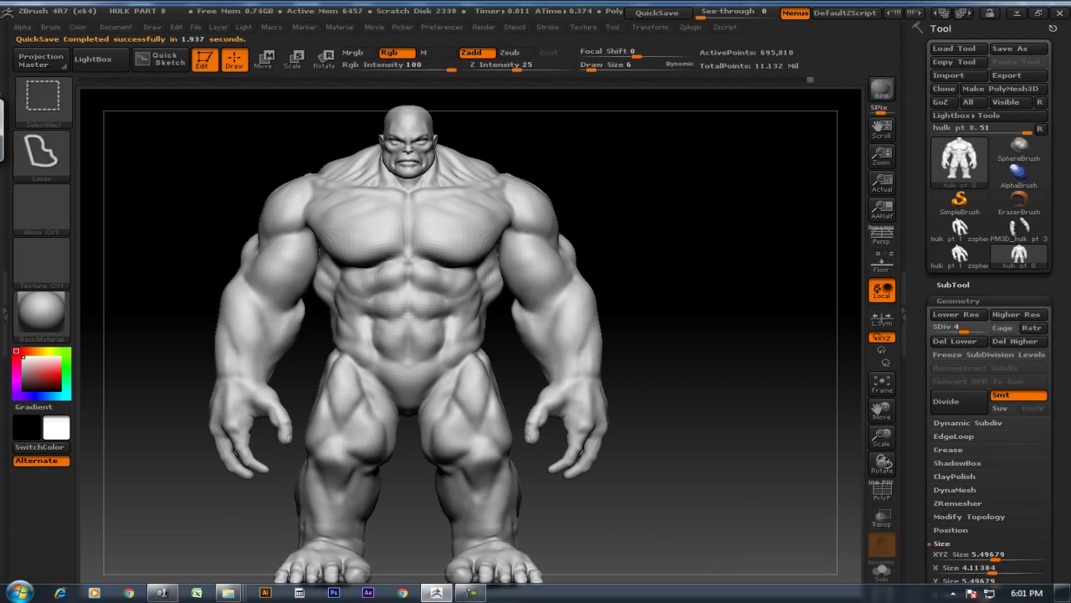
left_click(246, 414, "ctrl+shift")
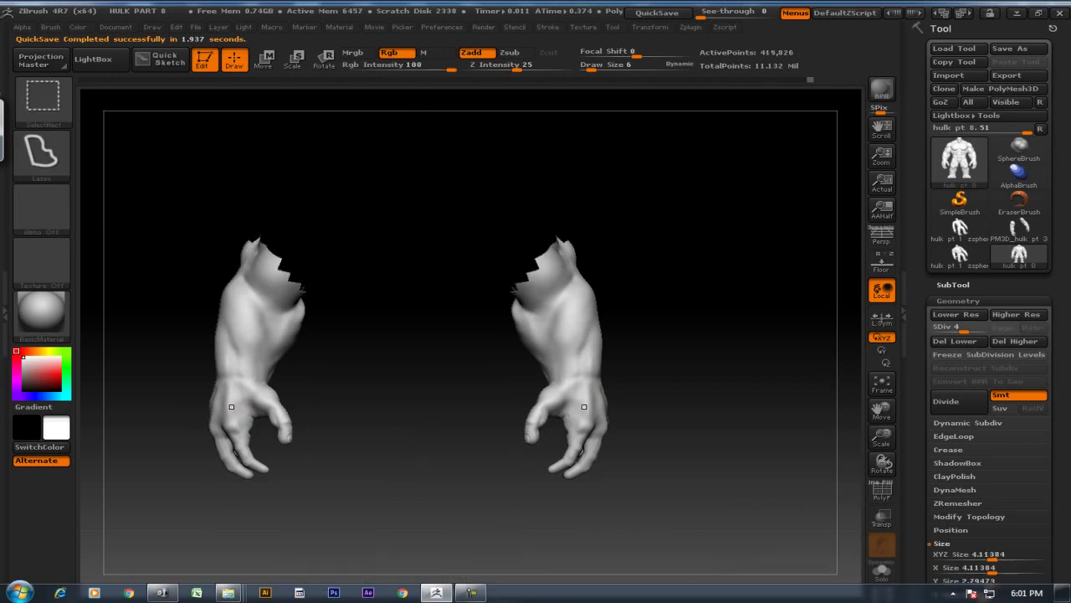
left_click_drag(168, 407, 277, 407)
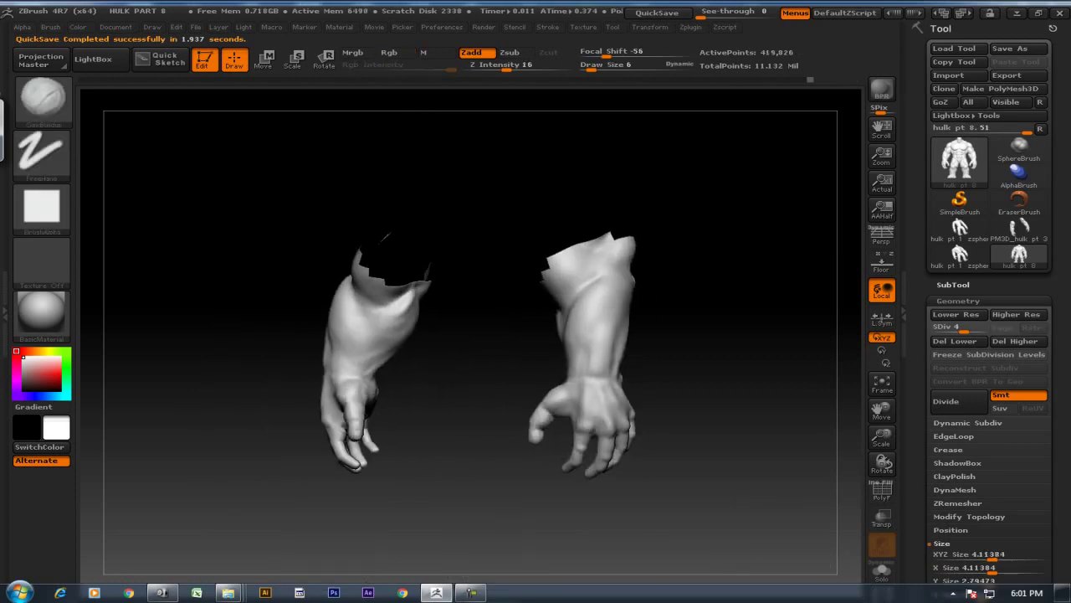
left_click(471, 592)
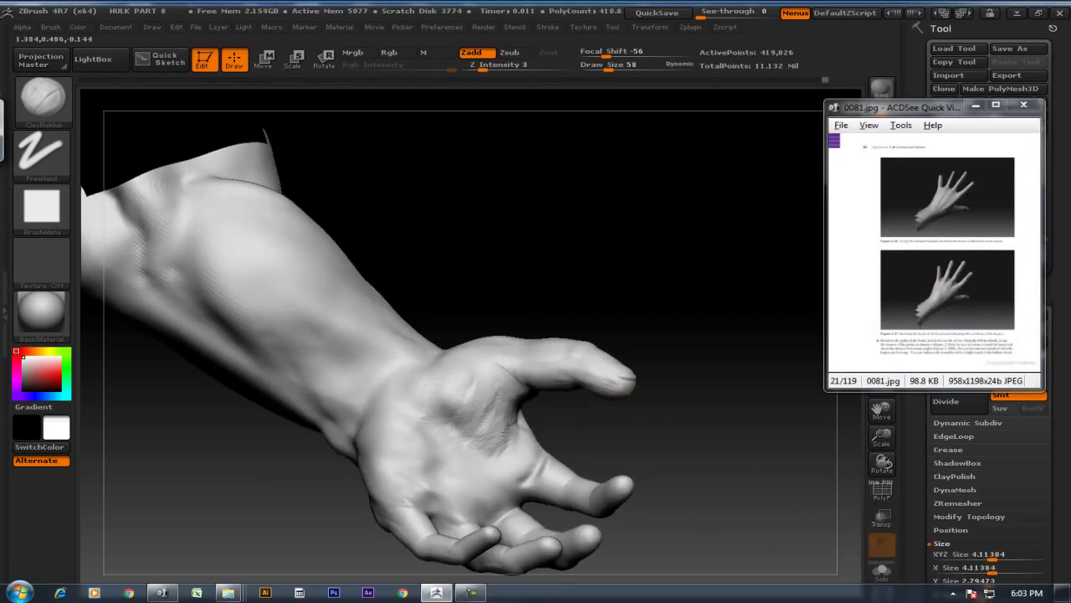
Build up a mound on the palm with ClayBuildup and smooth the knuckles
left_click_drag(478, 378, 503, 431)
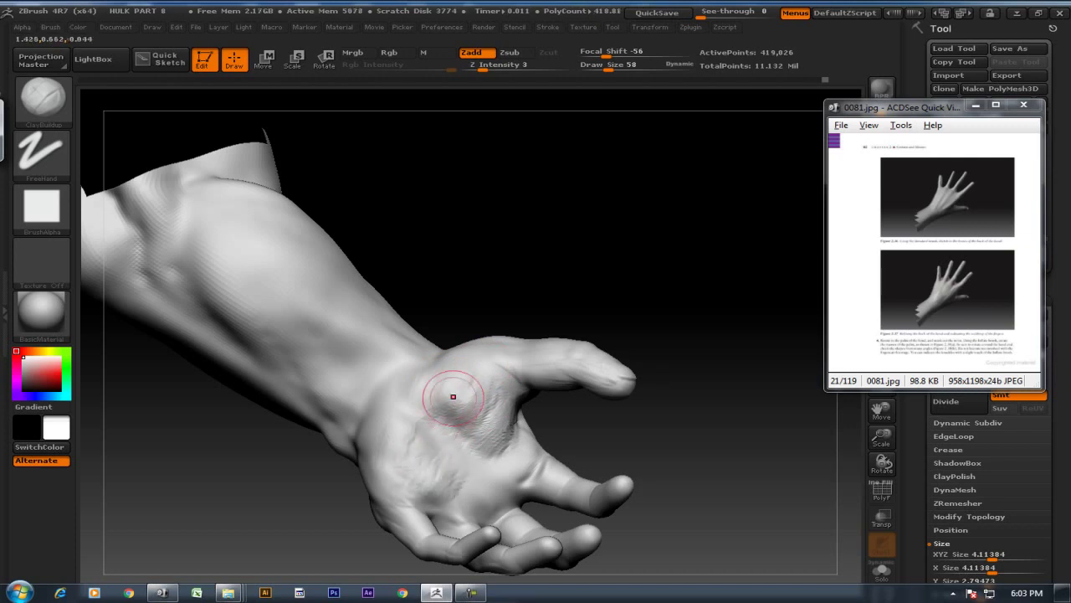
mouse_move(686, 402)
left_mouse_down()
mouse_move(720, 360)
mouse_move(430, 394)
left_mouse_up()
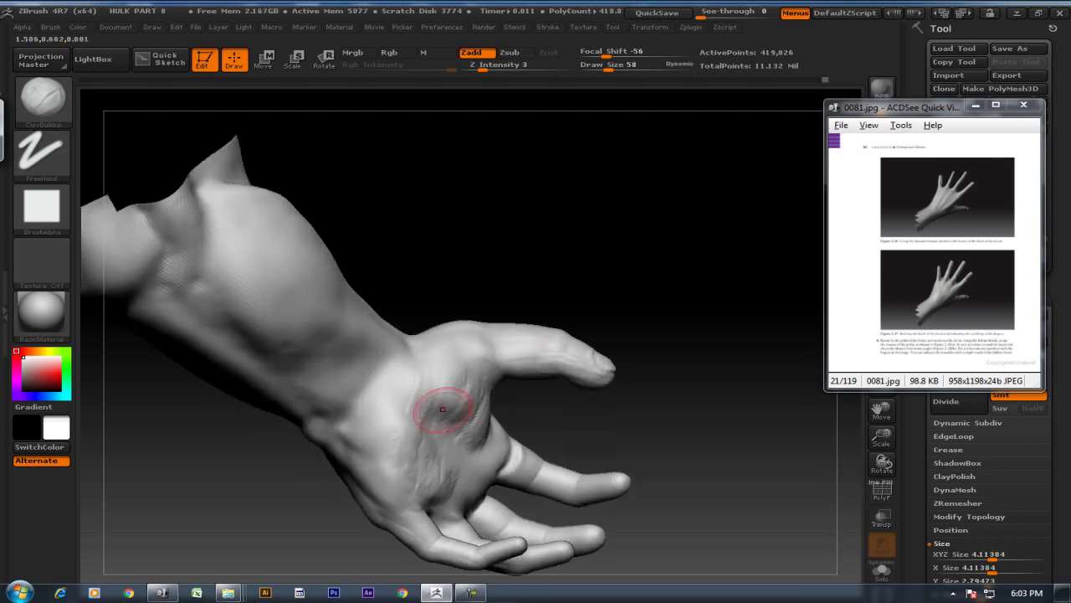
mouse_move(686, 418)
left_mouse_down()
mouse_move(653, 393)
mouse_move(636, 335)
mouse_move(694, 282)
mouse_move(690, 270)
left_mouse_up()
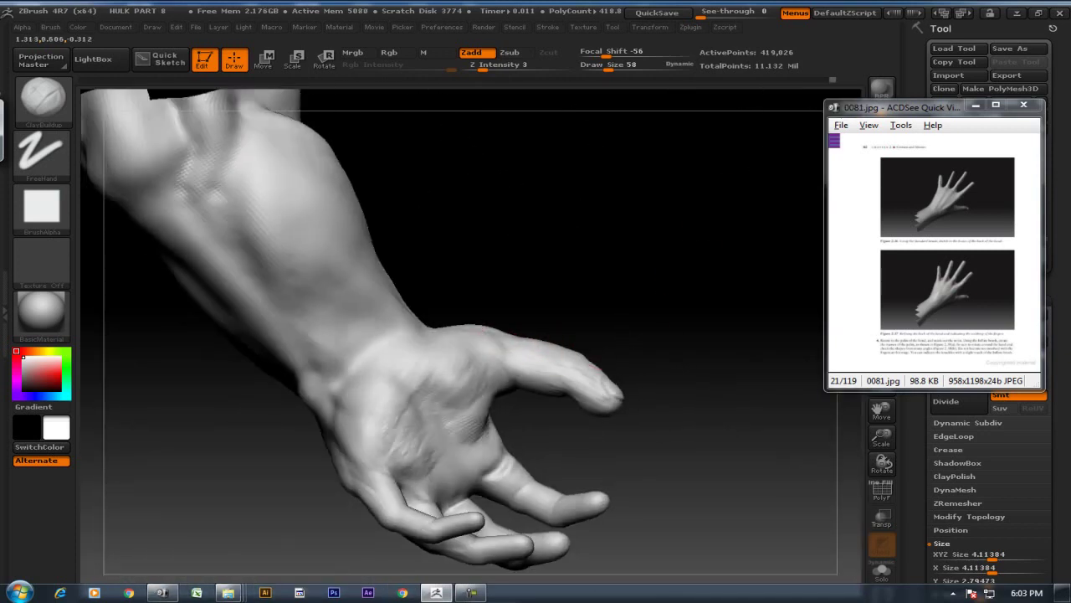
mouse_move(692, 278)
left_mouse_down()
mouse_move(555, 335)
mouse_move(550, 318)
left_mouse_up()
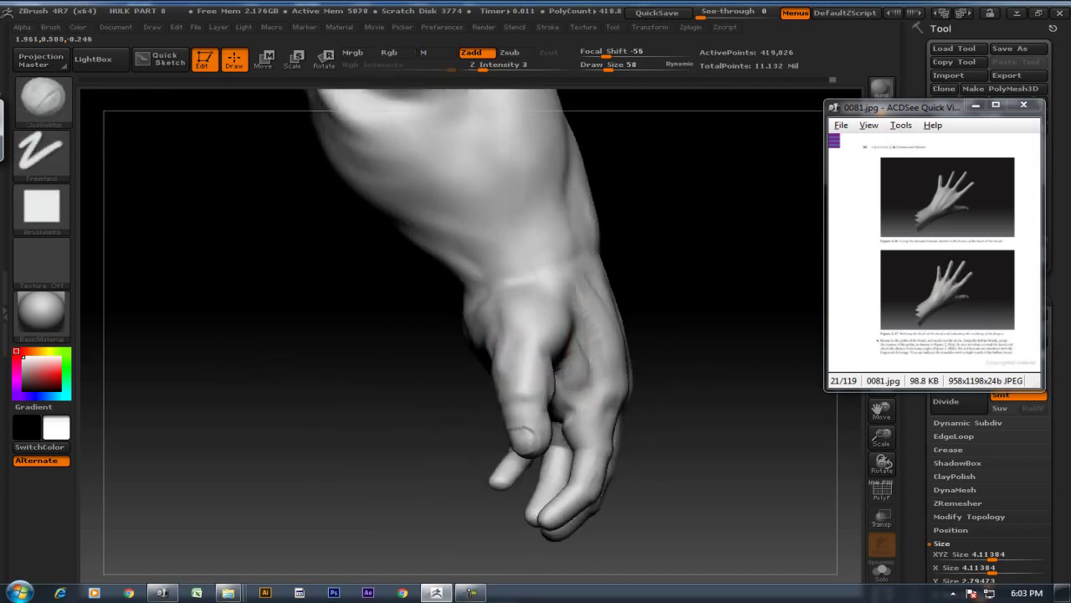
left_click_drag(653, 266, 670, 276)
left_click_drag(636, 218, 526, 98)
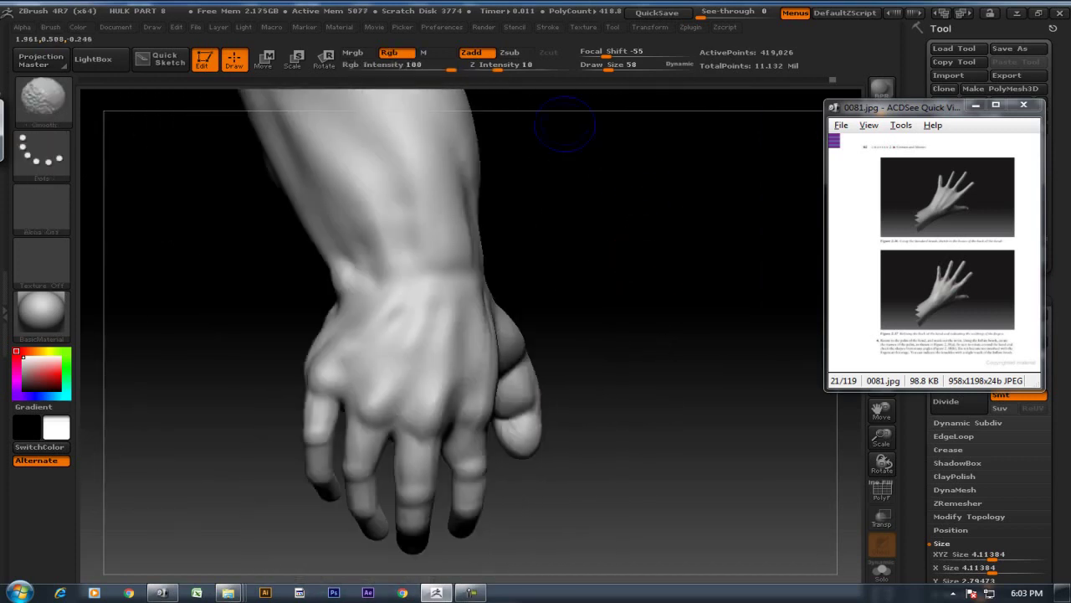
mouse_move(648, 287)
left_mouse_down()
mouse_move(636, 280)
mouse_move(707, 276)
mouse_move(736, 289)
left_mouse_up()
mouse_move(578, 321)
left_mouse_down("shift")
mouse_move(636, 360)
mouse_move(627, 354)
left_mouse_up("shift")
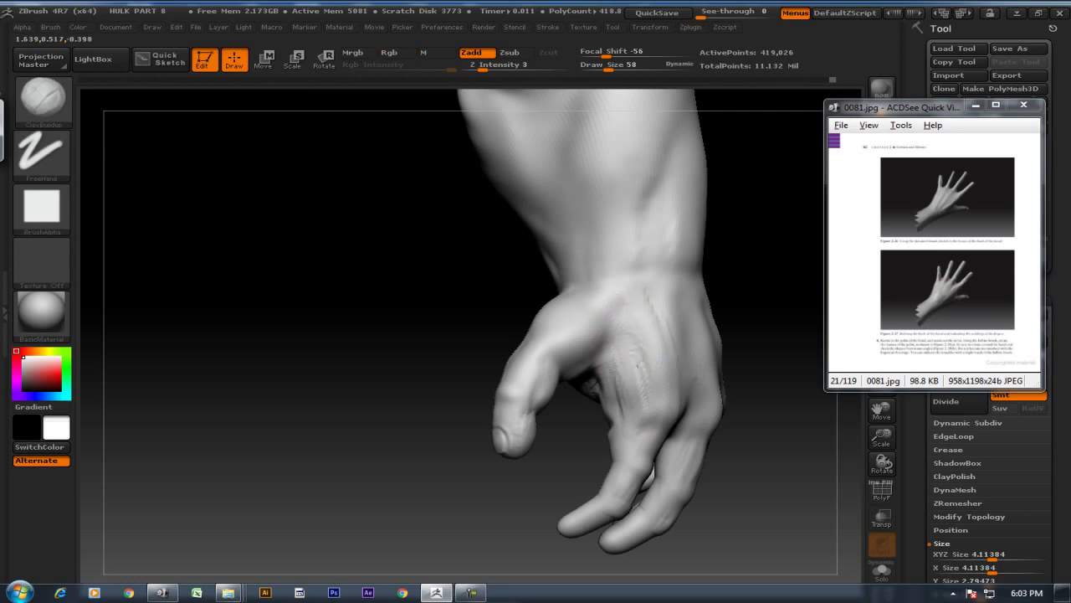
left_click_drag(753, 335, 717, 287)
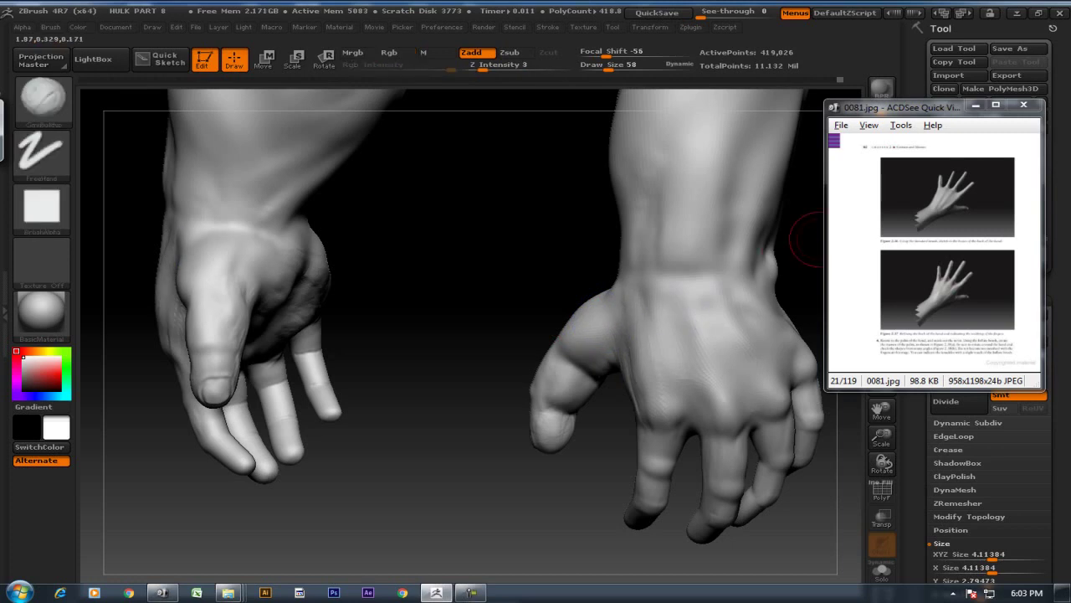
Hide the left hand, keeping only the right, and zoom the reference image
left_click_drag(807, 239, 567, 268, "ctrl+shift")
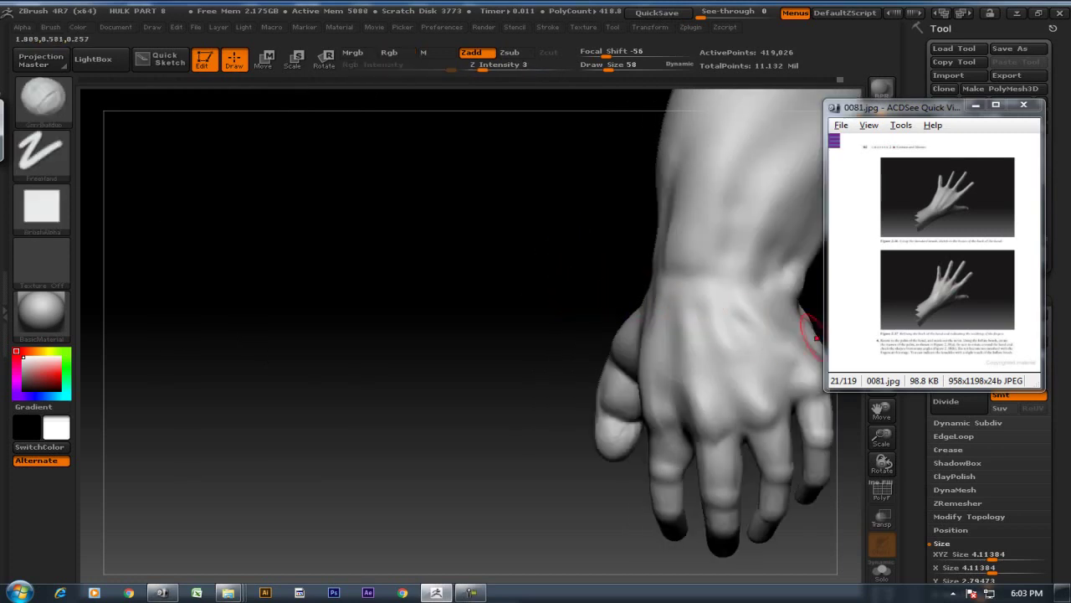
scroll(934, 251, "up", 2)
scroll(934, 251, "up", 1)
scroll(934, 251, "up", 1)
scroll(934, 251, "up", 1)
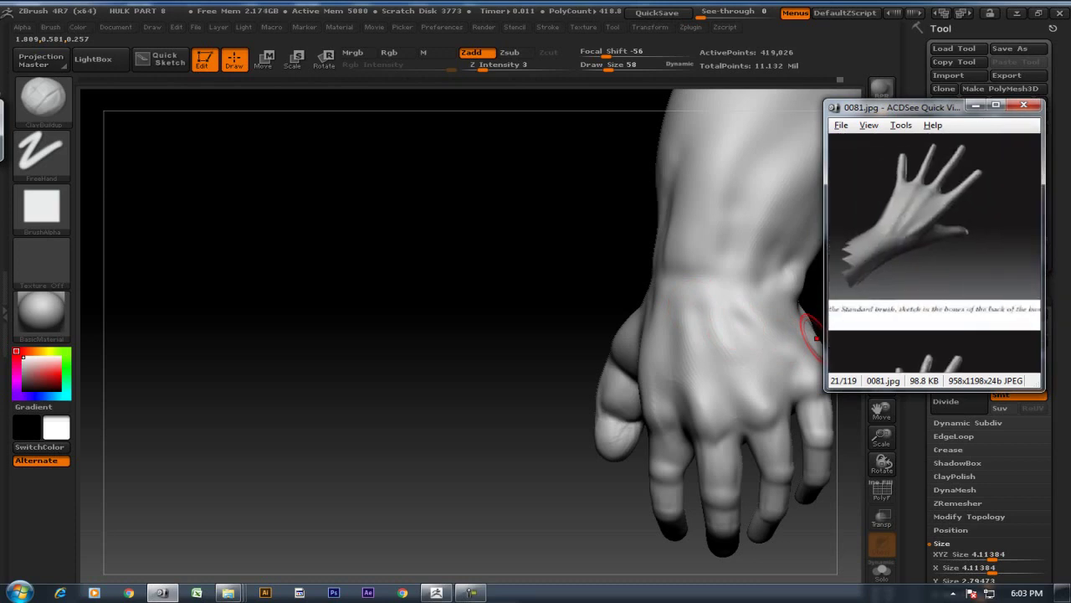
Sketch raised tendon ridges on the back of the hand with ClayBuildup
left_click_drag(686, 312, 669, 348)
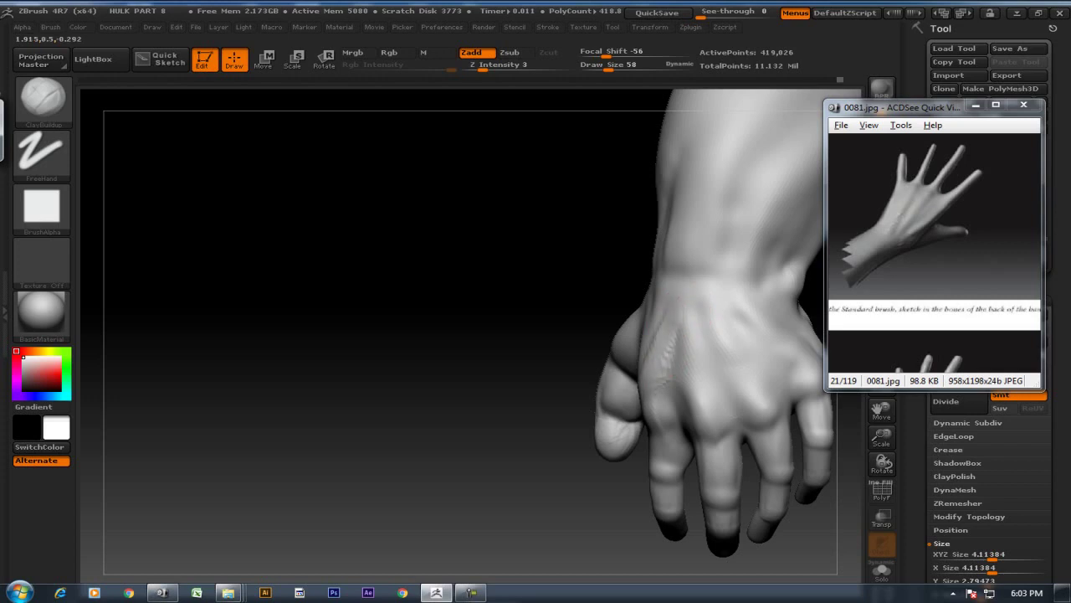
mouse_move(674, 311)
left_mouse_down()
mouse_move(658, 341)
mouse_move(665, 364)
left_mouse_up()
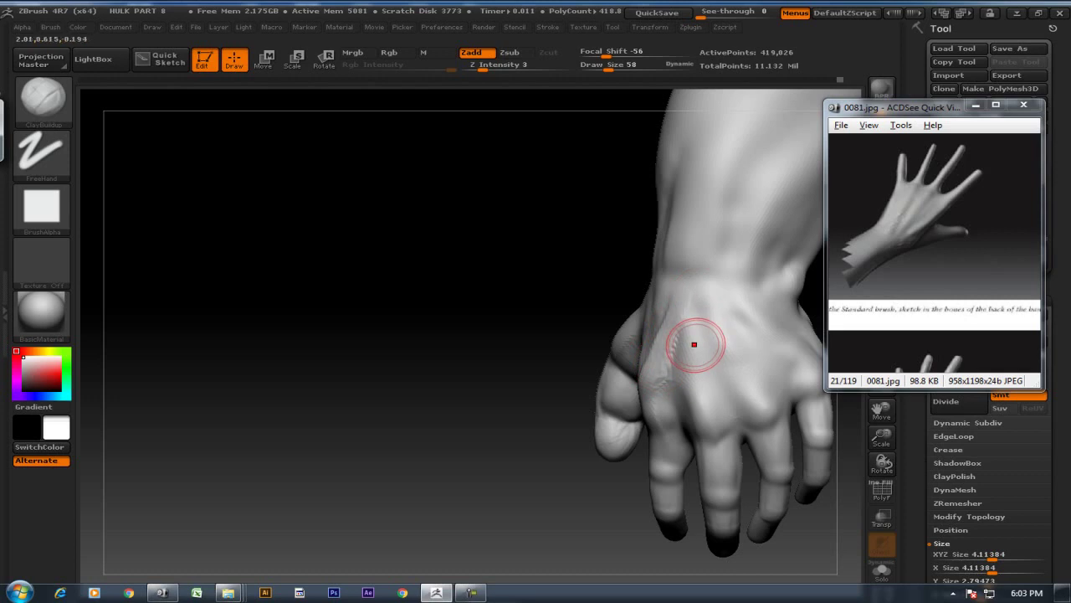
mouse_move(521, 335)
left_mouse_down()
mouse_move(603, 335)
mouse_move(636, 352)
left_mouse_up()
mouse_move(334, 335)
left_mouse_down()
mouse_move(491, 299)
mouse_move(469, 318)
mouse_move(467, 299)
left_mouse_up()
left_click_drag(725, 246, 670, 311)
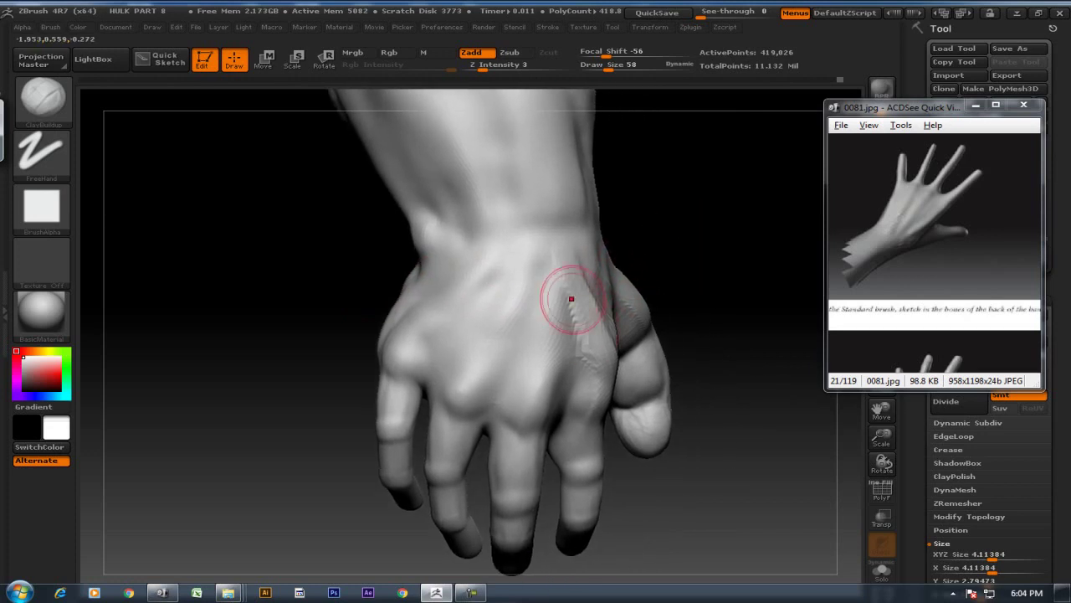
left_click_drag(548, 298, 502, 335)
left_click_drag(465, 377, 468, 297)
With a smaller brush, carve finer ridges toward the knuckles and both hand sides
key("[")
left_click_drag(524, 254, 493, 352)
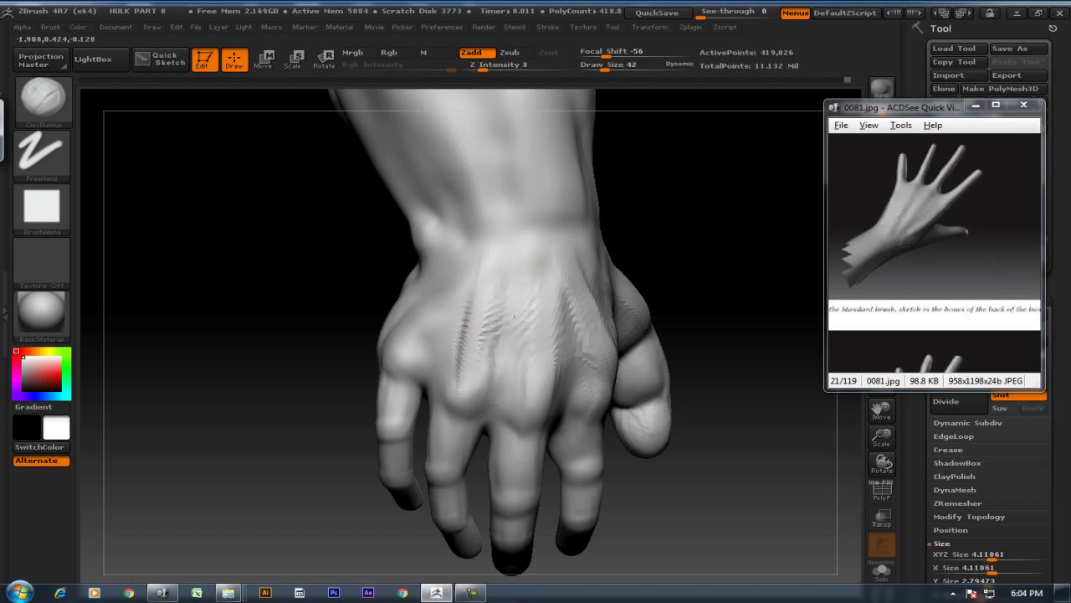
left_click_drag(488, 292, 473, 239)
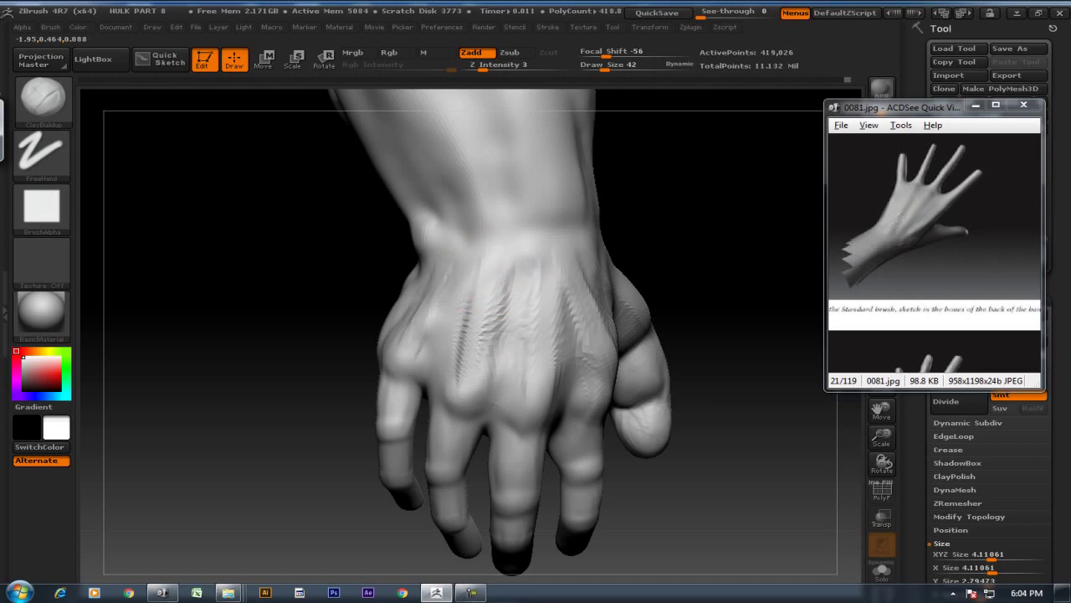
left_click_drag(425, 323, 419, 281)
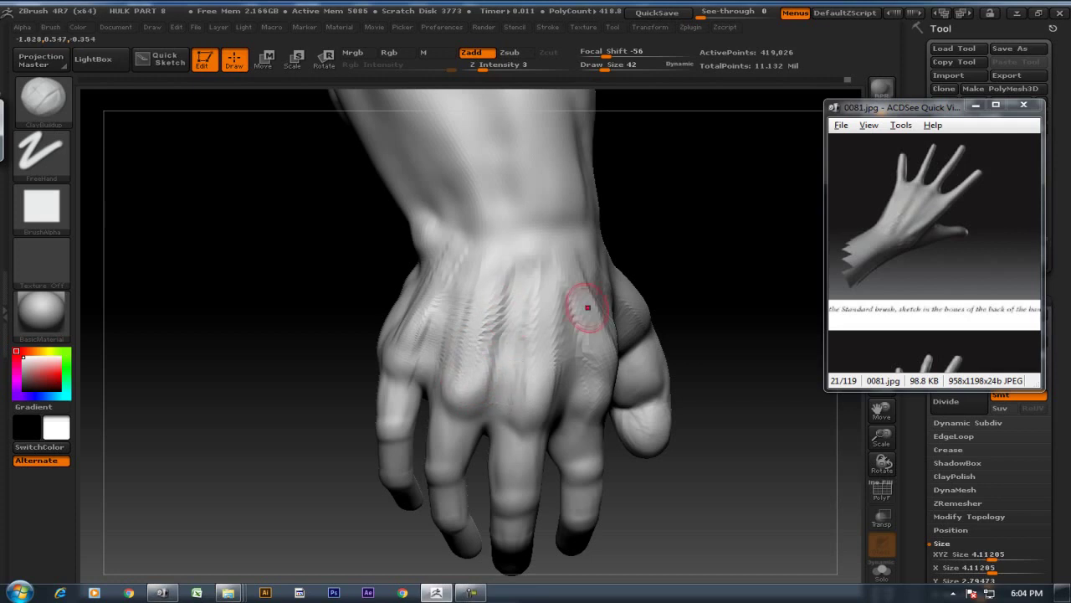
Sculpt a vein near the thumb side and a bone line down the hand's back
left_click_drag(581, 304, 636, 270)
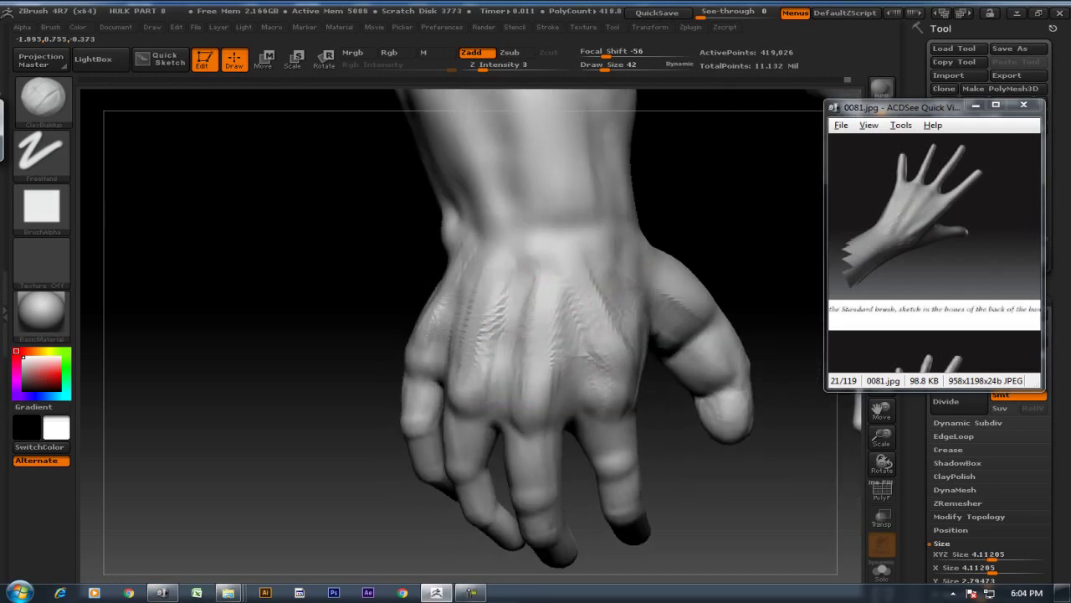
left_click_drag(605, 280, 610, 335)
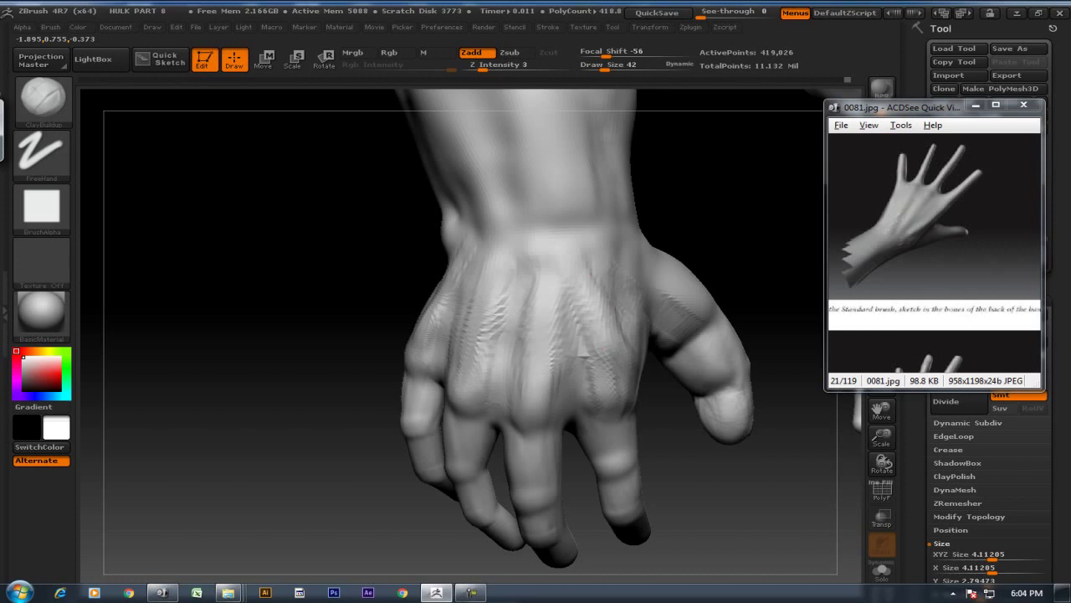
left_click_drag(720, 179, 660, 231)
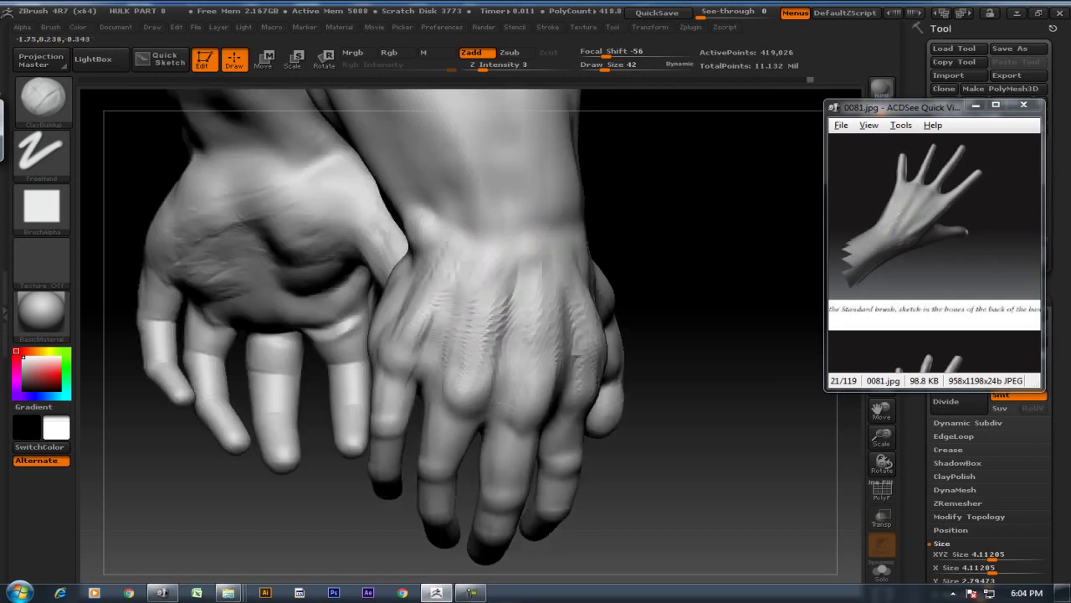
left_click_drag(676, 221, 462, 293)
left_click_drag(421, 261, 373, 353)
left_click_drag(668, 217, 676, 222)
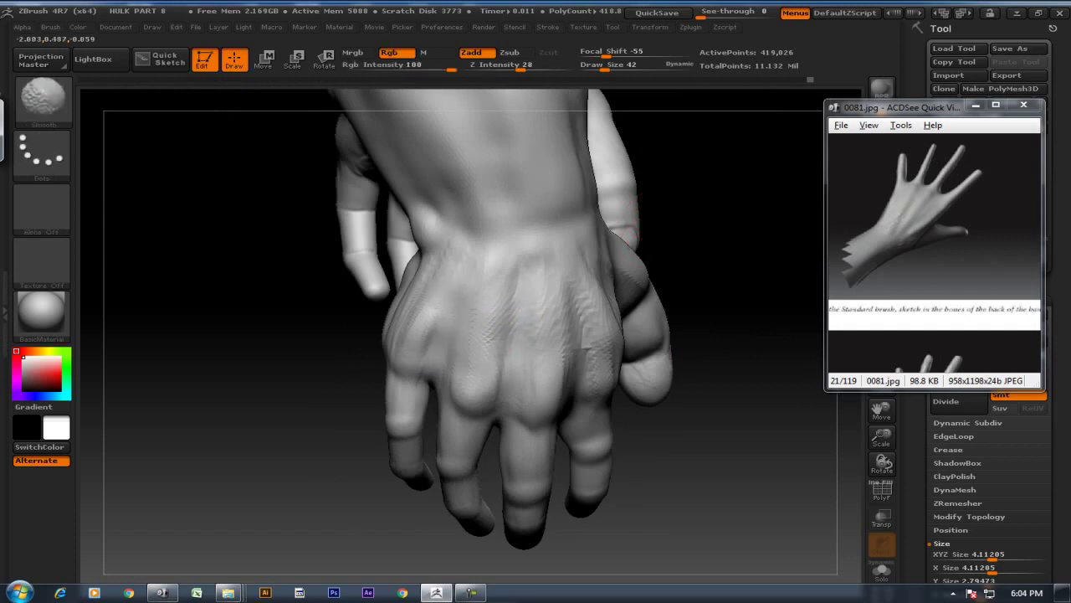
key("shift")
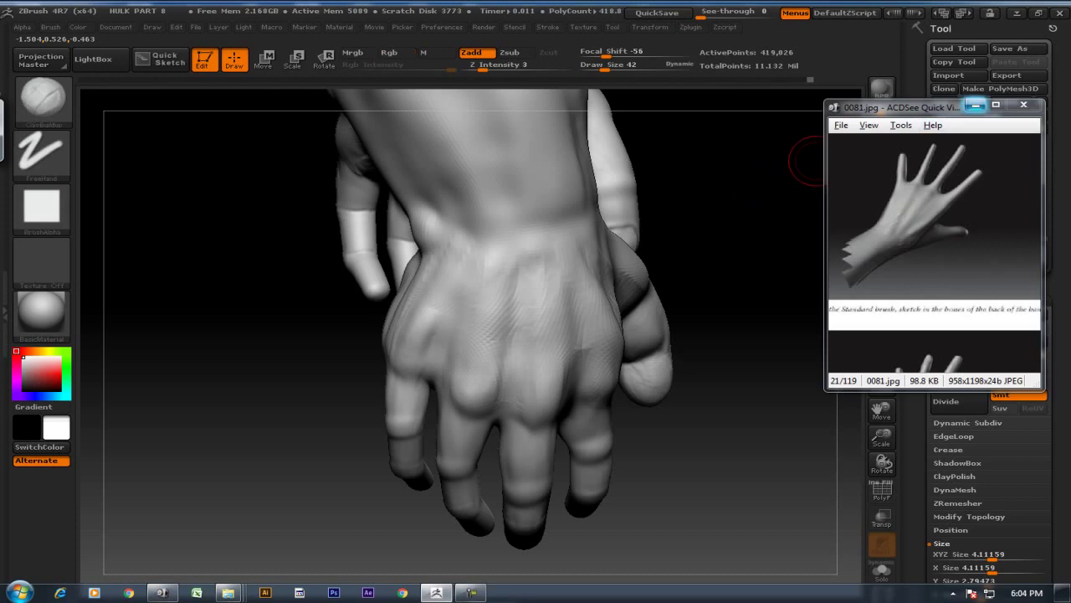
left_click(976, 104)
Open hulk s.jpg from the hulk folder and zoom the viewer onto its hand area
key("alt+Tab")
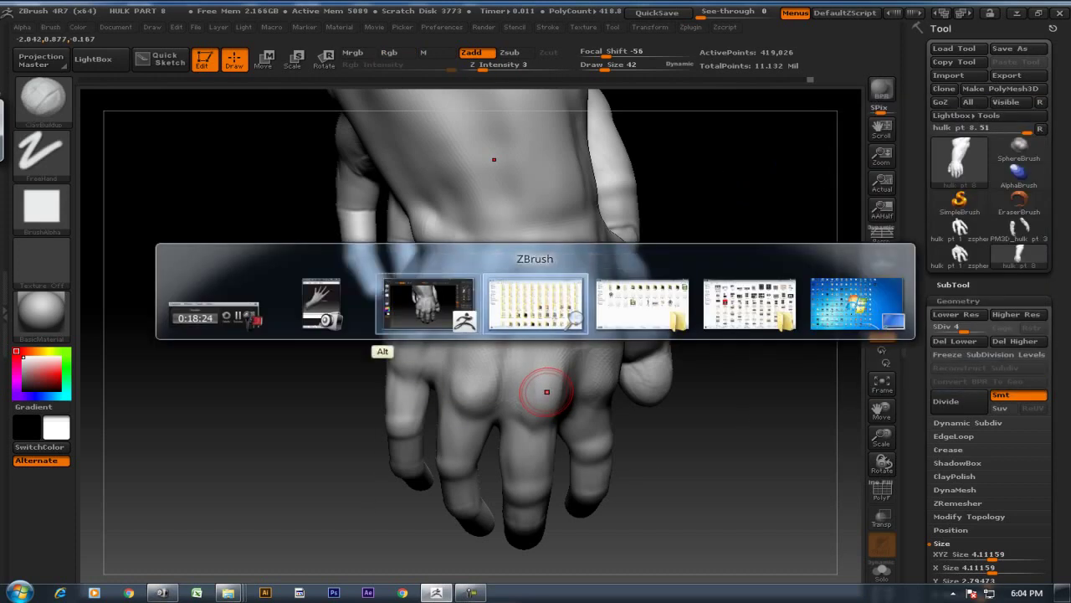
key("Left")
key("Return")
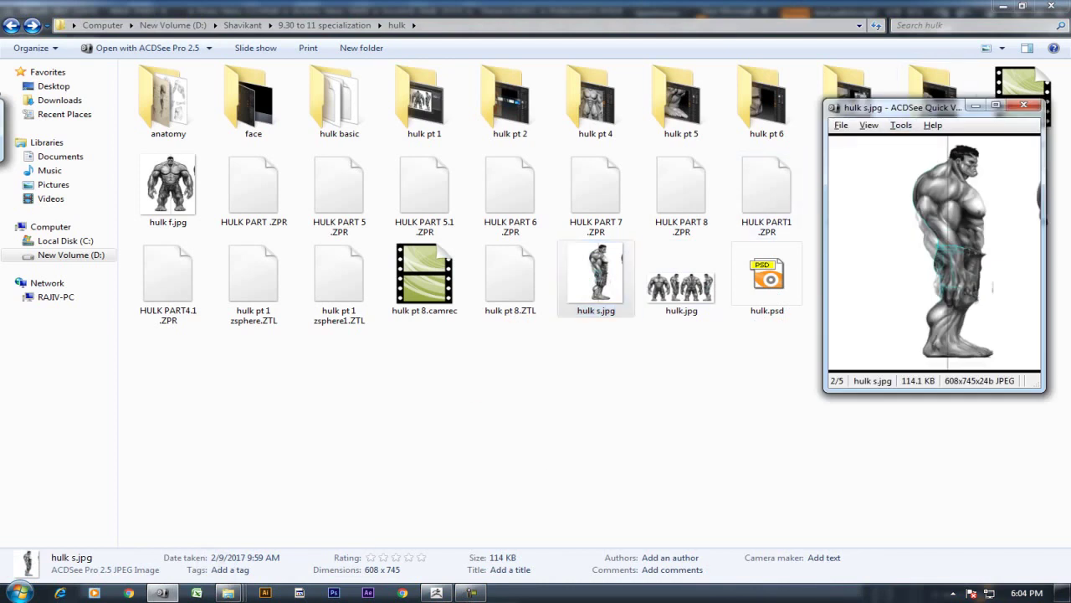
left_click(1003, 6)
key("plus")
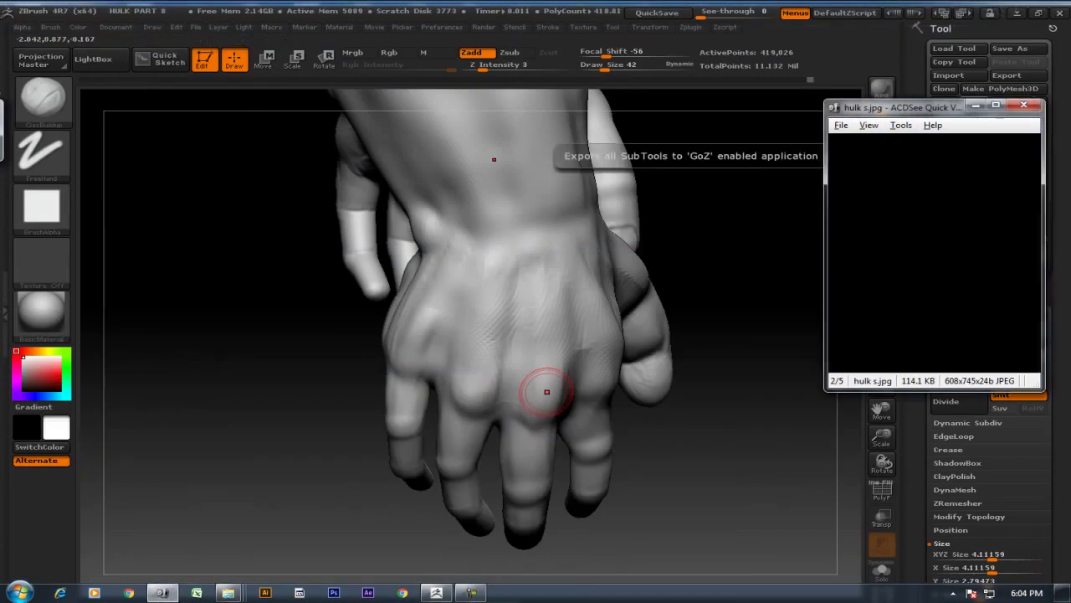
left_click_drag(987, 318, 923, 172)
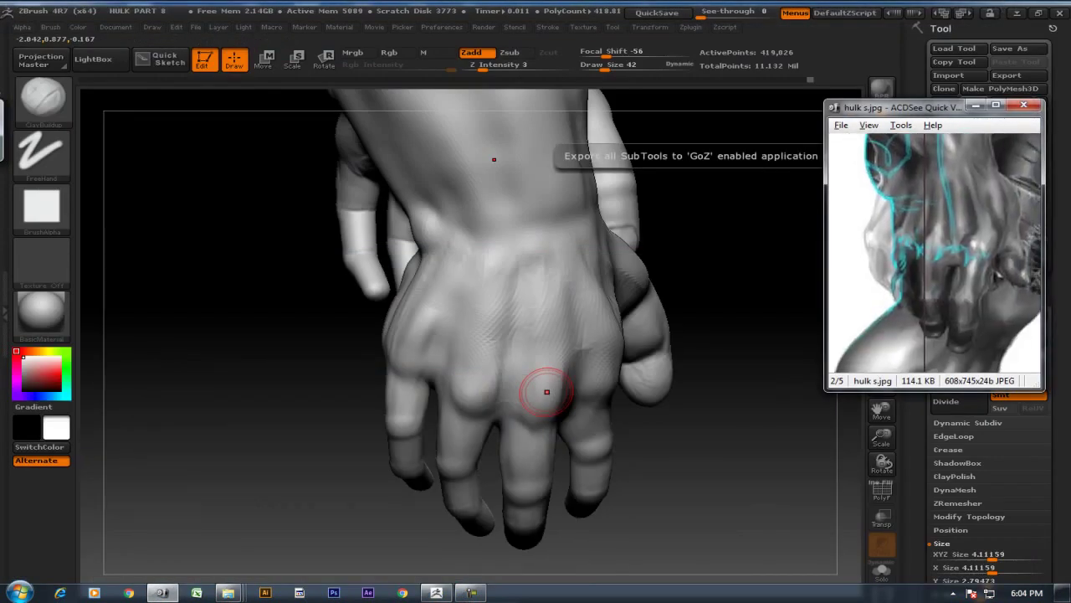
Sculpt detail on the back of the hand and smooth the wrinkles
mouse_move(736, 427)
left_mouse_down()
mouse_move(775, 441)
mouse_move(737, 452)
left_mouse_up()
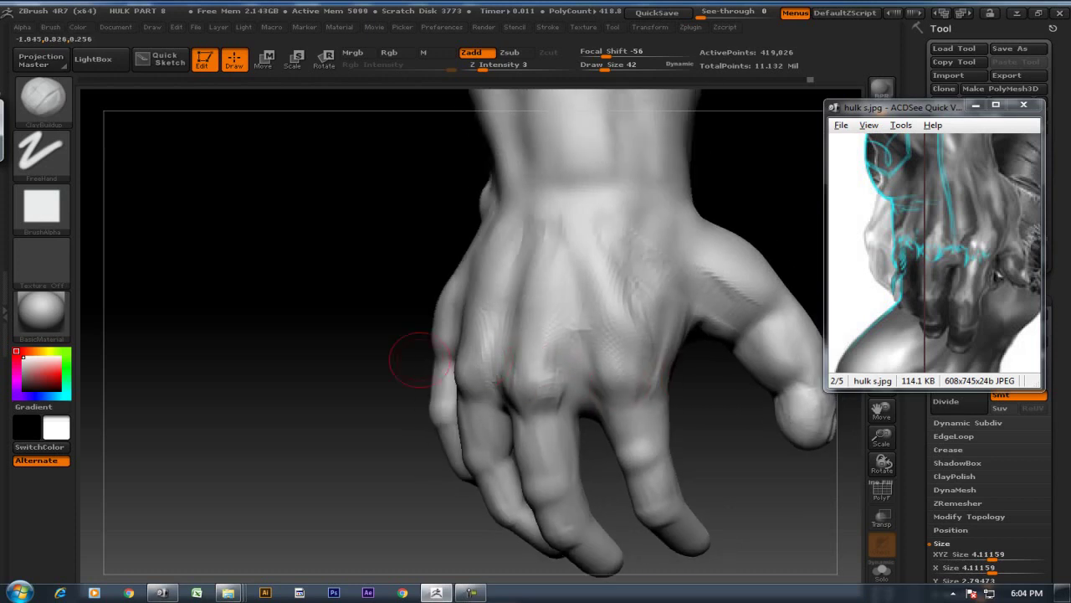
left_click_drag(270, 324, 418, 373)
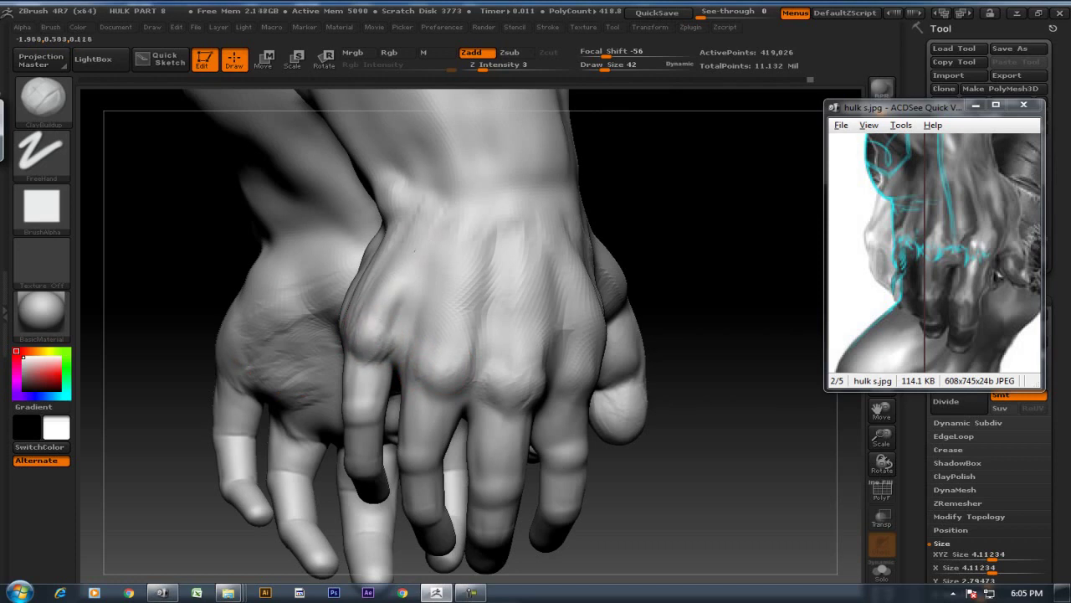
mouse_move(690, 226)
left_mouse_down()
mouse_move(711, 232)
mouse_move(653, 271)
left_mouse_up()
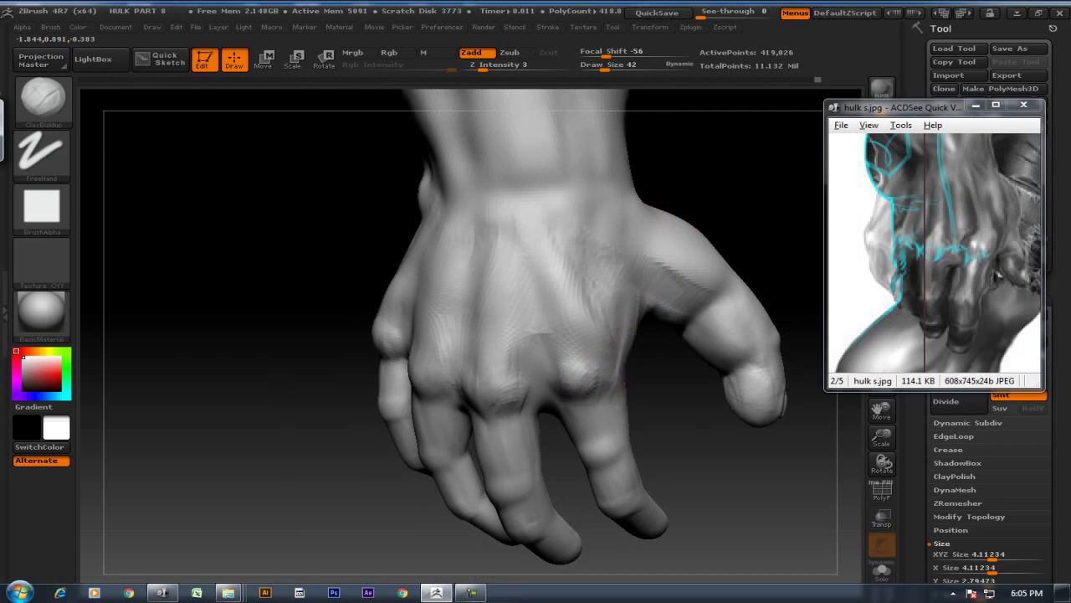
left_click_drag(335, 335, 641, 364)
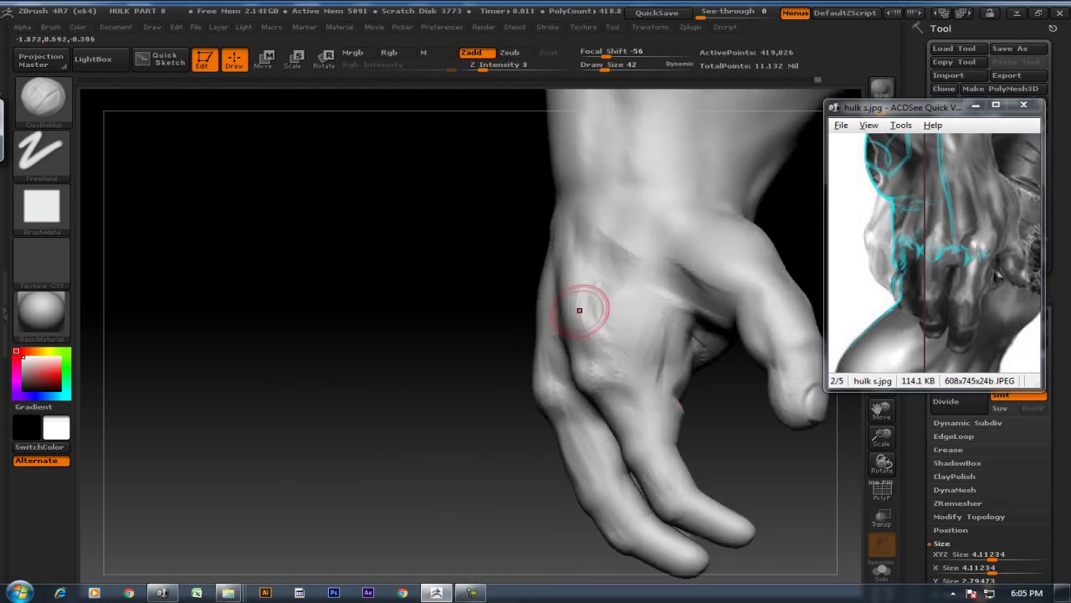
left_click_drag(583, 325, 606, 309)
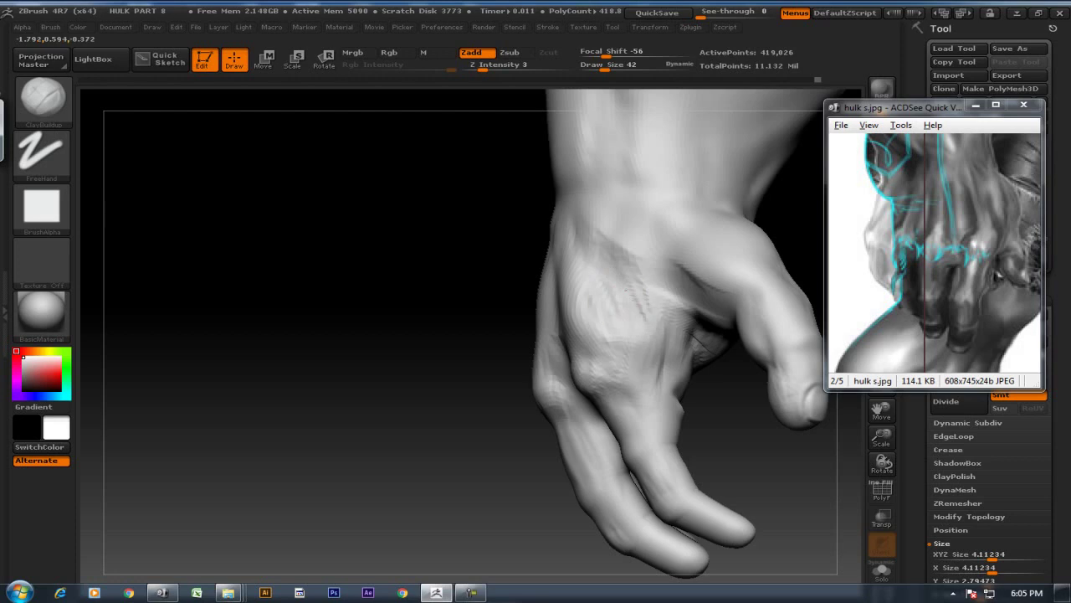
left_click_drag(634, 229, 612, 235, "shift")
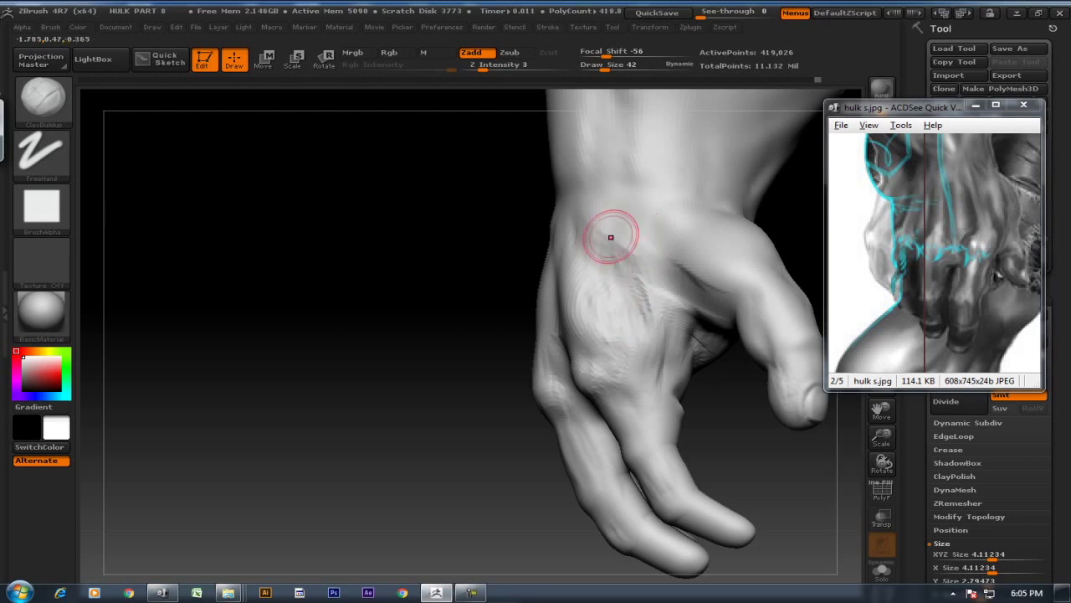
Reshape the knuckles, add crease strokes, and lasso around the front hand
mouse_move(519, 284)
left_mouse_down()
mouse_move(626, 339)
mouse_move(586, 323)
left_mouse_up()
left_click_drag(586, 246, 591, 251, "shift")
mouse_move(773, 173)
left_mouse_down()
mouse_move(715, 159)
mouse_move(737, 220)
left_mouse_up()
mouse_move(711, 272)
left_mouse_down()
mouse_move(765, 247)
mouse_move(779, 259)
left_mouse_up()
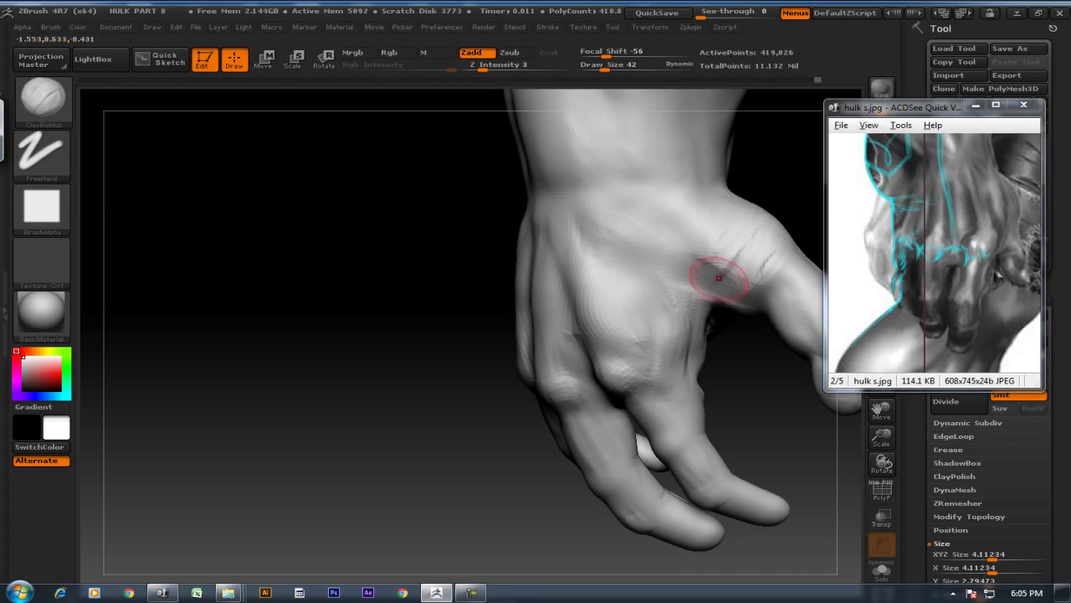
left_click_drag(603, 251, 532, 272)
mouse_move(560, 234)
left_mouse_down()
mouse_move(394, 231)
mouse_move(393, 201)
mouse_move(347, 364)
left_mouse_up()
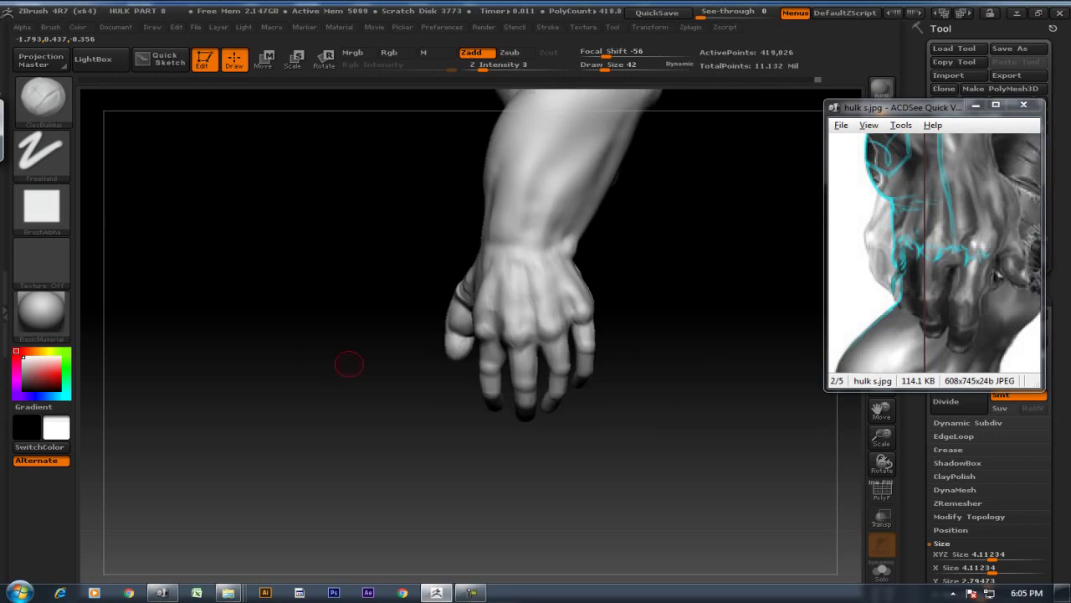
mouse_move(643, 421)
left_mouse_down("ctrl+shift")
mouse_move(276, 275)
mouse_move(669, 429)
mouse_move(642, 347)
left_mouse_up("ctrl+shift")
Hide the second hand and frame the remaining hand
left_click(502, 276, "ctrl+shift")
left_click_drag(669, 251, 810, 303)
key("f")
Show hulk.jpg zoomed on the arms and hands, and zoom in on the hand model
left_click_drag(921, 251, 889, 258)
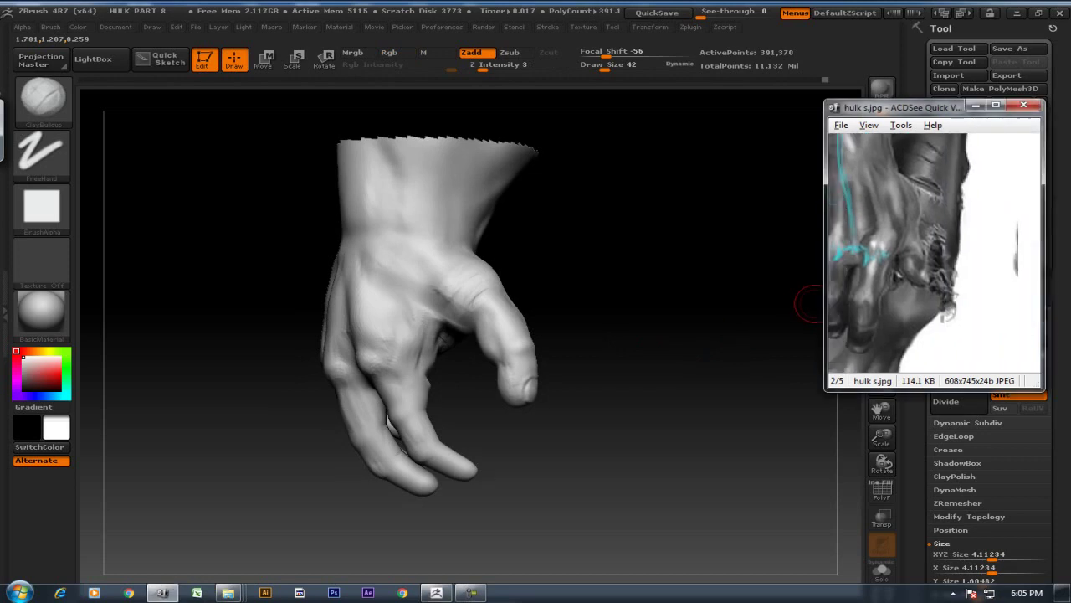
key("Page_Down")
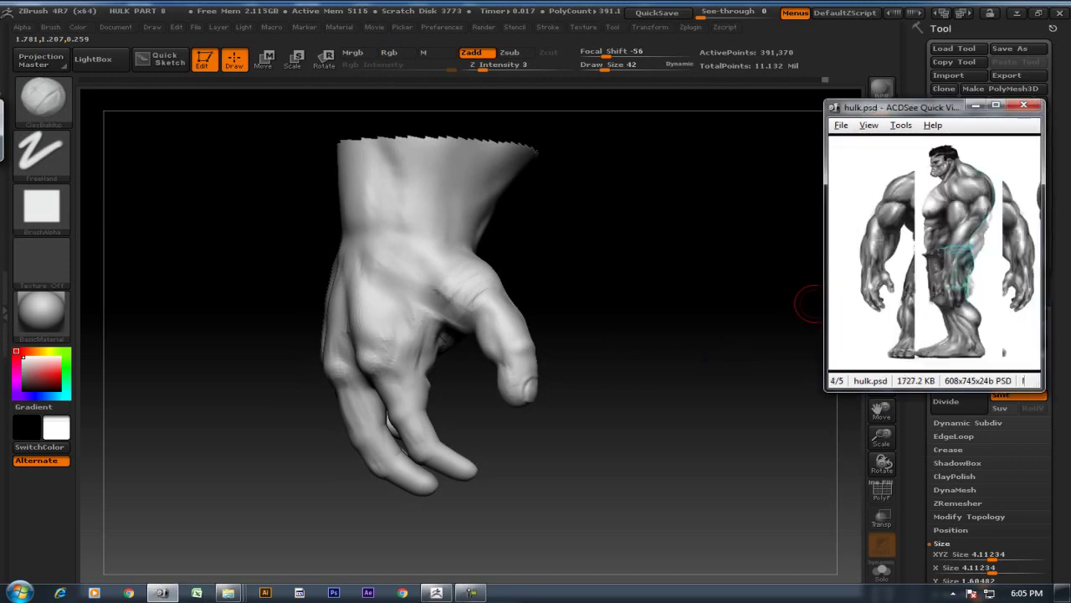
key("plus")
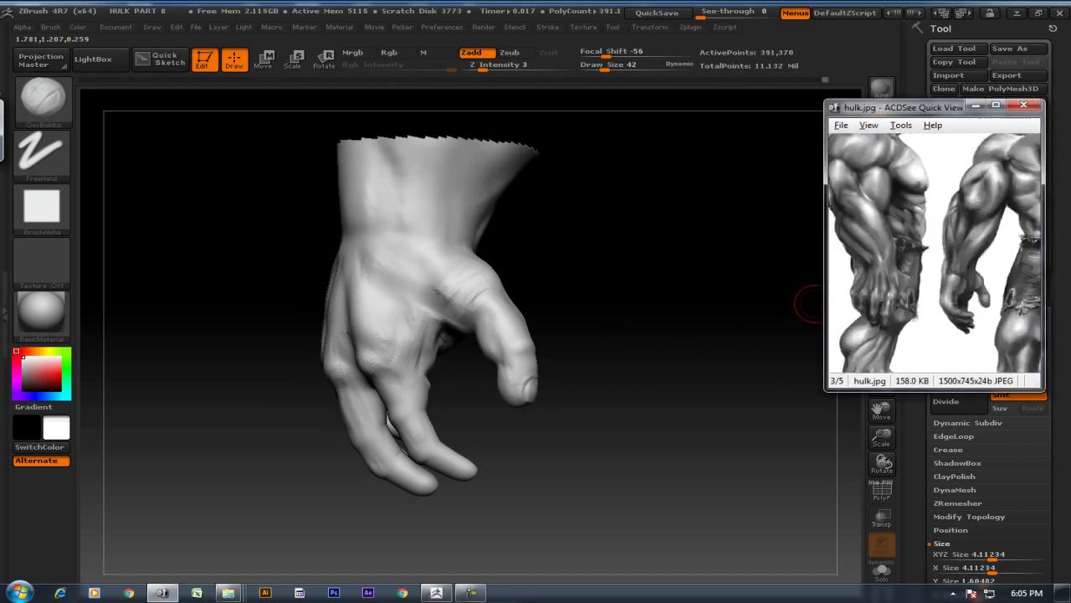
left_click_drag(963, 251, 920, 251)
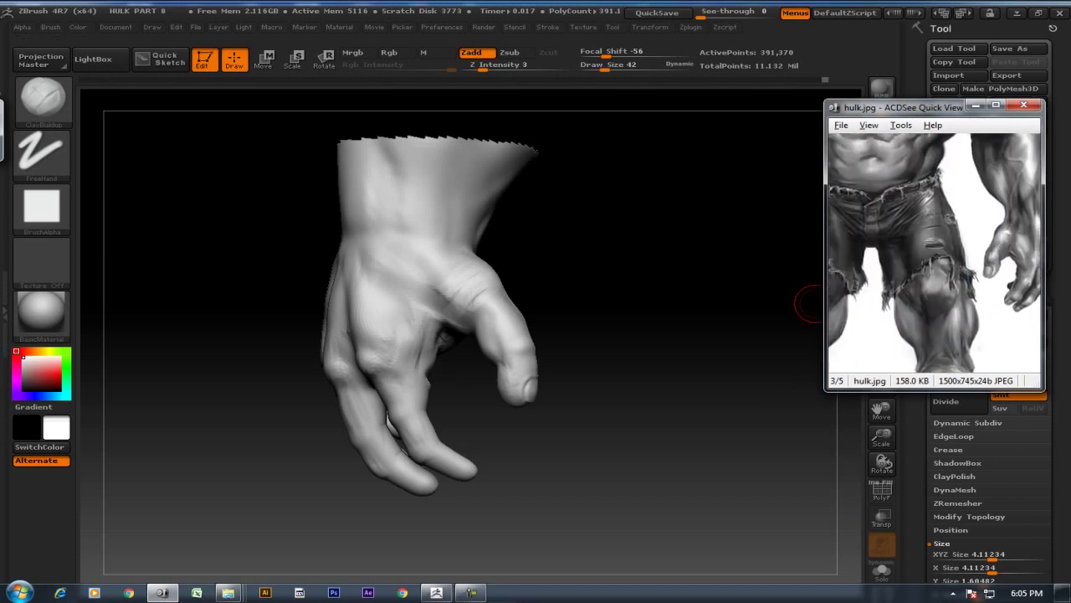
mouse_move(808, 304)
left_mouse_down()
mouse_move(651, 354)
mouse_move(641, 402)
mouse_move(623, 343)
left_mouse_up()
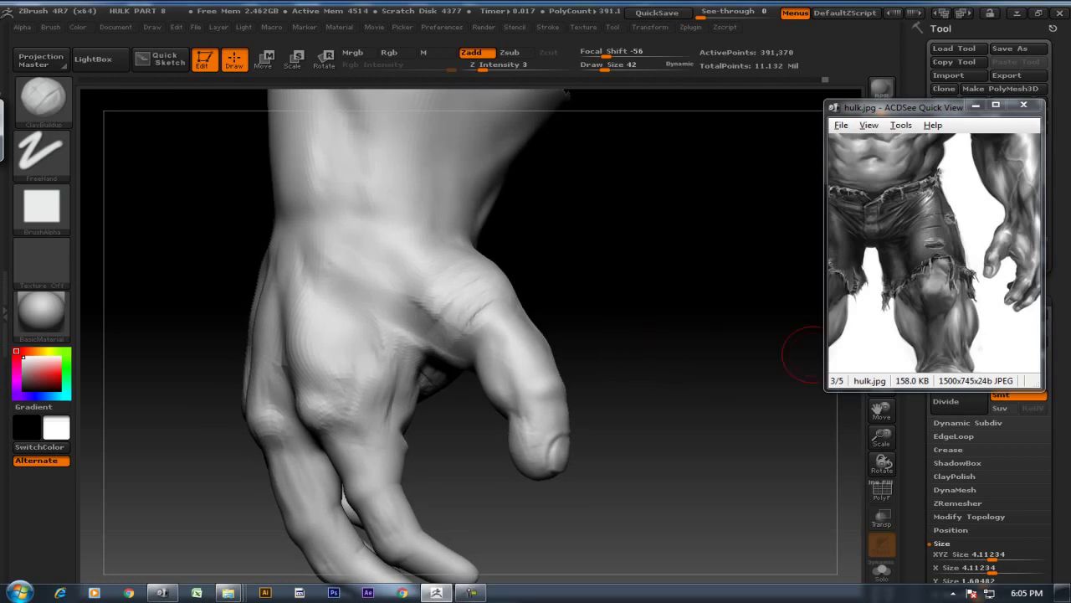
Build up and smooth a knuckle bulge at the thumb base
left_click_drag(887, 251, 1030, 251)
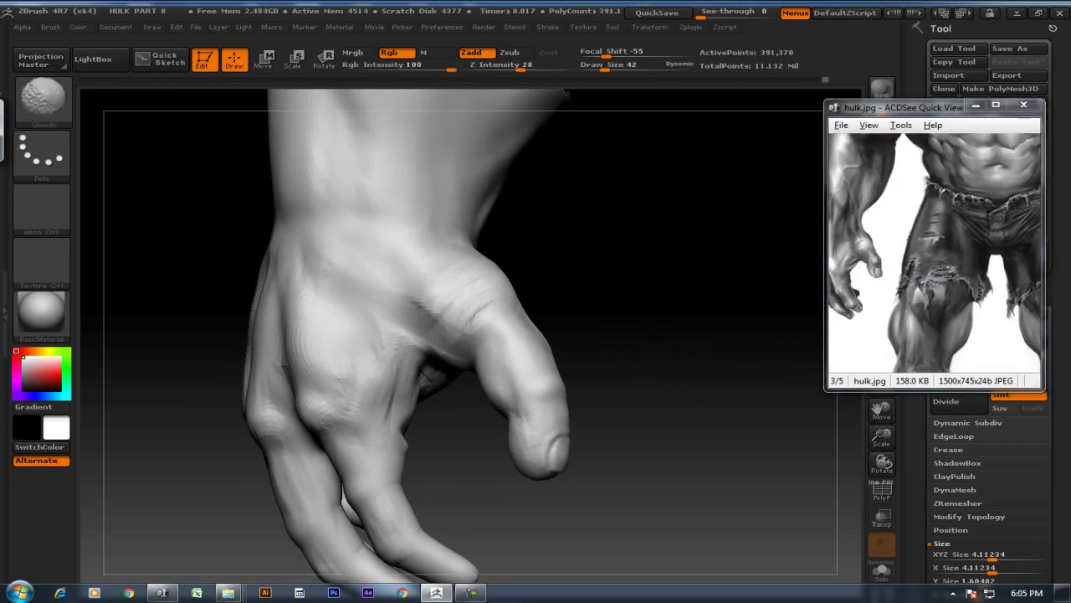
left_click_drag(686, 368, 664, 382)
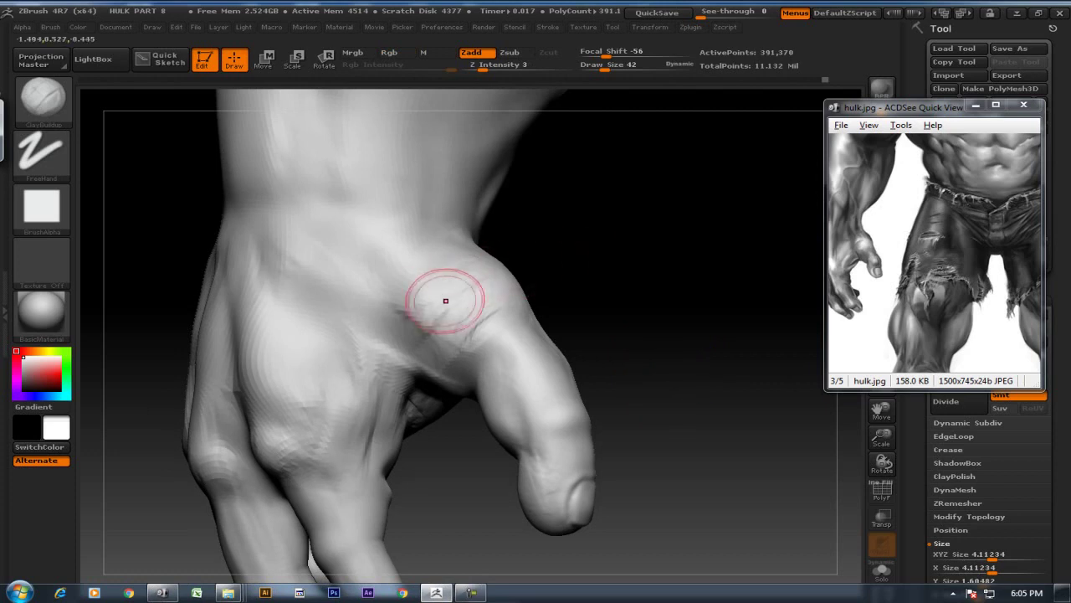
mouse_move(457, 311)
left_mouse_down()
mouse_move(459, 343)
mouse_move(489, 333)
mouse_move(468, 336)
left_mouse_up()
left_click_drag(470, 297, 432, 339)
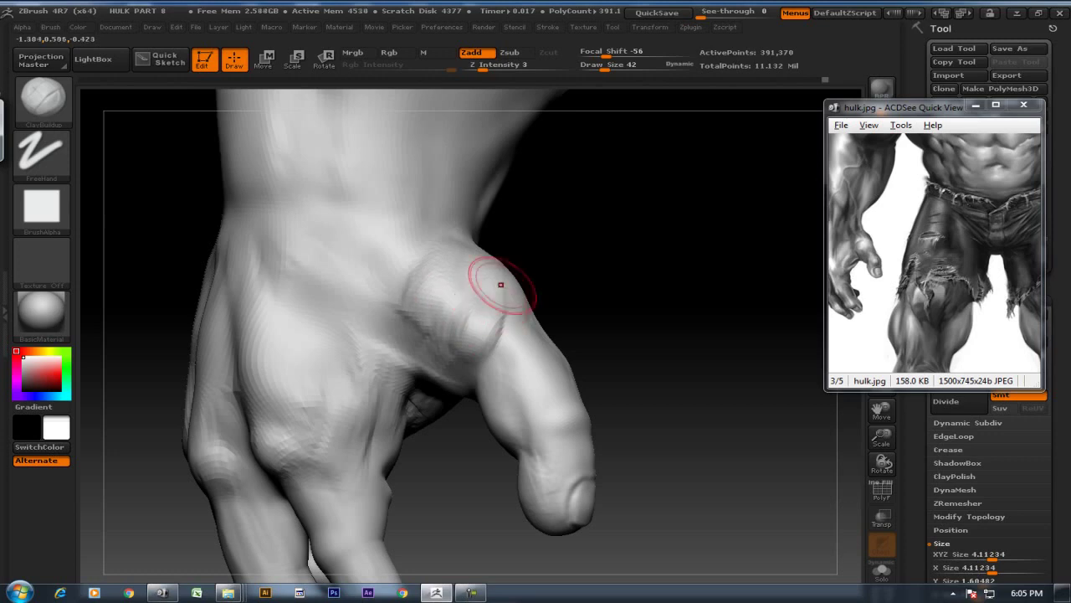
key("shift")
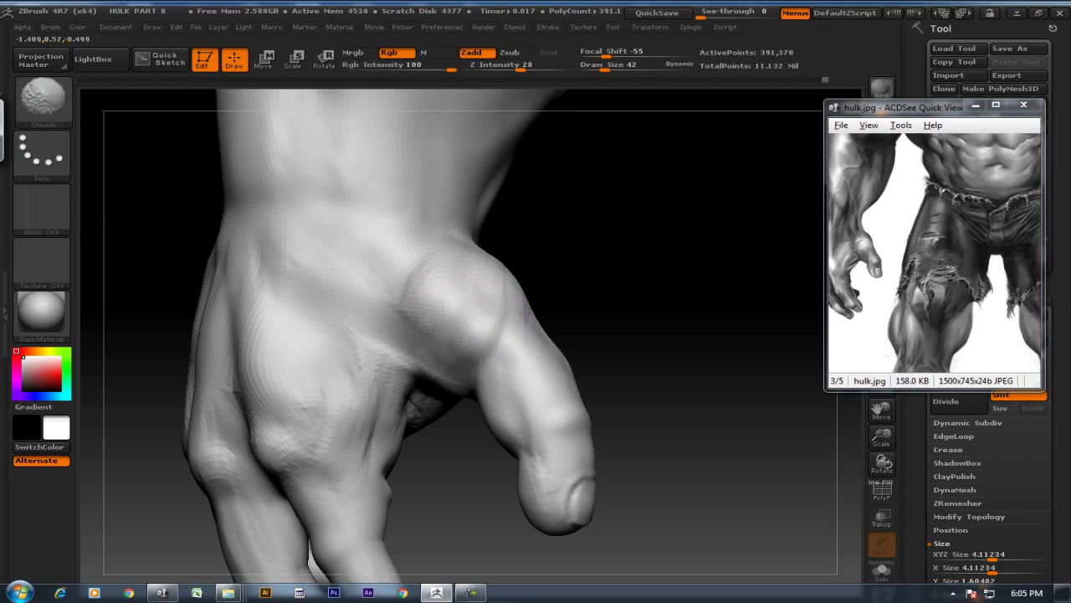
left_click_drag(418, 352, 382, 376, "shift")
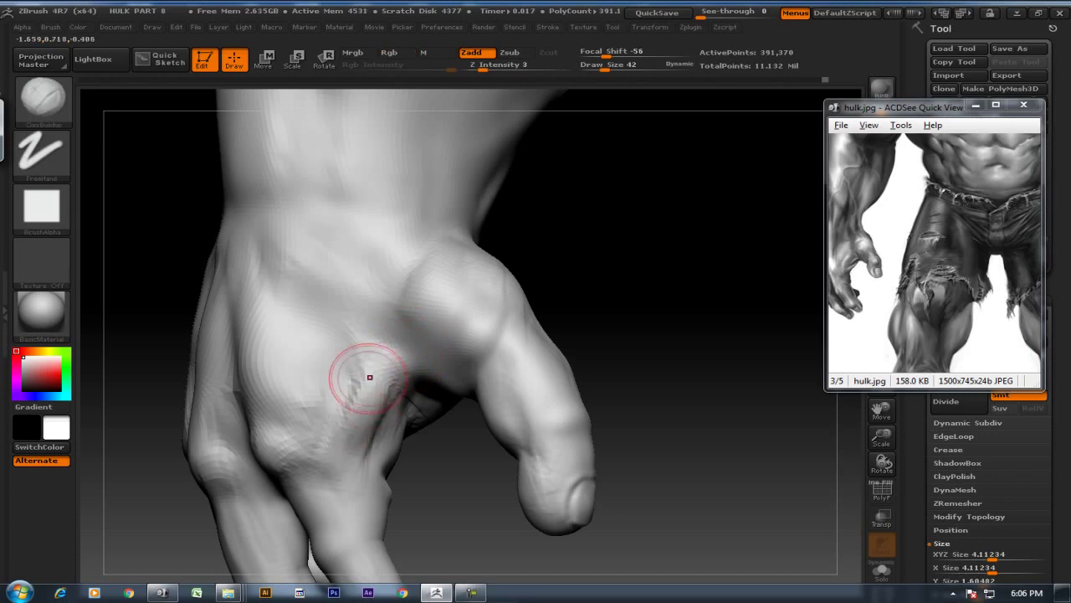
key("shift")
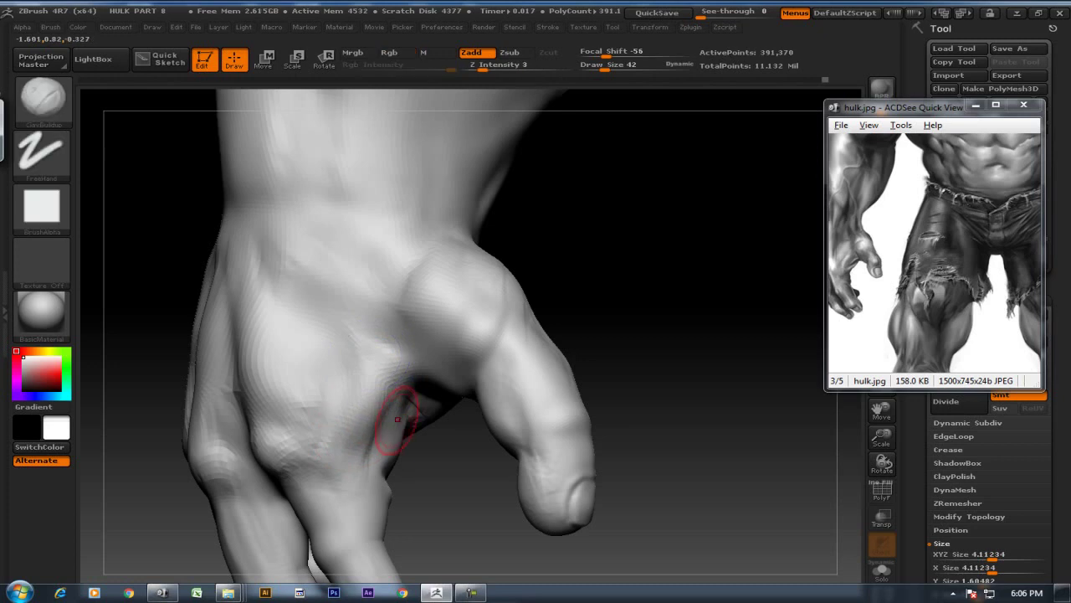
Add clay strokes and deepen the ridges across the back of the hand
left_click_drag(448, 451, 476, 417)
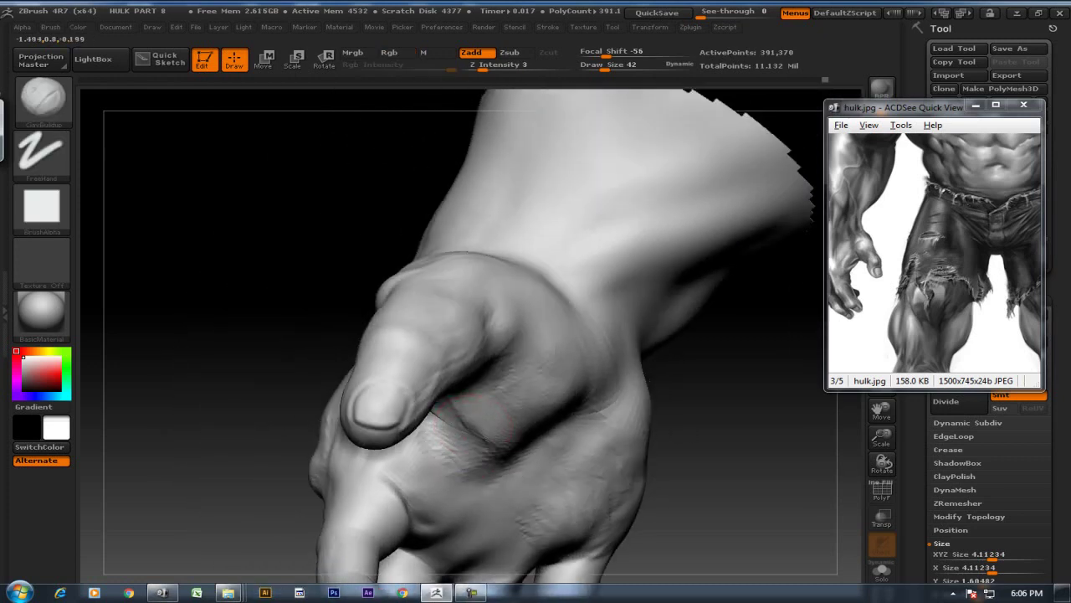
left_click_drag(651, 443, 623, 565)
left_click_drag(582, 448, 606, 392)
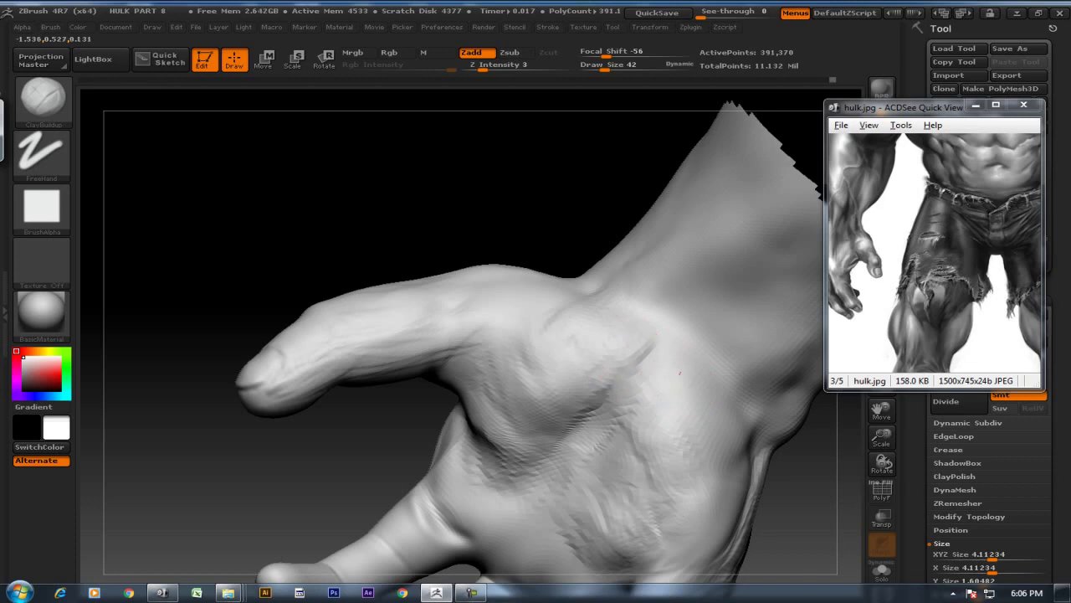
mouse_move(694, 422)
left_mouse_down()
mouse_move(720, 486)
mouse_move(712, 435)
left_mouse_up()
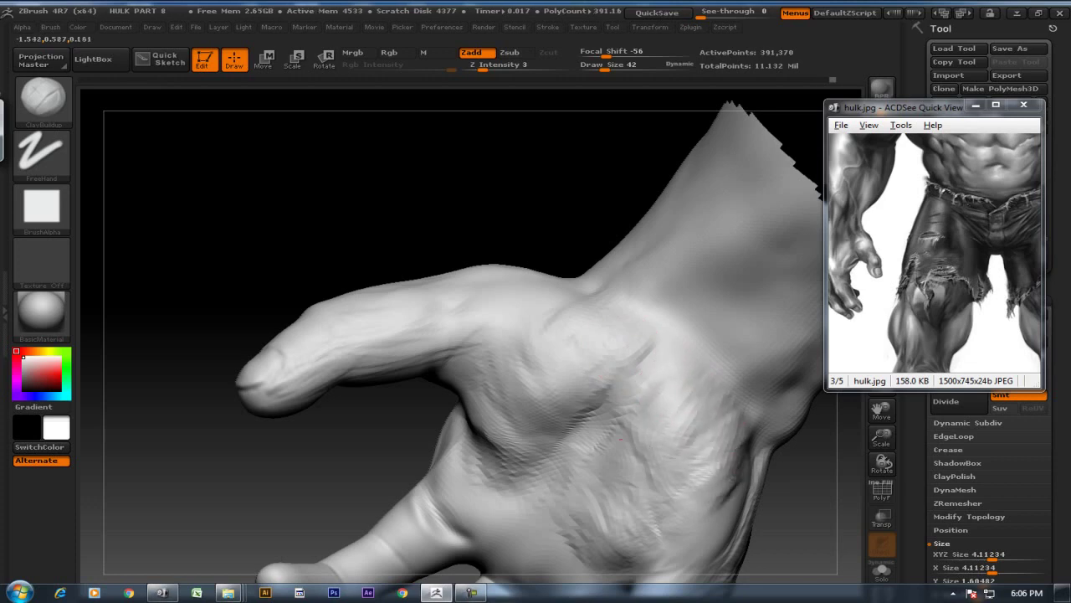
mouse_move(586, 440)
left_mouse_down()
mouse_move(611, 381)
mouse_move(578, 385)
left_mouse_up()
mouse_move(548, 469)
left_mouse_down()
mouse_move(556, 410)
mouse_move(575, 430)
mouse_move(592, 368)
left_mouse_up()
left_click_drag(615, 423, 641, 343)
left_click_drag(586, 473, 606, 418)
left_click_drag(548, 477, 541, 383)
Build up form on the lower back of the hand, then review the thumb side
left_click_drag(503, 447, 490, 418)
mouse_move(502, 469)
left_mouse_down()
mouse_move(498, 427)
mouse_move(583, 474)
left_mouse_up()
left_click_drag(626, 381, 617, 359)
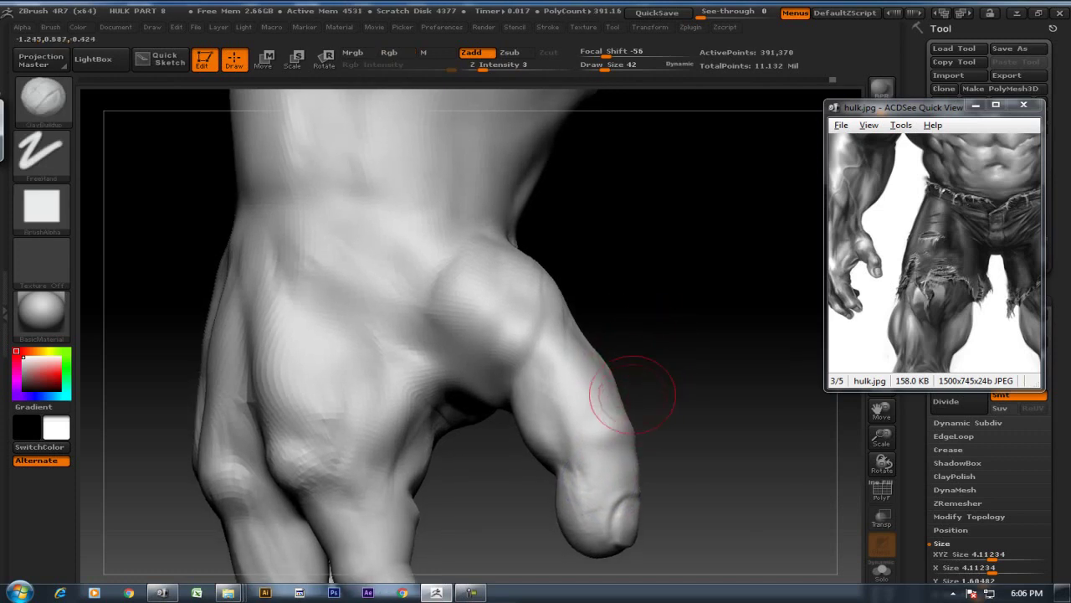
left_click_drag(691, 414, 538, 514)
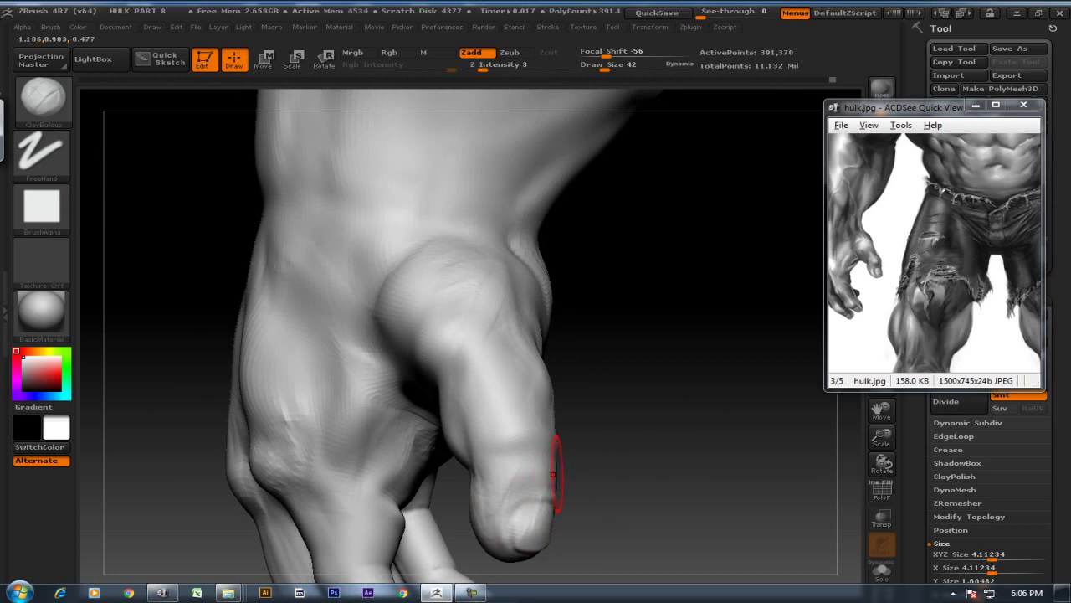
key("ctrl")
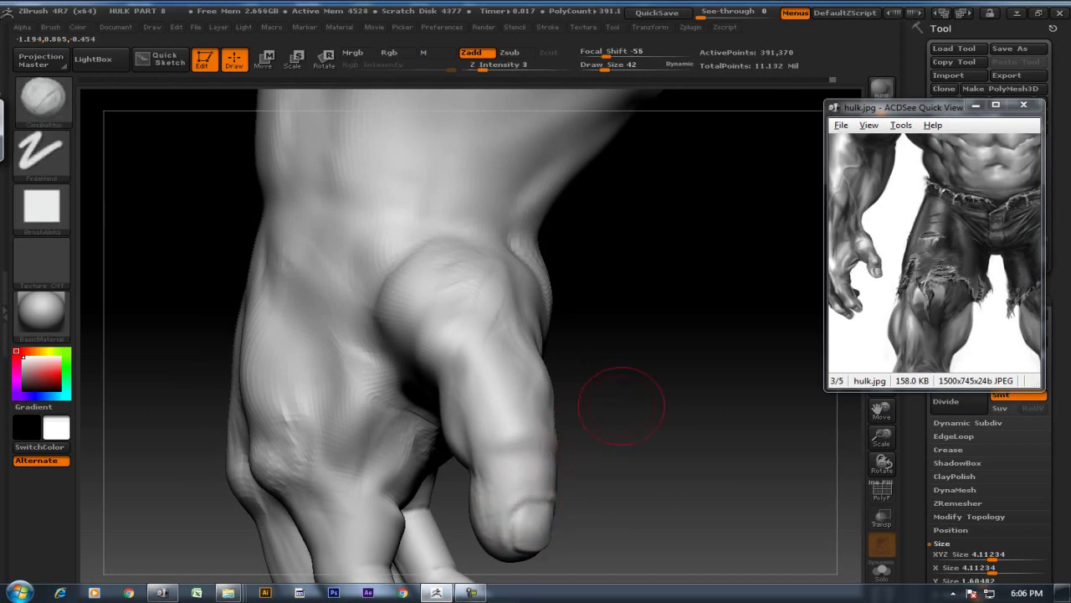
left_click_drag(617, 402, 534, 425)
At Draw Size 26, lightly smooth the finger surface while checking the thumb from several angles
key("bracketleft")
key("bracketleft")
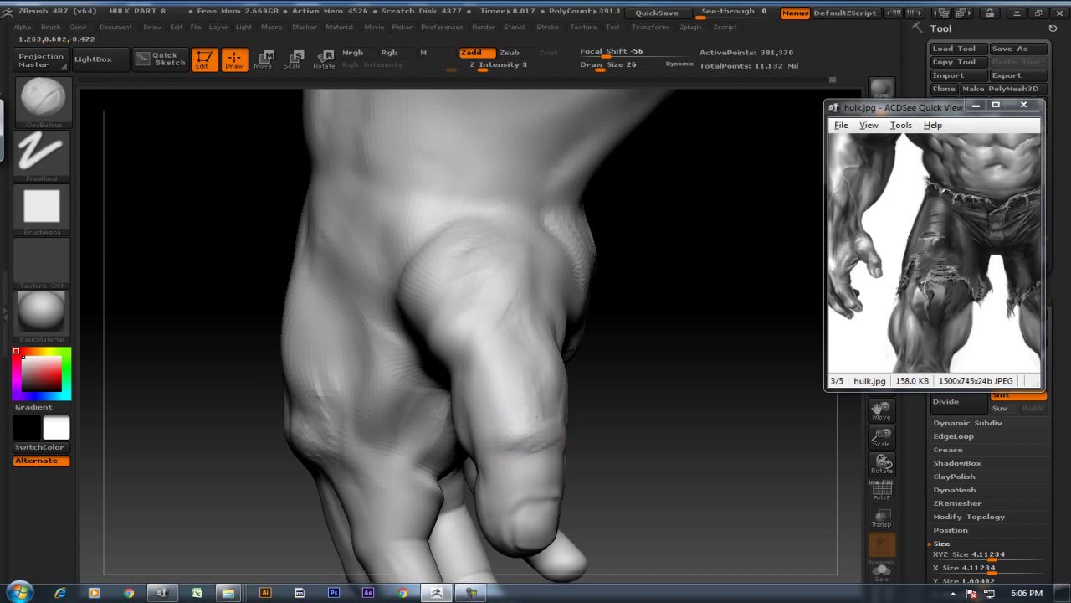
mouse_move(611, 395)
left_mouse_down()
mouse_move(652, 399)
mouse_move(641, 371)
mouse_move(627, 383)
left_mouse_up()
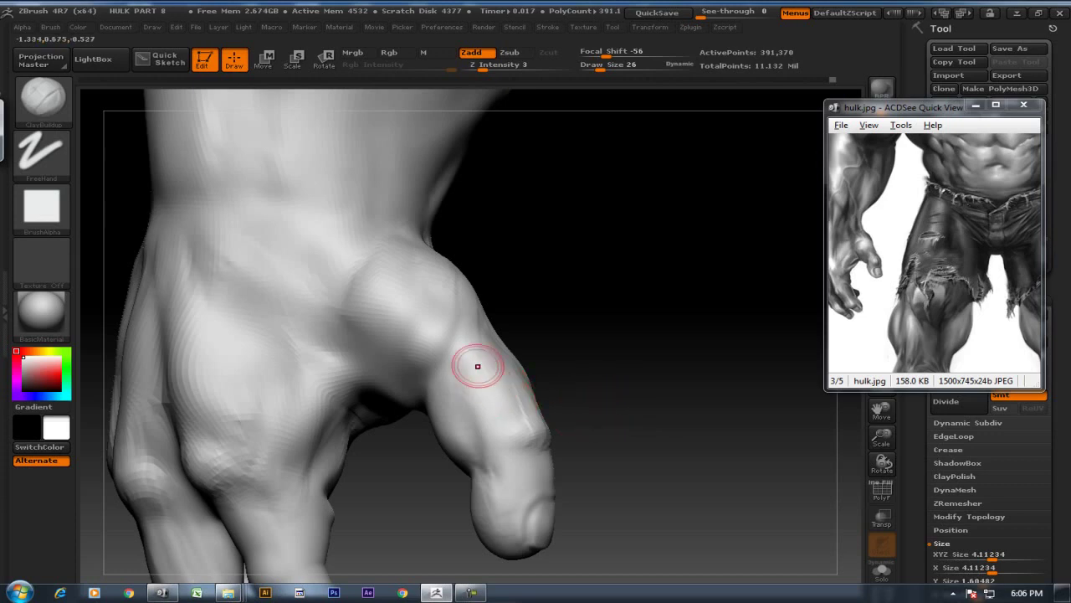
left_click_drag(555, 364, 564, 349)
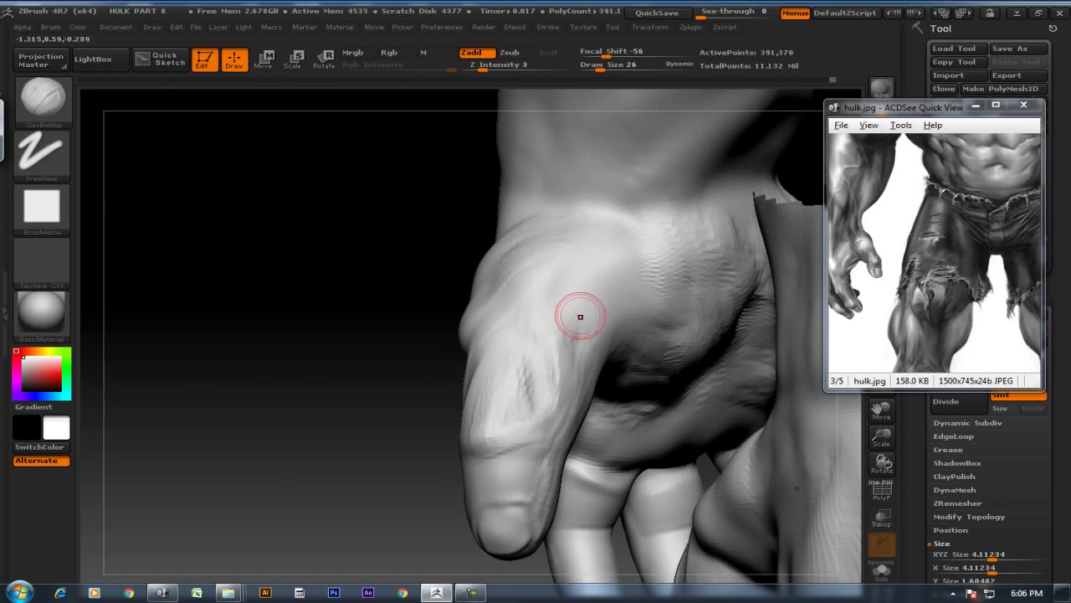
left_click_drag(438, 345, 513, 352)
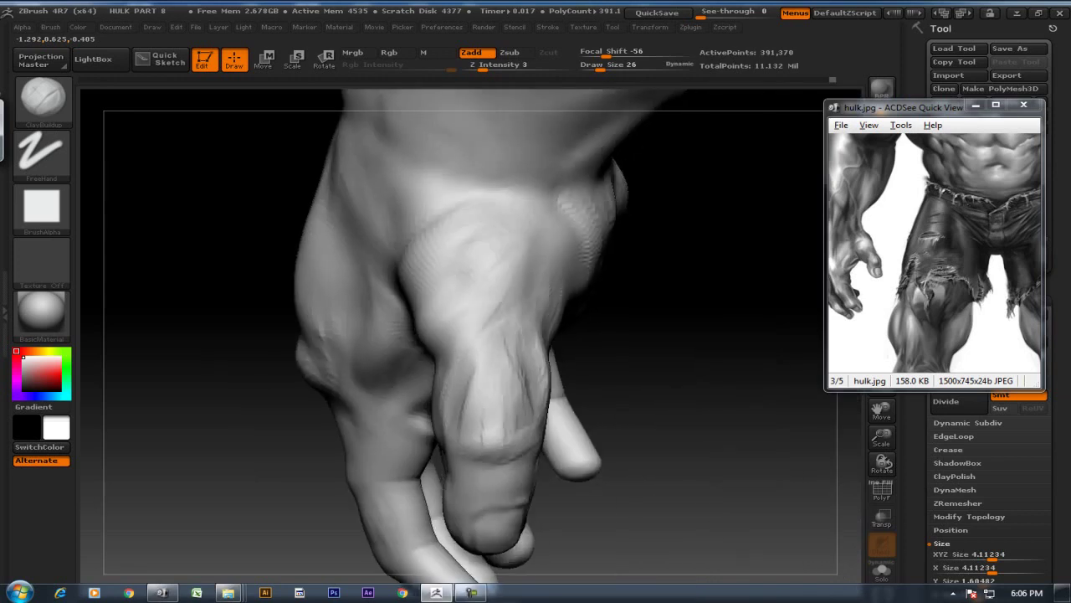
left_click_drag(517, 339, 729, 387)
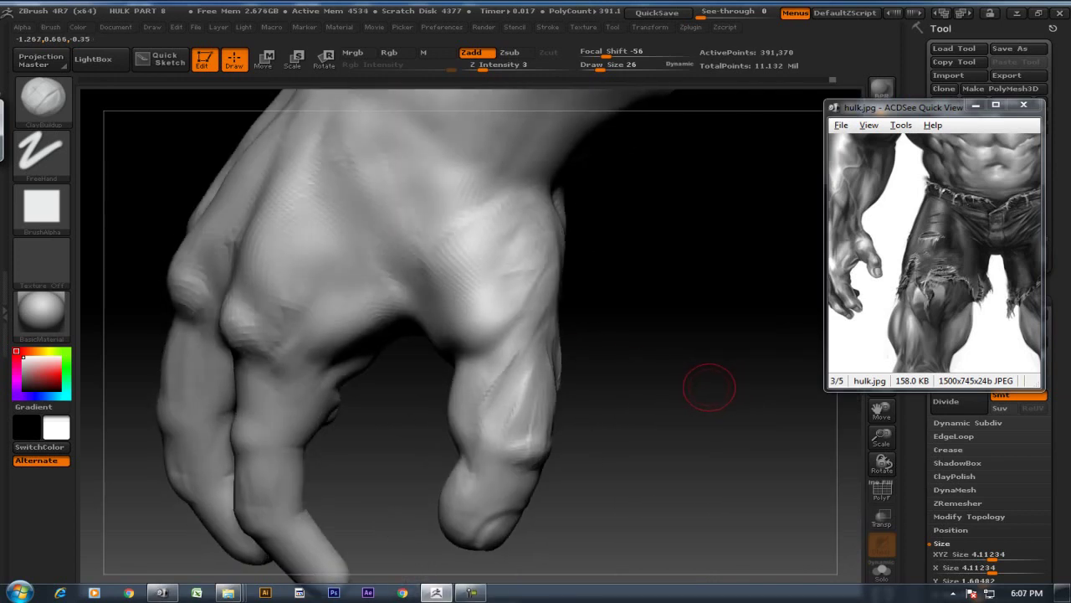
left_click_drag(710, 388, 521, 390)
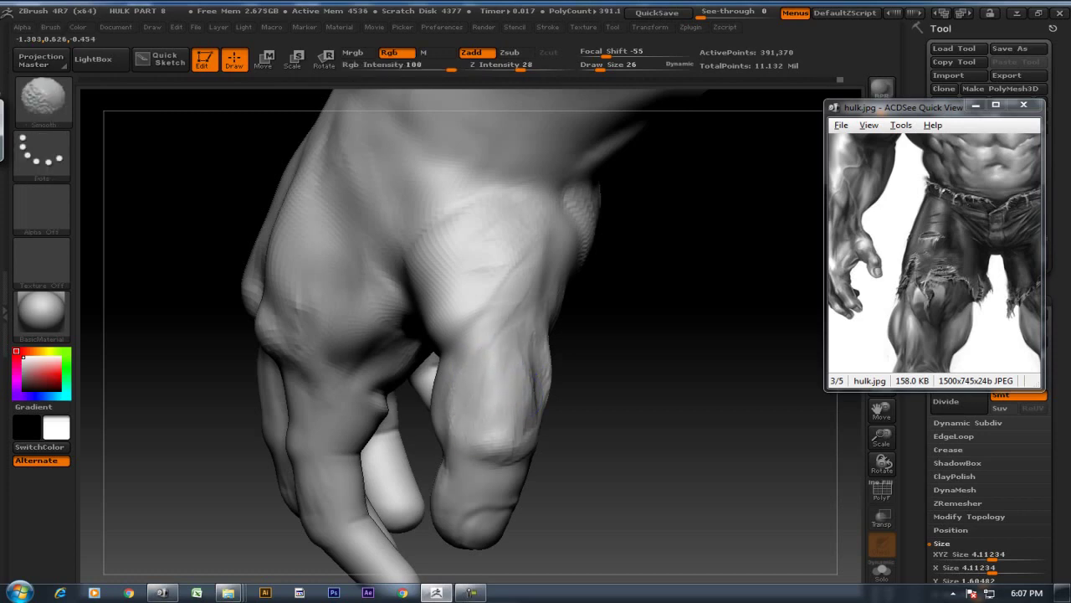
left_click_drag(586, 335, 636, 369, "alt")
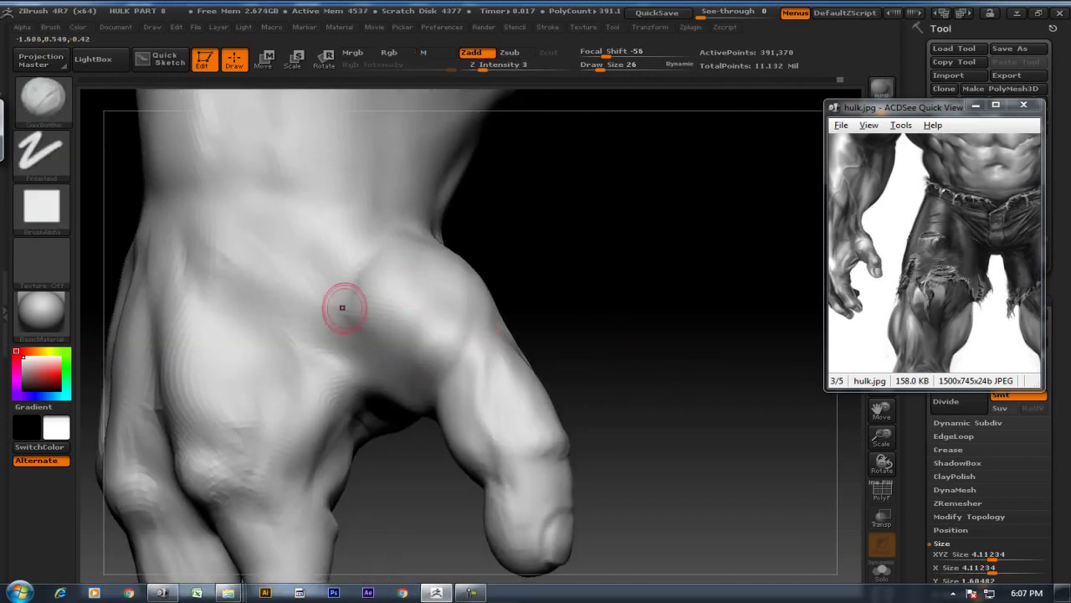
right_click_drag(397, 241, 505, 220)
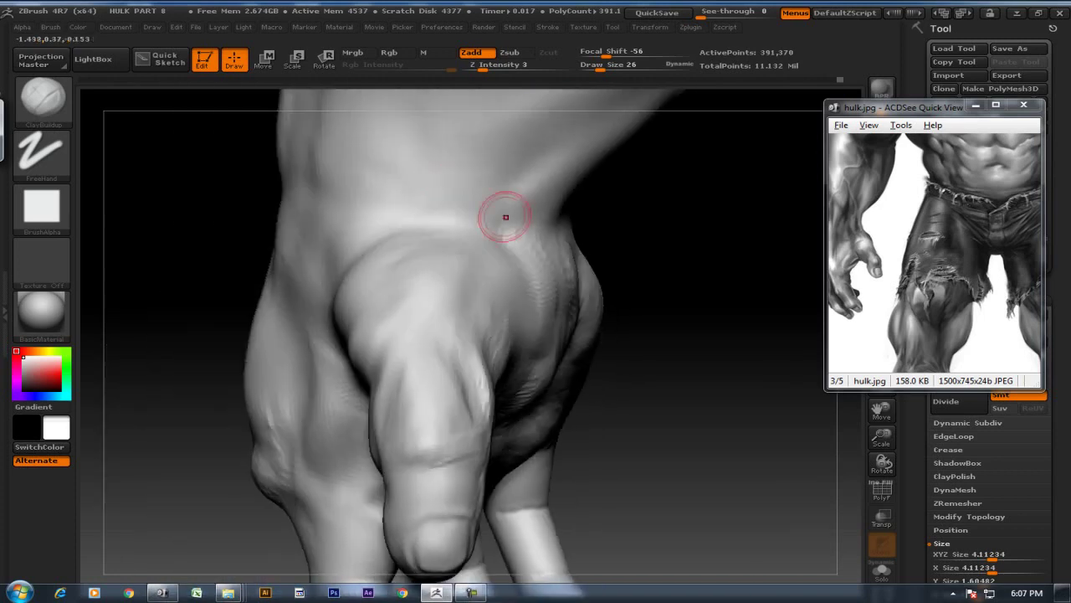
At Draw Size 46, add clay buildup across the wrist and along the knuckle edge
key("bracketright")
mouse_move(436, 218)
left_mouse_down()
mouse_move(432, 173)
mouse_move(410, 184)
left_mouse_up()
mouse_move(373, 226)
left_mouse_down()
mouse_move(440, 197)
mouse_move(473, 221)
mouse_move(410, 192)
left_mouse_up()
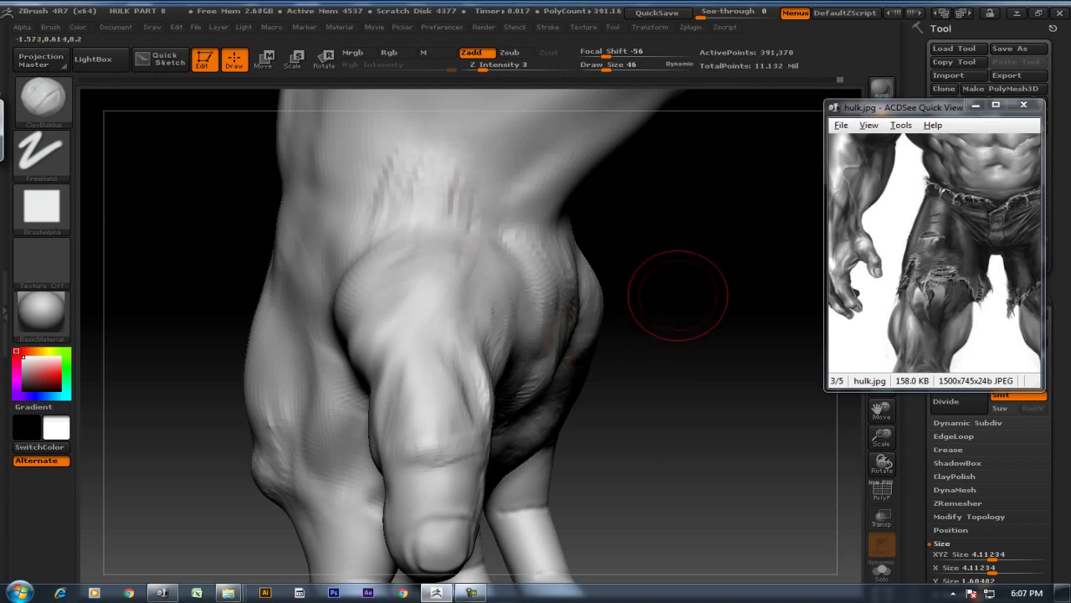
right_click_drag(694, 292, 636, 318)
right_click_drag(597, 263, 514, 246)
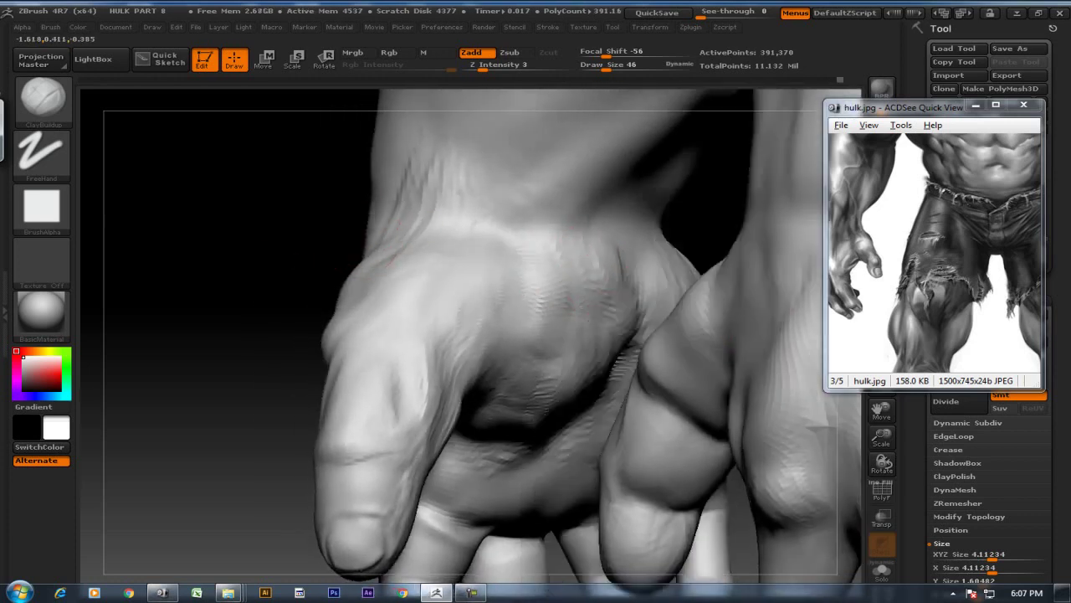
left_click_drag(568, 319, 581, 360)
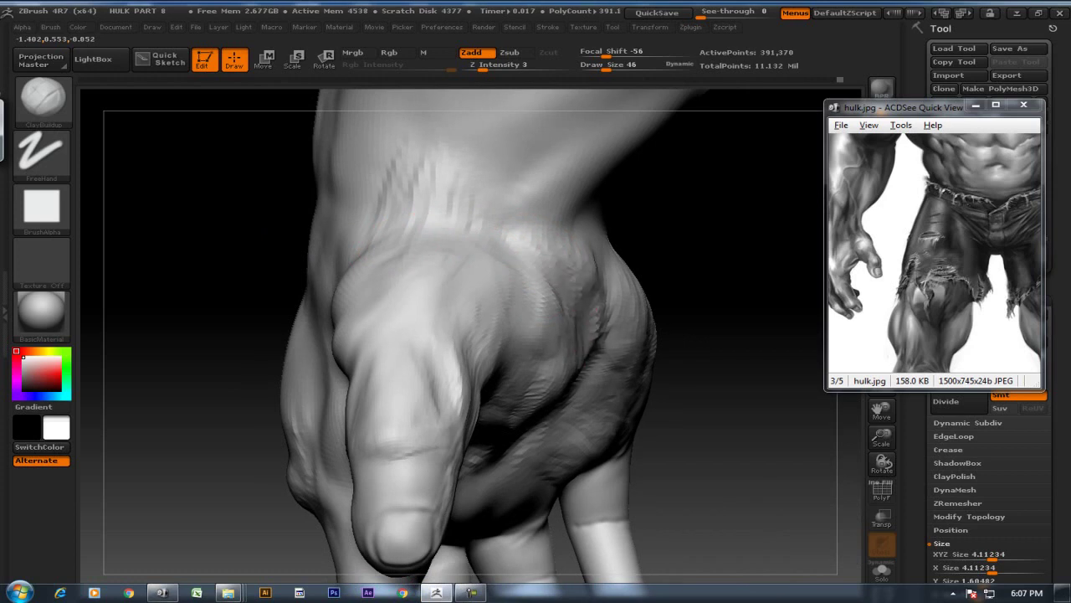
right_click_drag(593, 387, 716, 449)
mouse_move(404, 371)
right_mouse_down()
mouse_move(596, 341)
mouse_move(577, 276)
right_mouse_up()
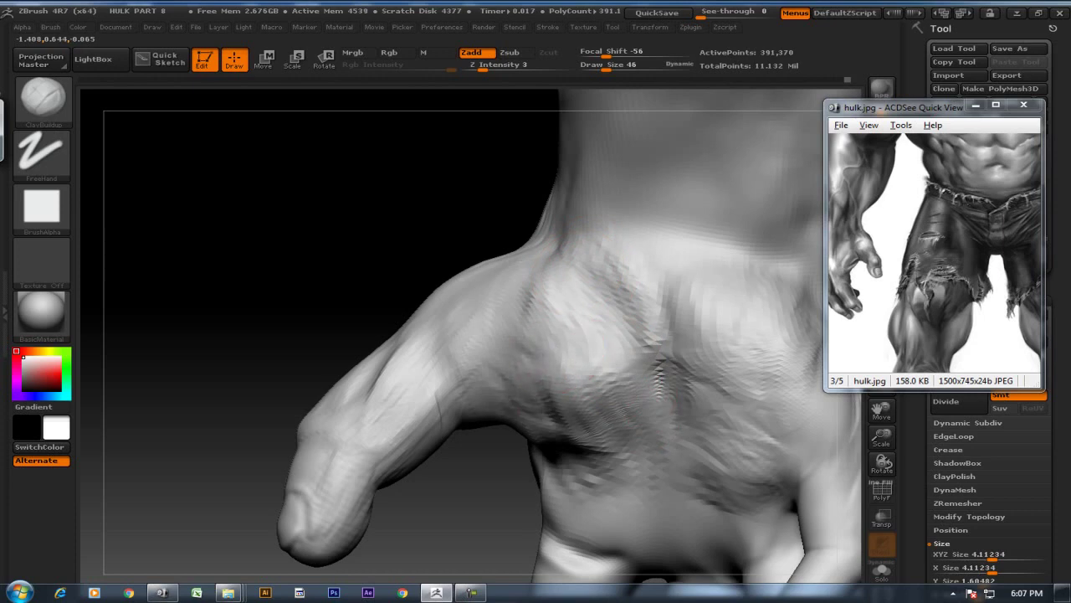
Smooth the back of the hand and the bulge above the thumb base
key("shift")
left_click_drag(648, 331, 617, 310, "shift")
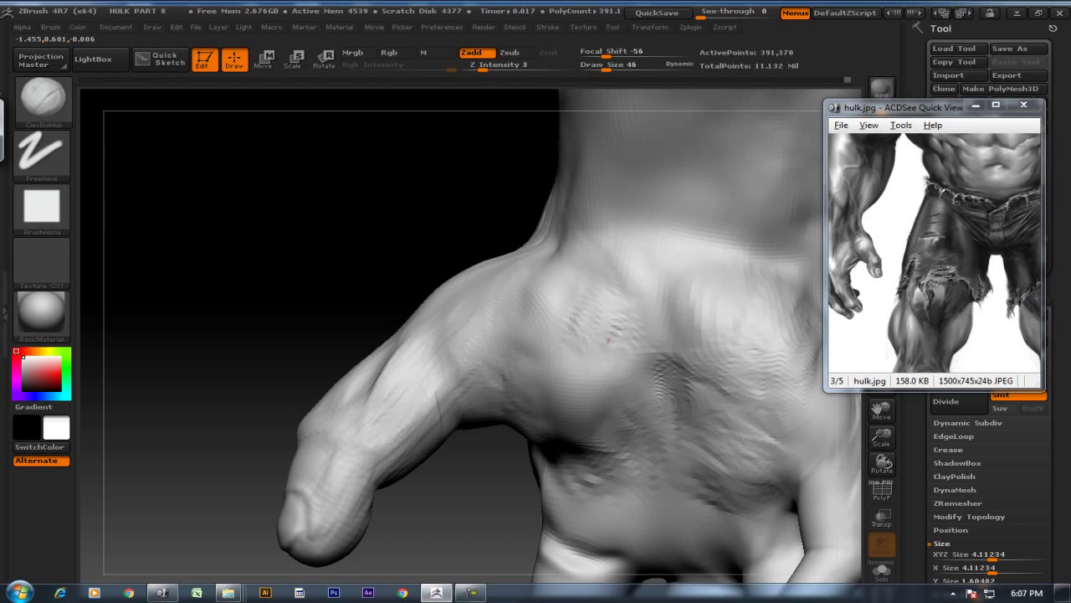
left_click_drag(595, 290, 567, 290, "shift")
key("shift")
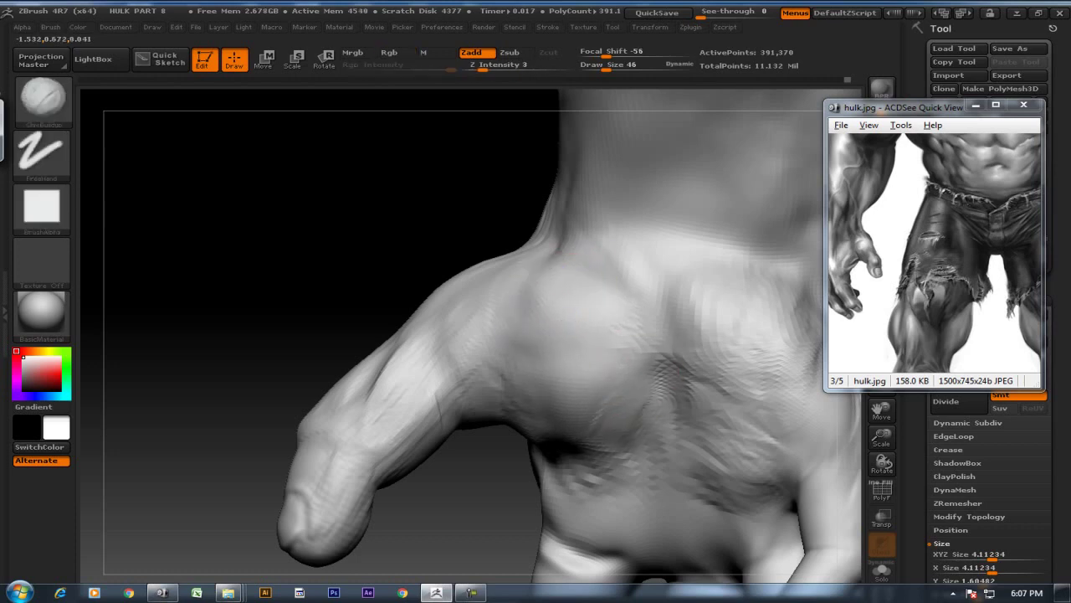
key("shift")
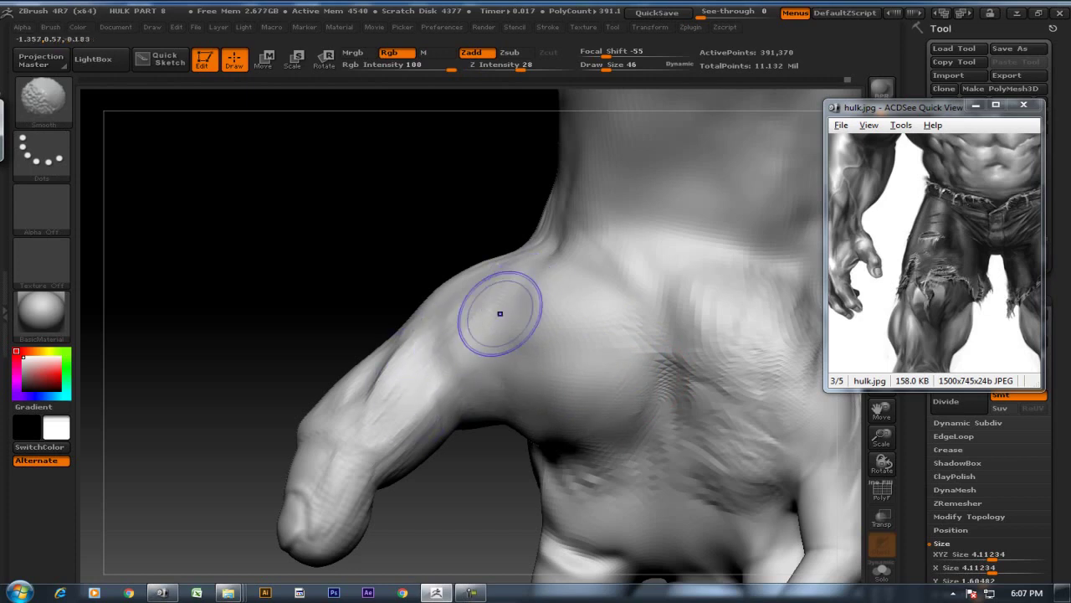
left_click_drag(488, 340, 469, 360, "shift")
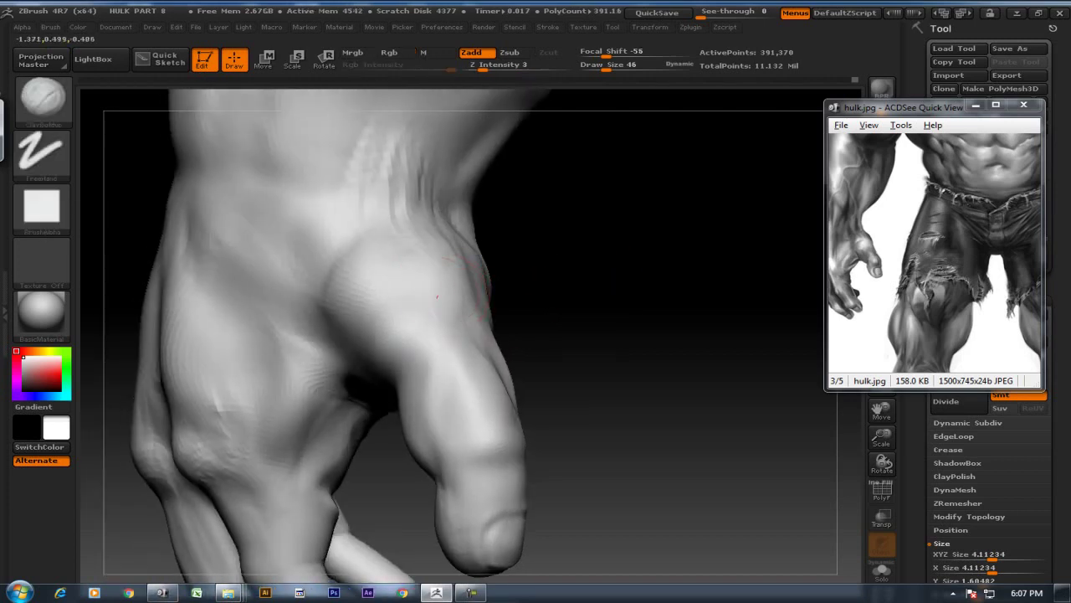
left_click_drag(413, 264, 485, 327)
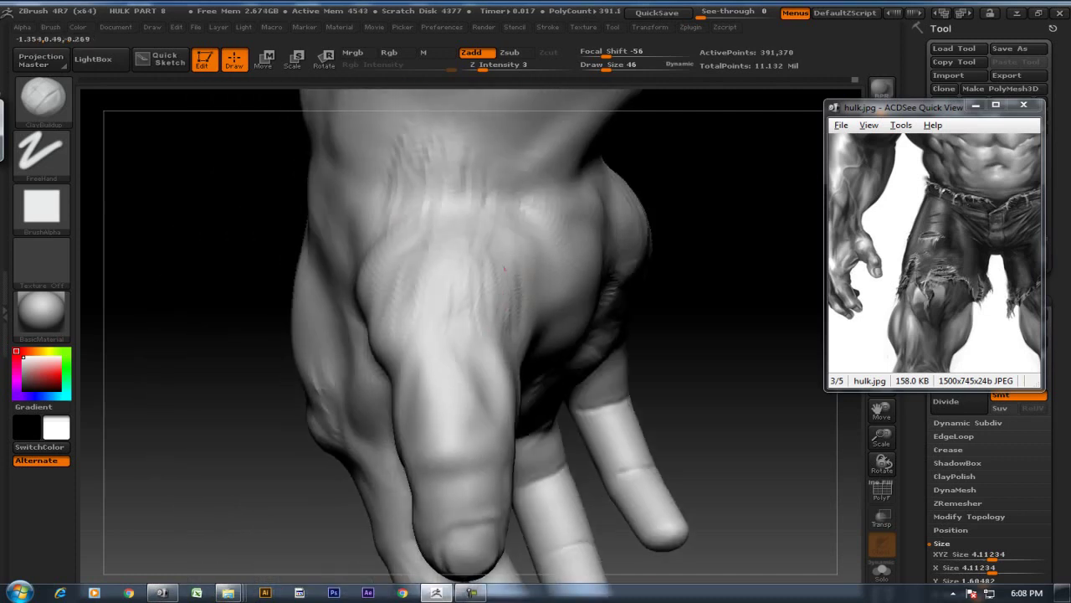
key("shift")
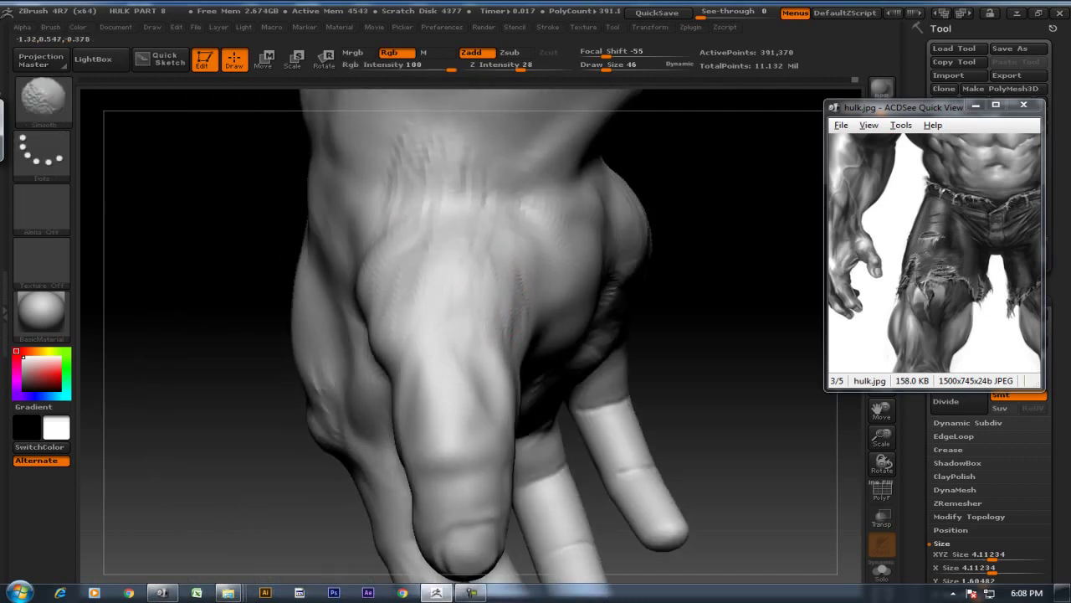
Add clay above the thumb base and smooth it into the back of the hand
left_click_drag(488, 318, 586, 376)
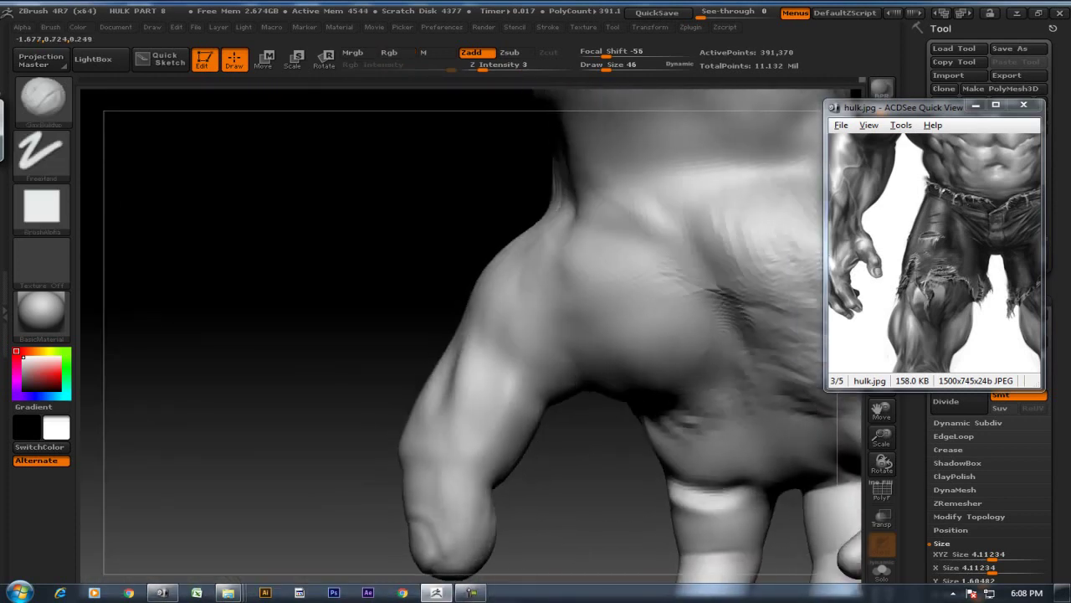
mouse_move(478, 275)
left_mouse_down()
mouse_move(507, 289)
mouse_move(544, 251)
left_mouse_up()
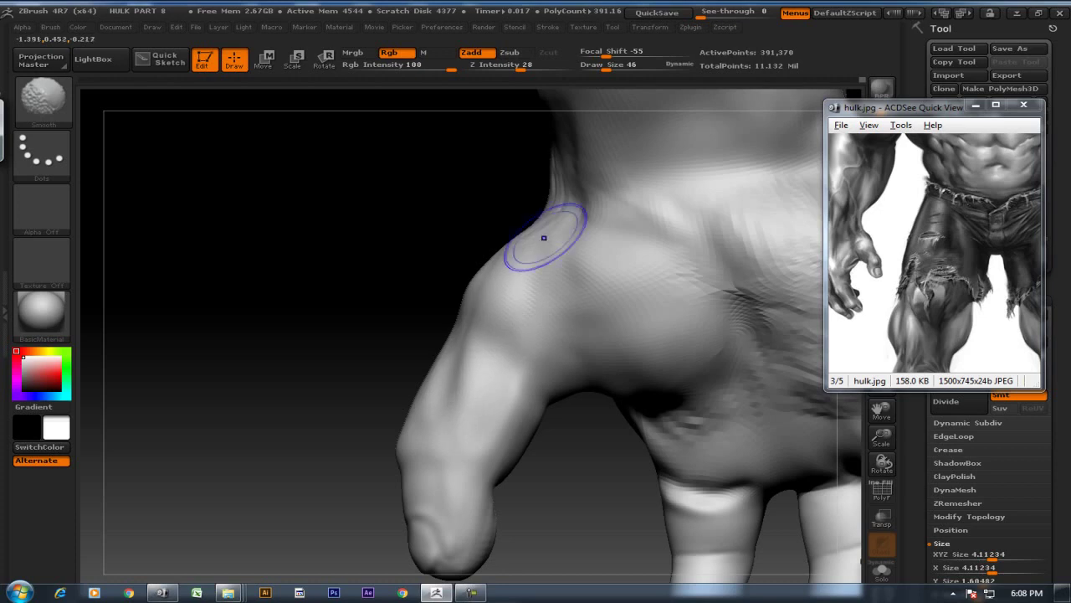
left_click_drag(545, 239, 566, 282, "shift")
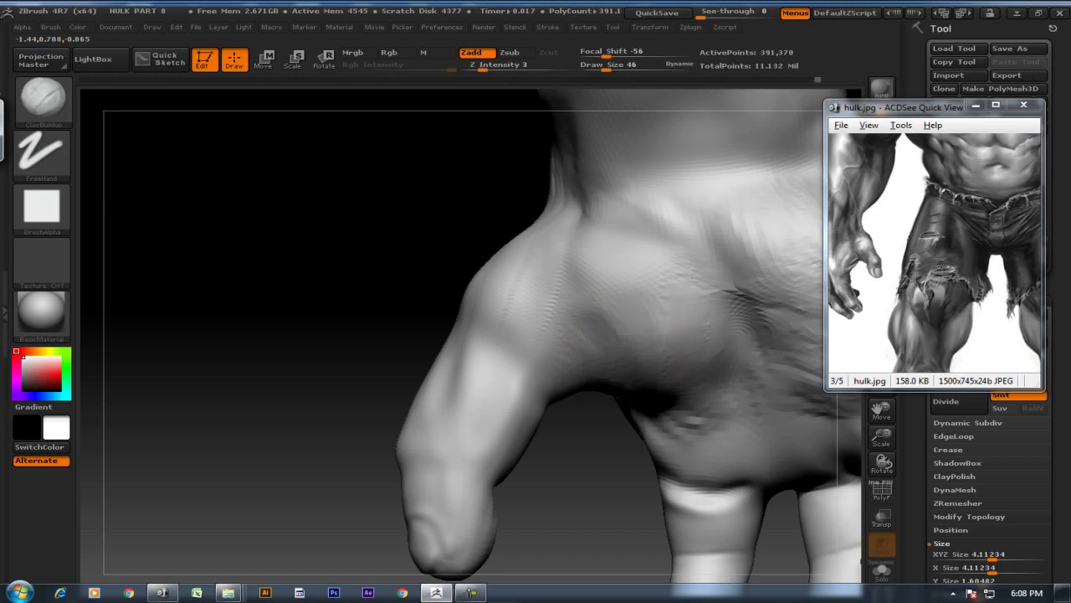
left_click_drag(585, 275, 620, 268, "shift")
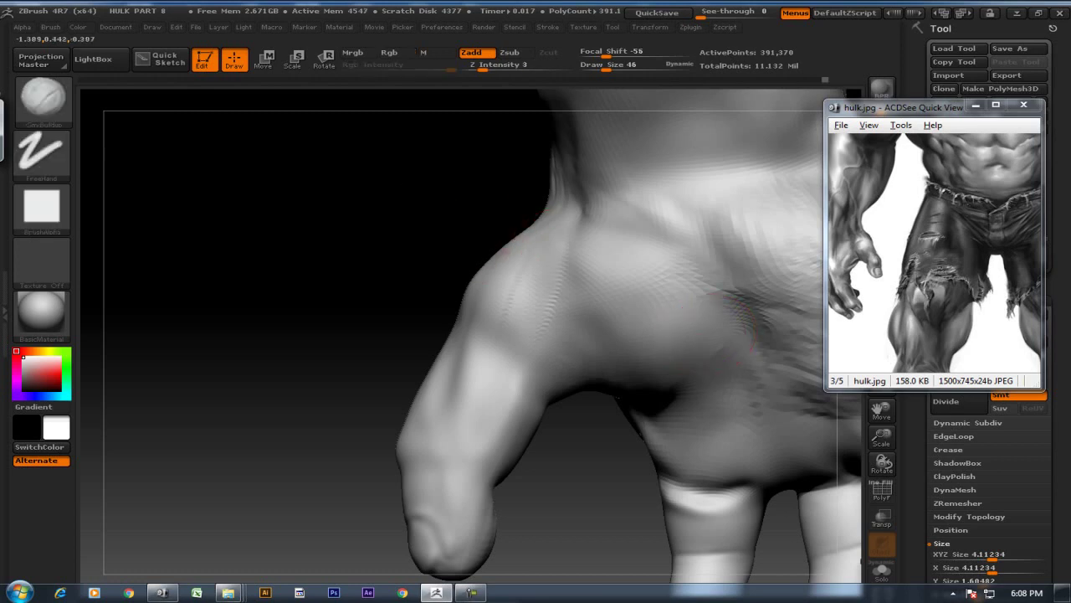
left_click_drag(452, 218, 599, 251)
mouse_move(736, 276)
left_mouse_down()
mouse_move(712, 268)
mouse_move(717, 292)
left_mouse_up()
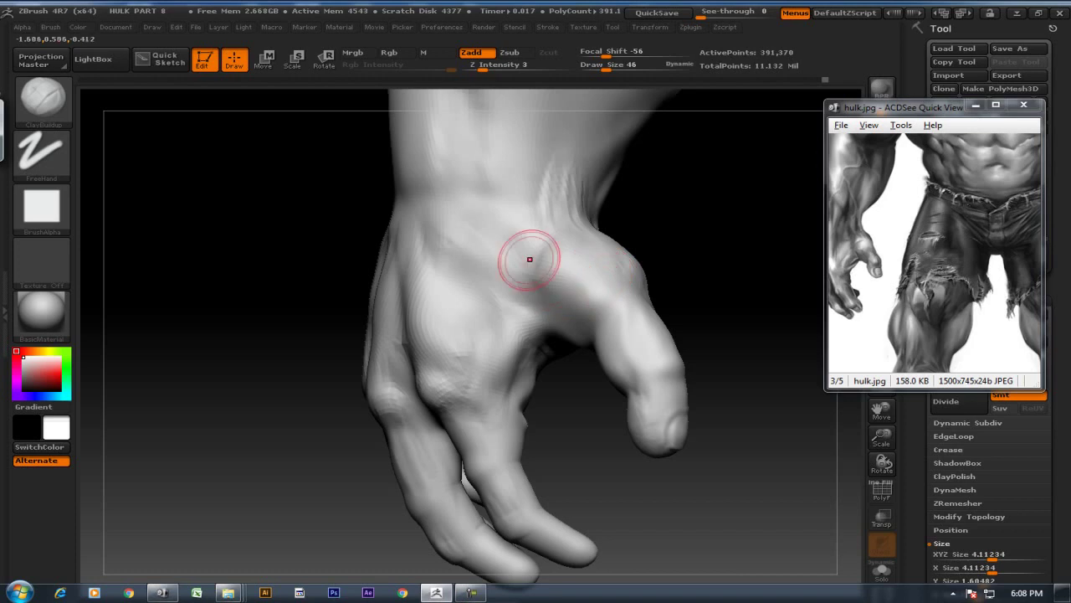
Carve a tendon groove down the back of the wrist and a small hand depression with the Standard brush
key("b")
key("s")
key("t")
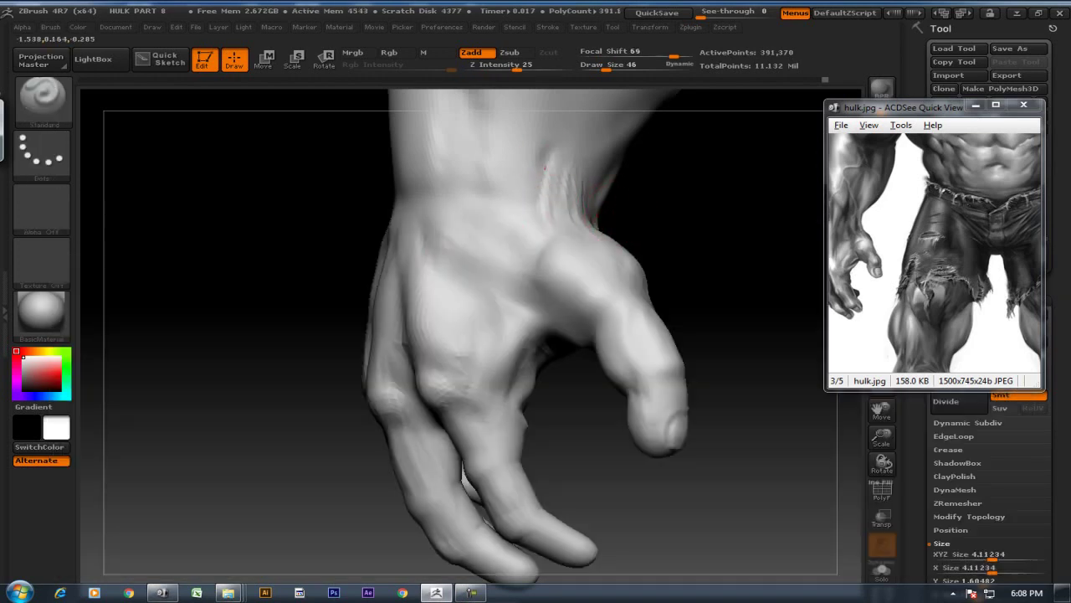
left_click_drag(653, 185, 624, 209)
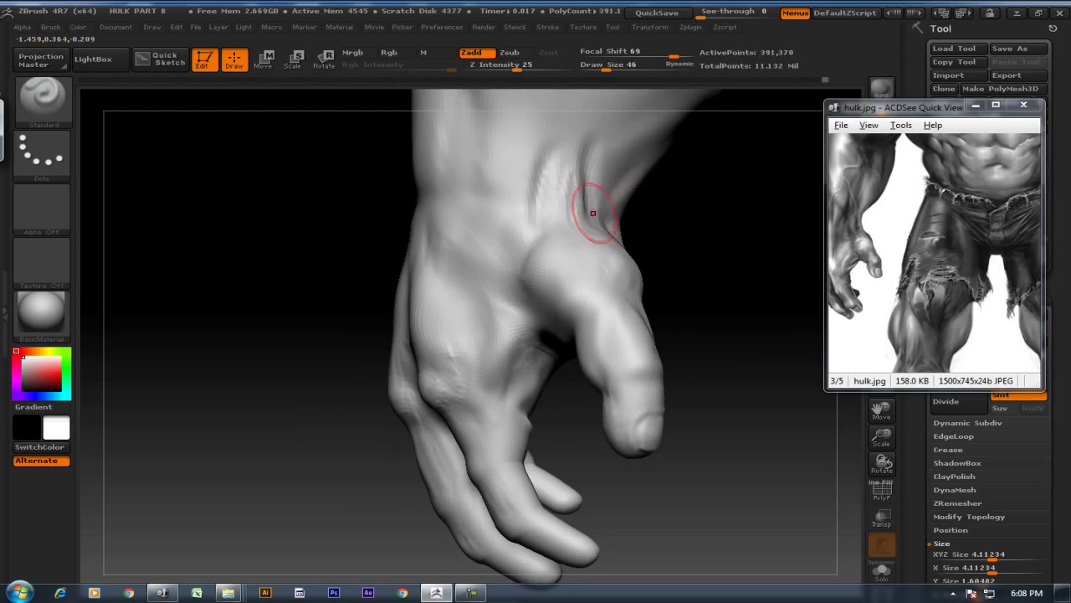
left_click_drag(693, 258, 752, 251)
left_click_drag(929, 251, 929, 268)
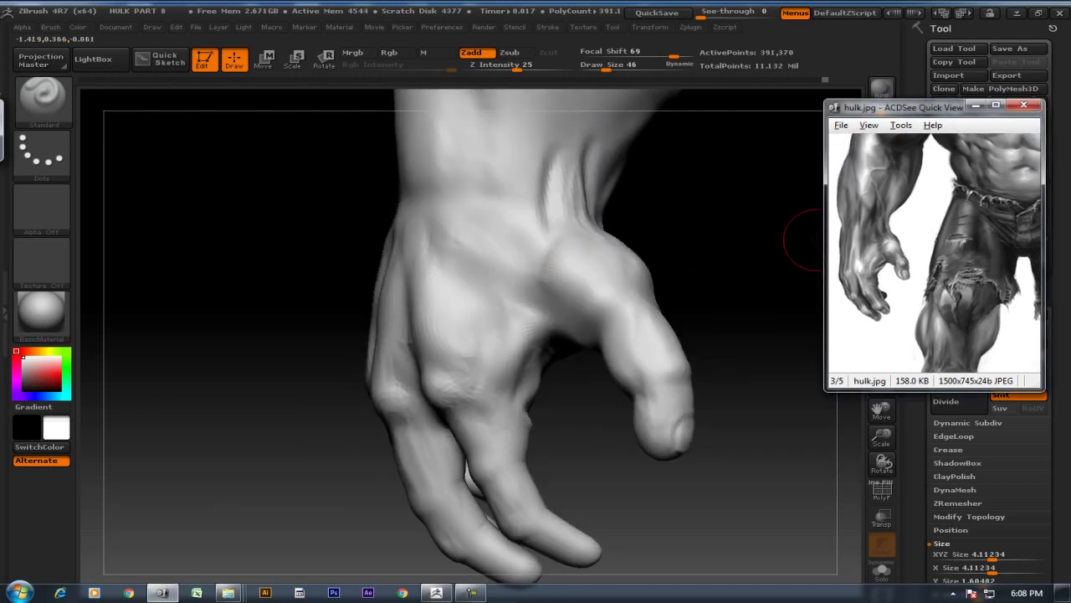
left_click_drag(708, 223, 634, 240)
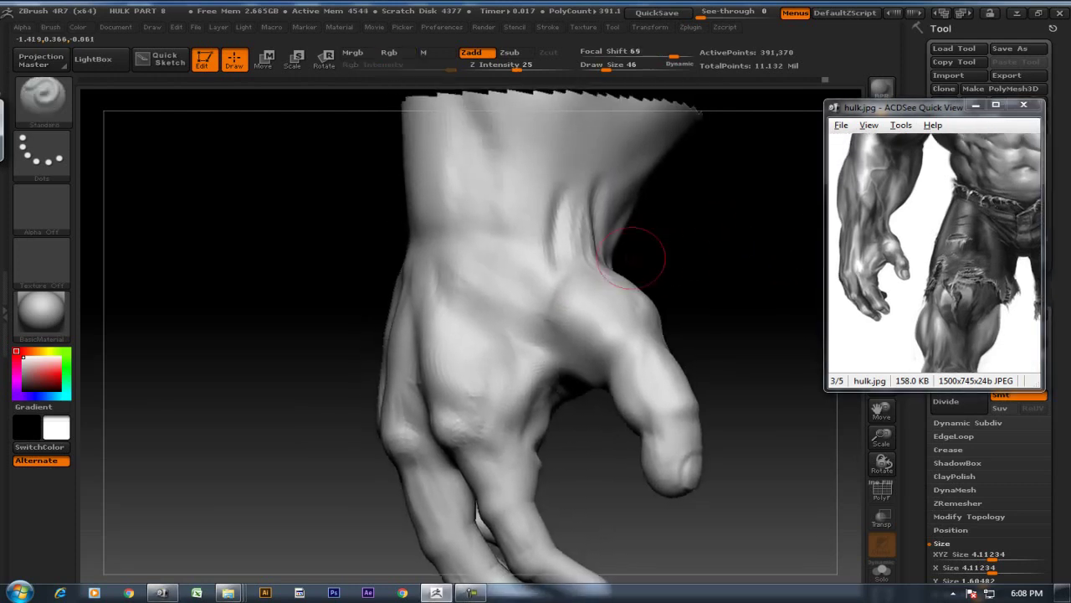
mouse_move(492, 196)
left_mouse_down()
mouse_move(477, 304)
mouse_move(483, 272)
left_mouse_up()
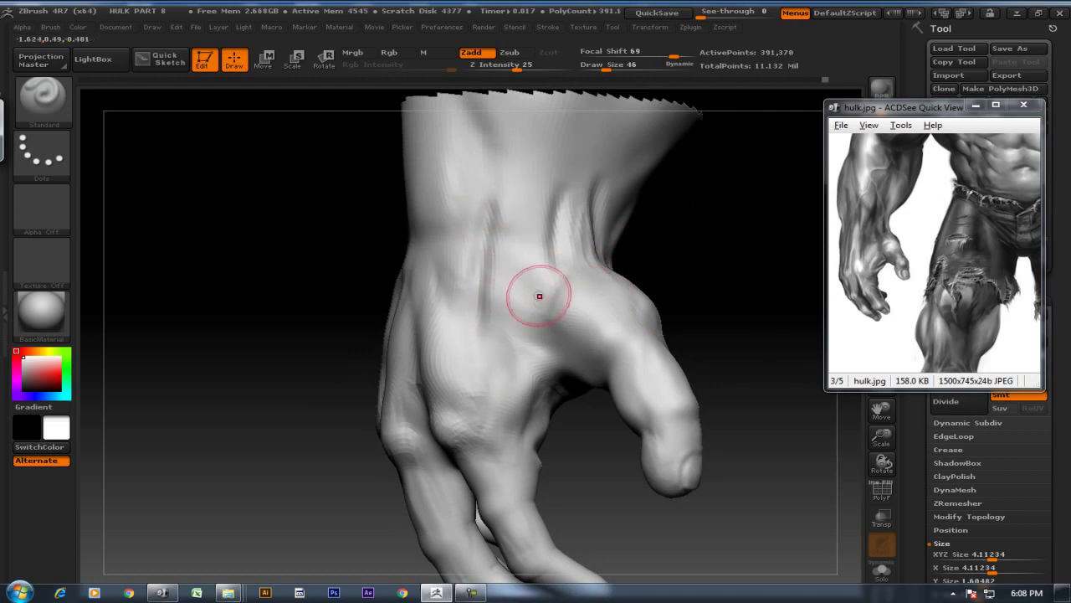
left_click_drag(490, 287, 511, 292)
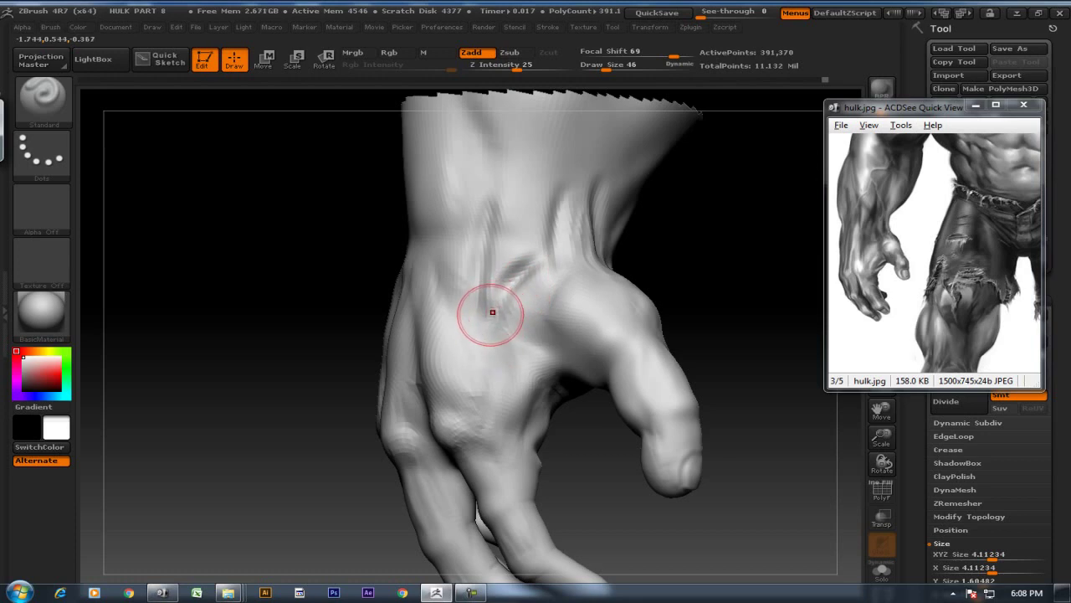
Build up clay ridges on the wrist and back of the hand with ClayBuildup
key("b")
left_click(108, 272)
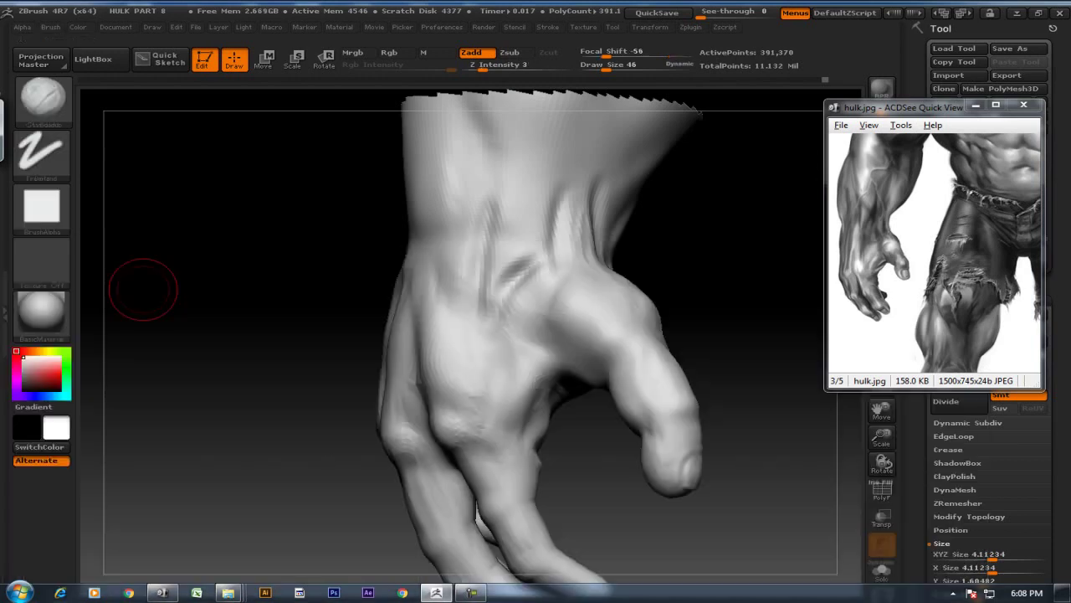
mouse_move(641, 241)
left_mouse_down()
mouse_move(447, 210)
mouse_move(435, 302)
left_mouse_up()
left_click_drag(426, 241, 416, 282)
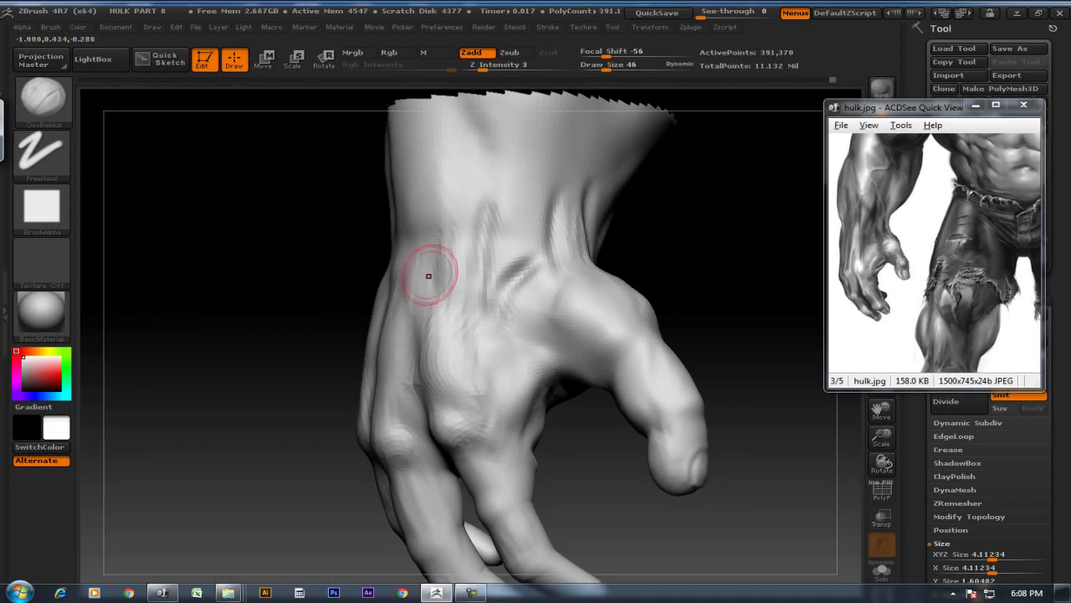
Smooth out the rough vein streaks on the back of the hand
key("shift")
mouse_move(634, 204)
left_mouse_down()
mouse_move(601, 223)
mouse_move(570, 201)
mouse_move(569, 261)
mouse_move(521, 280)
mouse_move(531, 310)
mouse_move(478, 389)
left_mouse_up()
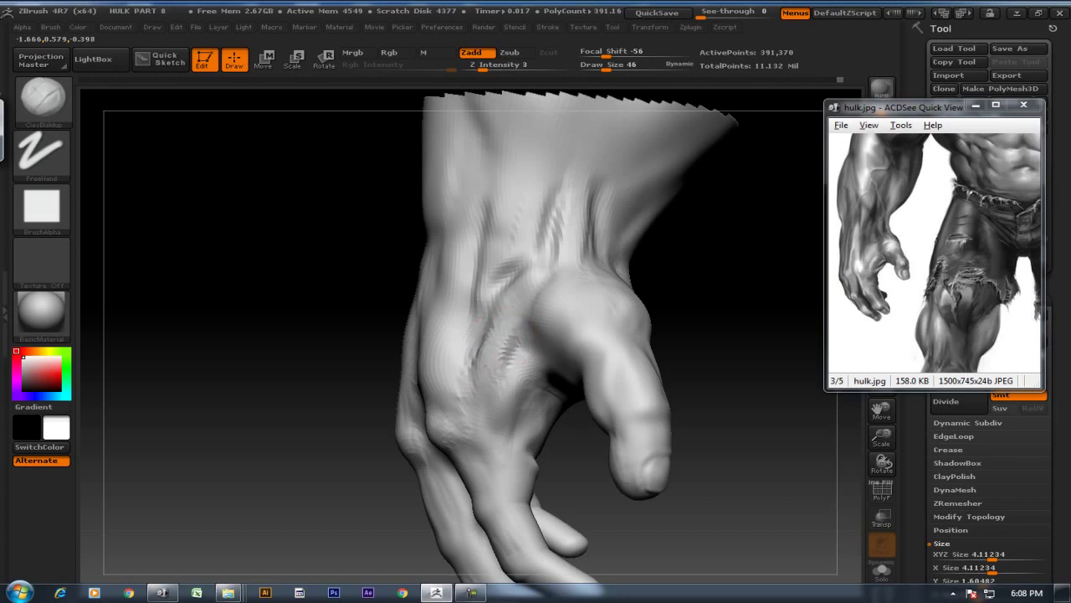
left_click_drag(478, 351, 507, 351, "shift")
left_click_drag(547, 147, 555, 251, "shift")
mouse_move(402, 335)
left_mouse_down()
mouse_move(459, 315)
mouse_move(429, 392)
left_mouse_up()
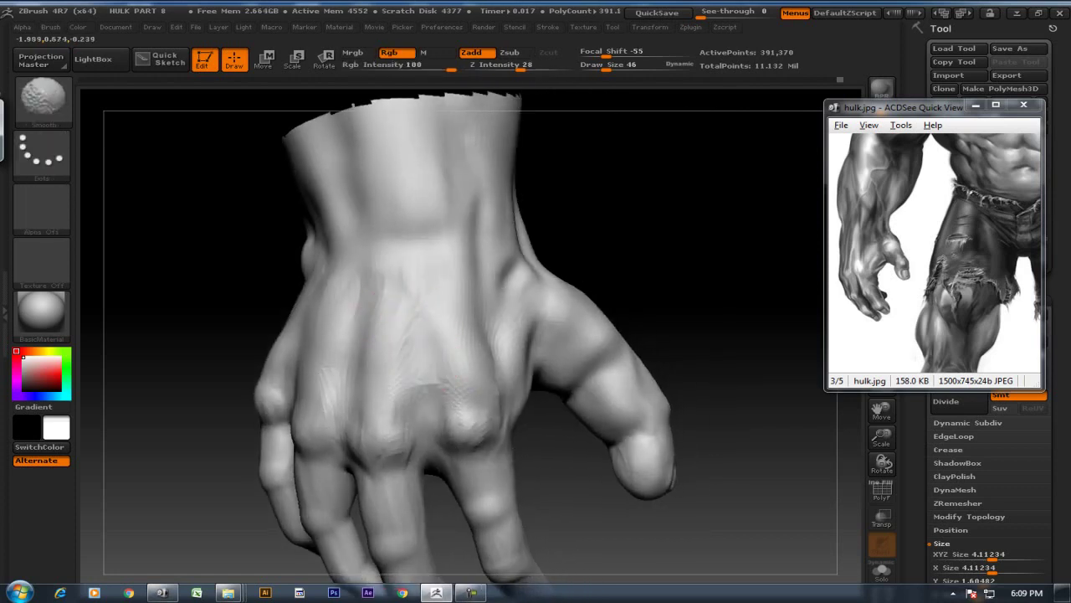
Orbit around the hand and sculpt a small crease near the thumb tip with ClayBuildup
left_click_drag(644, 277, 610, 262)
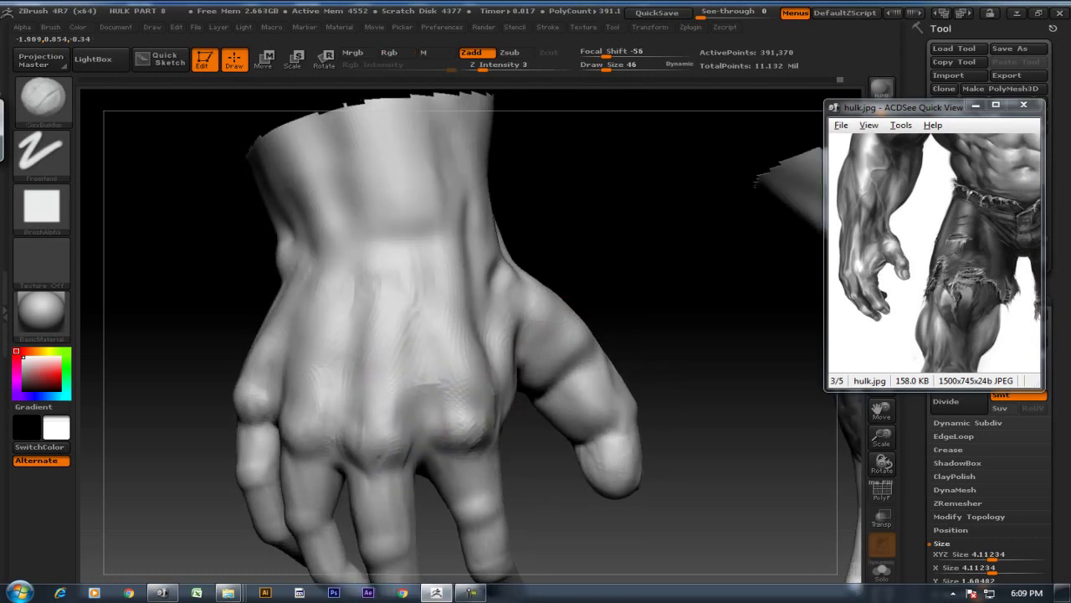
mouse_move(636, 251)
left_mouse_down()
mouse_move(593, 263)
mouse_move(683, 276)
mouse_move(555, 342)
left_mouse_up()
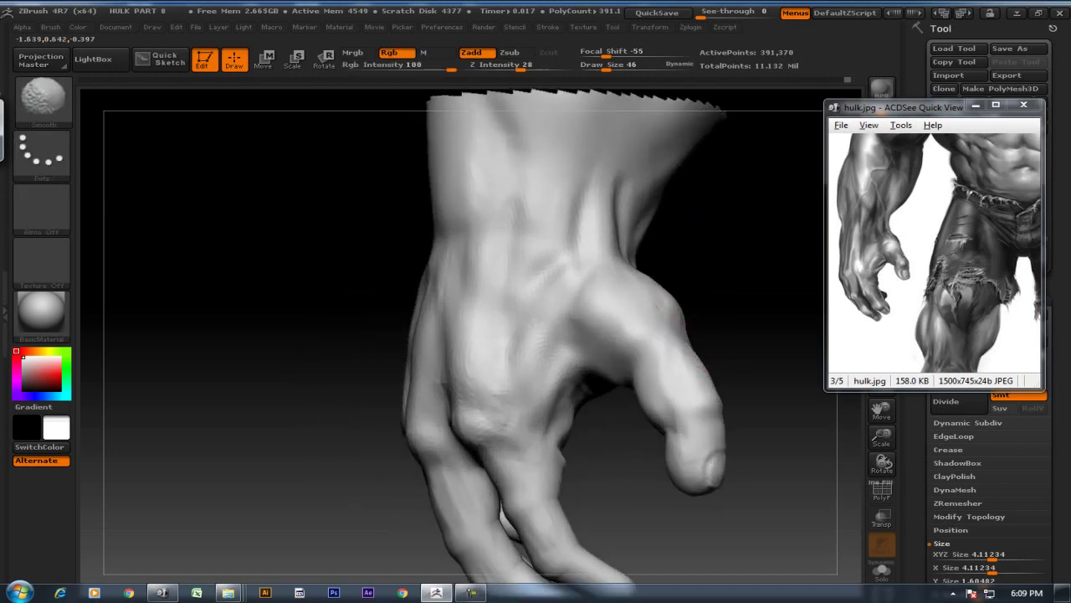
left_click_drag(717, 294, 648, 318)
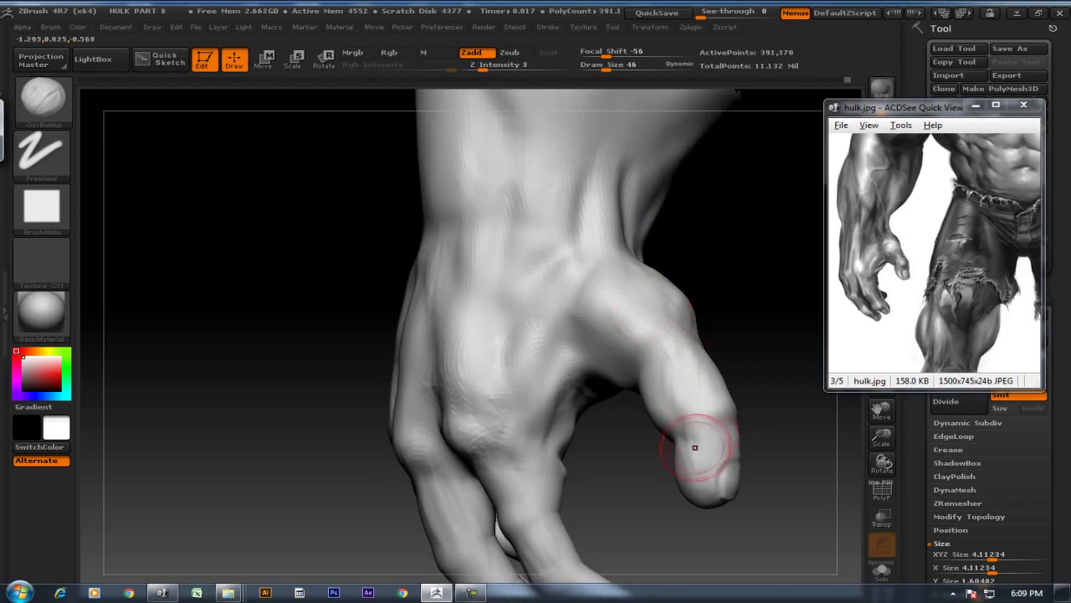
left_click_drag(695, 447, 694, 339)
left_click_drag(602, 351, 609, 366)
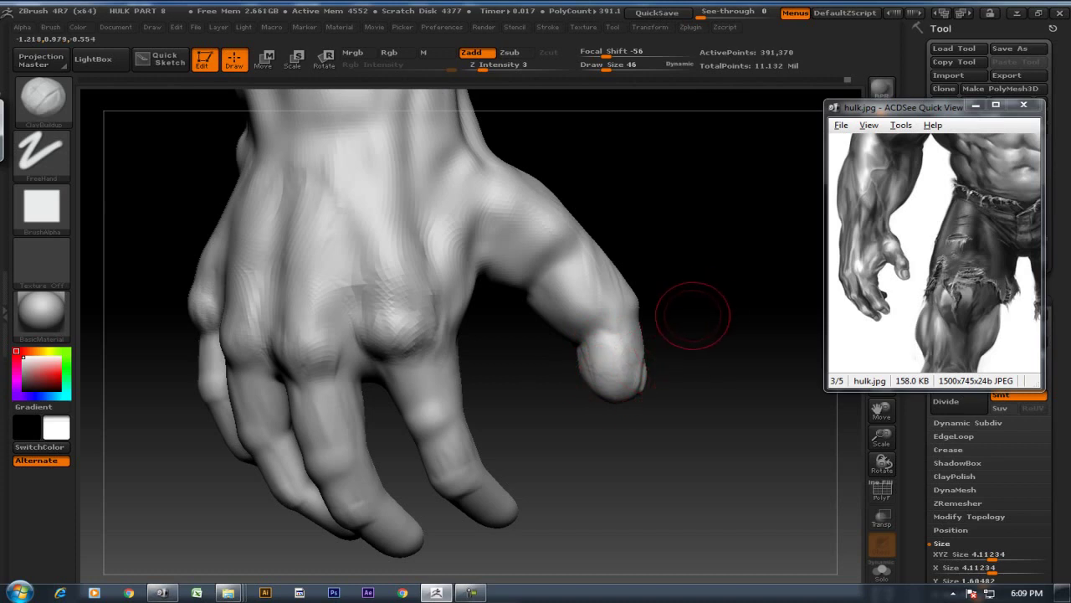
left_click_drag(691, 315, 674, 282)
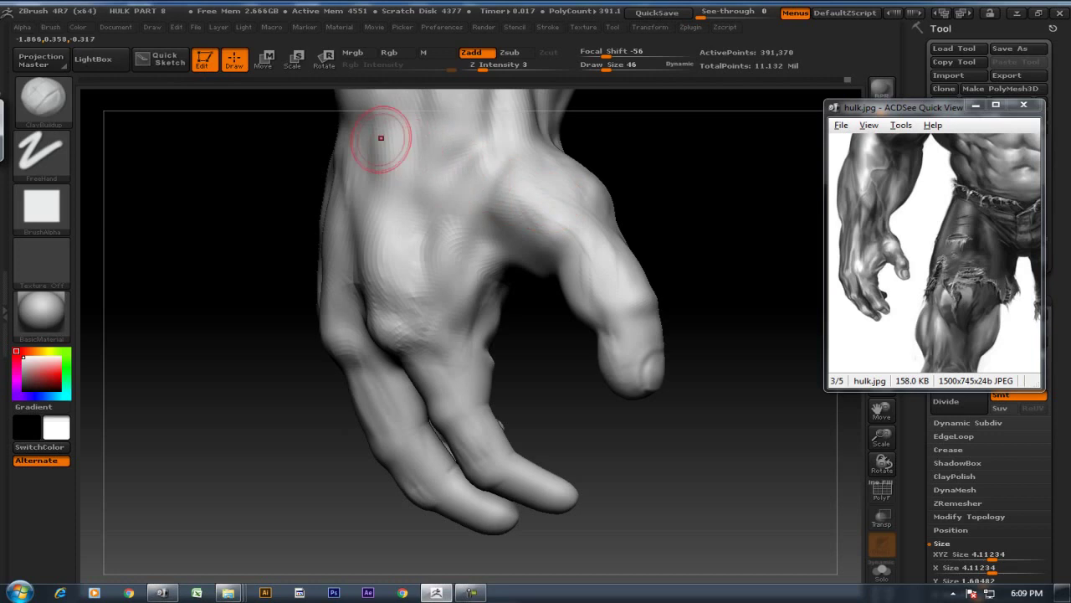
Mask the hand leaving the thumb free, test rotating the thumb, then revert to the straighter pose
left_click(265, 59)
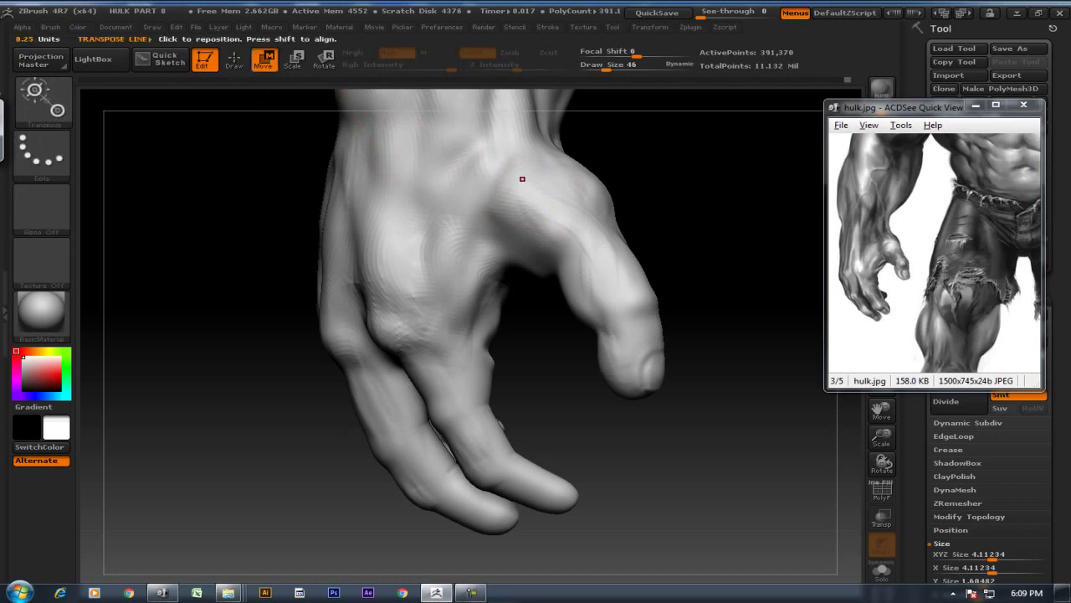
left_click_drag(522, 179, 556, 205, "ctrl")
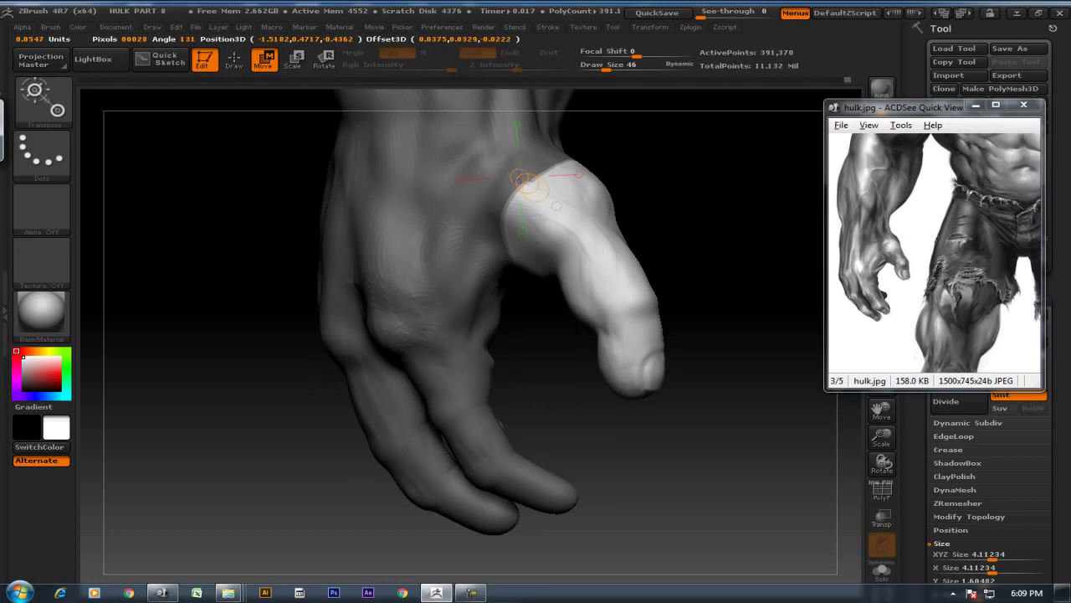
left_click(554, 202, "ctrl")
left_click_drag(544, 170, 652, 382)
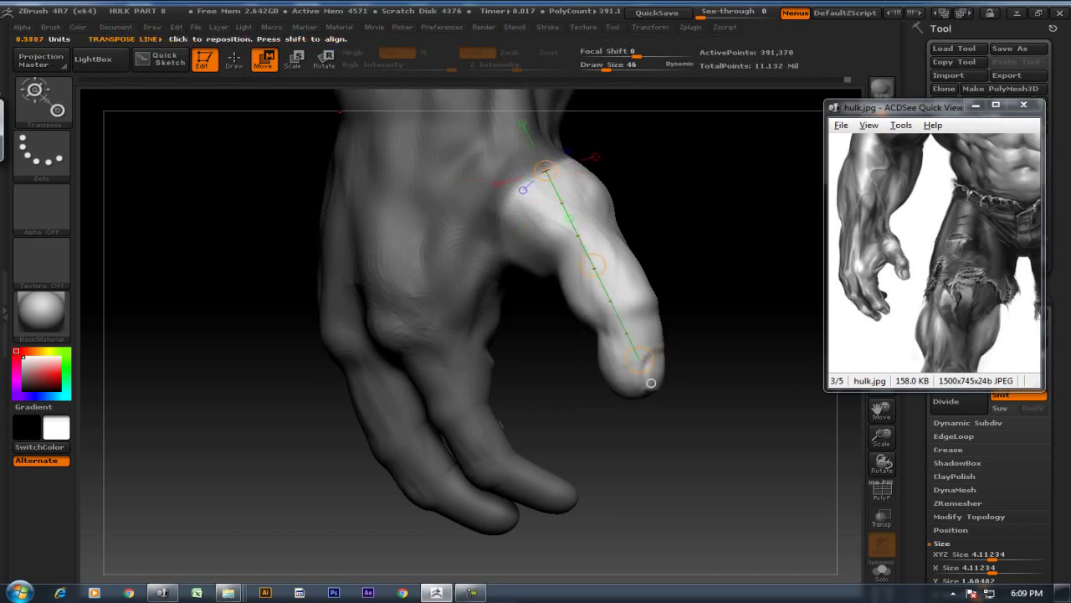
key("r")
left_click_drag(638, 359, 661, 369)
mouse_move(545, 170)
left_mouse_down()
mouse_move(645, 365)
mouse_move(637, 375)
left_mouse_up()
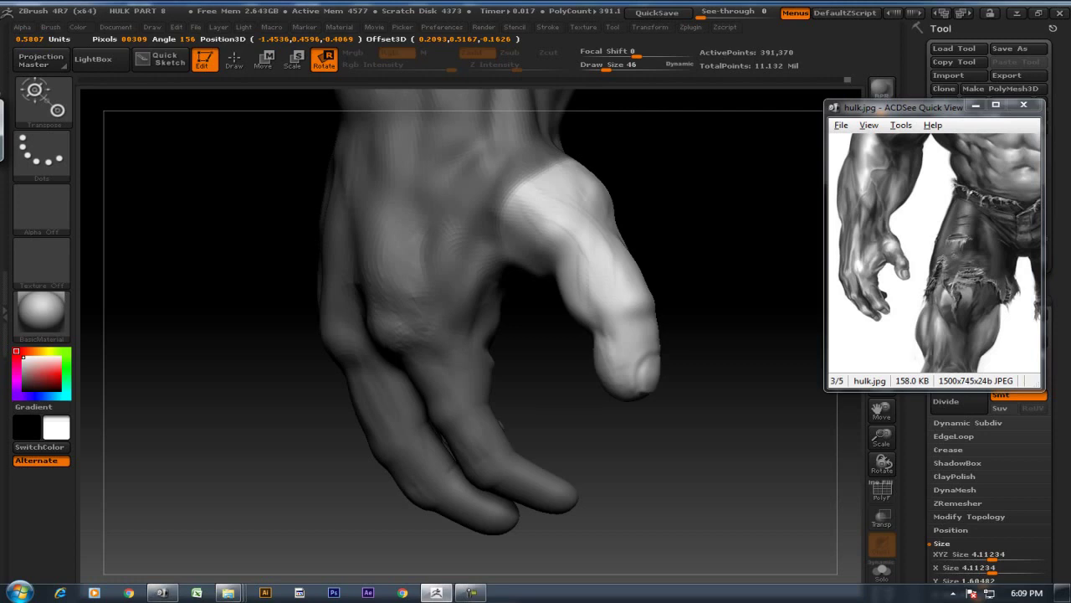
key("ctrl+z")
key("ctrl+z")
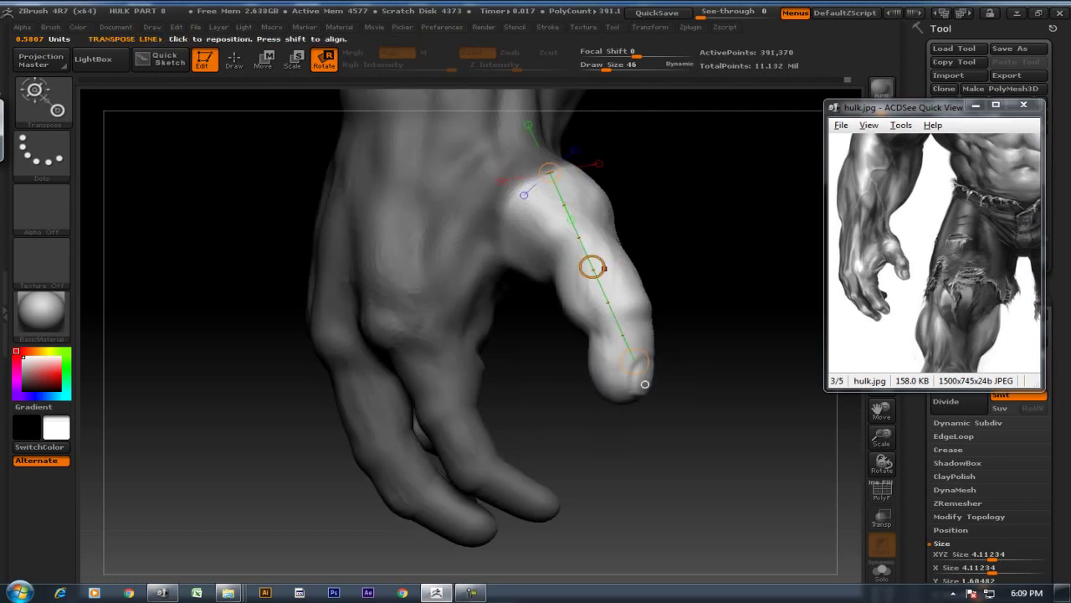
key("ctrl+shift+z")
key("ctrl+z")
key("ctrl+shift+z")
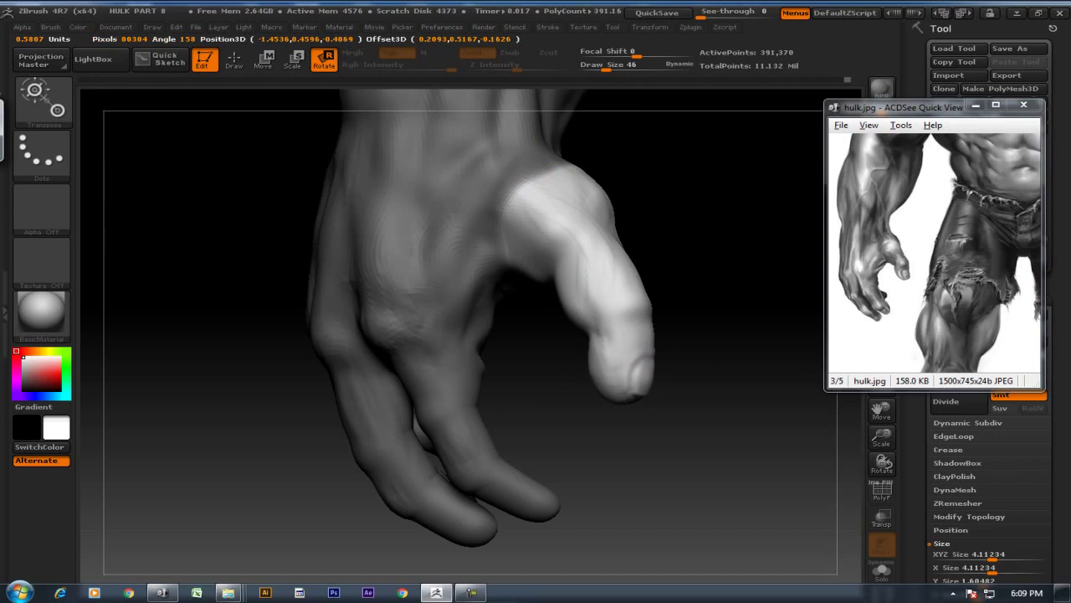
key("ctrl+z")
Move the thumb into its new position along a fresh action line and clear the mask
left_click_drag(549, 171, 644, 384)
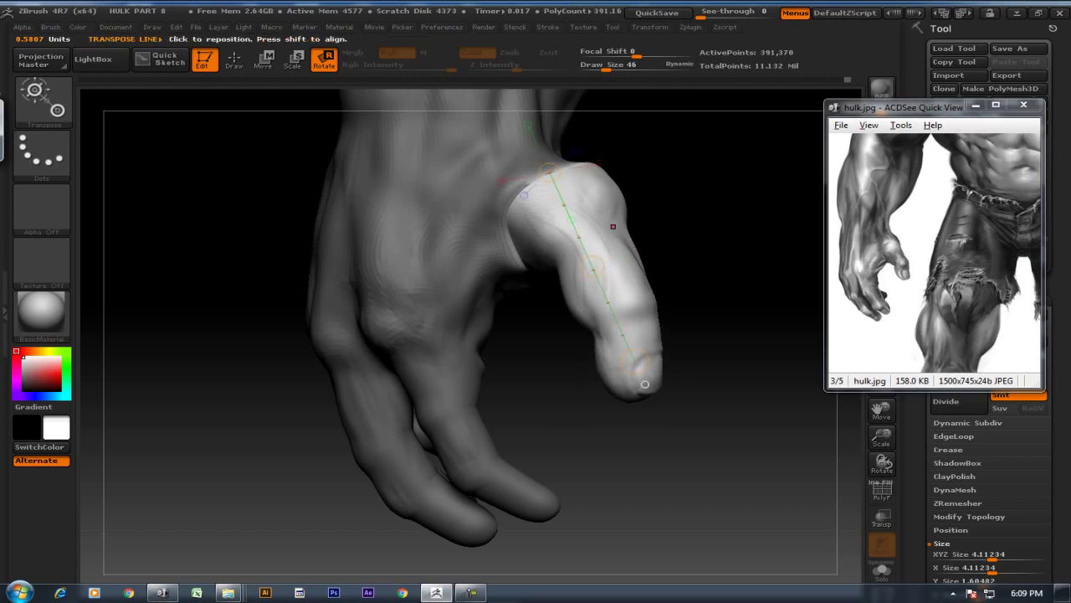
key("w")
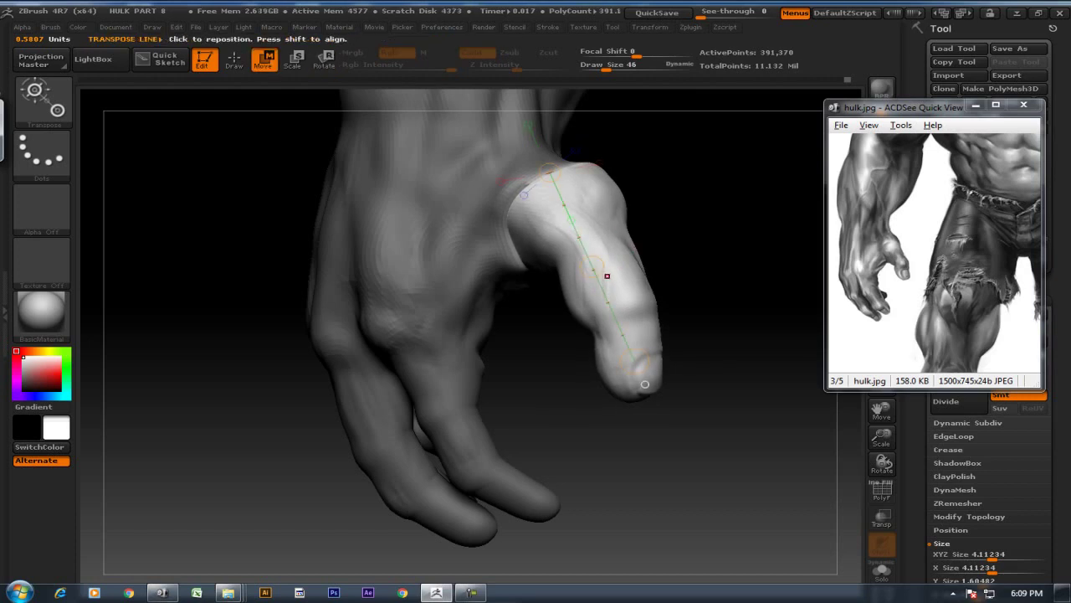
left_click_drag(644, 384, 626, 383)
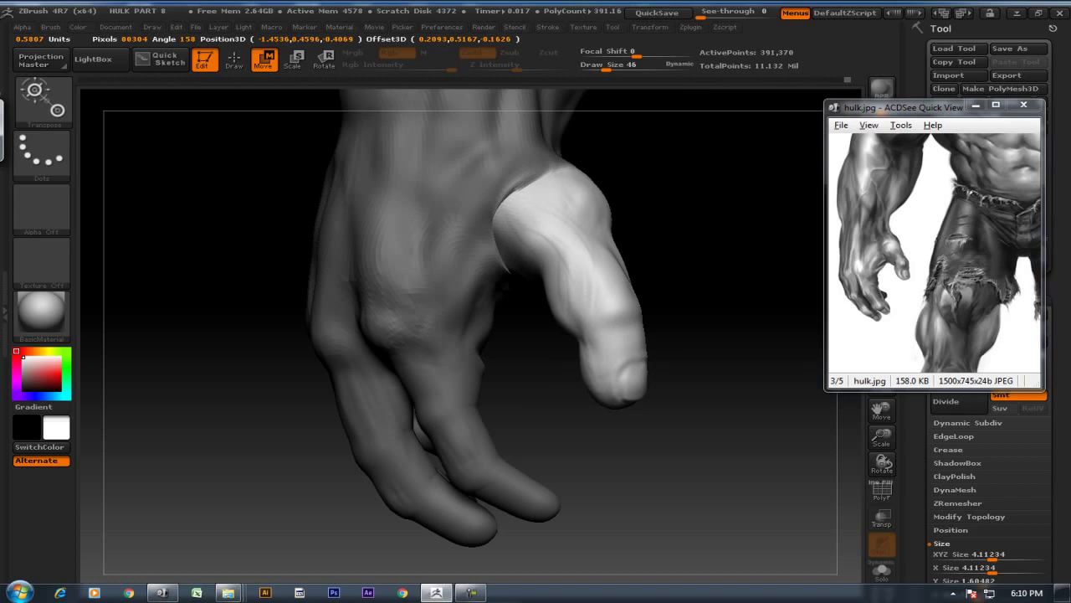
mouse_move(557, 180)
left_mouse_down()
mouse_move(641, 377)
mouse_move(574, 386)
mouse_move(640, 385)
left_mouse_up()
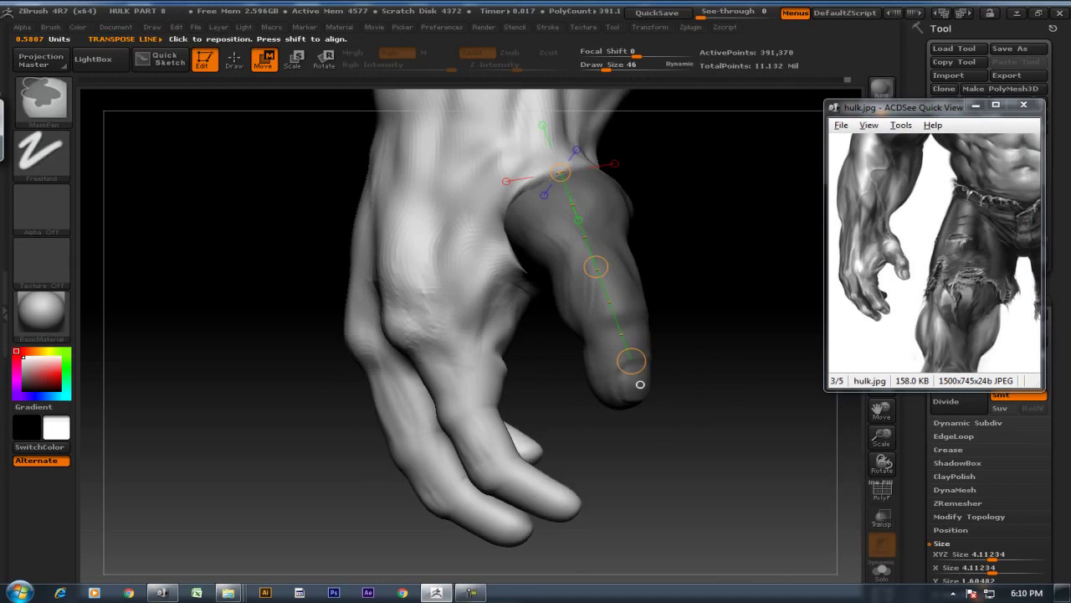
left_click_drag(641, 385, 642, 387, "ctrl")
Smooth the thumb knuckle and surrounding hand surface, checking from the back and side between passes
key("q")
left_click_drag(712, 256, 677, 210)
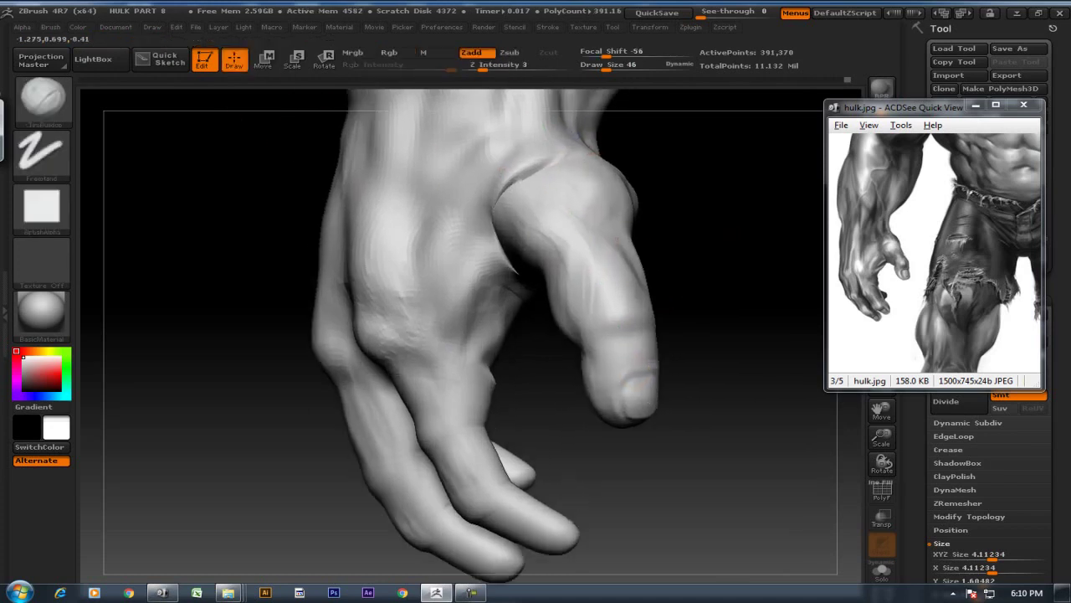
left_click_drag(545, 209, 540, 163, "shift")
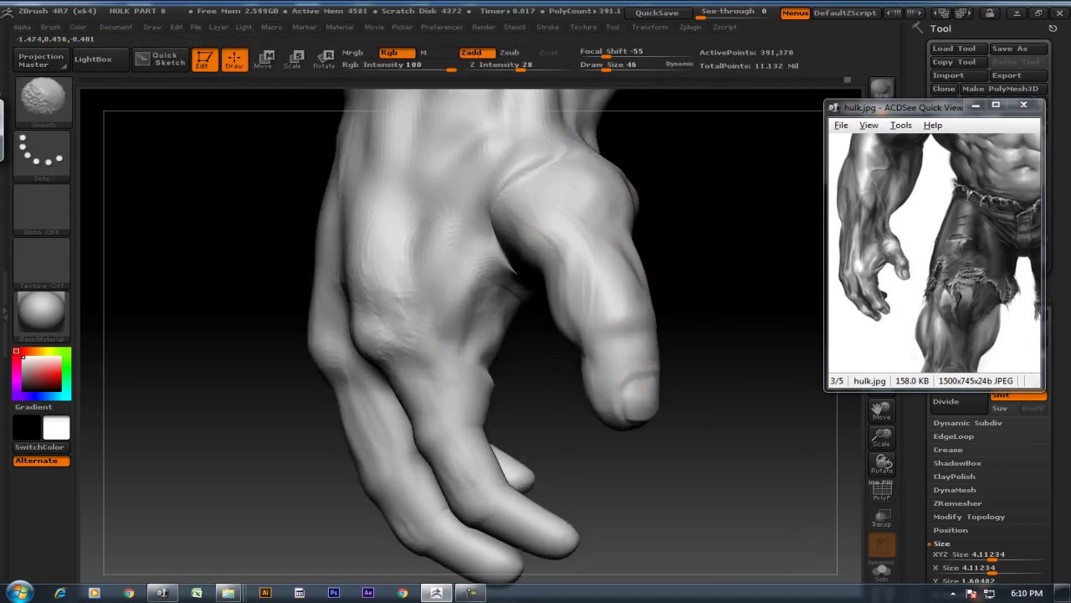
left_click_drag(717, 246, 657, 209)
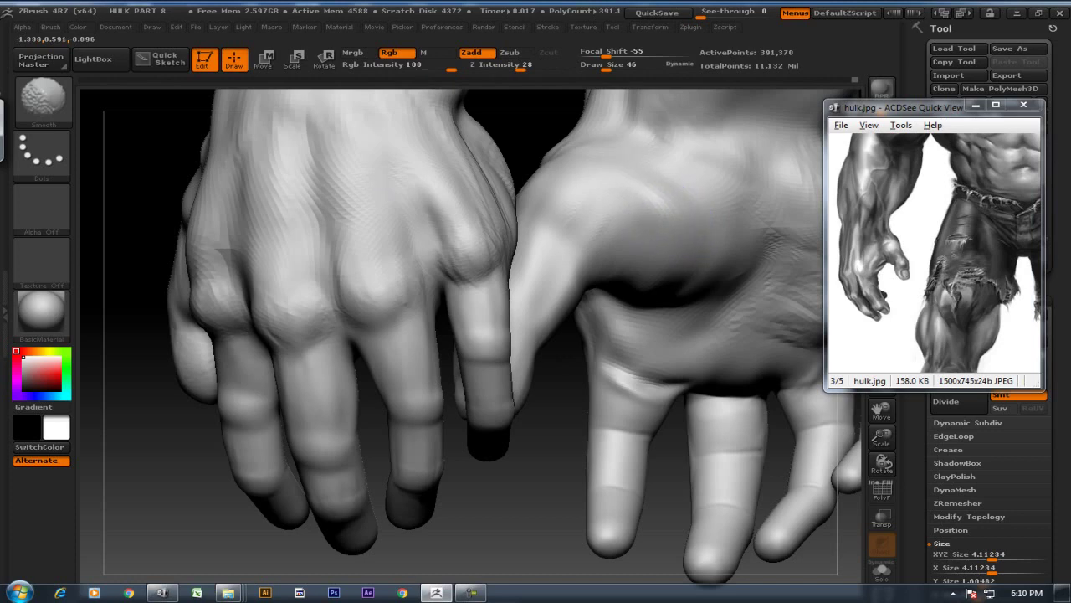
key("shift")
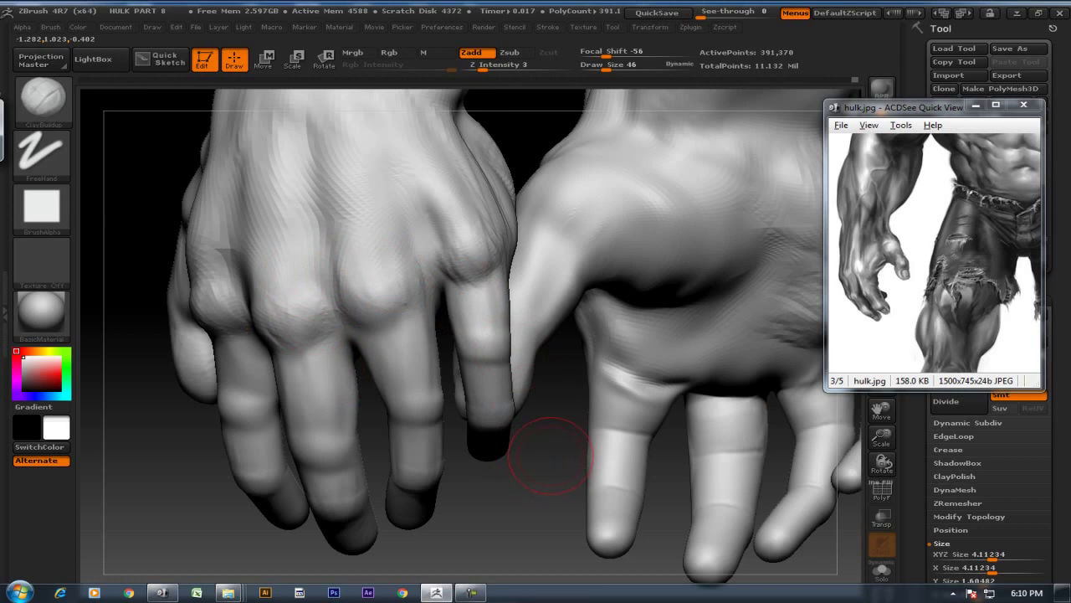
left_click_drag(551, 457, 561, 310)
key("shift")
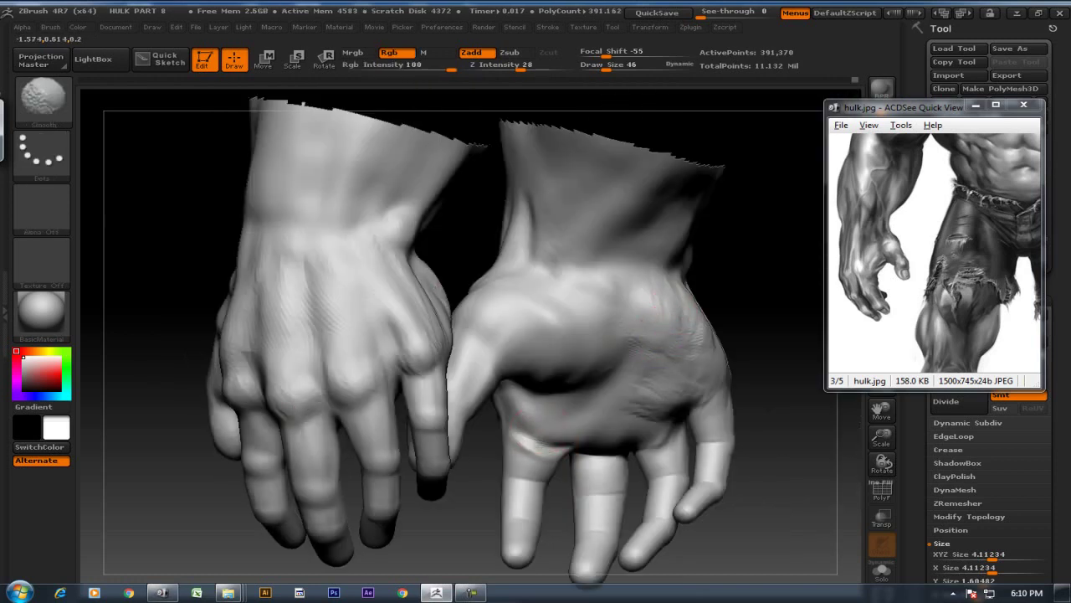
left_click_drag(751, 296, 745, 342)
key("shift")
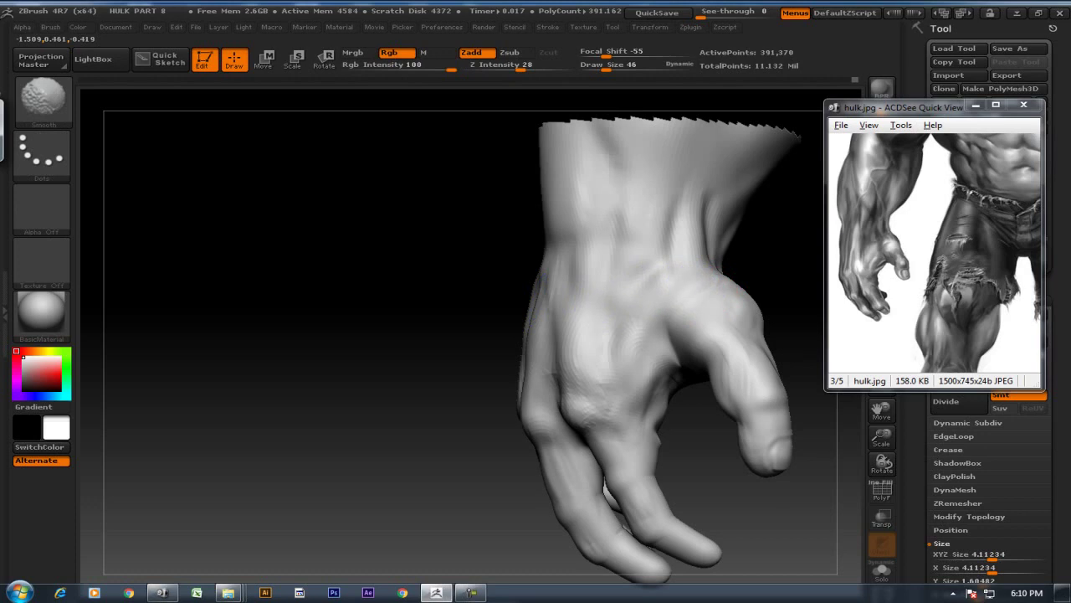
mouse_move(760, 282)
left_mouse_down()
mouse_move(726, 302)
mouse_move(675, 411)
left_mouse_up()
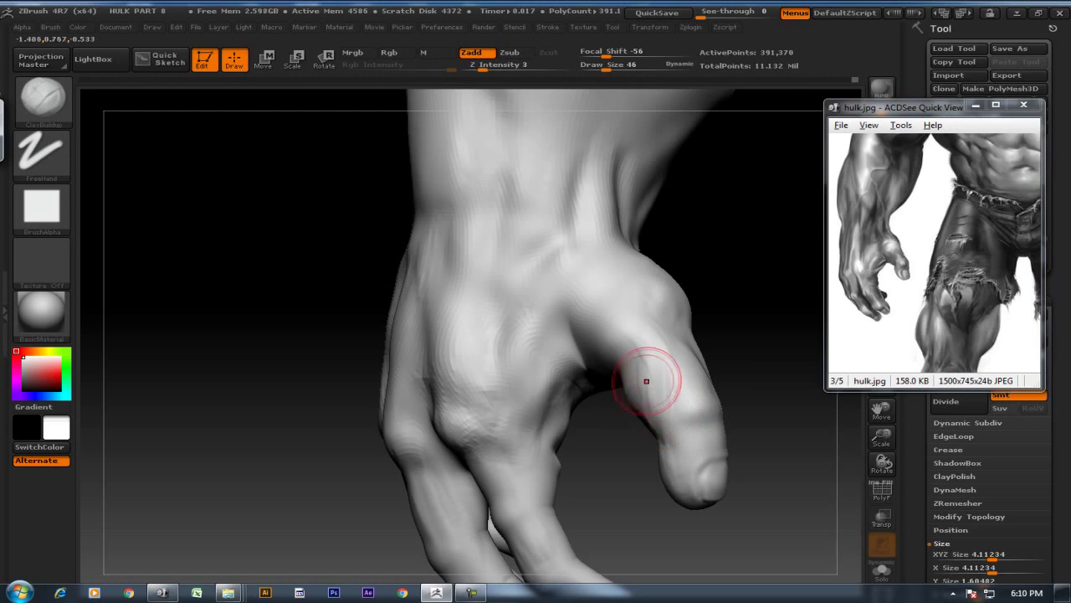
key("shift")
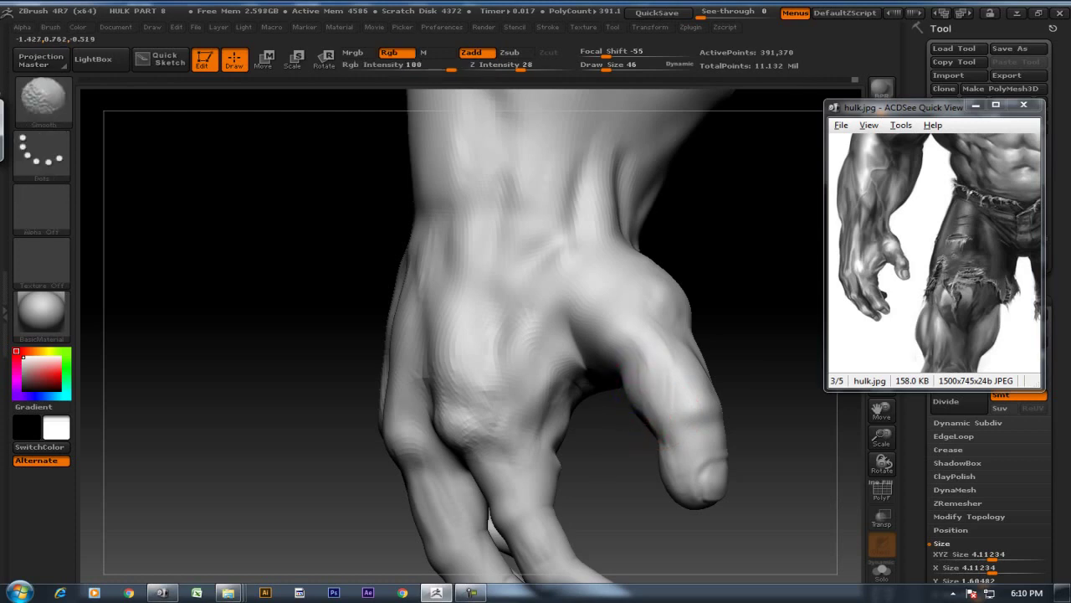
mouse_move(754, 411)
left_mouse_down()
mouse_move(619, 385)
mouse_move(675, 313)
mouse_move(611, 361)
left_mouse_up()
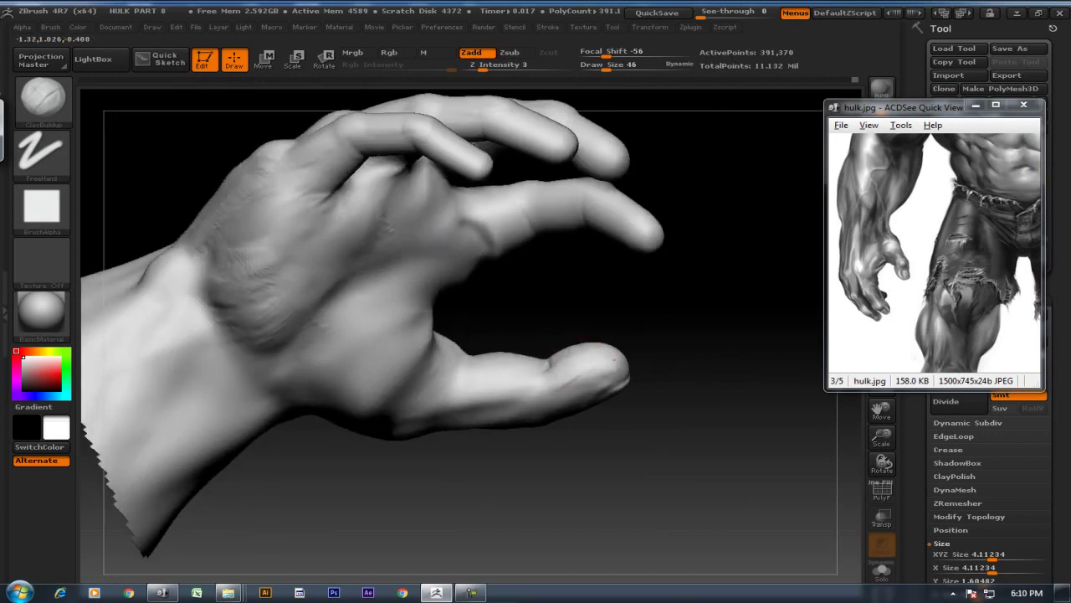
Smooth the back of the hand, turning it to check the palm side and other angles
key("ctrl")
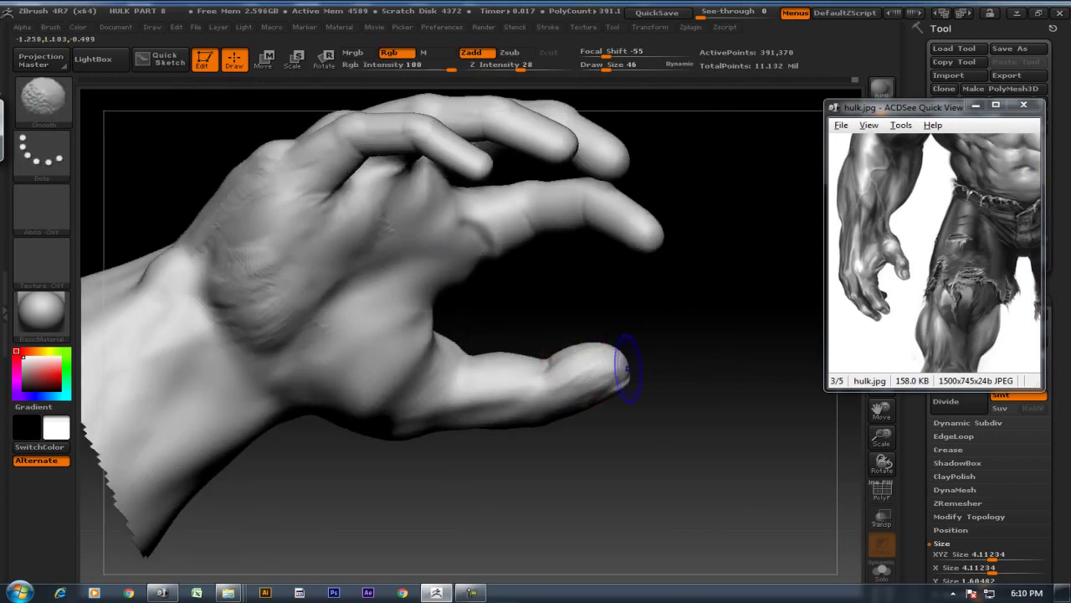
left_click_drag(627, 368, 670, 383)
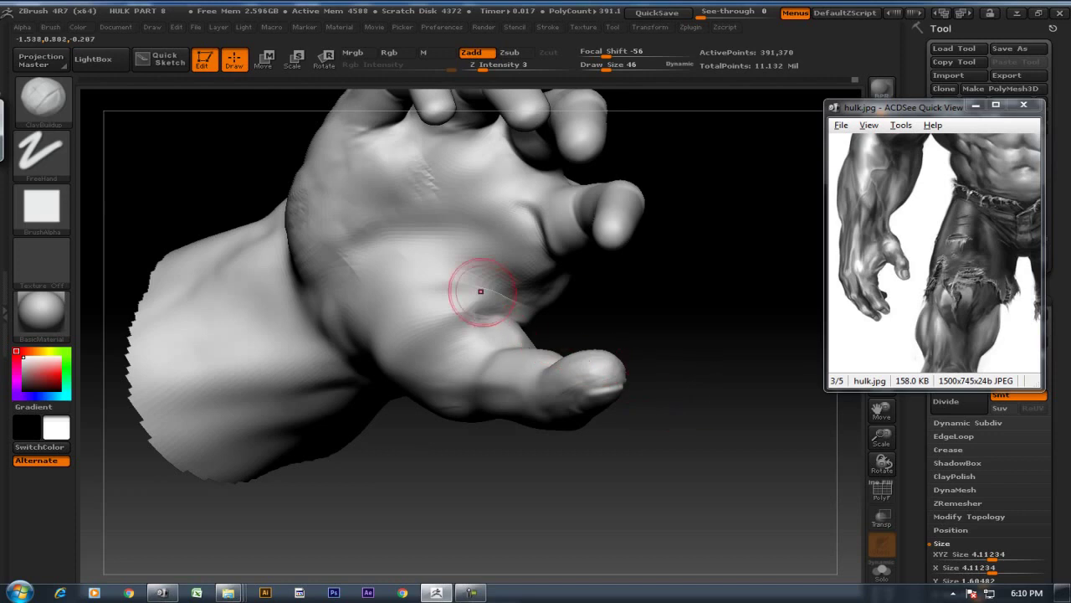
key("shift")
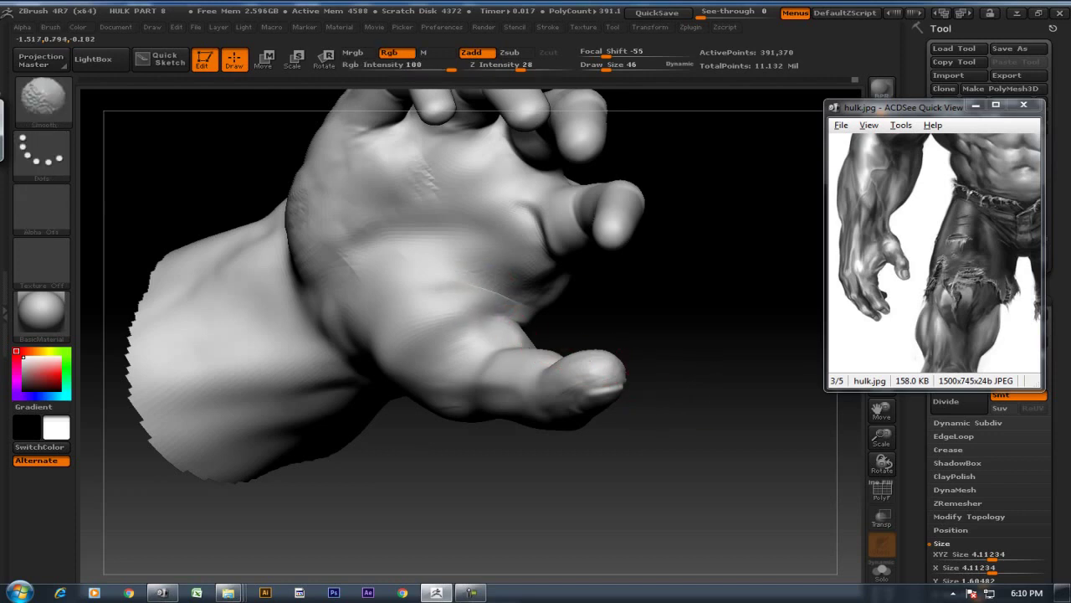
key("shift")
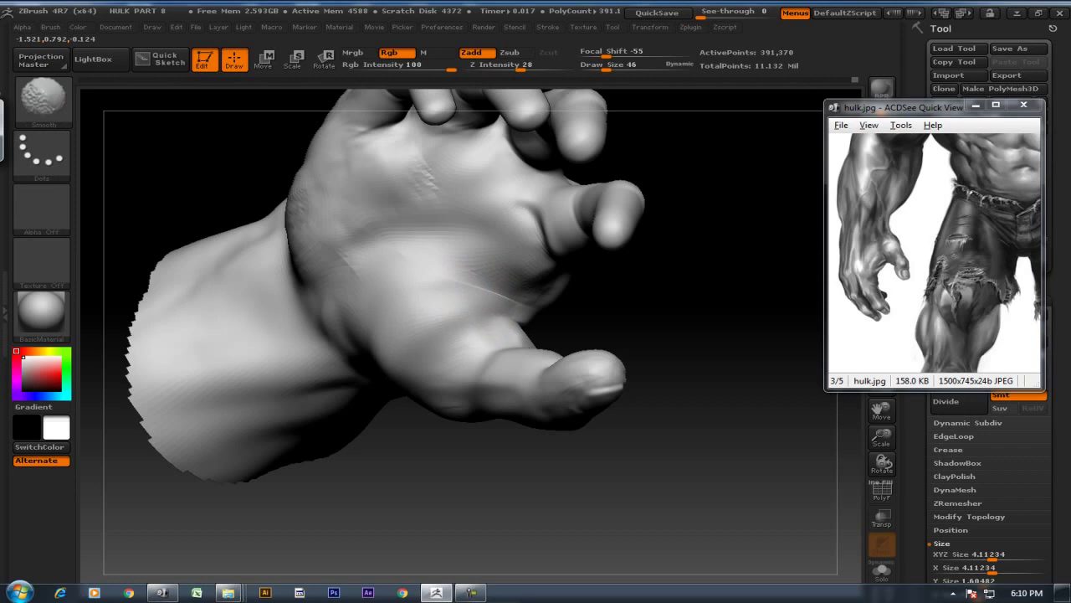
left_click_drag(703, 335, 586, 304)
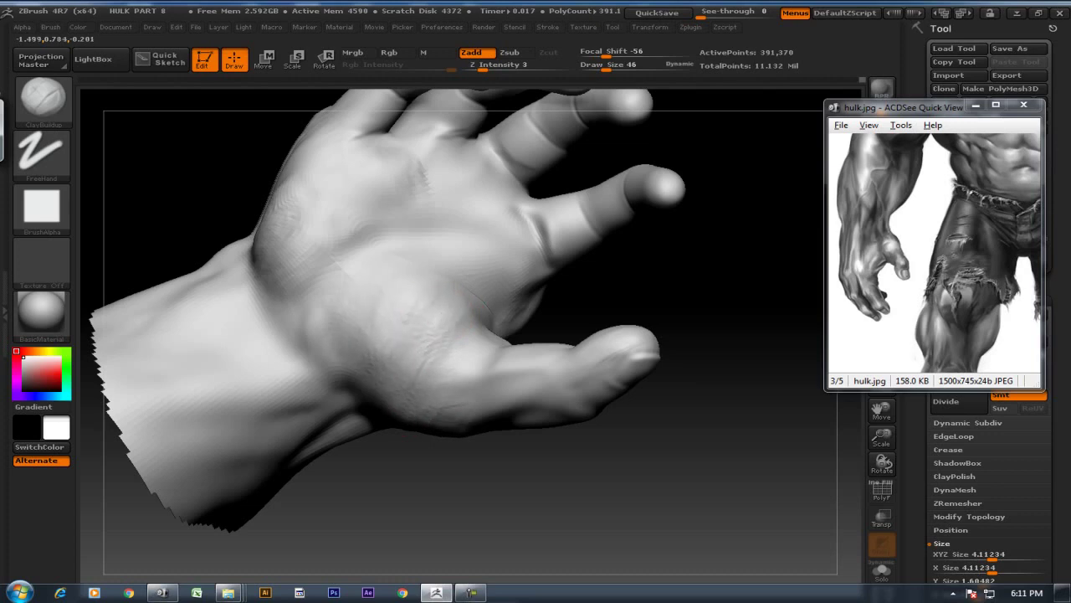
left_click_drag(473, 426, 602, 299)
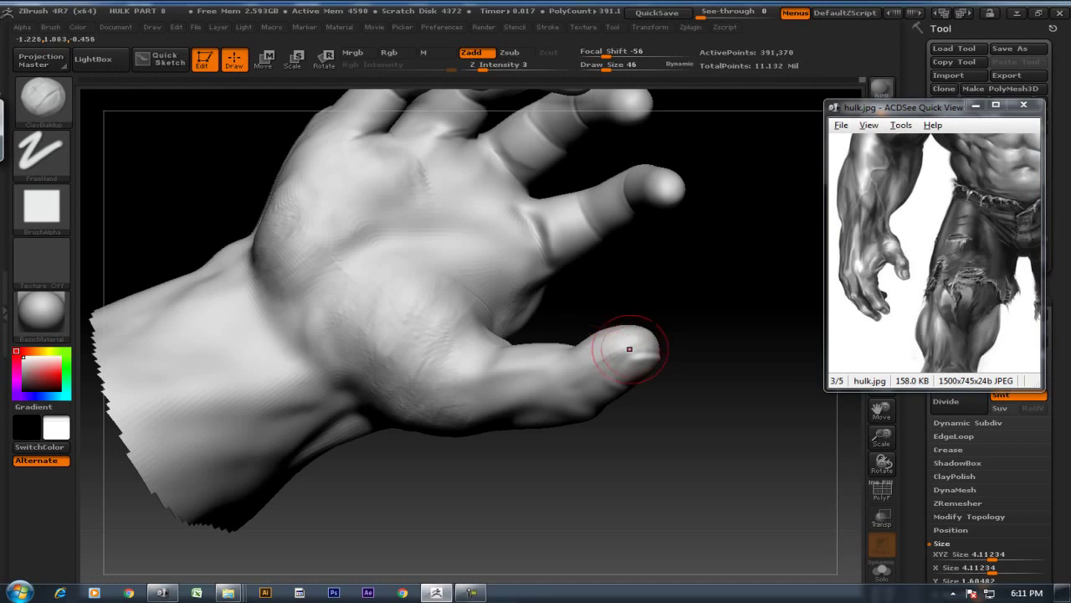
key("alt+Tab")
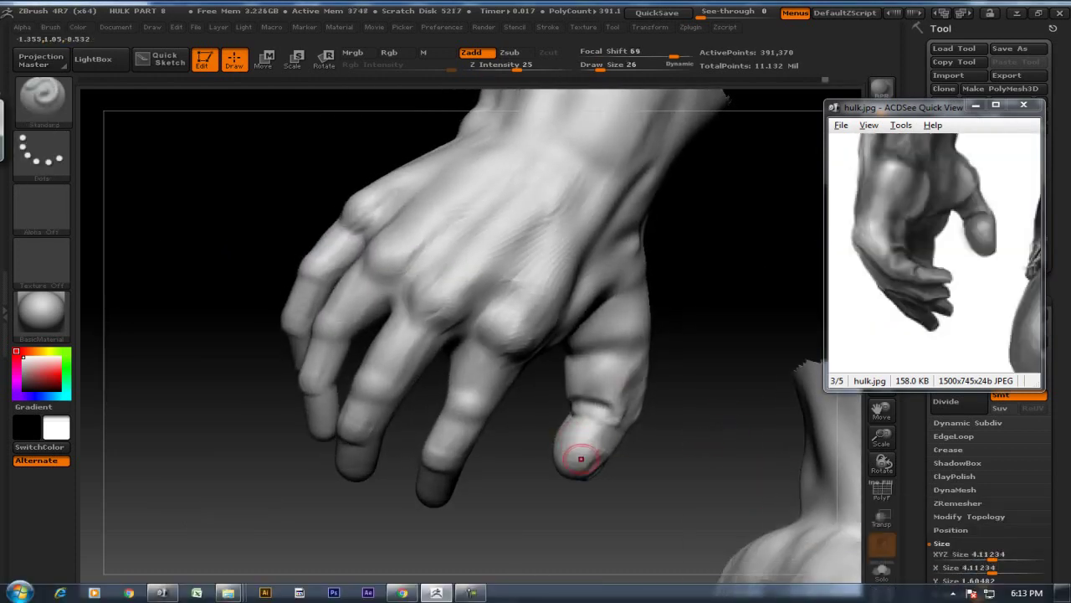
Select ClayBuildup and orbit the hand to inspect the curled fingers and thumb tip
key("b")
key("c")
key("b")
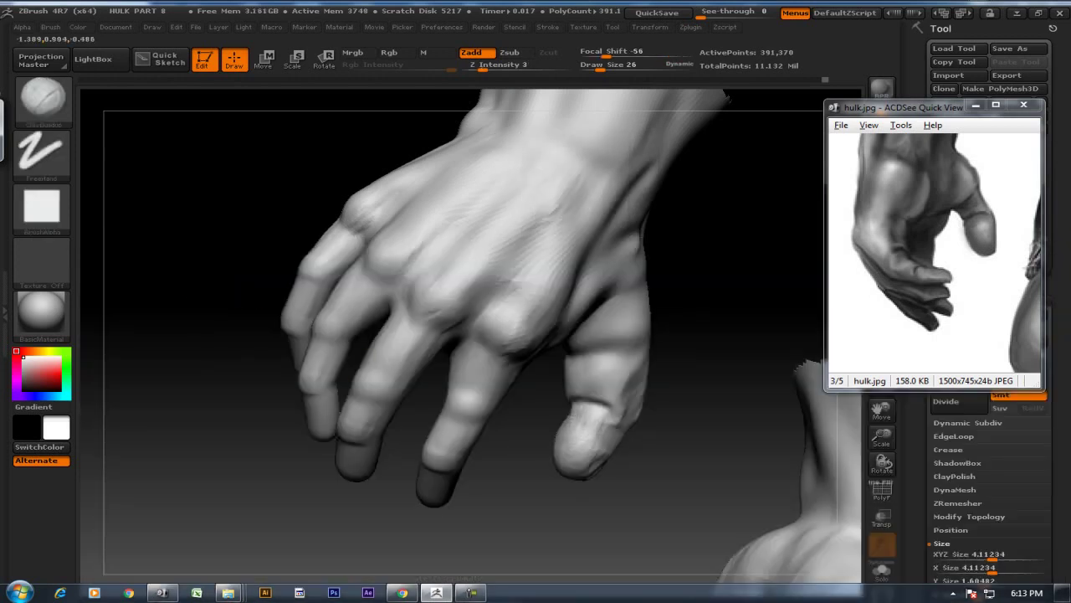
left_click_drag(689, 441, 739, 412)
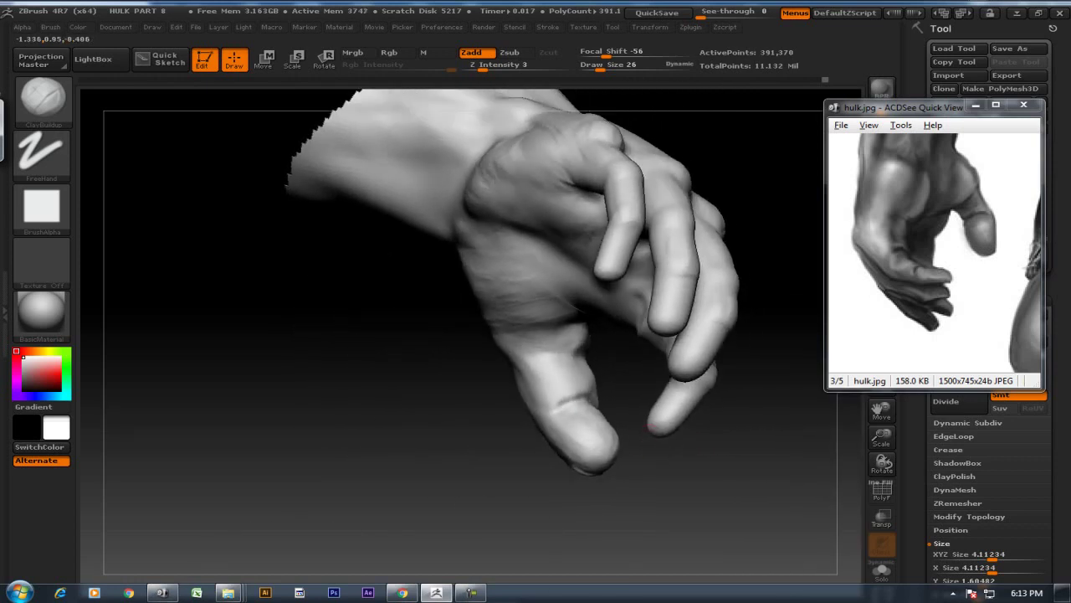
left_click_drag(599, 407, 609, 452)
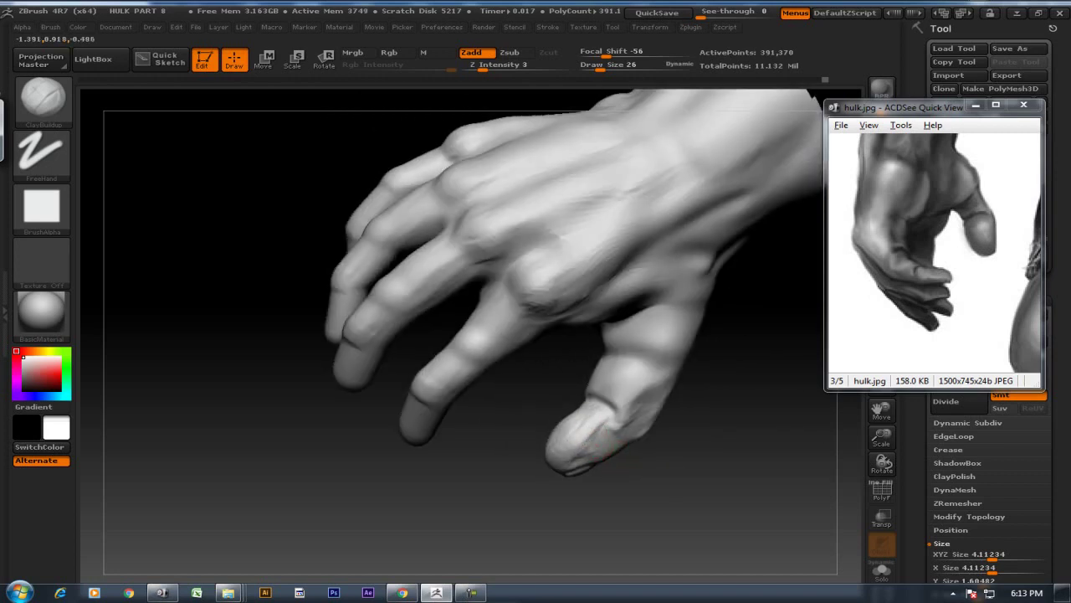
left_click_drag(601, 453, 570, 411)
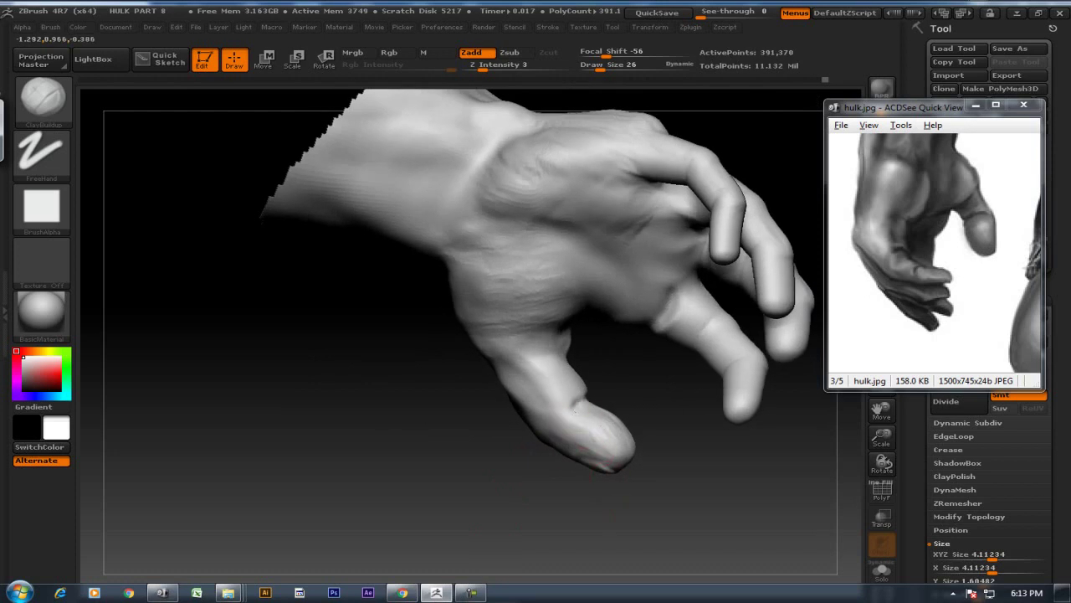
mouse_move(601, 463)
left_mouse_down()
mouse_move(642, 453)
mouse_move(661, 469)
mouse_move(641, 448)
mouse_move(745, 487)
left_mouse_up()
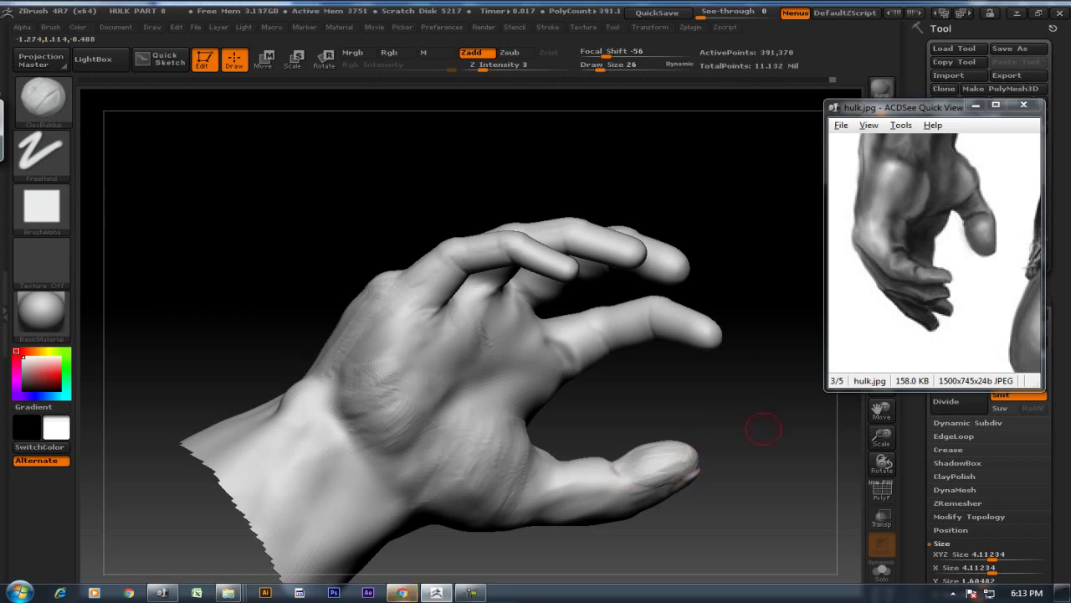
Zoom in on the thumb and lasso it so all other hand geometry is hidden
left_click_drag(761, 433, 670, 473)
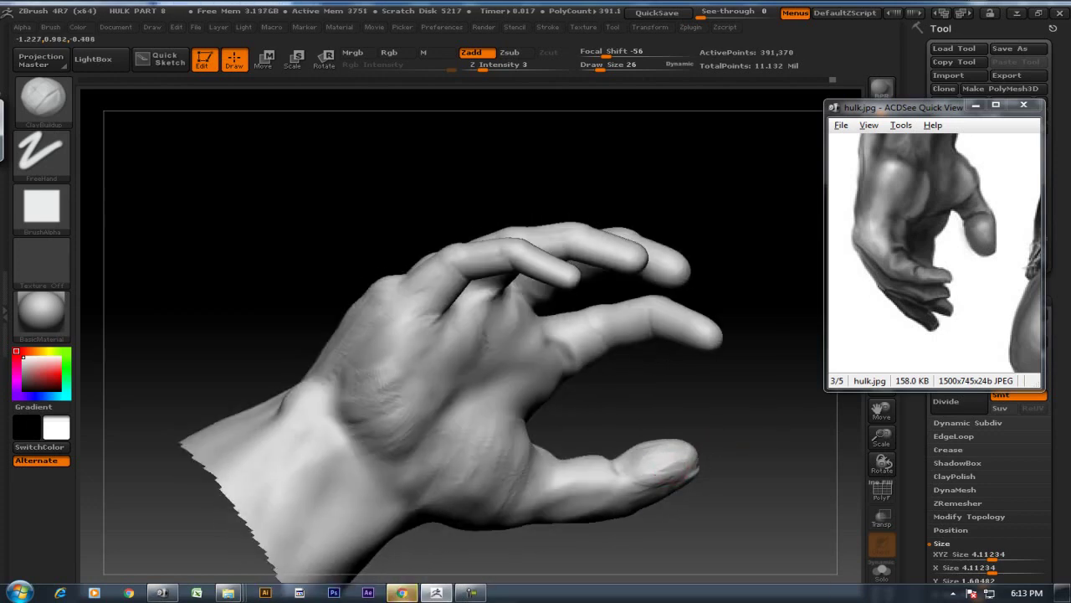
key("shift")
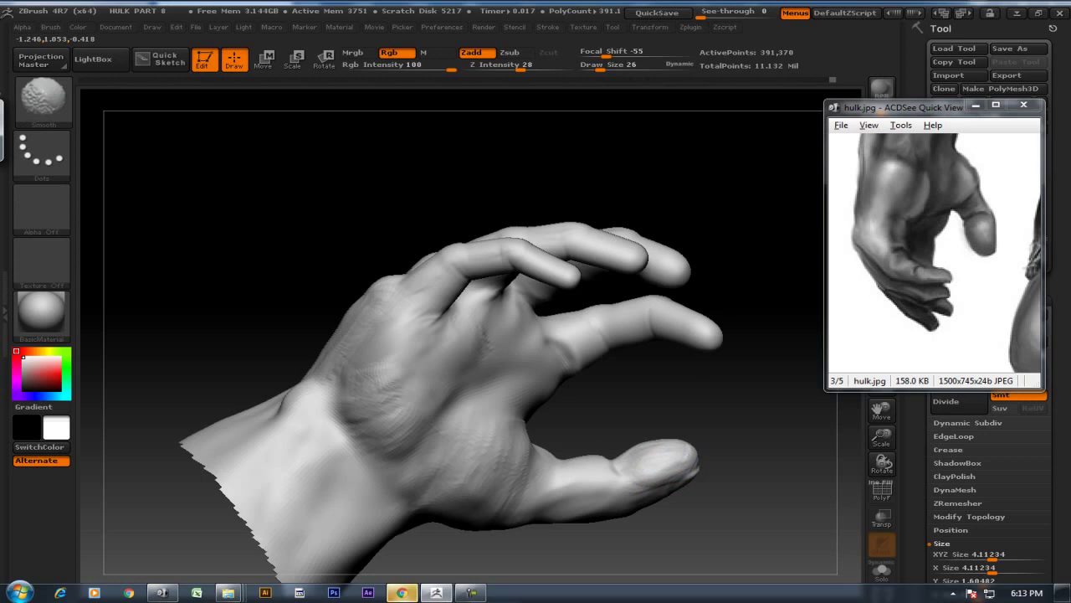
mouse_move(737, 468)
left_mouse_down()
mouse_move(728, 502)
mouse_move(753, 519)
left_mouse_up()
mouse_move(354, 266)
left_mouse_down()
mouse_move(635, 264)
mouse_move(610, 292)
mouse_move(688, 330)
left_mouse_up()
mouse_move(395, 488)
left_mouse_down("ctrl+shift")
mouse_move(219, 342)
mouse_move(234, 134)
left_mouse_up("ctrl+shift")
mouse_move(483, 326)
left_mouse_down()
mouse_move(585, 318)
mouse_move(478, 390)
mouse_move(549, 368)
mouse_move(580, 324)
left_mouse_up()
key("shift")
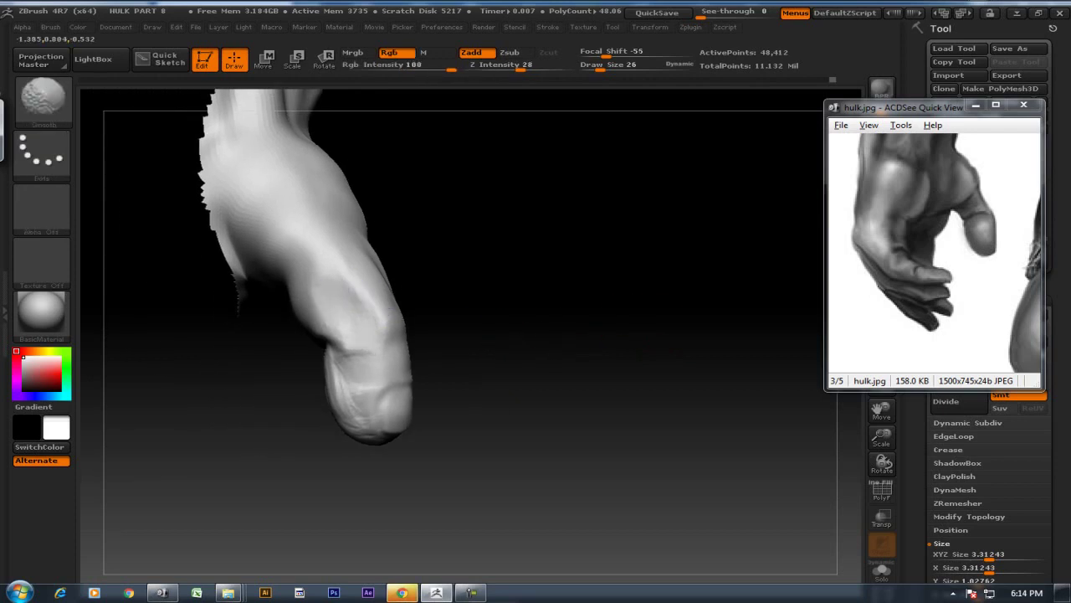
Select ClayBuildup and carve a crease across the thumb's middle knuckle
left_click_drag(521, 277, 386, 318)
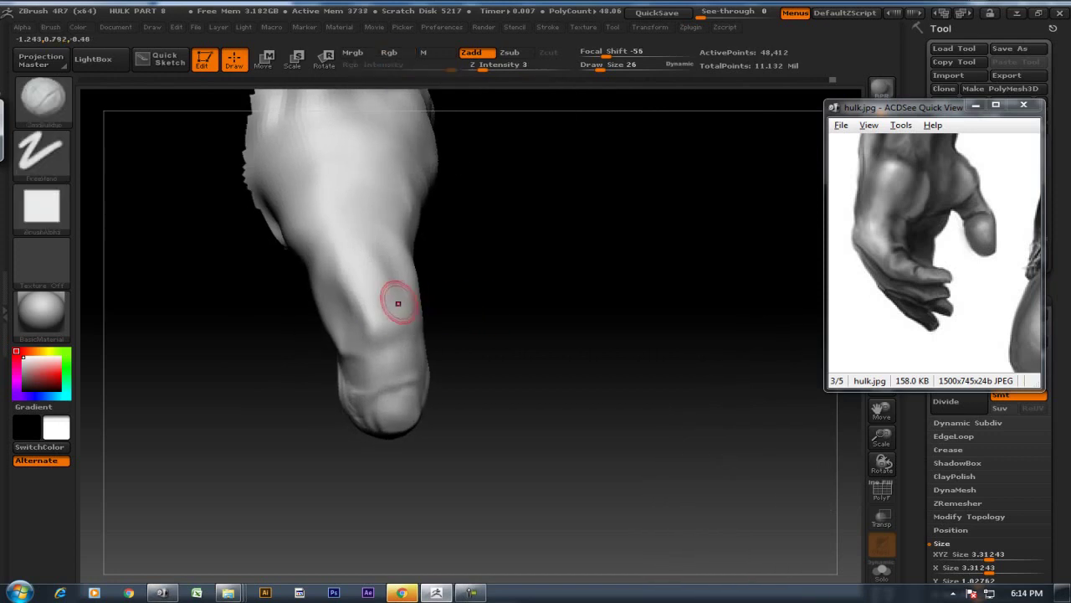
key("b")
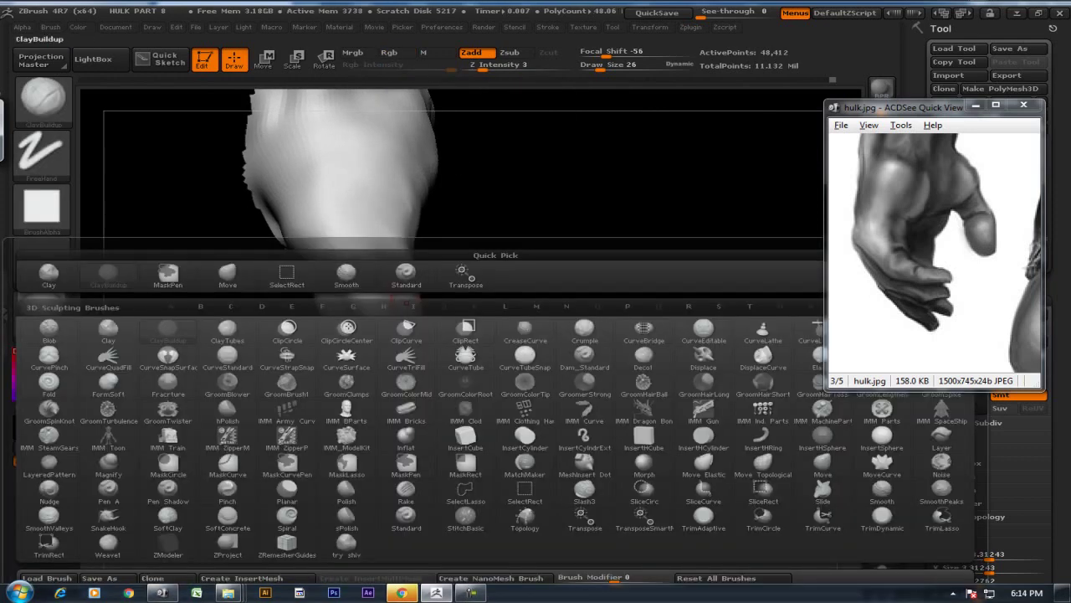
left_click(49, 273)
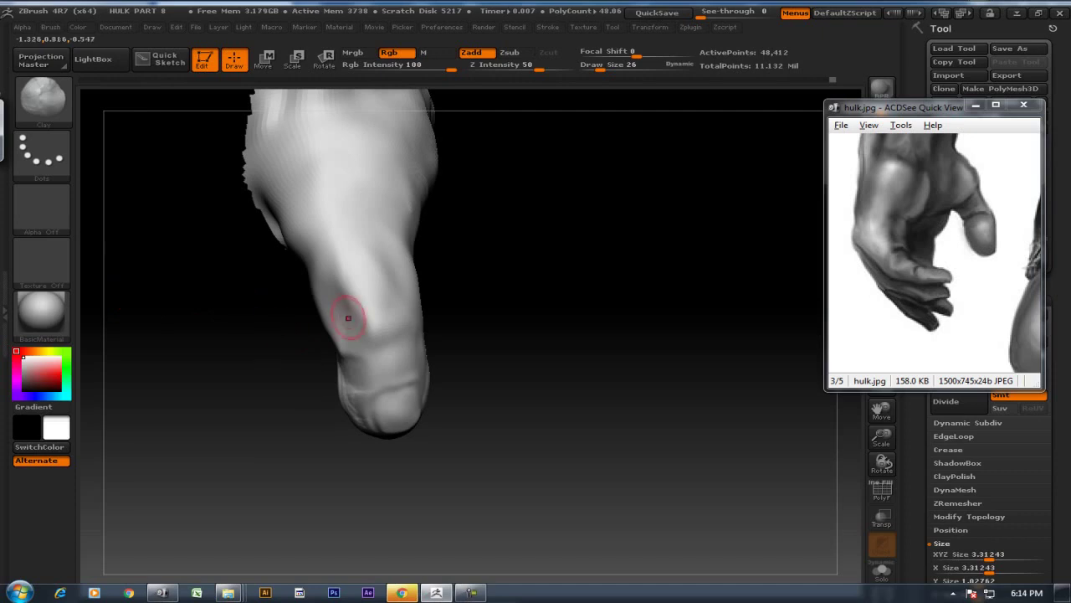
key("b")
left_click(108, 272)
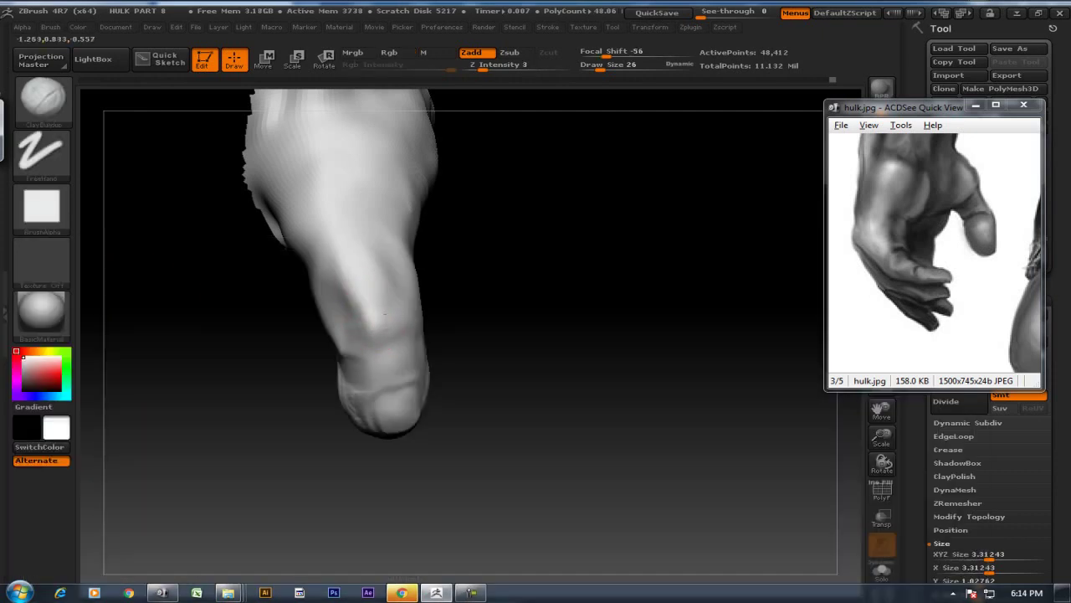
left_click_drag(392, 303, 372, 326)
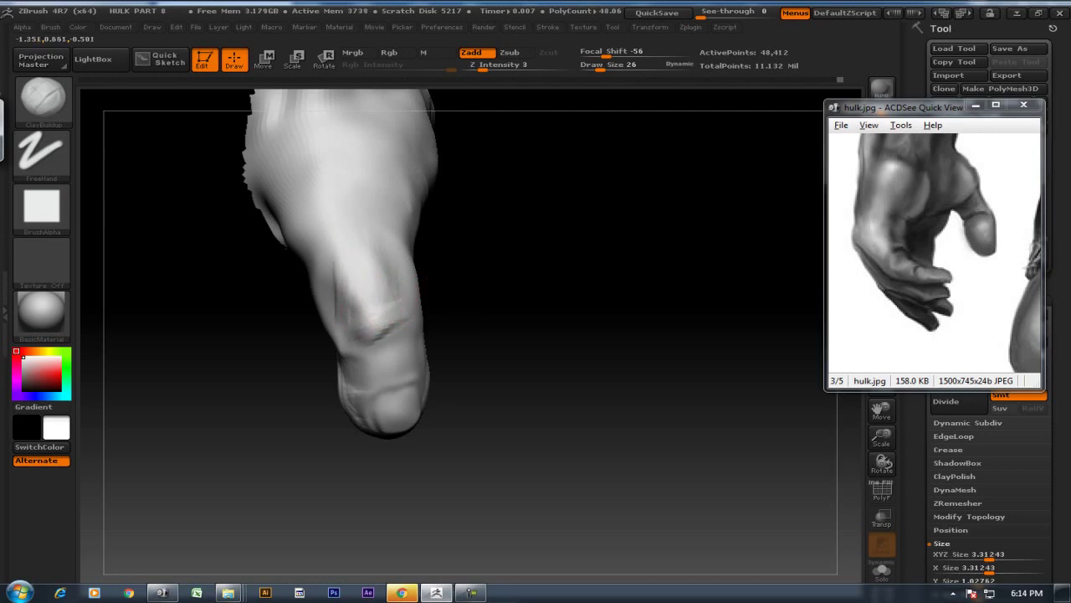
Smooth the new knuckle creases and wrinkles into the thumb surface, rotating to check them
key("shift")
left_click_drag(342, 277, 323, 299, "shift")
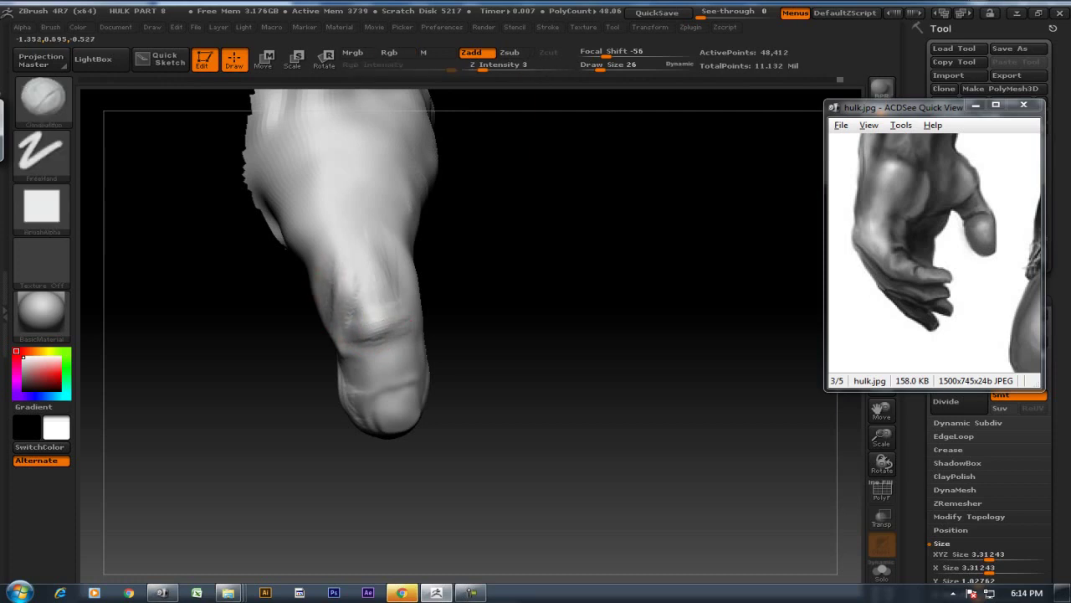
key("shift")
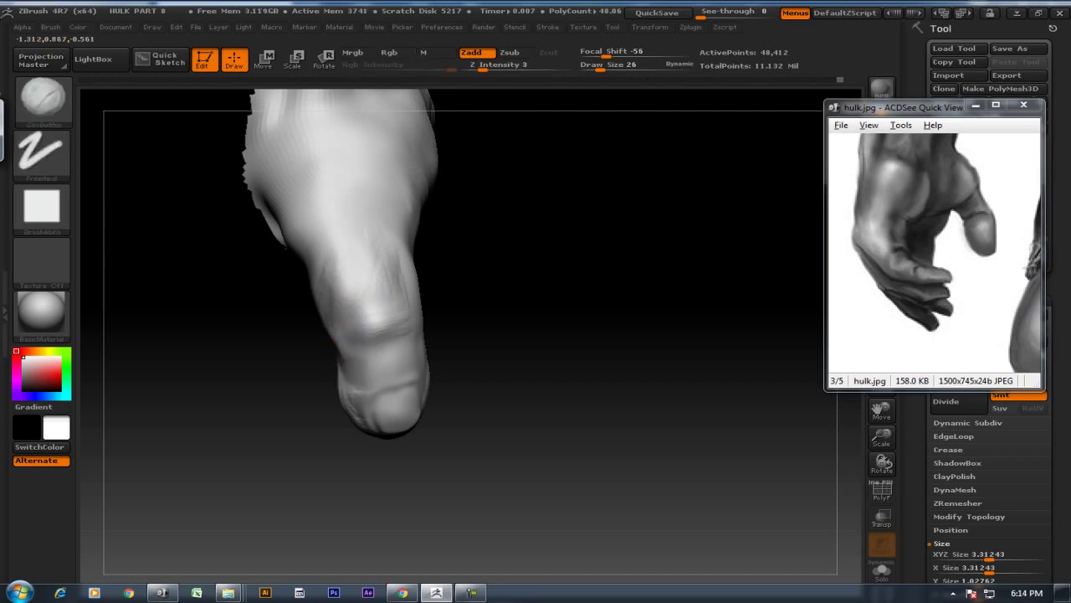
left_click_drag(352, 333, 370, 318, "shift")
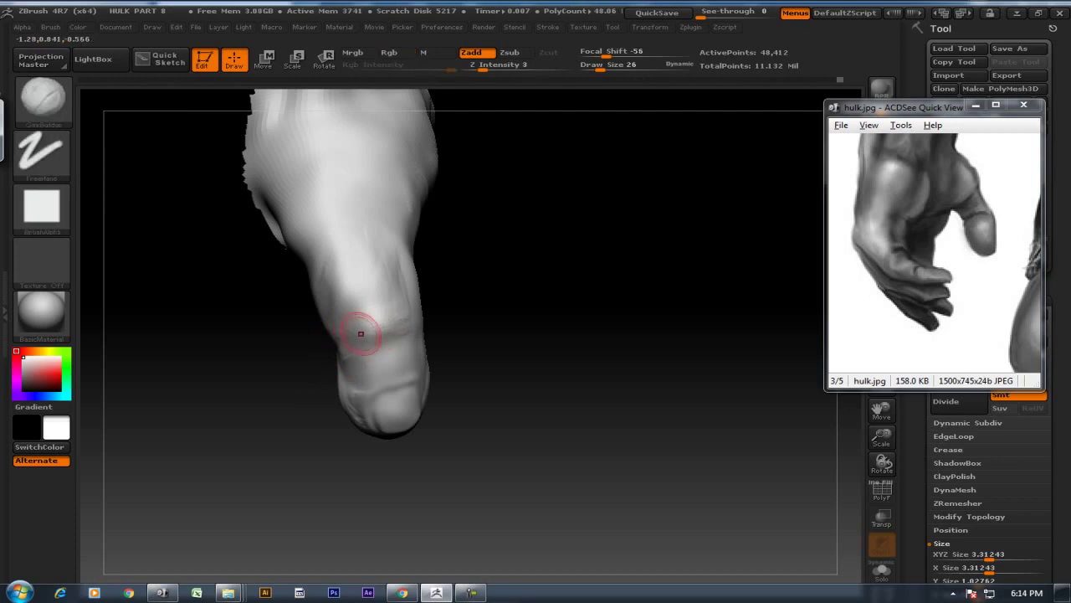
key("shift")
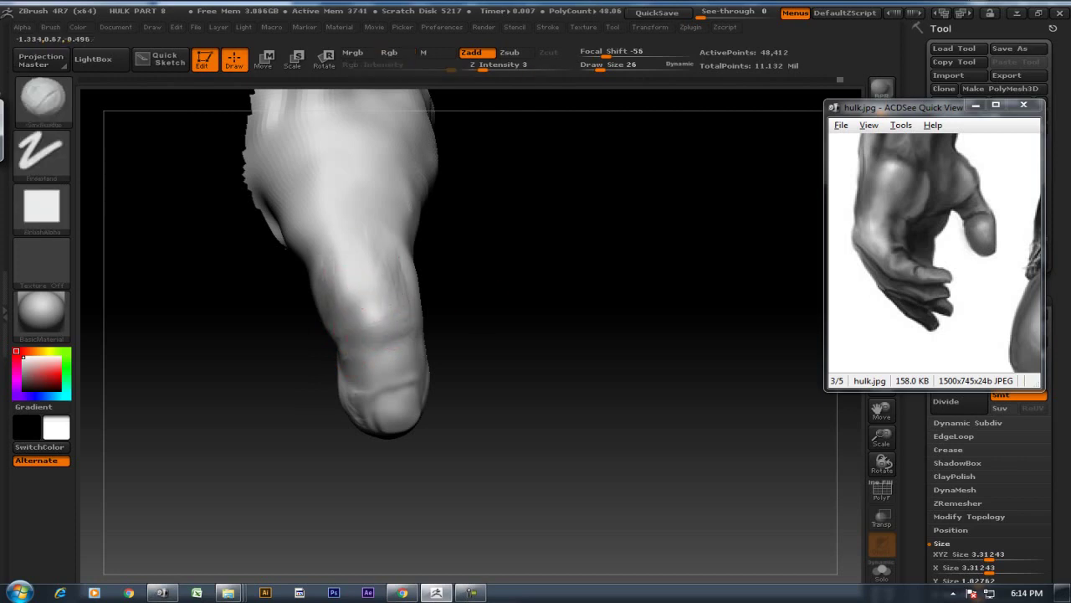
left_click_drag(468, 276, 430, 263)
left_click_drag(514, 289, 502, 314)
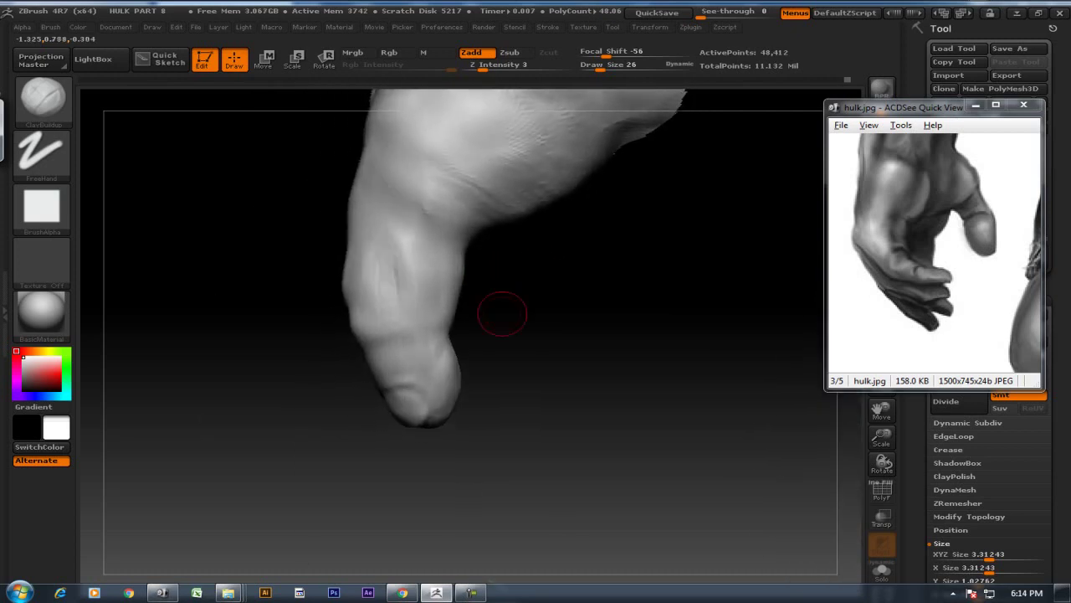
key("shift")
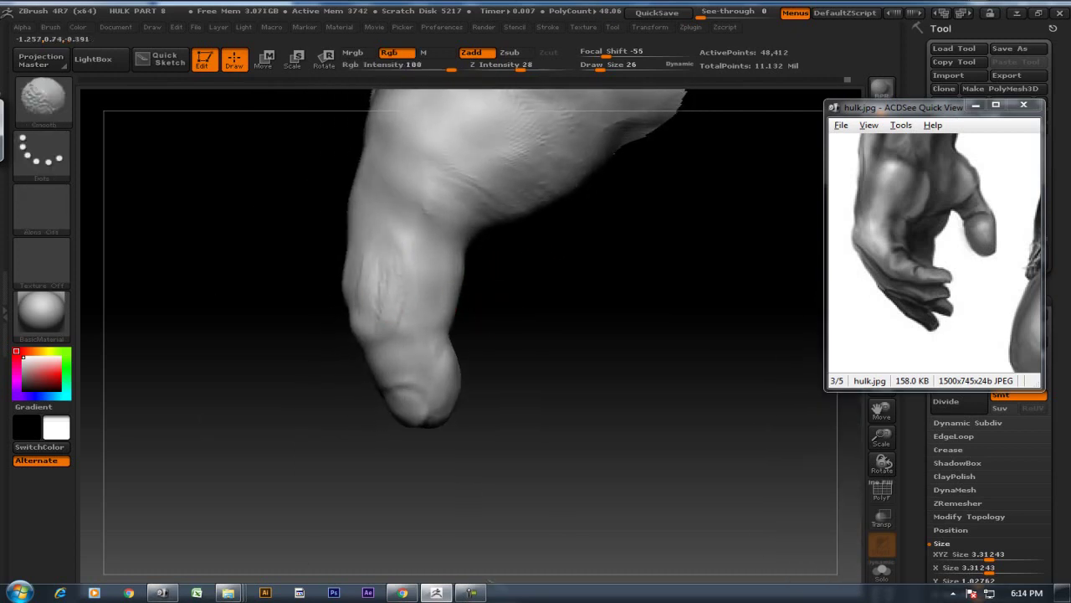
key("F10")
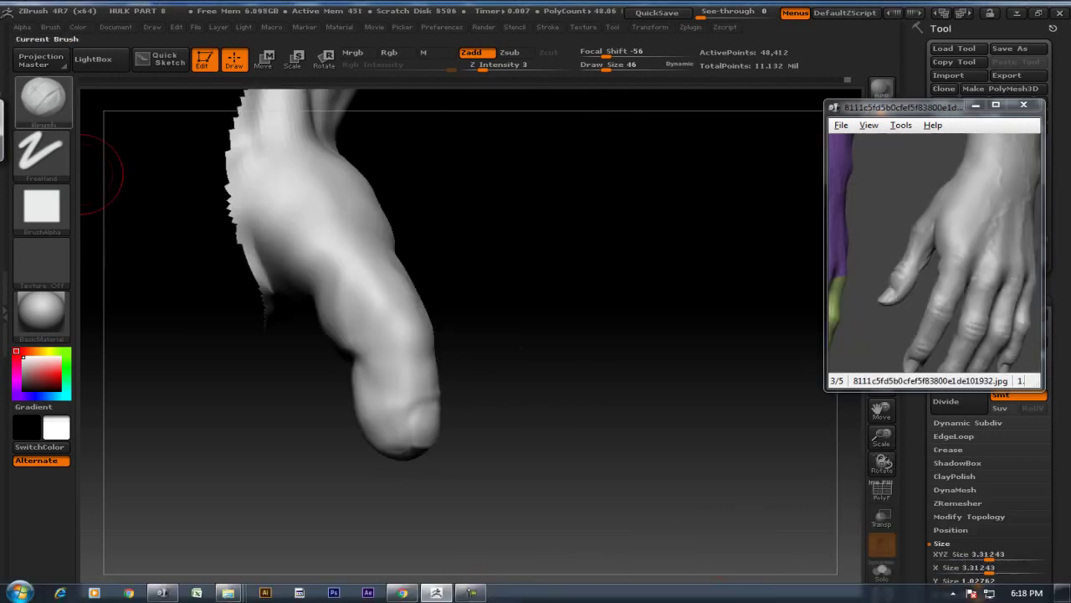
Pull the thumb tip slightly longer with the Move brush
left_click(42, 98)
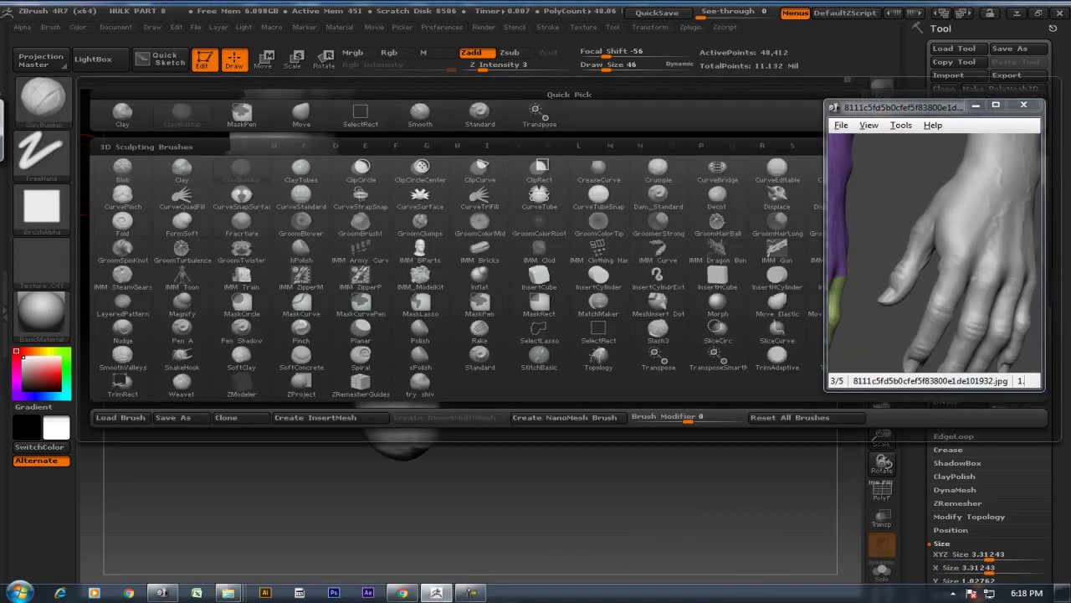
left_click(301, 111)
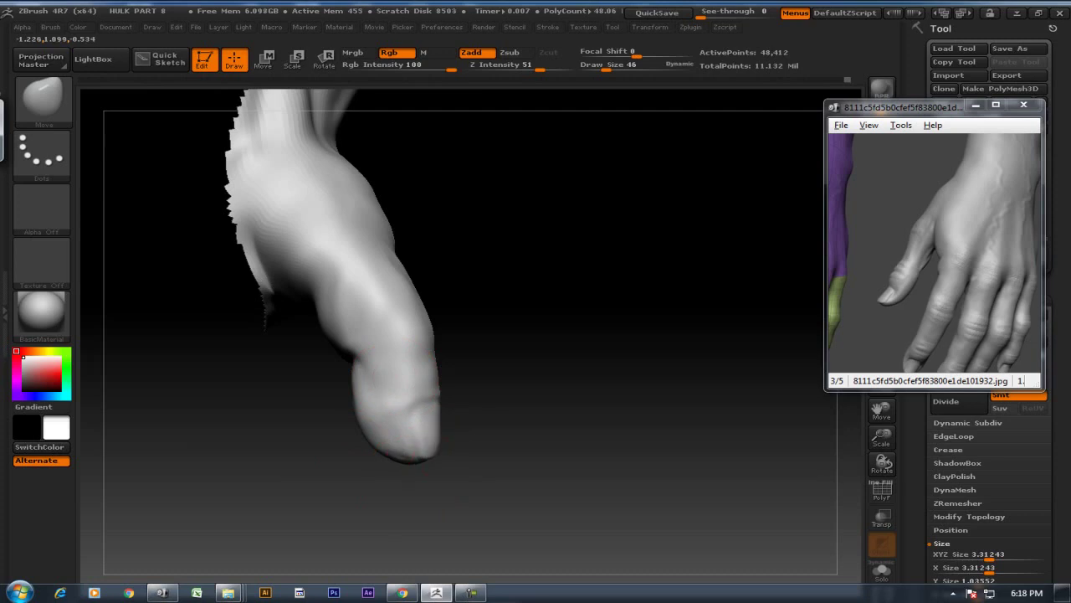
left_click_drag(414, 452, 429, 478)
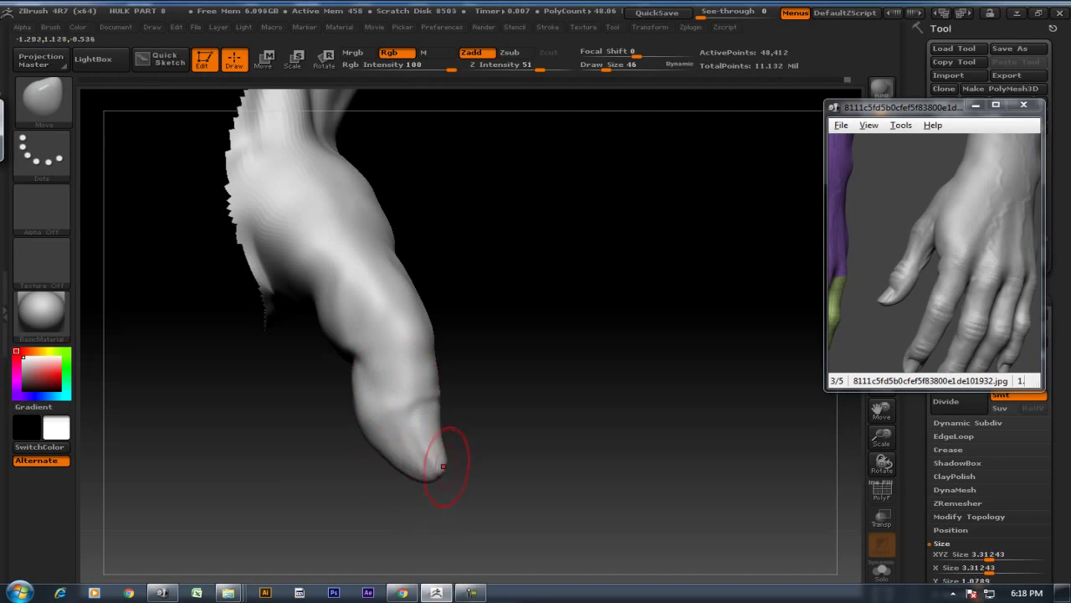
mouse_move(455, 433)
left_mouse_down()
mouse_move(469, 443)
mouse_move(418, 455)
mouse_move(427, 469)
mouse_move(471, 450)
mouse_move(492, 459)
mouse_move(458, 445)
left_mouse_up()
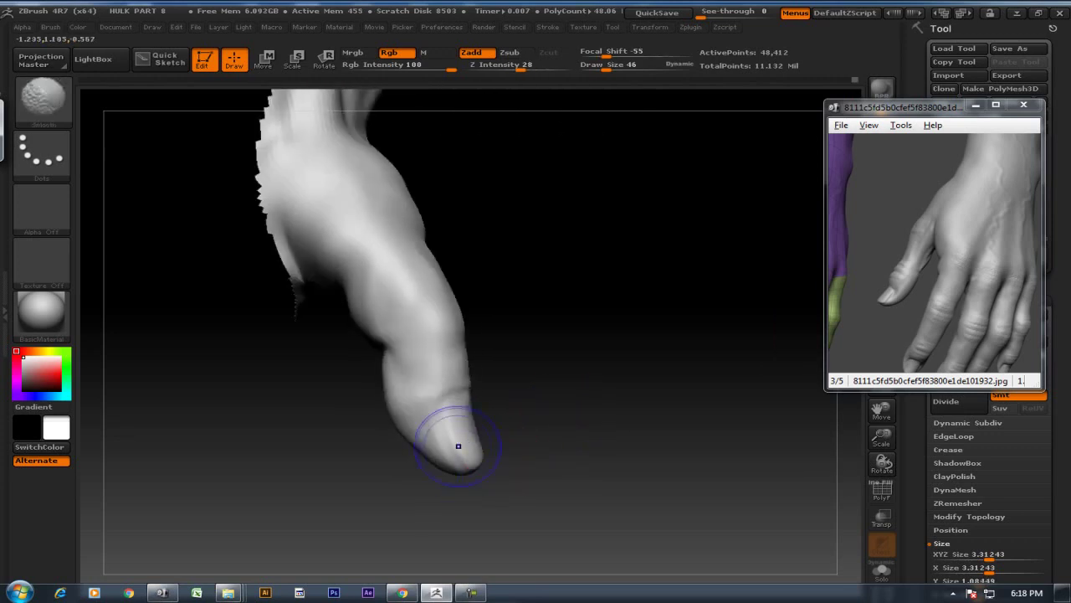
Bulge out the thumb tip's sides and reshape its right edge for a fuller profile
mouse_move(493, 482)
left_mouse_down()
mouse_move(514, 453)
mouse_move(459, 458)
left_mouse_up()
mouse_move(438, 421)
left_mouse_down()
mouse_move(508, 392)
mouse_move(506, 402)
left_mouse_up()
mouse_move(461, 430)
left_mouse_down()
mouse_move(452, 418)
mouse_move(500, 456)
left_mouse_up()
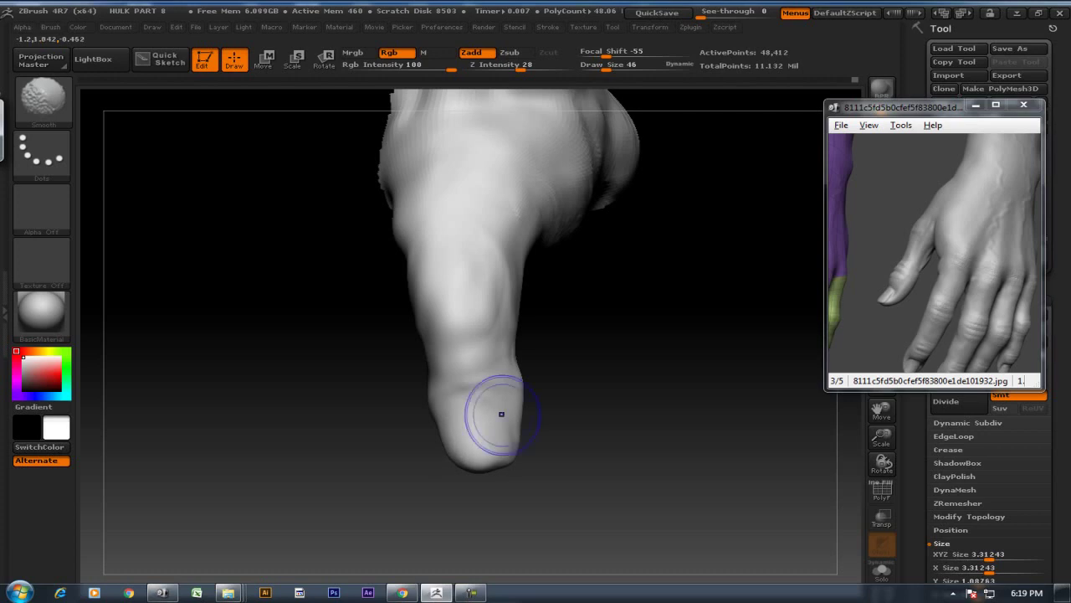
mouse_move(545, 383)
left_mouse_down()
mouse_move(502, 385)
mouse_move(593, 376)
mouse_move(535, 368)
left_mouse_up()
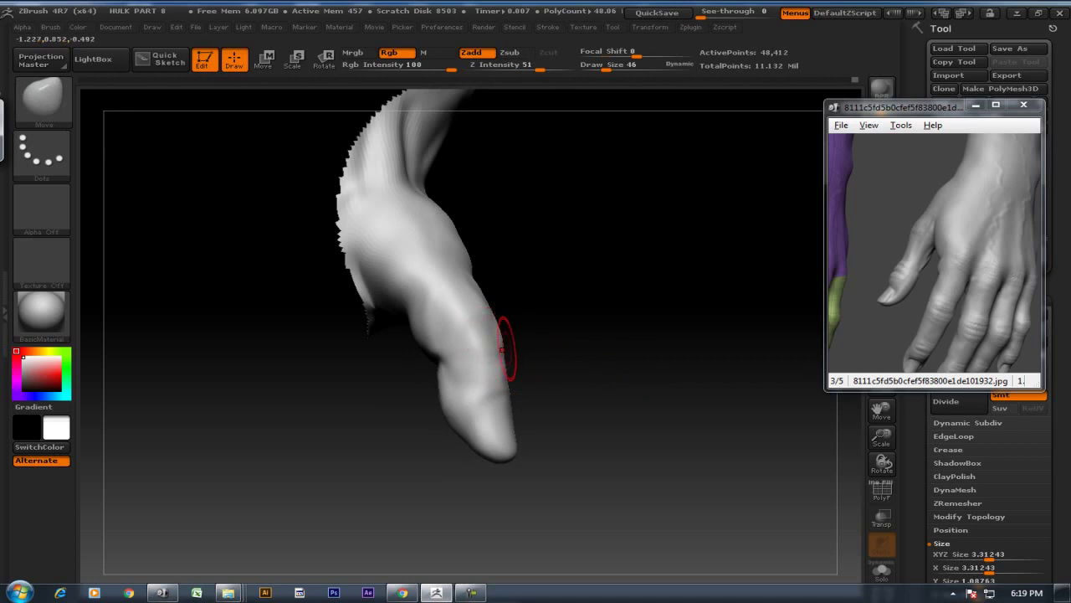
mouse_move(498, 346)
left_mouse_down()
mouse_move(490, 318)
mouse_move(490, 335)
mouse_move(597, 301)
mouse_move(495, 436)
left_mouse_up()
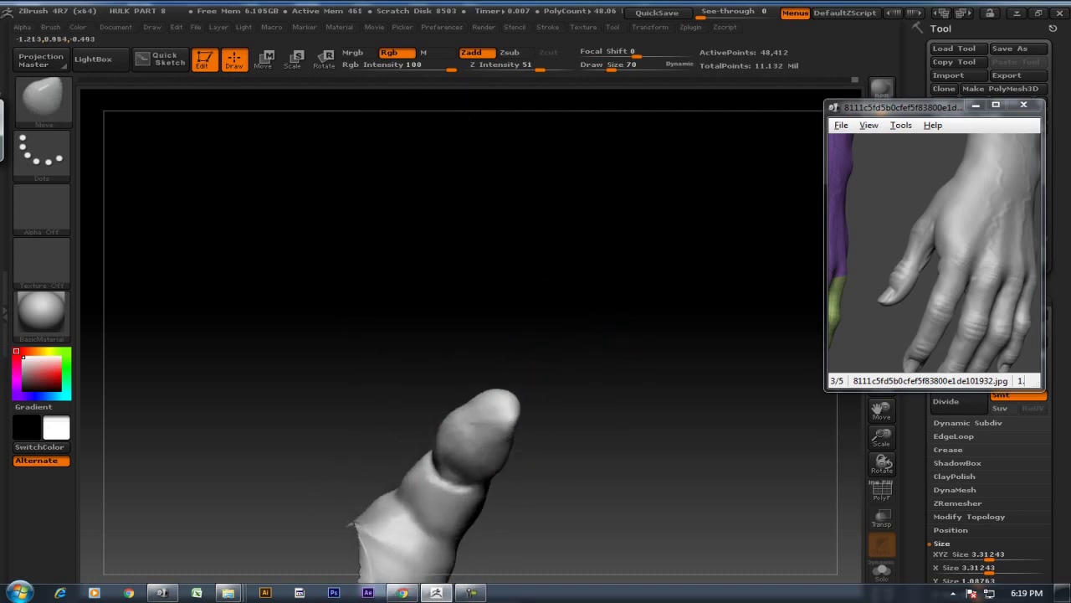
Nudge the thumb tip rounder with Move and smooth its shaft, checking side and end views
left_click_drag(442, 418, 465, 442)
key("shift")
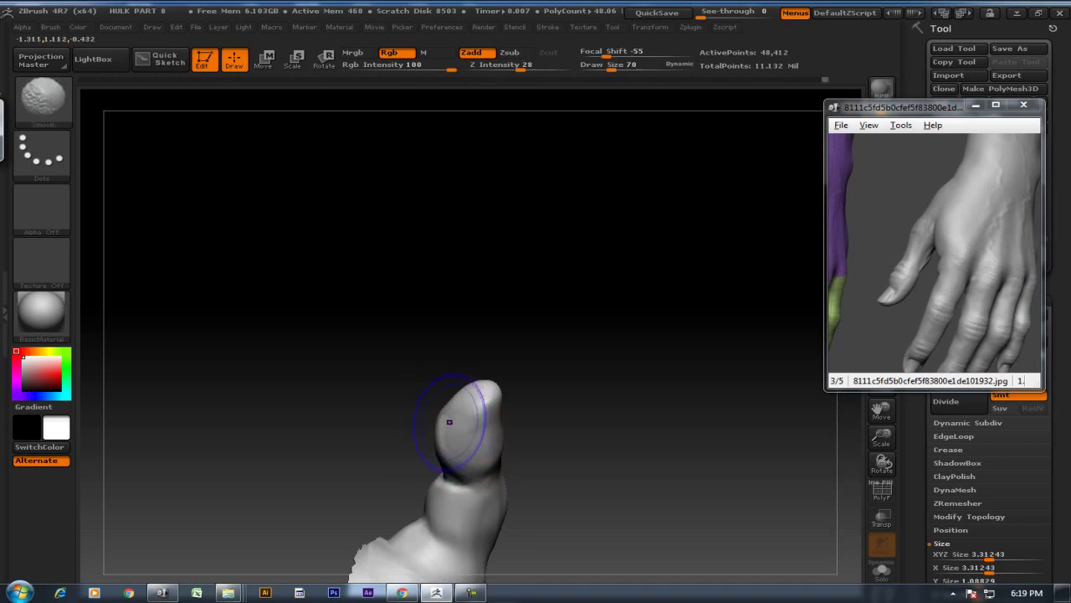
left_click_drag(558, 325, 418, 426)
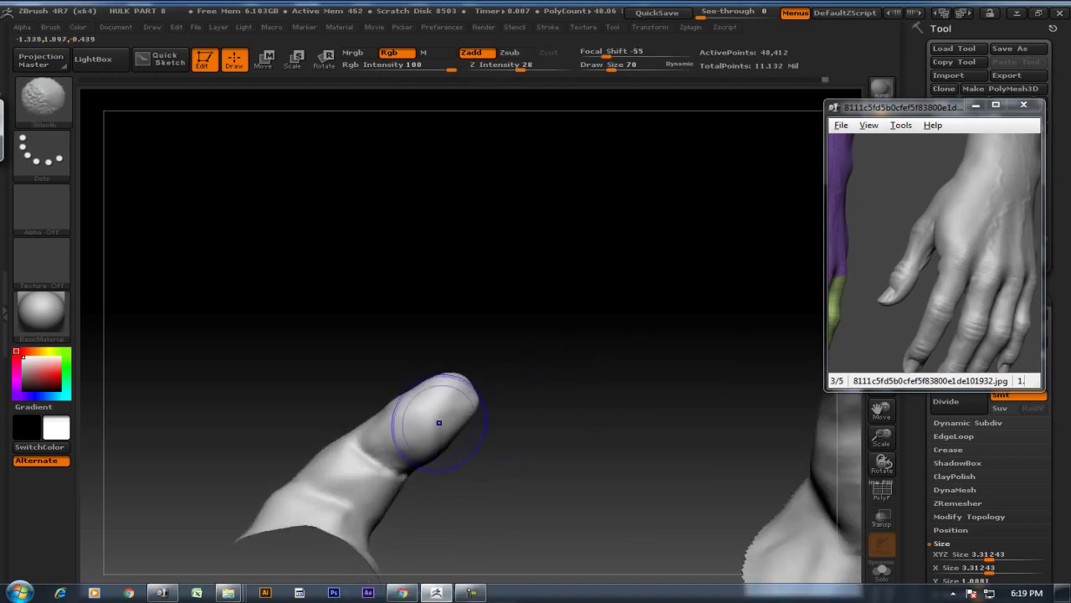
left_click_drag(511, 401, 418, 438)
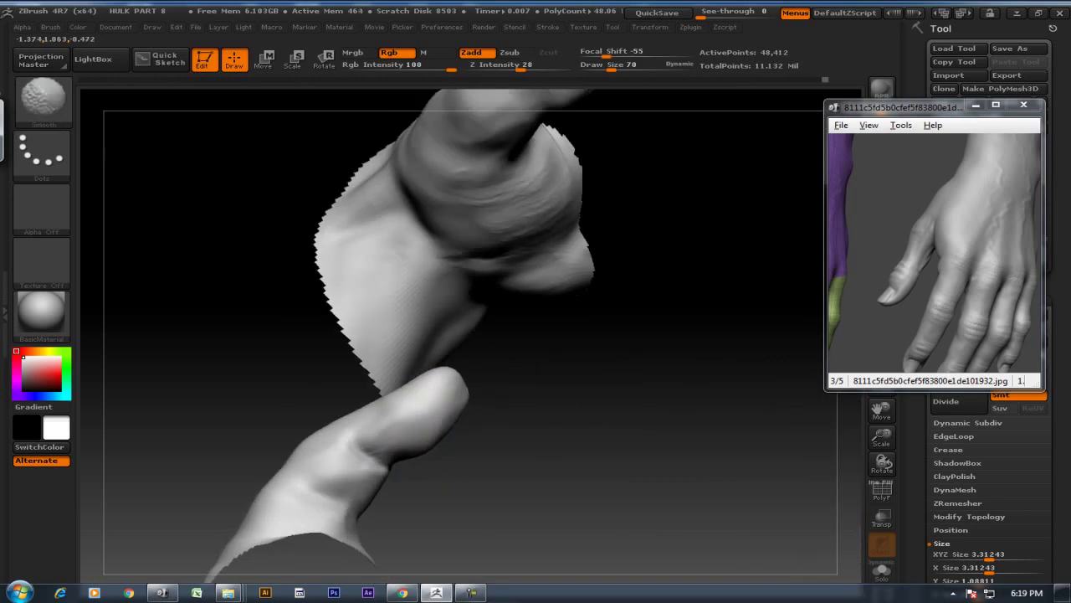
left_click_drag(486, 393, 514, 454)
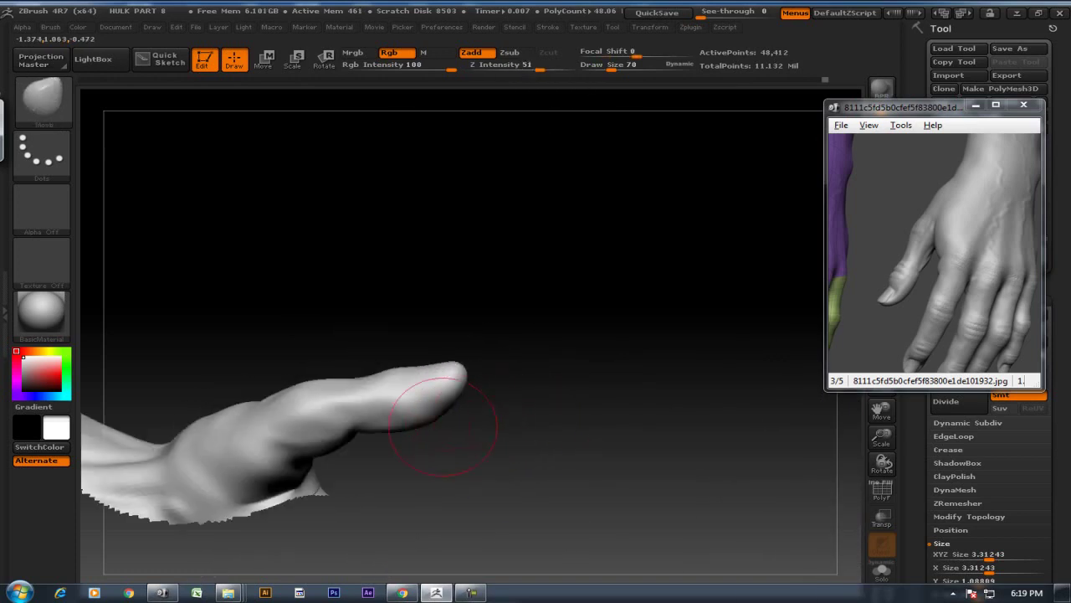
left_click_drag(326, 444, 311, 461, "shift")
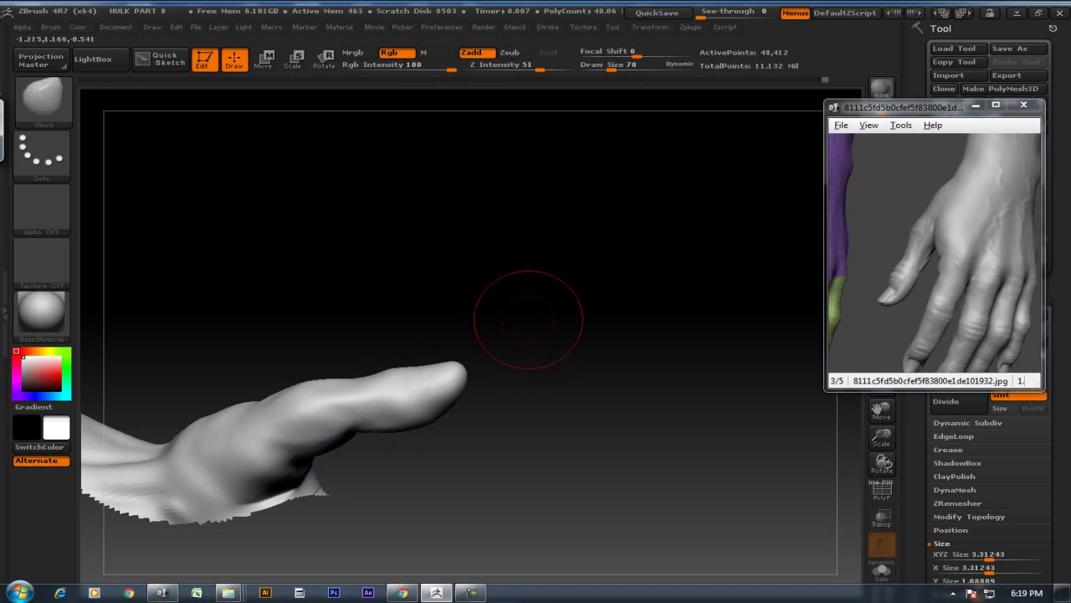
mouse_move(503, 335)
left_mouse_down()
mouse_move(536, 393)
mouse_move(502, 354)
mouse_move(540, 393)
mouse_move(332, 394)
left_mouse_up()
key("shift")
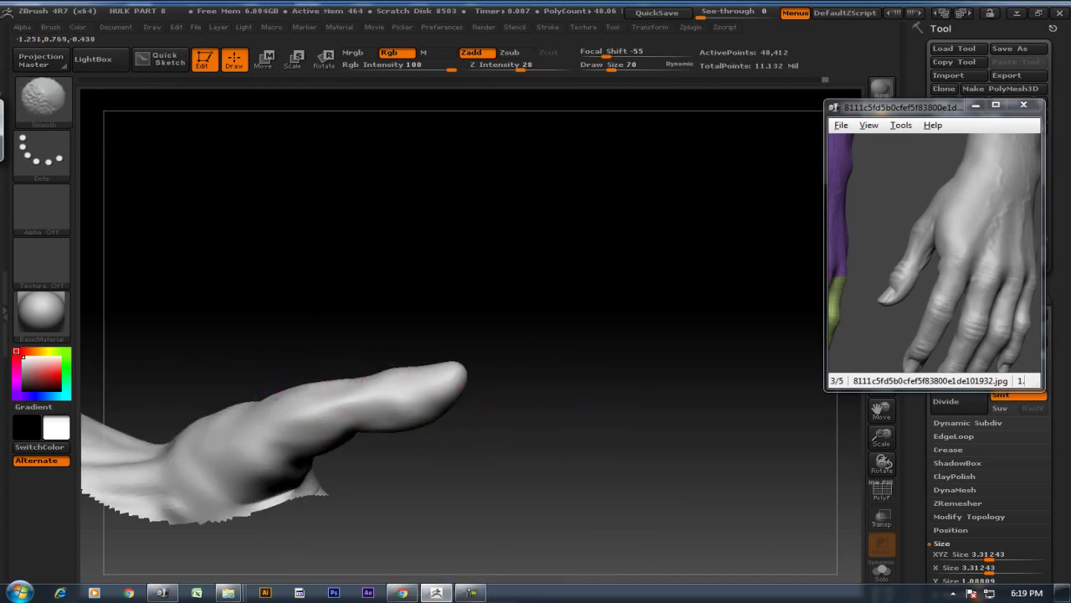
mouse_move(346, 287)
left_mouse_down()
mouse_move(393, 388)
mouse_move(523, 434)
mouse_move(477, 455)
mouse_move(430, 382)
left_mouse_up()
key("shift")
With a smaller ClayBuildup brush, sculpt creases along the thumb and soften the knuckle area
key("b")
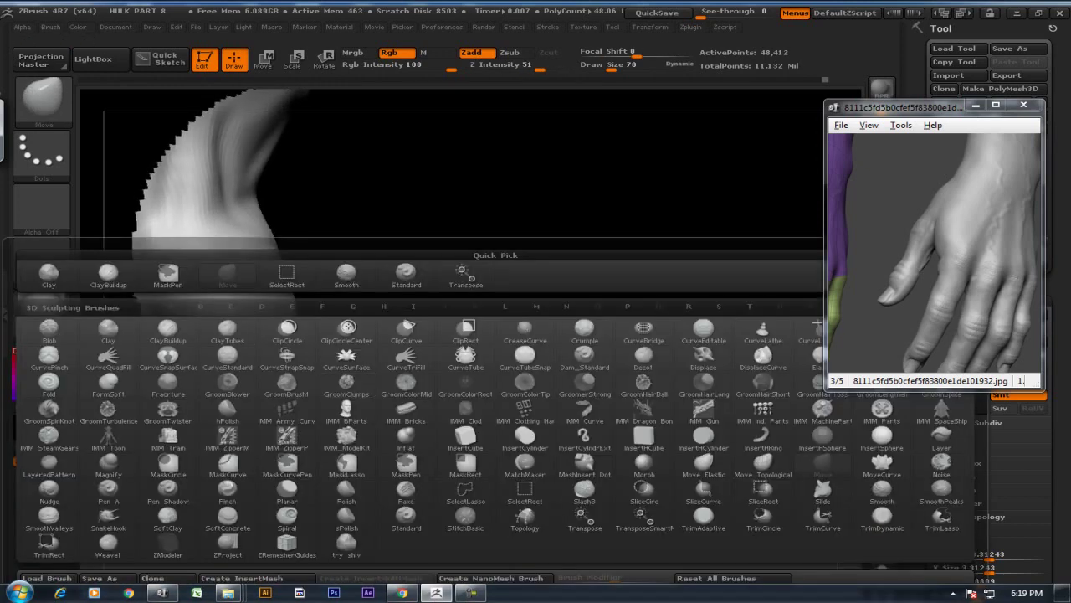
key("c")
key("b")
key("bracketleft")
left_click_drag(412, 358, 275, 363)
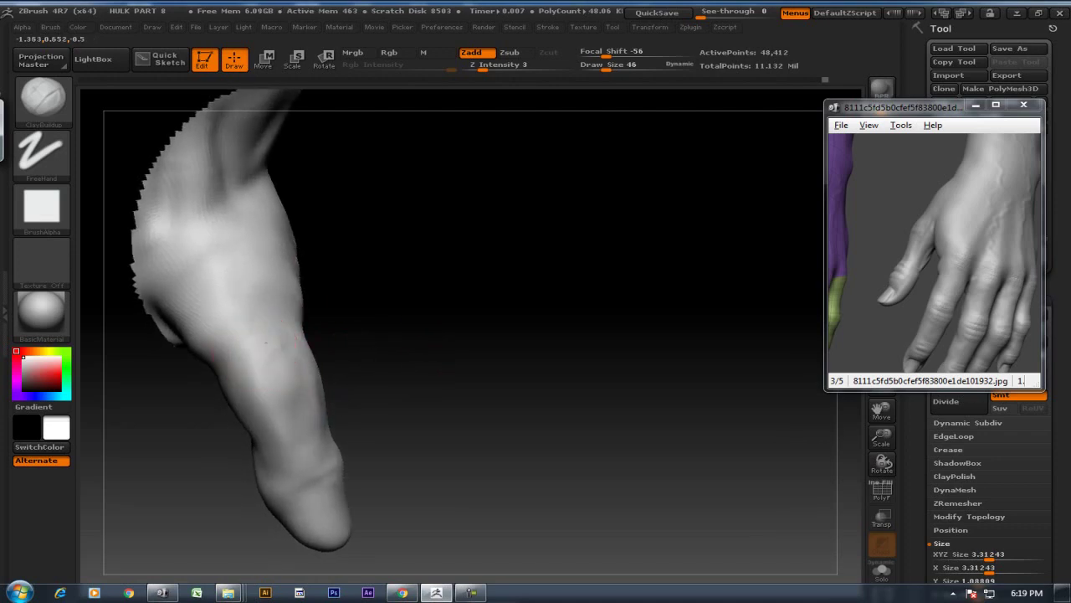
left_click_drag(240, 304, 271, 301)
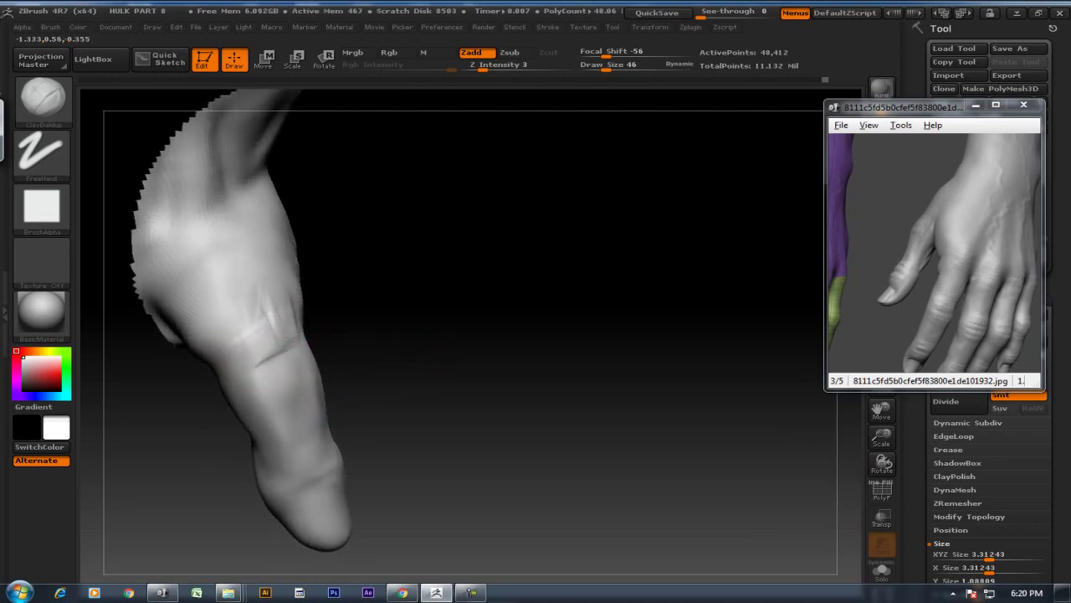
mouse_move(354, 354)
left_mouse_down()
mouse_move(360, 467)
mouse_move(544, 468)
mouse_move(323, 474)
left_mouse_up()
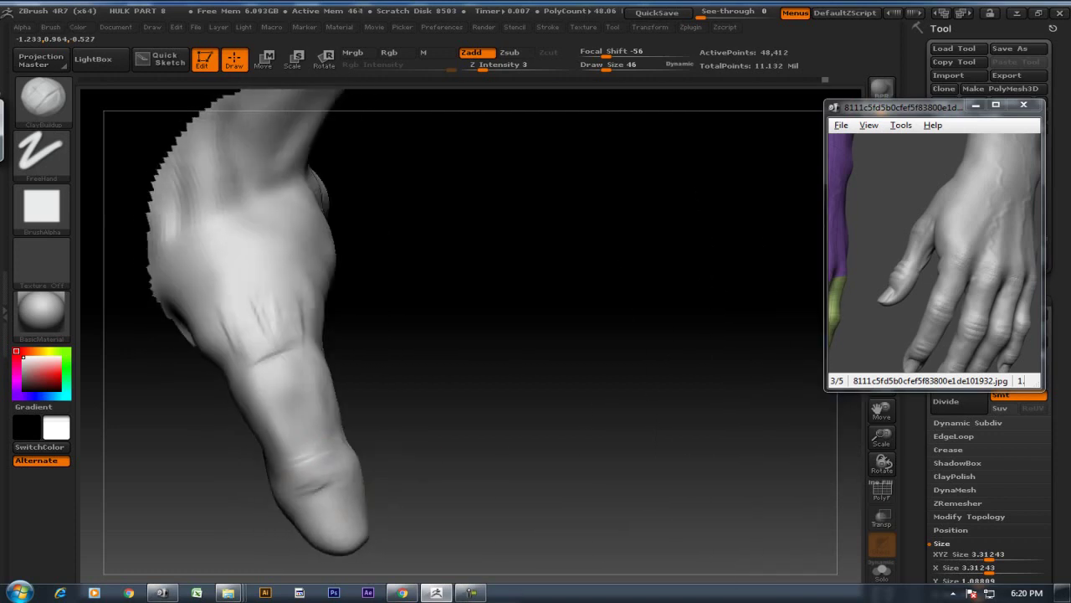
key("shift")
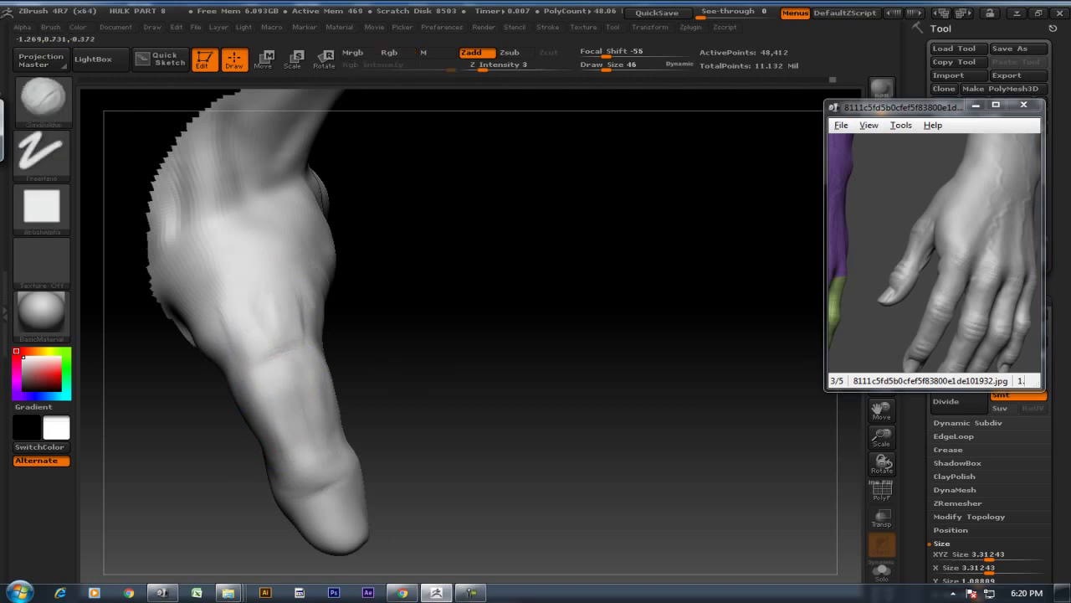
left_click_drag(393, 343, 437, 346)
left_click_drag(229, 301, 263, 334)
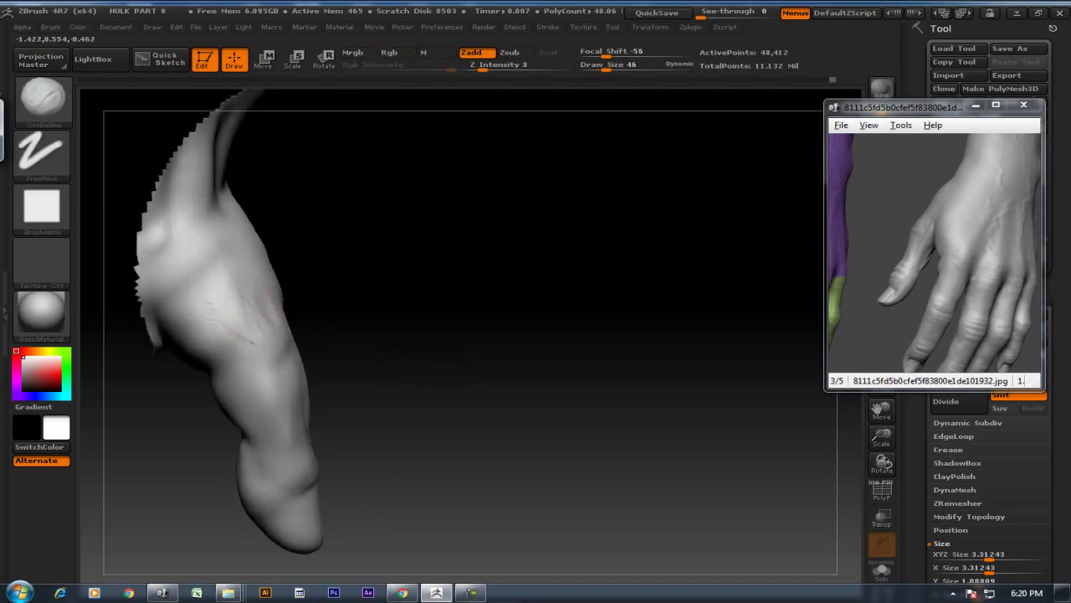
left_click_drag(408, 305, 279, 270)
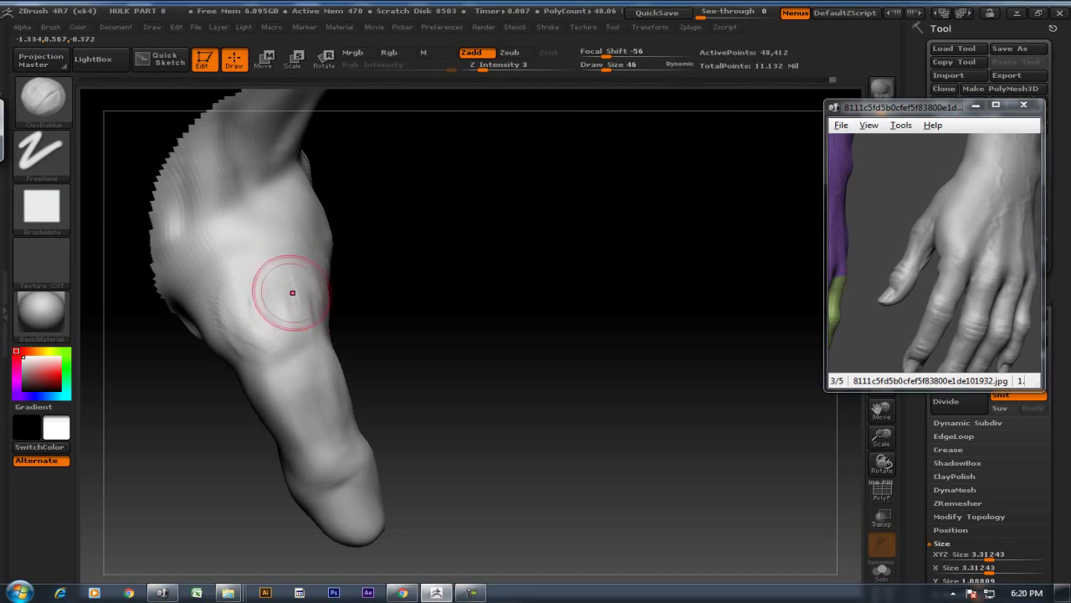
mouse_move(289, 310)
left_mouse_down()
mouse_move(257, 248)
mouse_move(270, 326)
mouse_move(275, 293)
mouse_move(255, 324)
mouse_move(301, 348)
left_mouse_up()
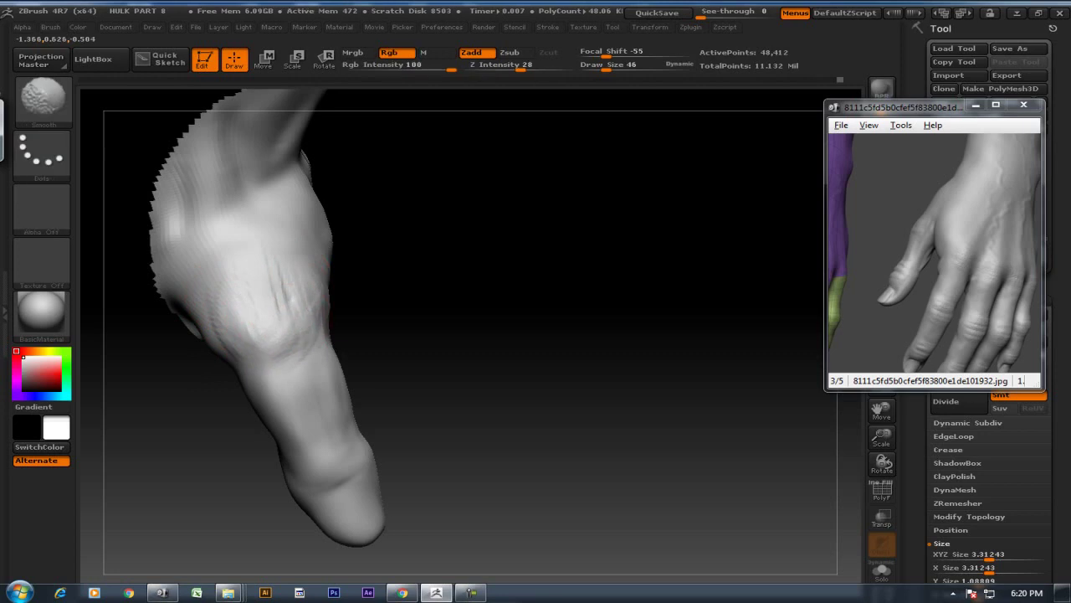
Add wrinkle strokes on the upper hand and smooth them
mouse_move(452, 393)
left_mouse_down()
mouse_move(462, 404)
mouse_move(435, 371)
mouse_move(156, 258)
mouse_move(192, 310)
left_mouse_up()
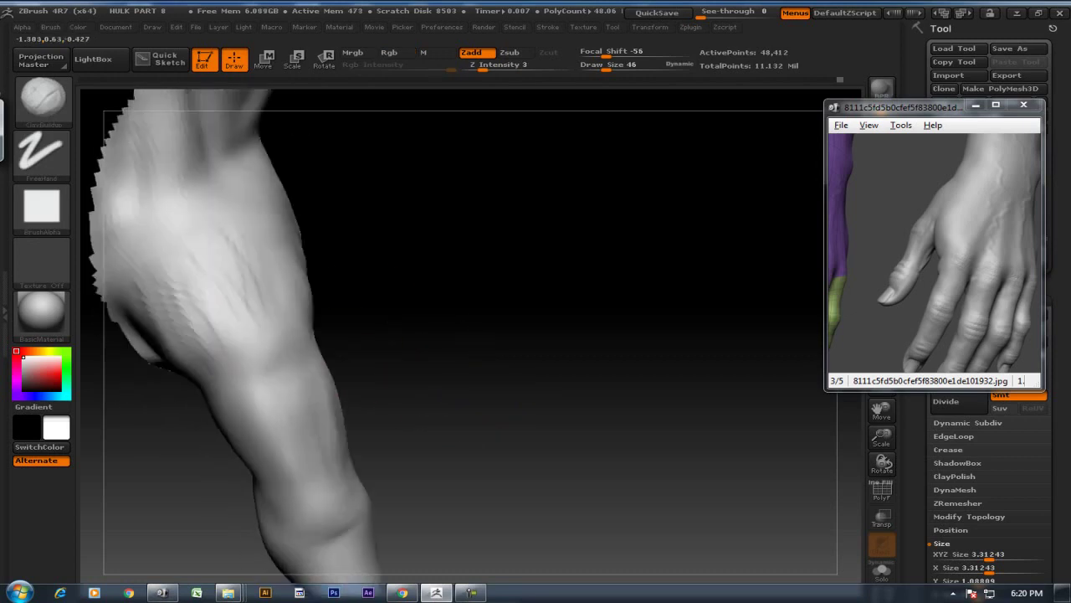
left_click_drag(282, 239, 502, 335)
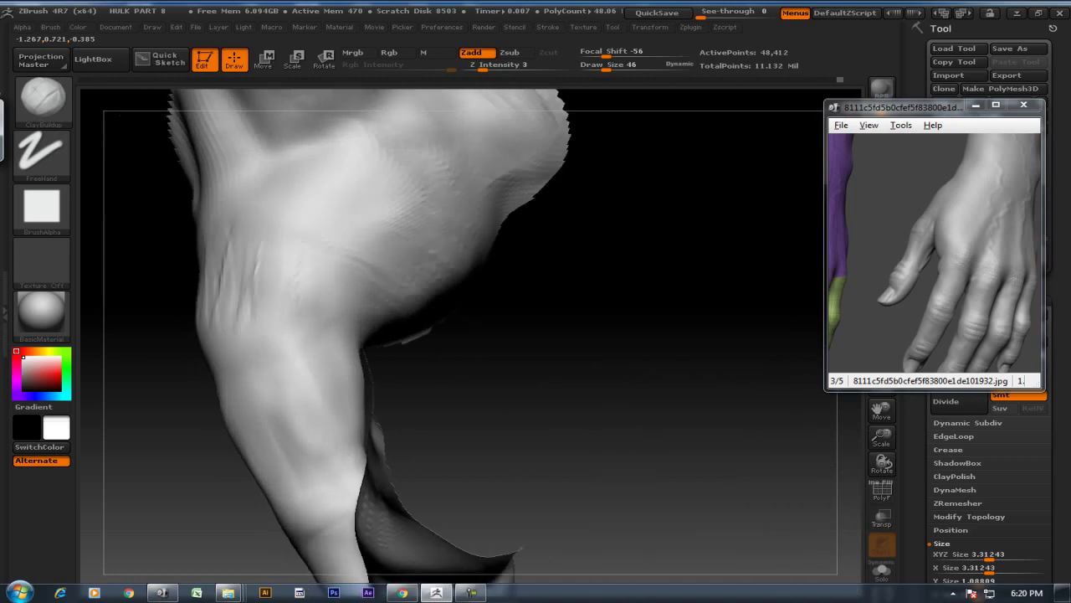
left_click_drag(260, 233, 210, 293)
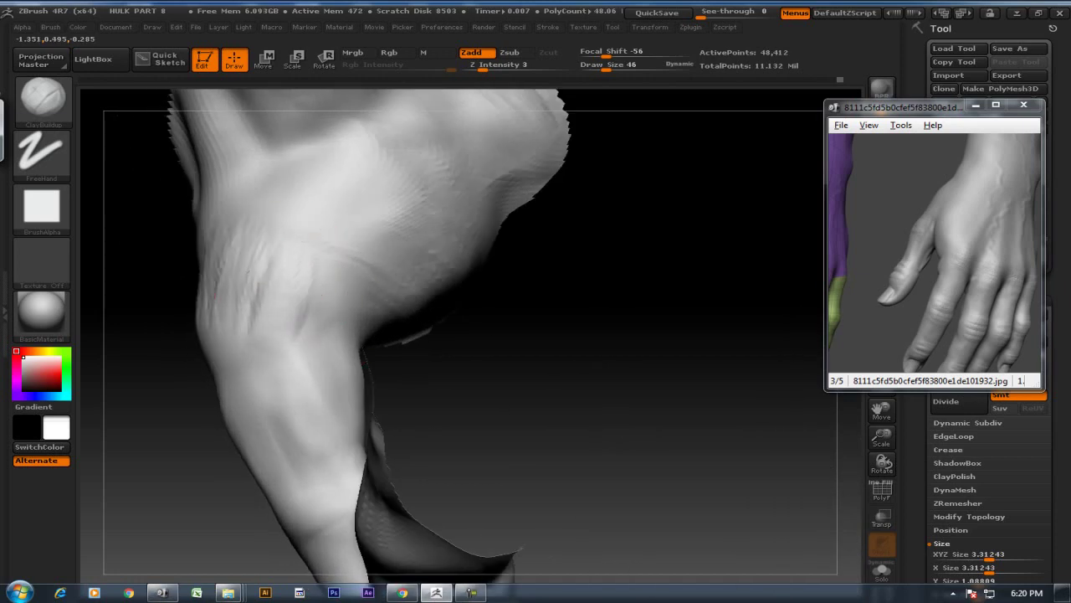
left_click_drag(316, 303, 306, 355)
left_click_drag(311, 287, 306, 272, "shift")
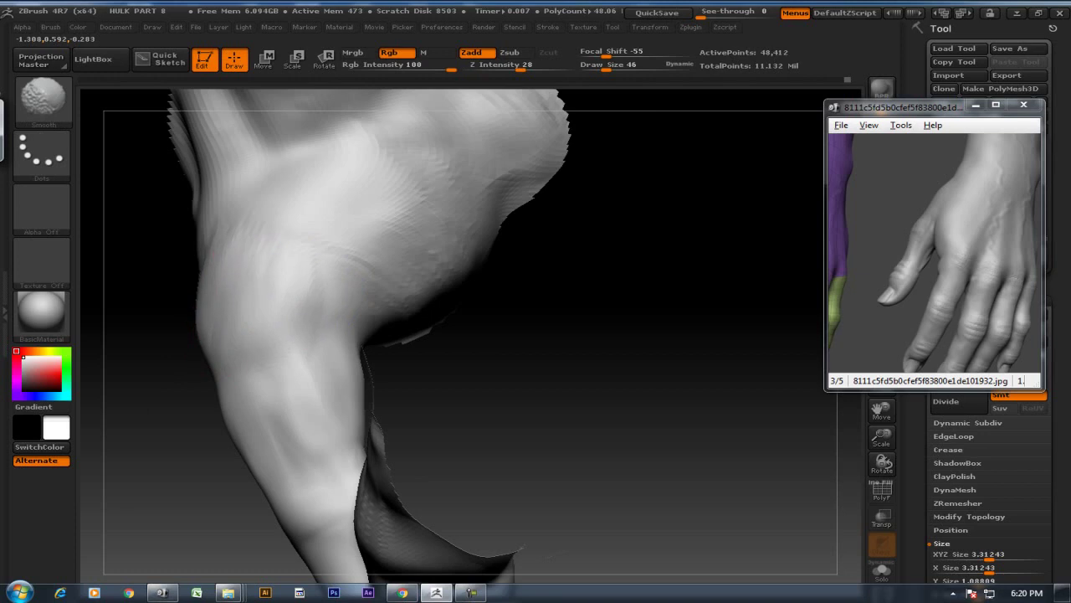
left_click_drag(450, 318, 147, 350)
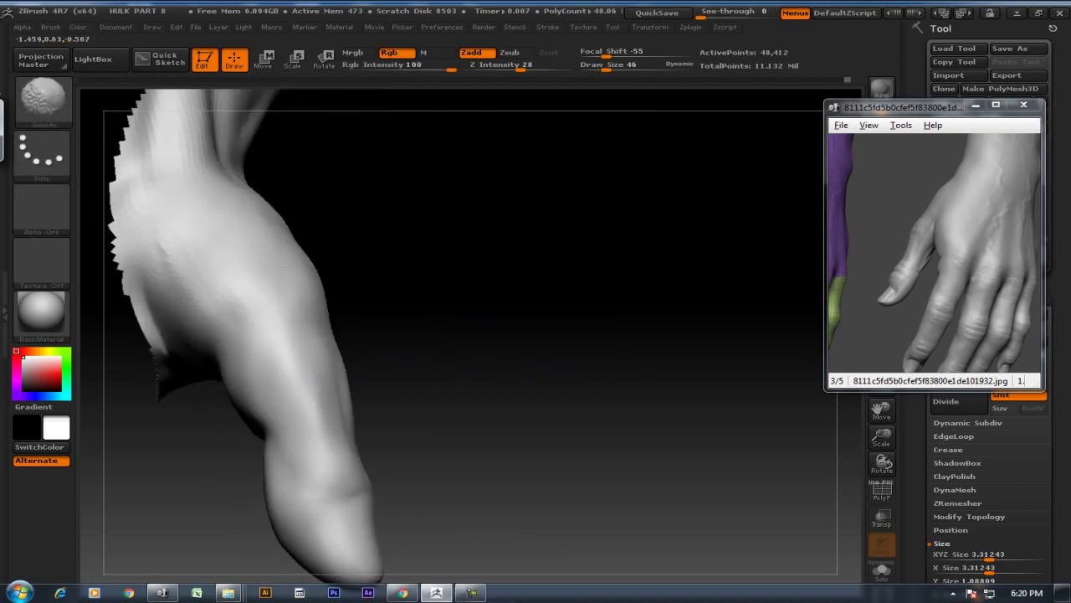
Shrink the brush further and dab speckled texture onto the thumb tip
key("shift")
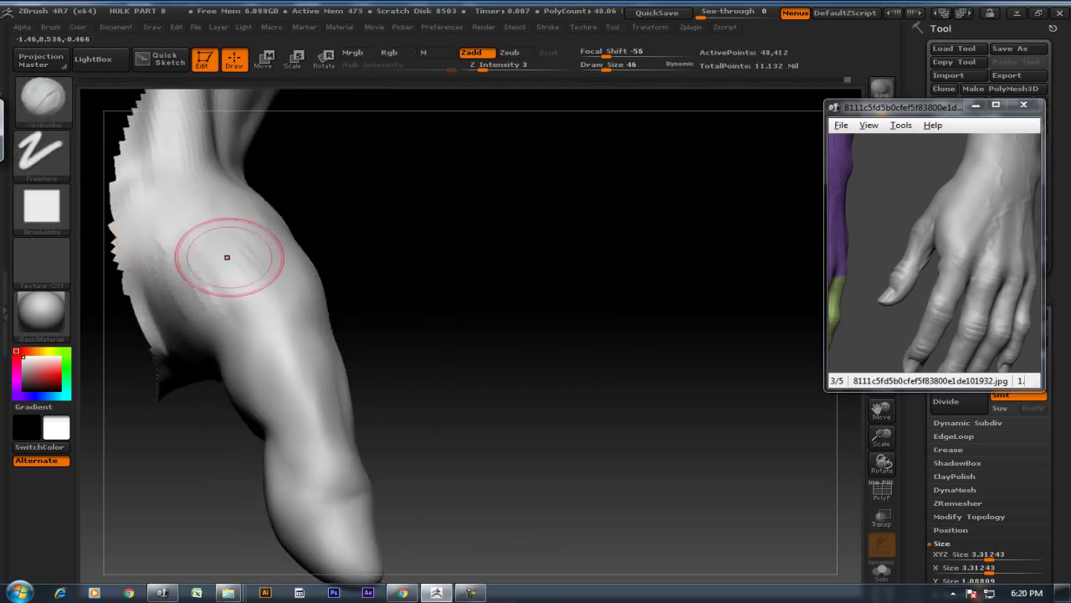
key("shift")
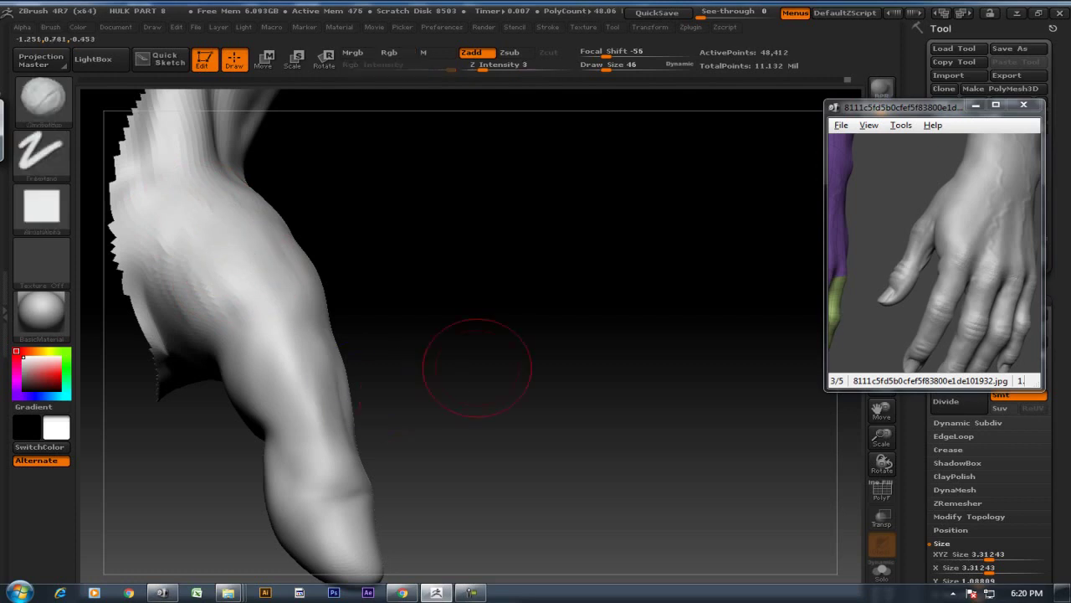
left_click_drag(455, 359, 358, 382)
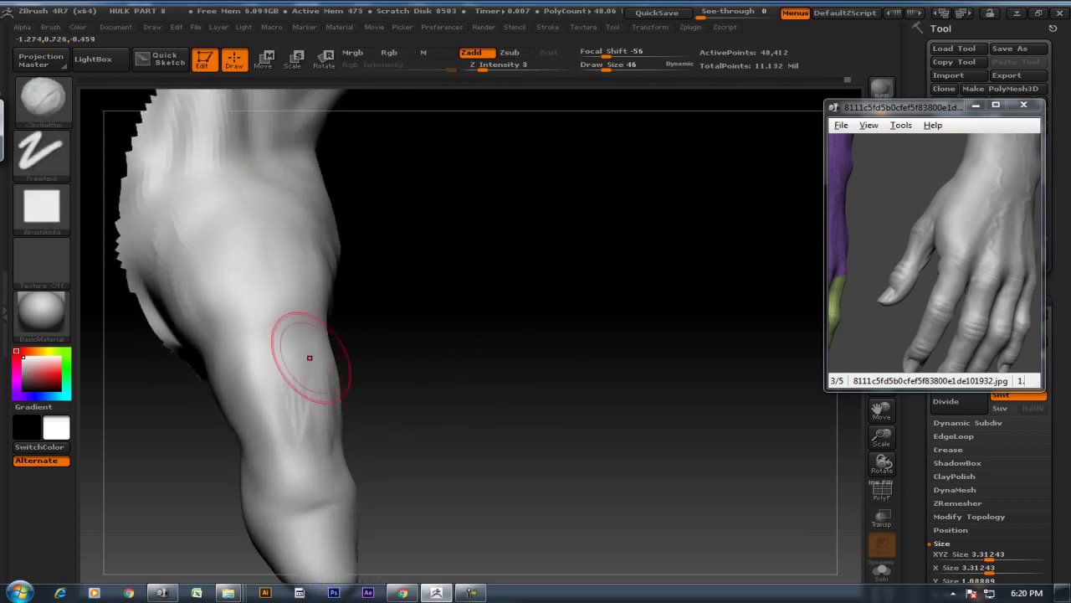
key("shift")
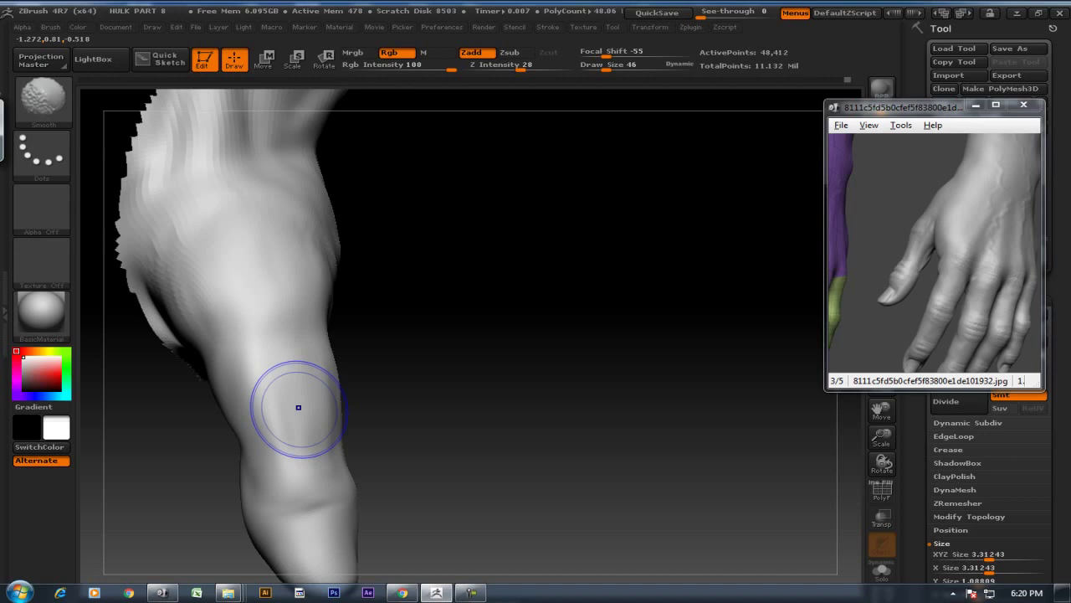
mouse_move(358, 442)
left_mouse_down()
mouse_move(284, 418)
mouse_move(340, 422)
left_mouse_up()
key("bracketleft")
key("bracketleft")
left_click_drag(310, 439, 315, 418)
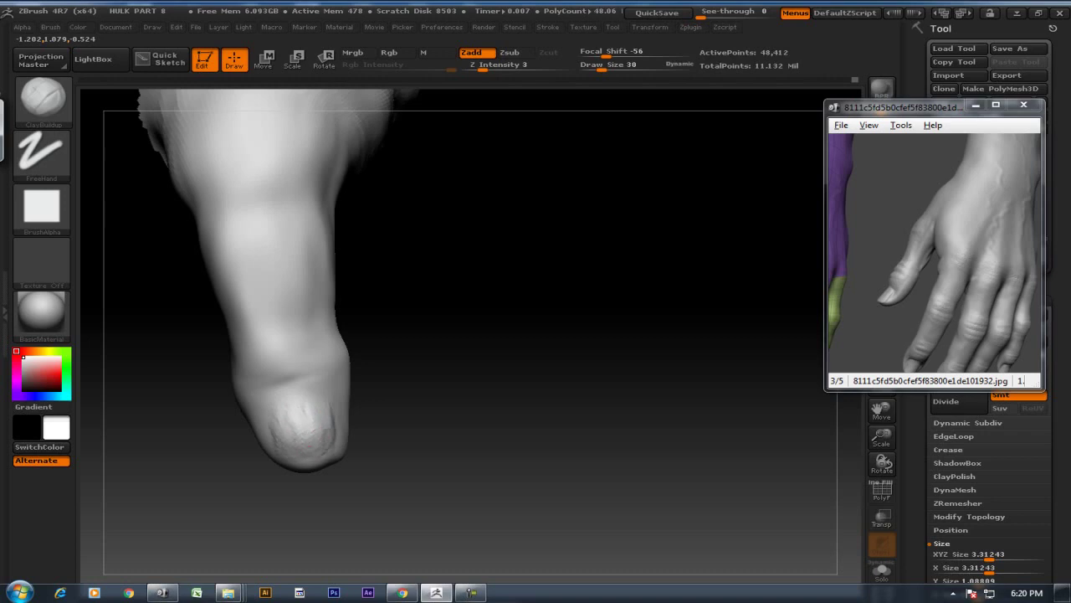
Soften the thumb tip, then deepen the knuckle wrinkles with ClayBuildup strokes
left_click_drag(312, 412, 315, 418, "shift")
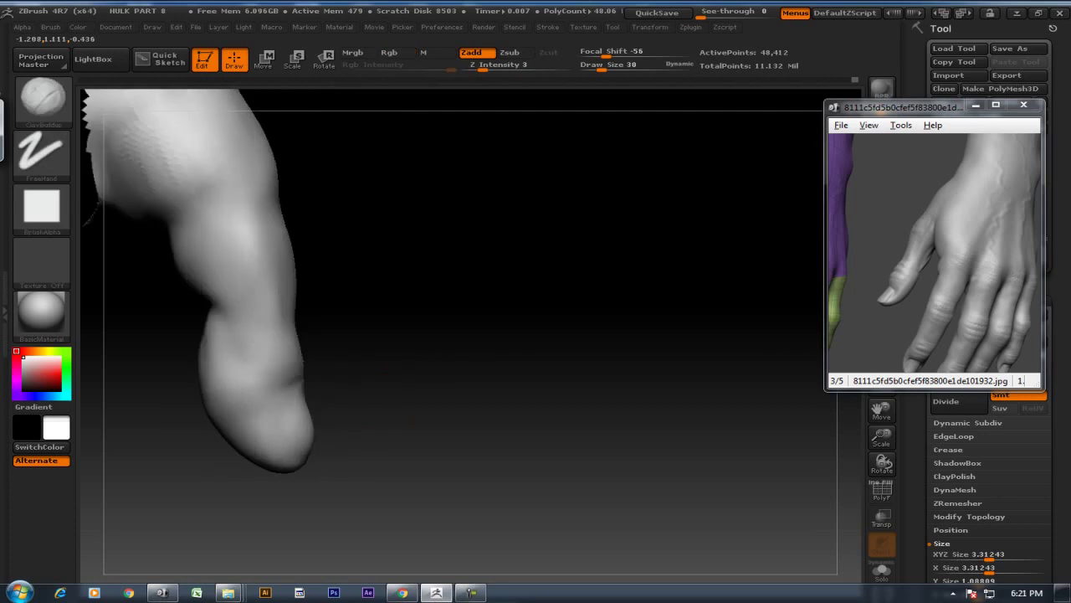
left_click_drag(393, 377, 502, 436)
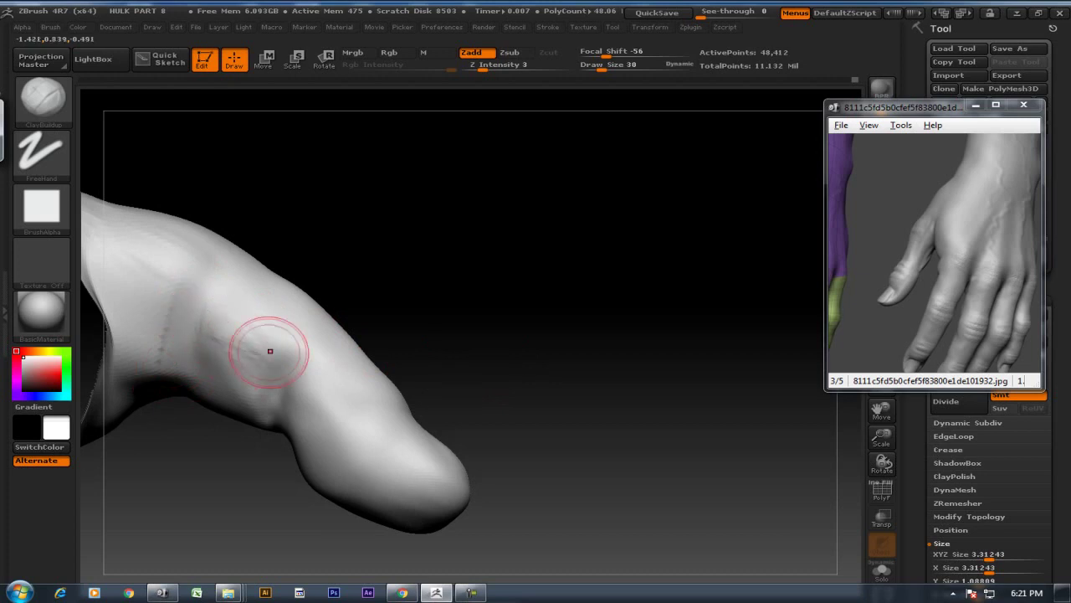
left_click_drag(345, 303, 443, 266)
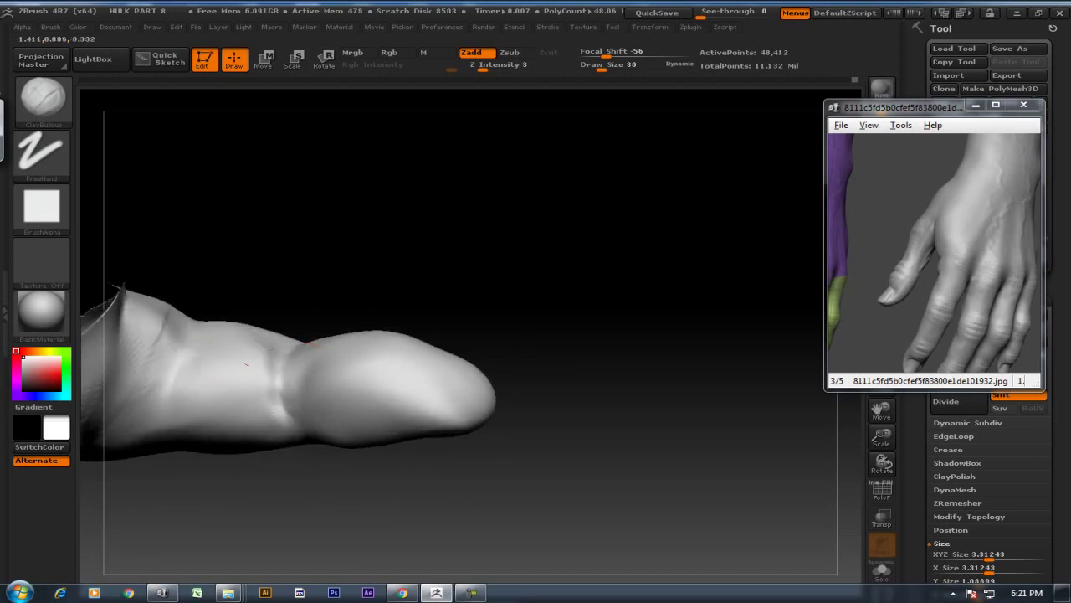
left_click_drag(359, 255, 371, 354)
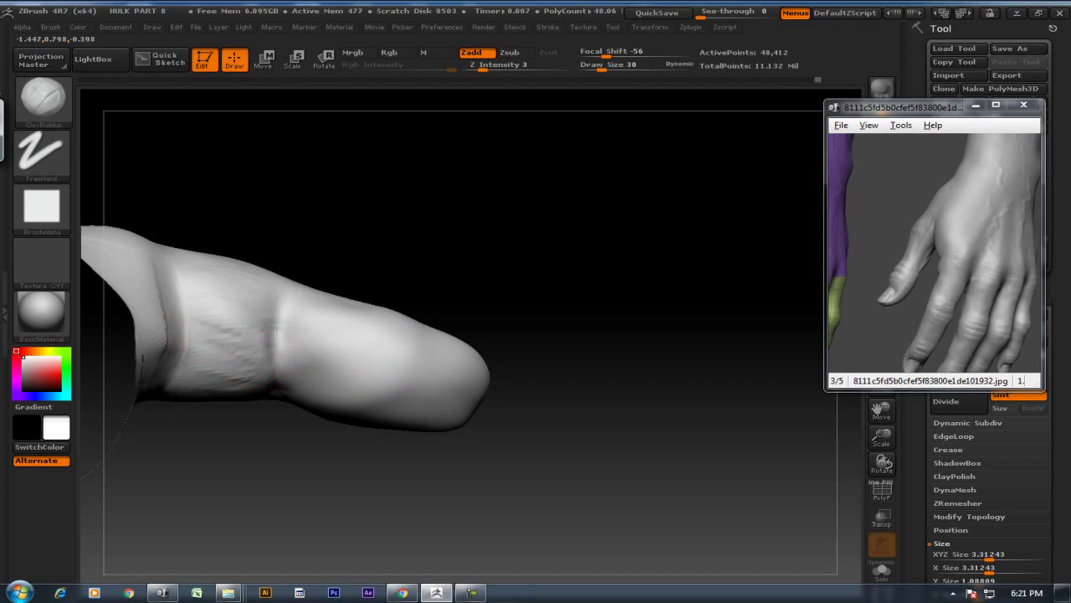
mouse_move(214, 350)
left_mouse_down()
mouse_move(253, 353)
mouse_move(363, 283)
mouse_move(581, 422)
mouse_move(468, 390)
left_mouse_up()
left_click_drag(251, 289, 326, 334)
mouse_move(281, 297)
left_mouse_down()
mouse_move(318, 326)
mouse_move(333, 319)
mouse_move(318, 348)
left_mouse_up()
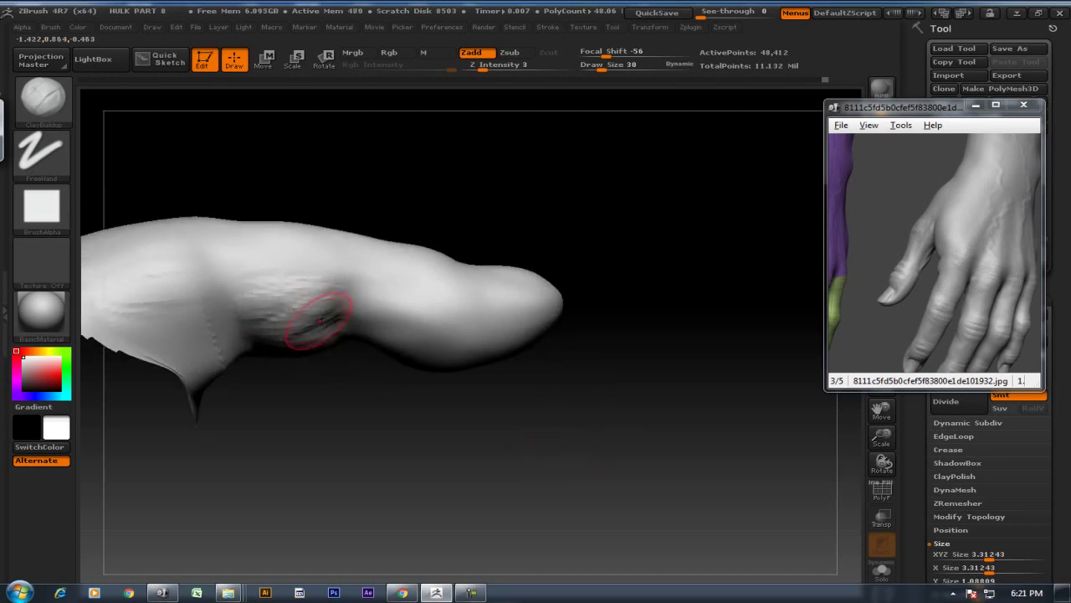
Re-stroke the knuckle crease and Shift-smooth the wrinkles so they blend in
key("shift")
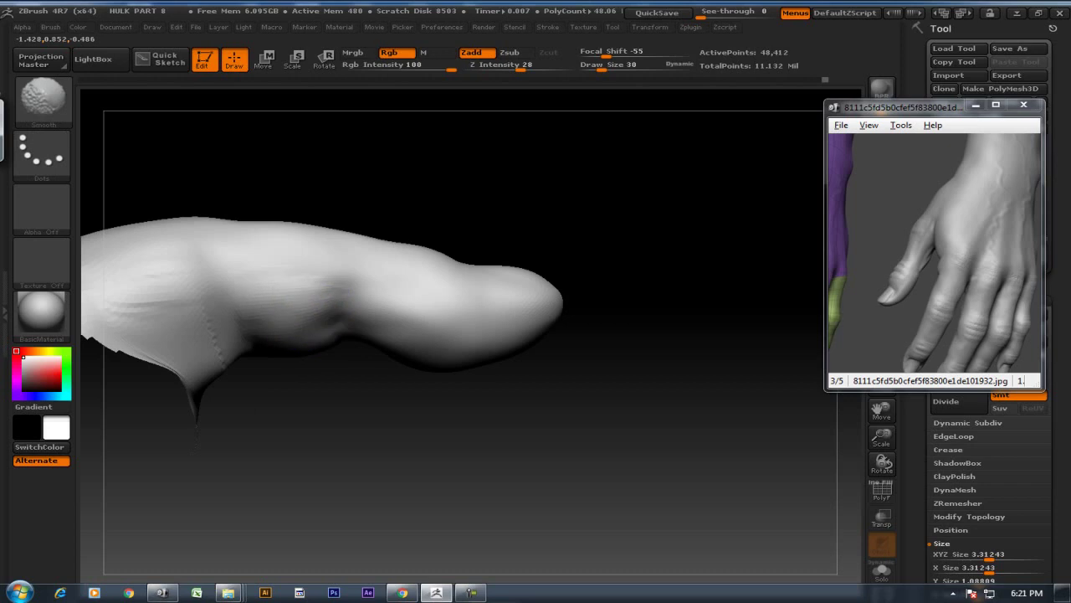
left_click_drag(322, 354, 335, 383)
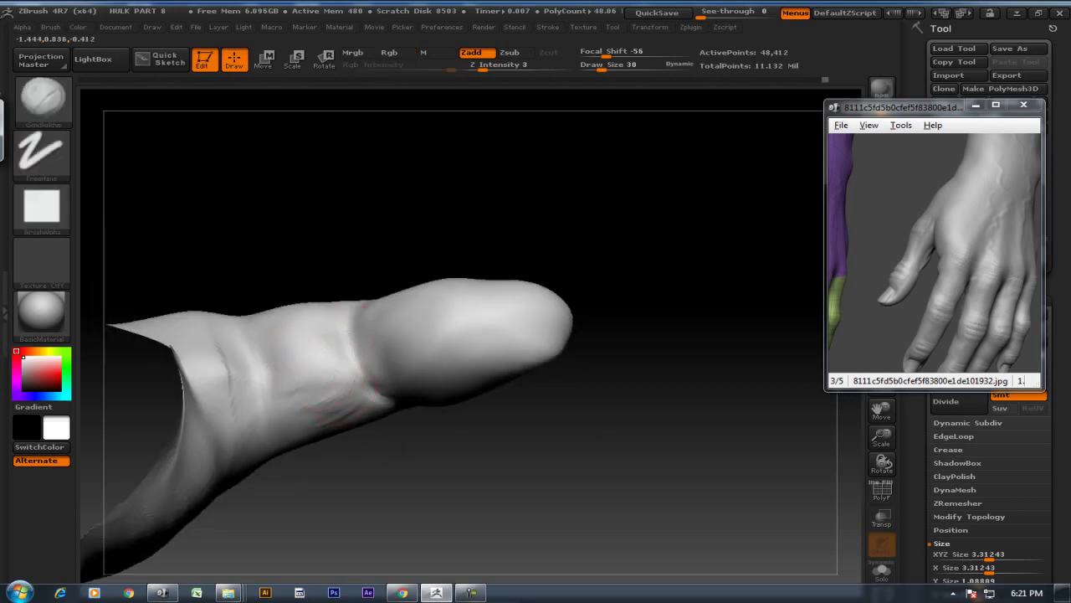
left_click_drag(262, 345, 263, 403)
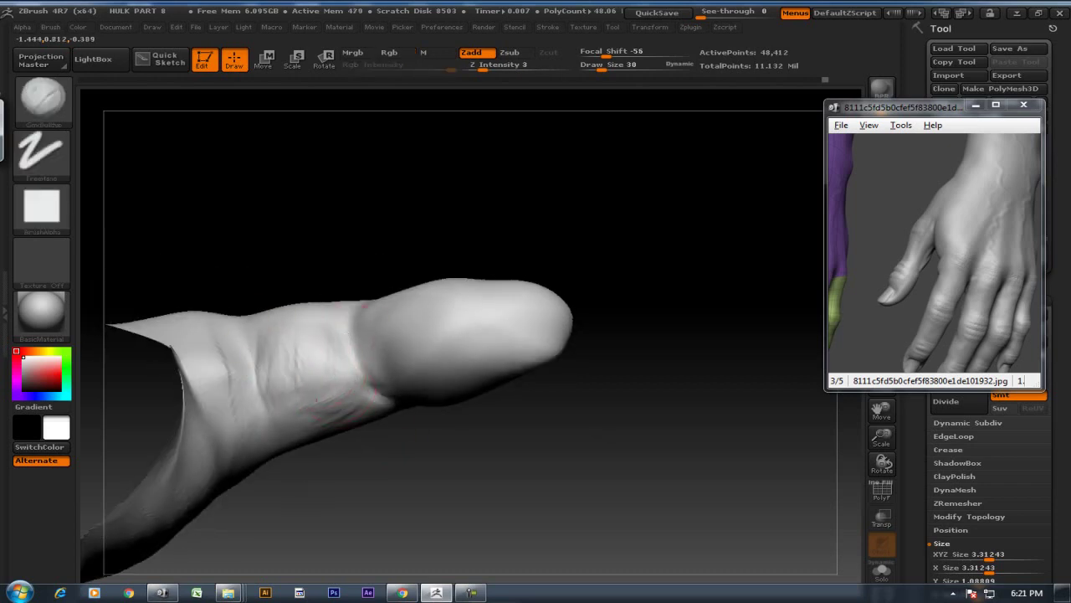
mouse_move(335, 469)
left_mouse_down()
mouse_move(370, 345)
mouse_move(350, 327)
left_mouse_up()
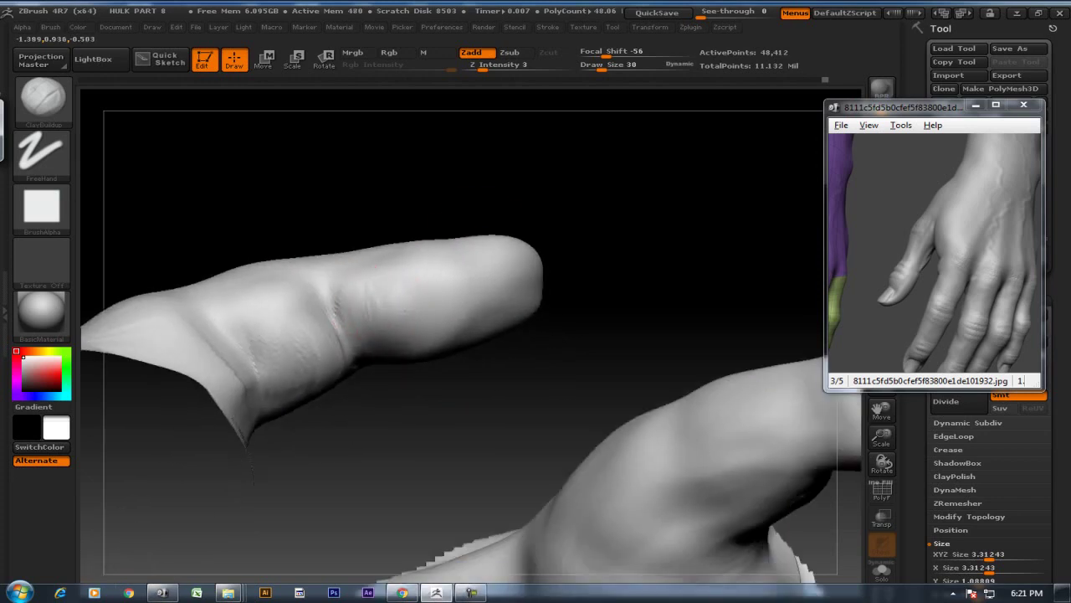
key("shift")
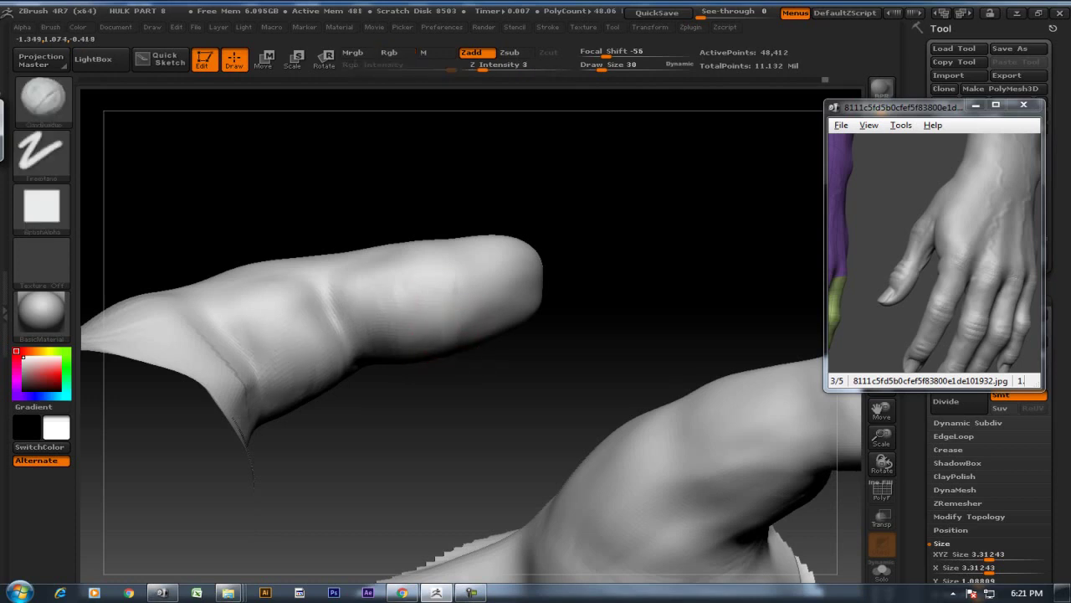
key("shift")
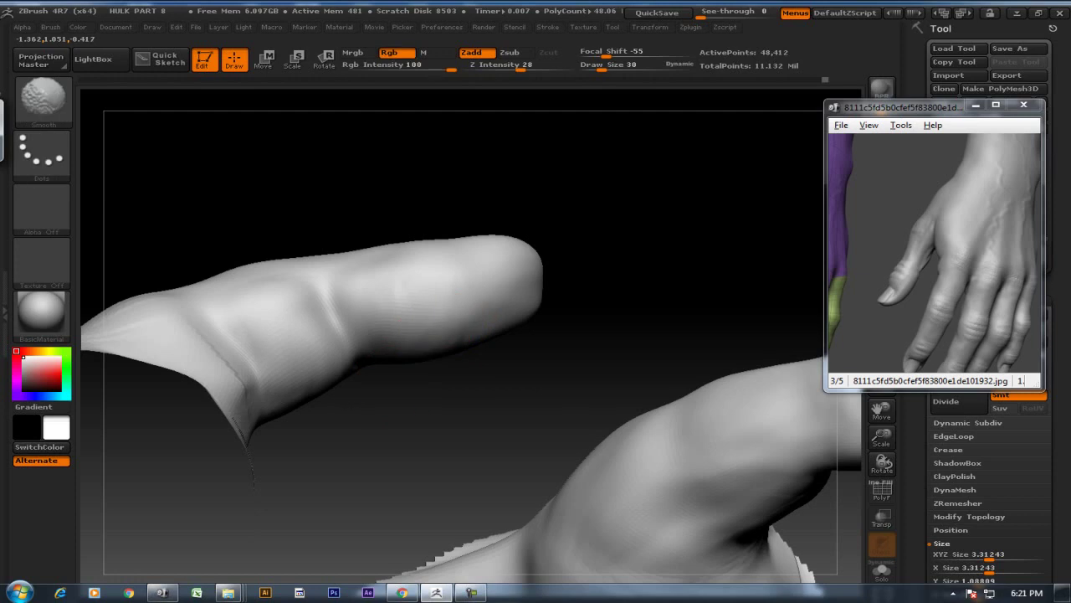
Build up the rounded fingertip pad with ClayBuildup and smooth it
left_click_drag(586, 184, 490, 246)
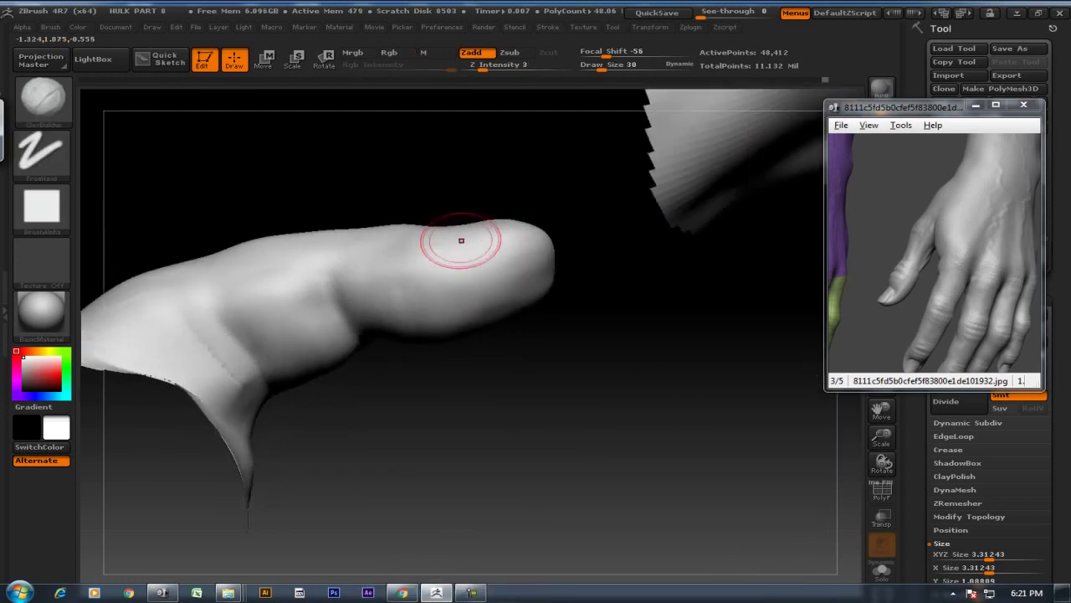
mouse_move(421, 275)
left_mouse_down()
mouse_move(445, 259)
mouse_move(482, 259)
left_mouse_up()
mouse_move(444, 378)
left_mouse_down()
mouse_move(474, 383)
mouse_move(443, 394)
mouse_move(517, 407)
mouse_move(473, 335)
left_mouse_up()
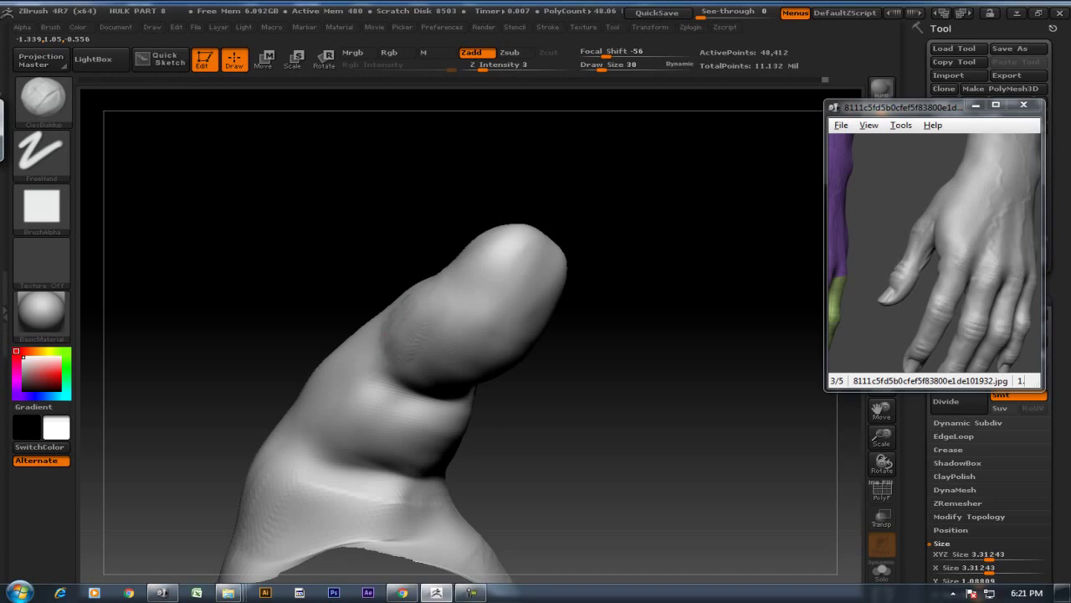
key("shift")
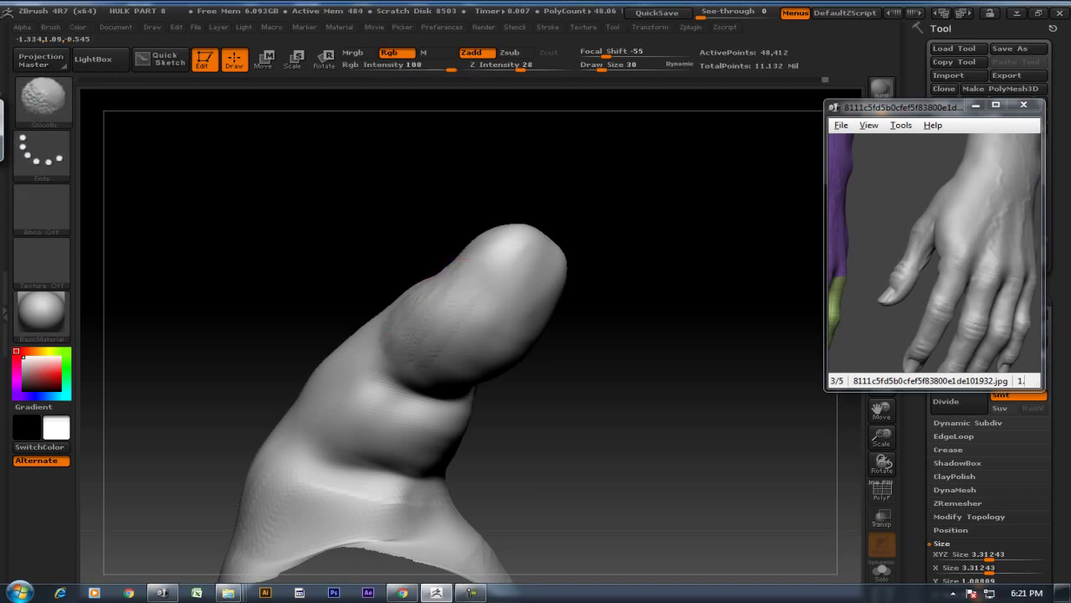
Add and smooth more fingertip strokes, then carve a faint crease near the tip
left_click_drag(360, 299, 407, 324)
left_click_drag(377, 282, 407, 272)
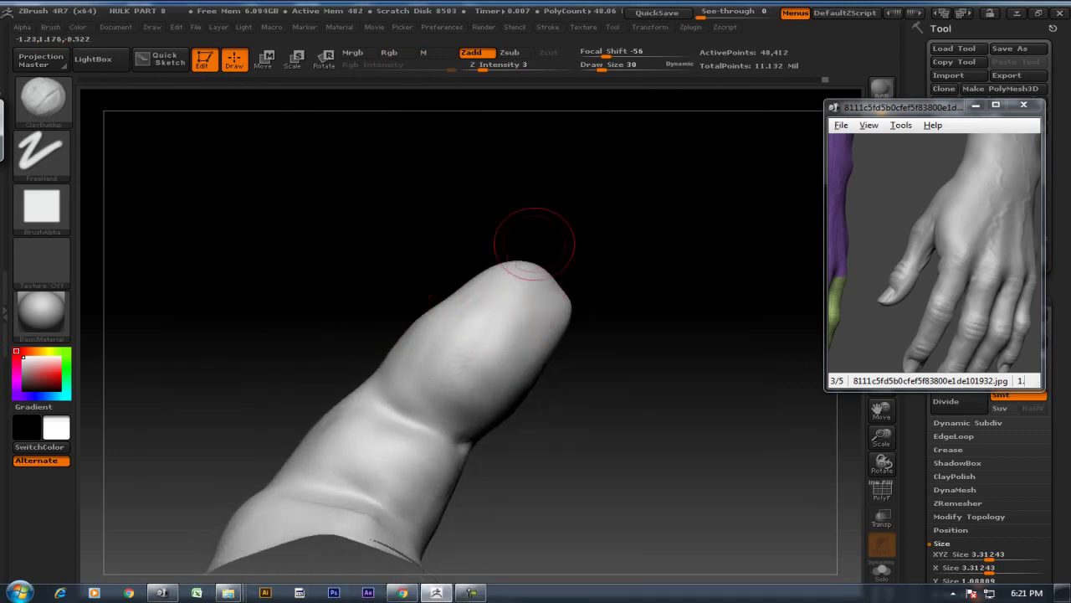
left_click_drag(531, 239, 539, 341)
left_click_drag(513, 389, 540, 314)
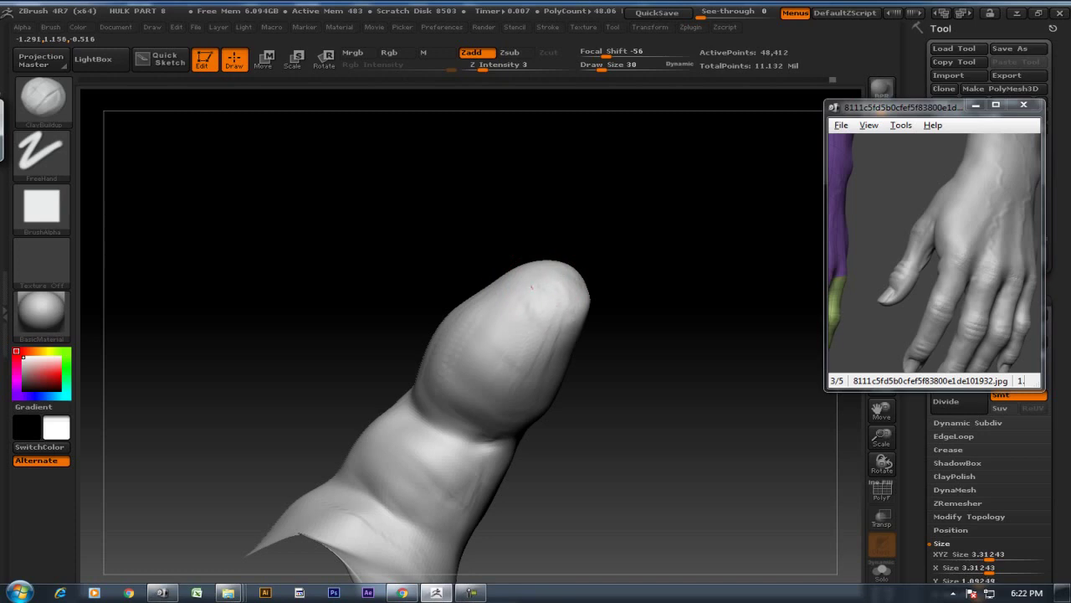
key("shift")
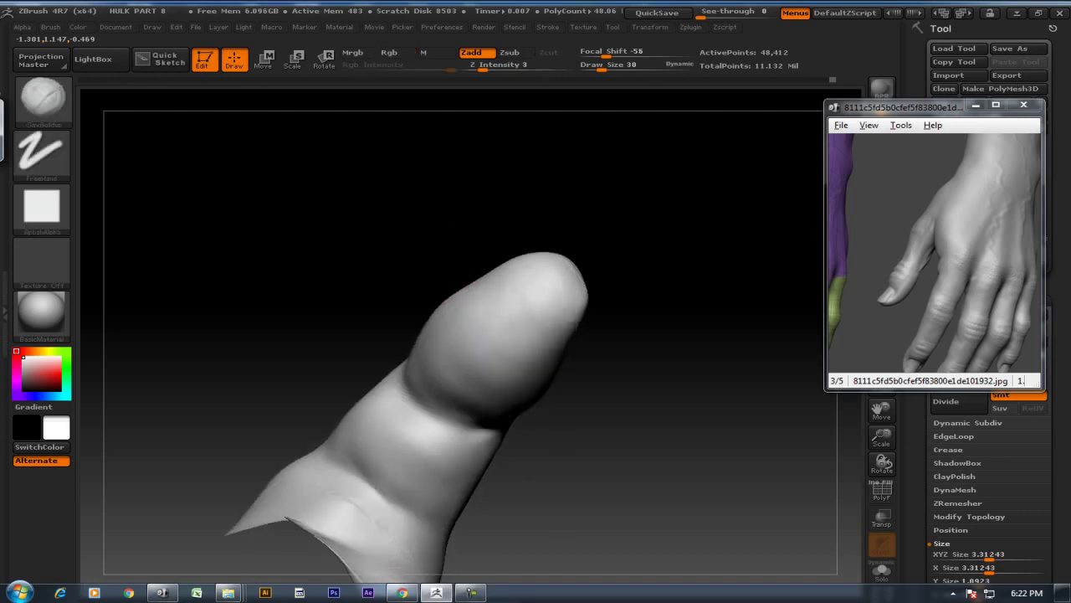
left_click_drag(452, 401, 508, 403)
mouse_move(506, 279)
left_mouse_down()
mouse_move(486, 299)
mouse_move(481, 280)
left_mouse_up()
Smooth out the stray fingertip crease marks and bring the thumbnail face into view
left_click(471, 593)
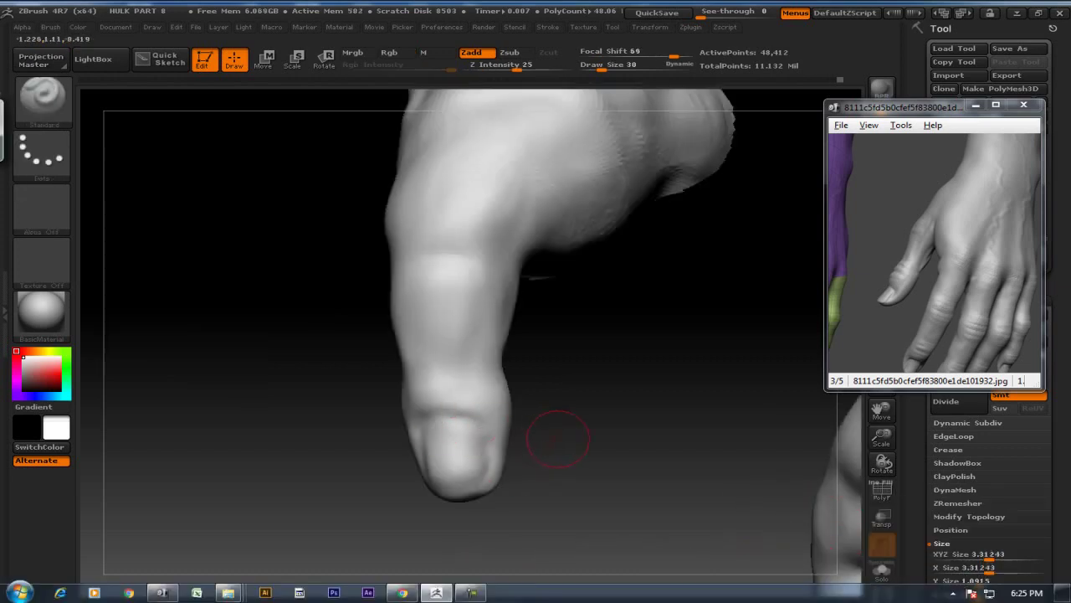
left_click_drag(558, 438, 478, 426)
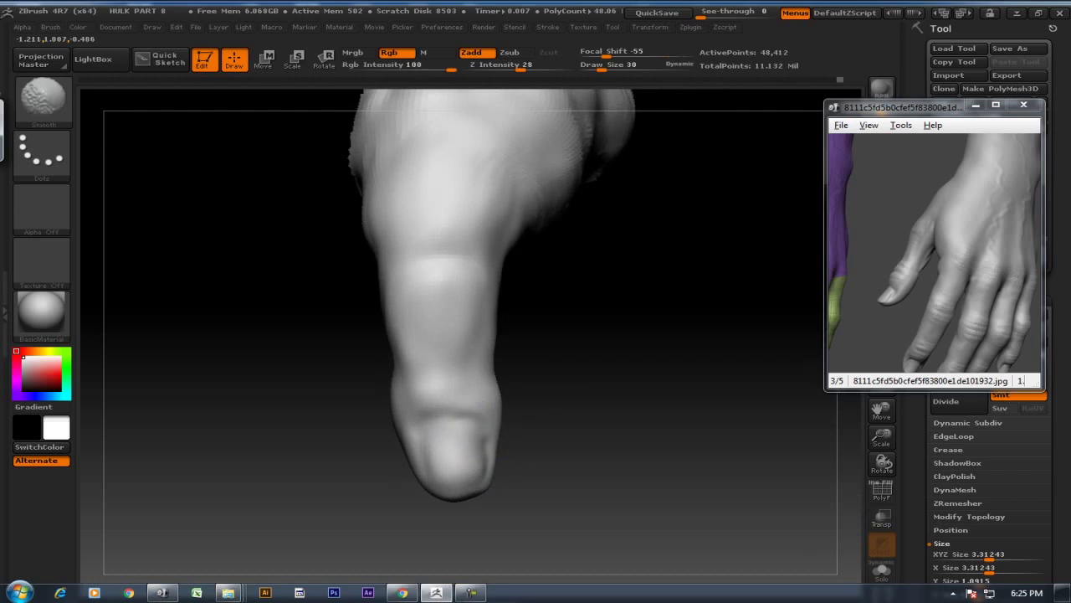
left_click_drag(478, 426, 491, 442)
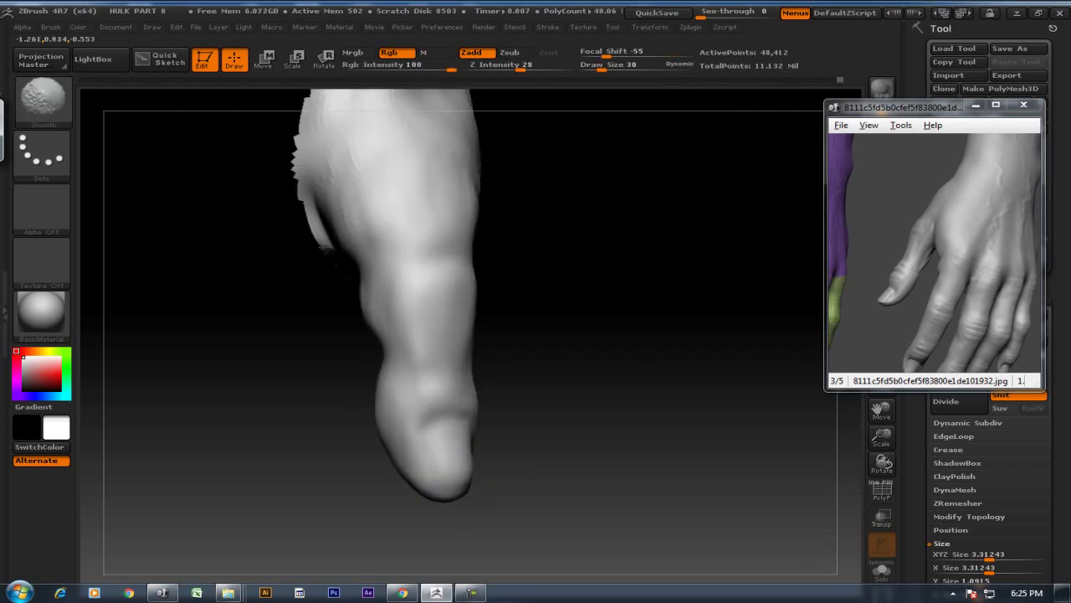
mouse_move(531, 354)
left_mouse_down()
mouse_move(538, 359)
mouse_move(466, 410)
left_mouse_up()
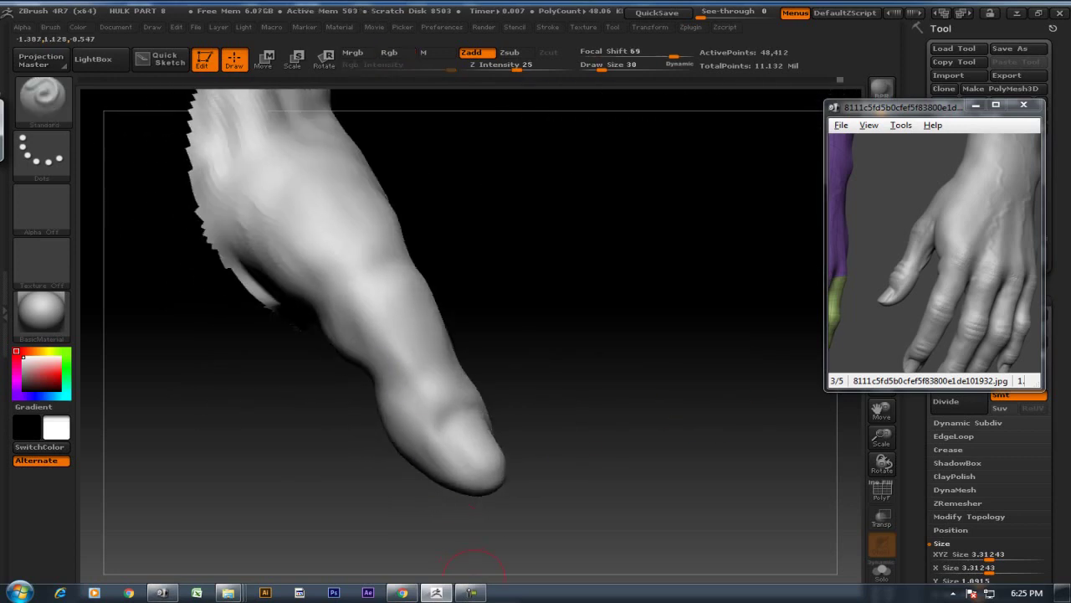
left_click_drag(469, 577, 567, 418, "shift")
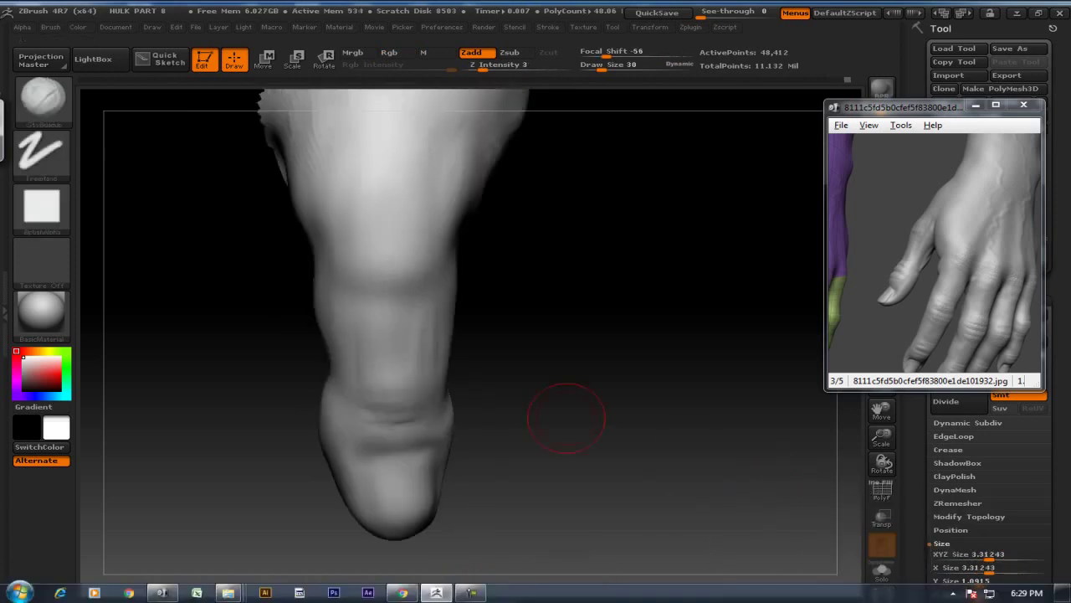
key("shift")
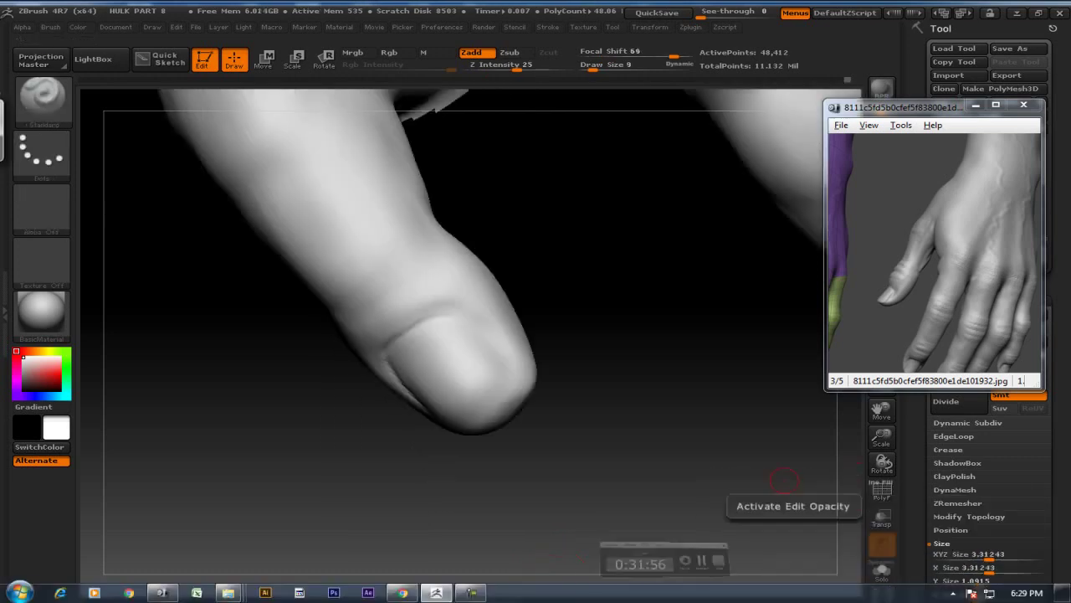
Carve the cuticle line, raise Draw Size to 22, and smooth the nail's top edge
left_click_drag(435, 336, 414, 325)
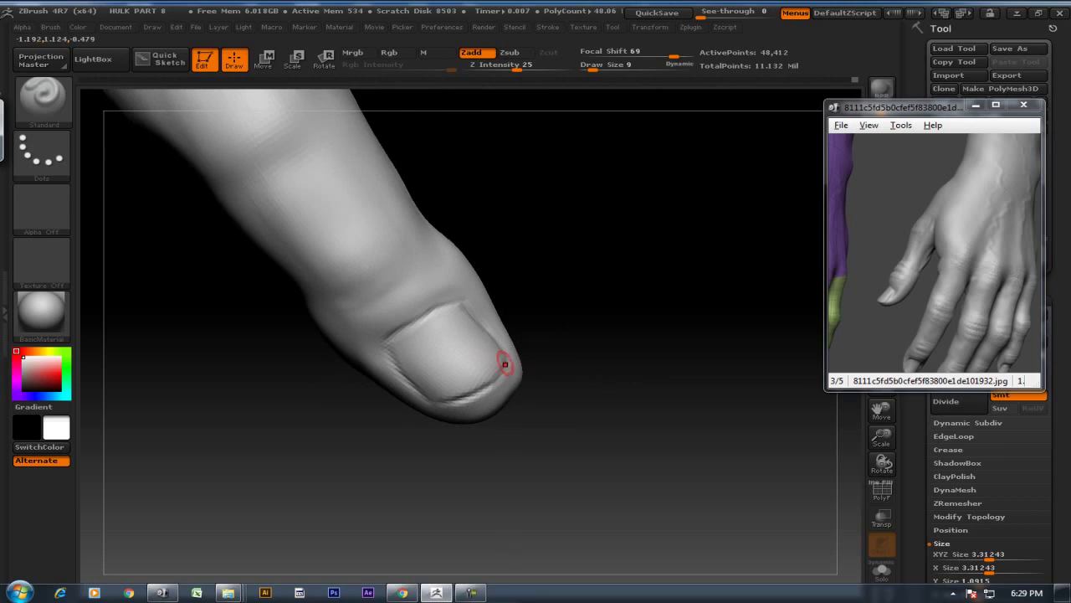
key("bracketright")
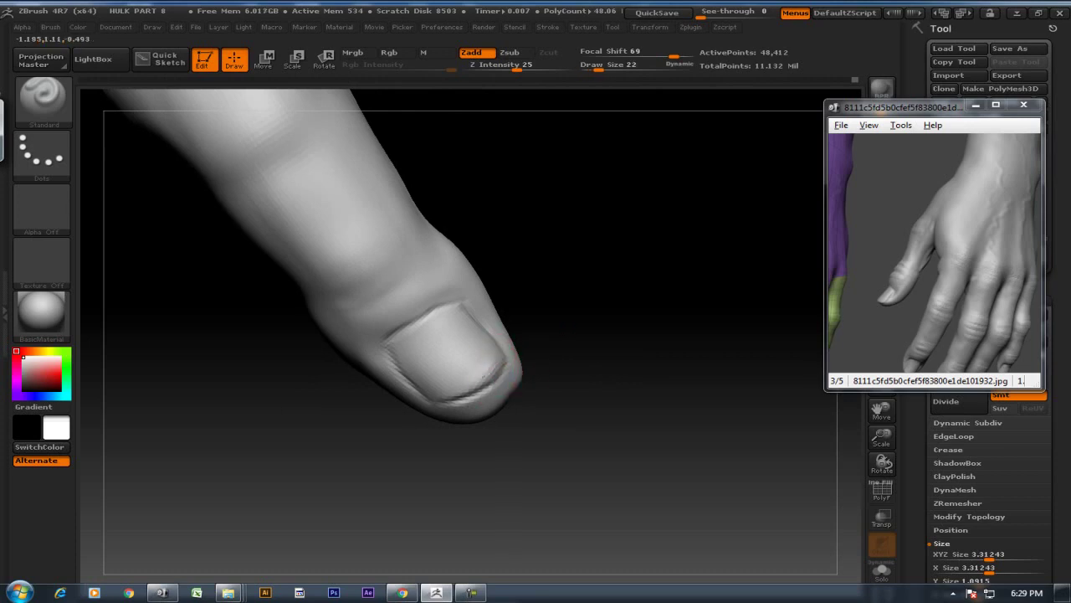
left_click_drag(438, 377, 494, 360, "shift")
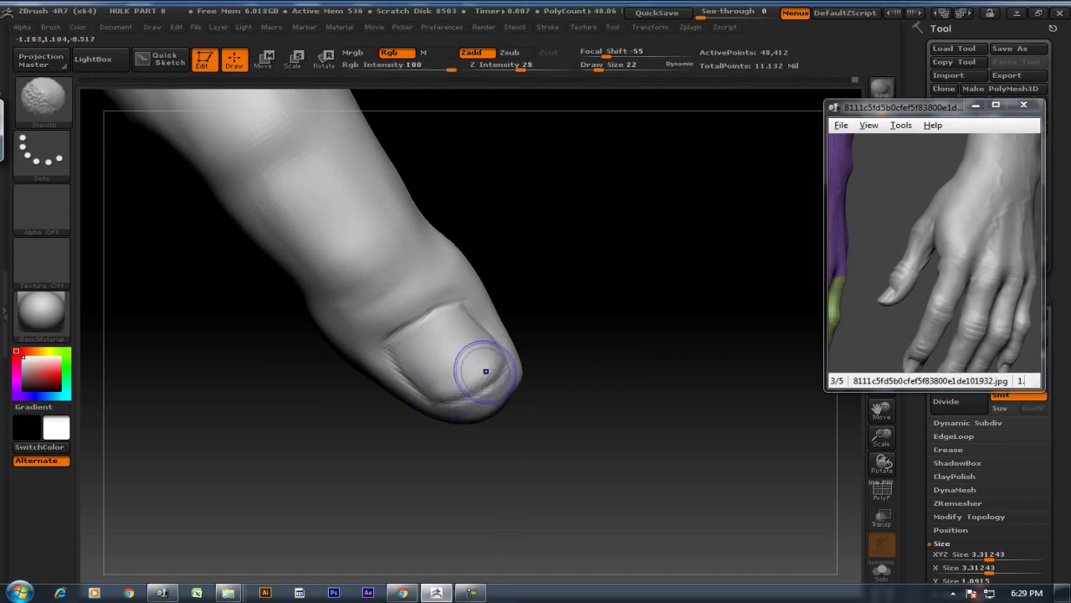
left_click_drag(434, 322, 431, 294, "shift")
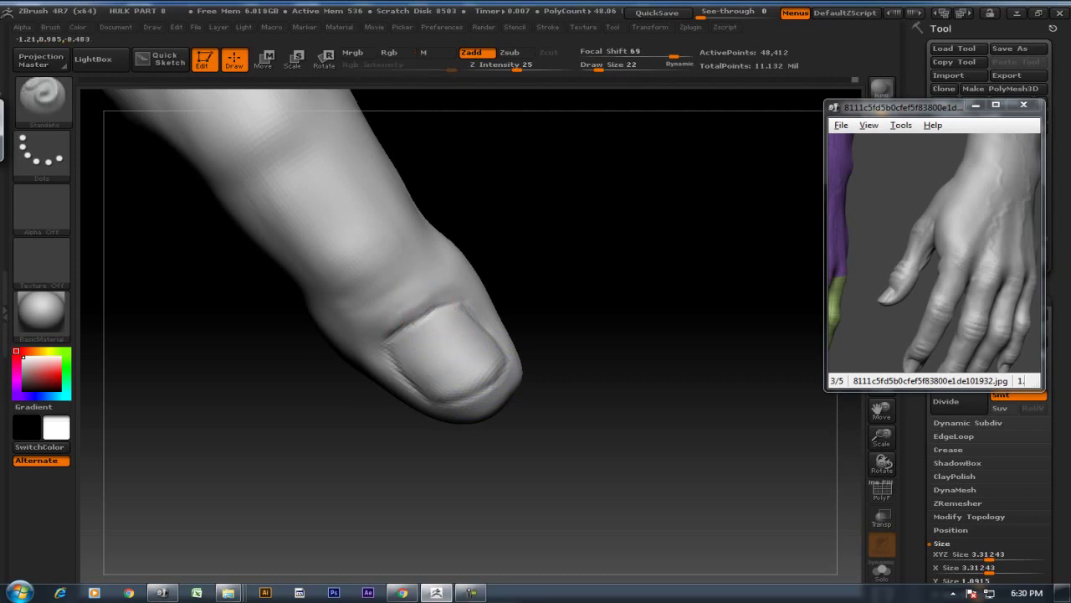
left_click_drag(371, 347, 456, 291)
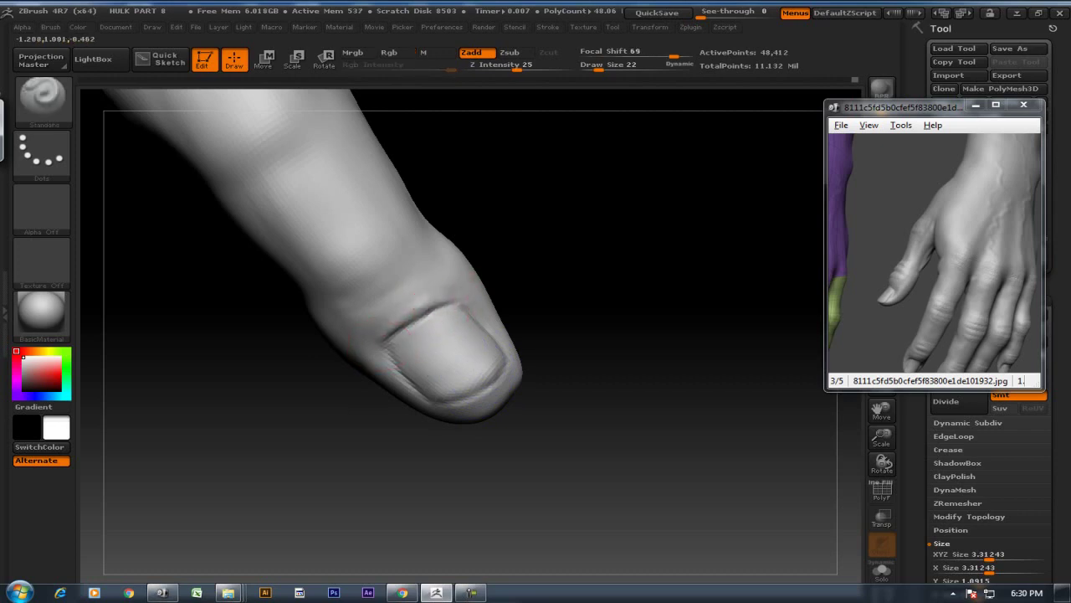
Smooth the lower-left part and tip of the thumbnail plate
mouse_move(407, 342)
left_mouse_down()
mouse_move(377, 351)
mouse_move(394, 378)
left_mouse_up()
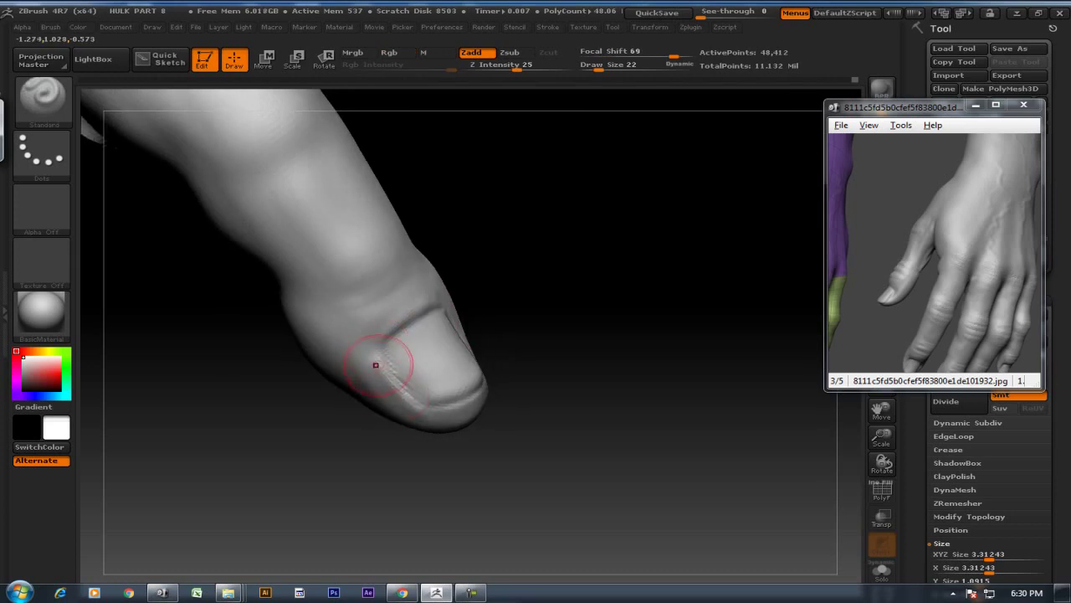
mouse_move(502, 368)
left_mouse_down()
mouse_move(514, 360)
mouse_move(447, 306)
mouse_move(479, 333)
mouse_move(469, 330)
left_mouse_up()
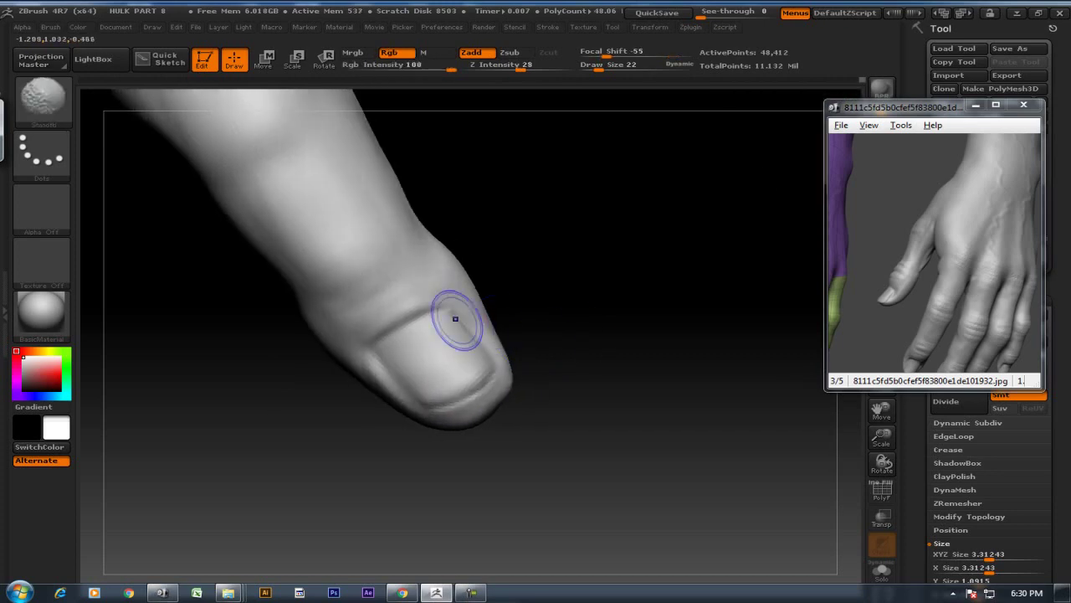
mouse_move(383, 358)
left_mouse_down("shift")
mouse_move(478, 409)
mouse_move(474, 395)
left_mouse_up("shift")
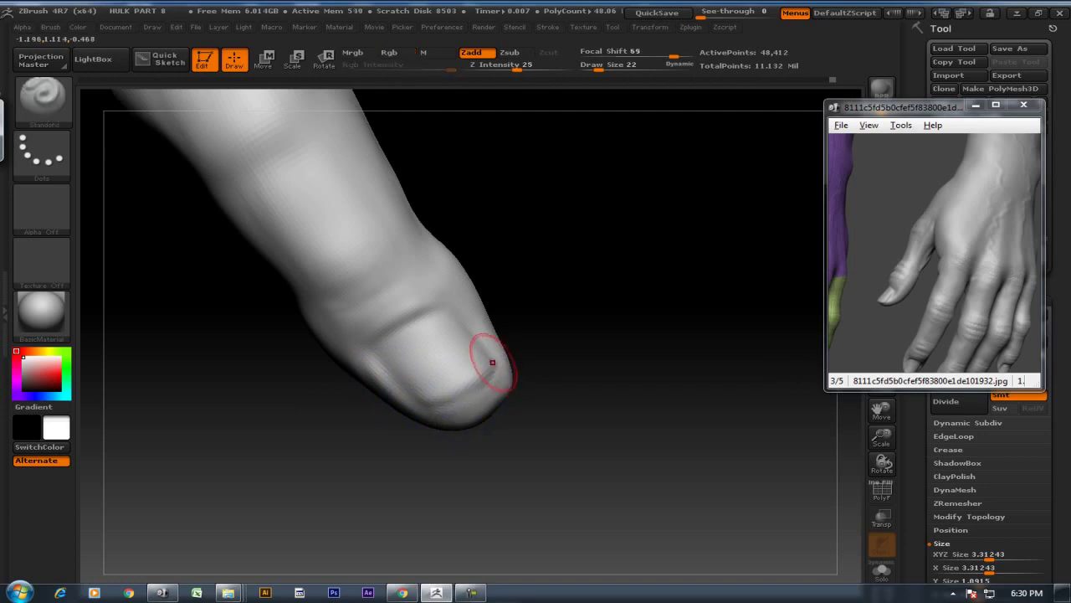
key("shift")
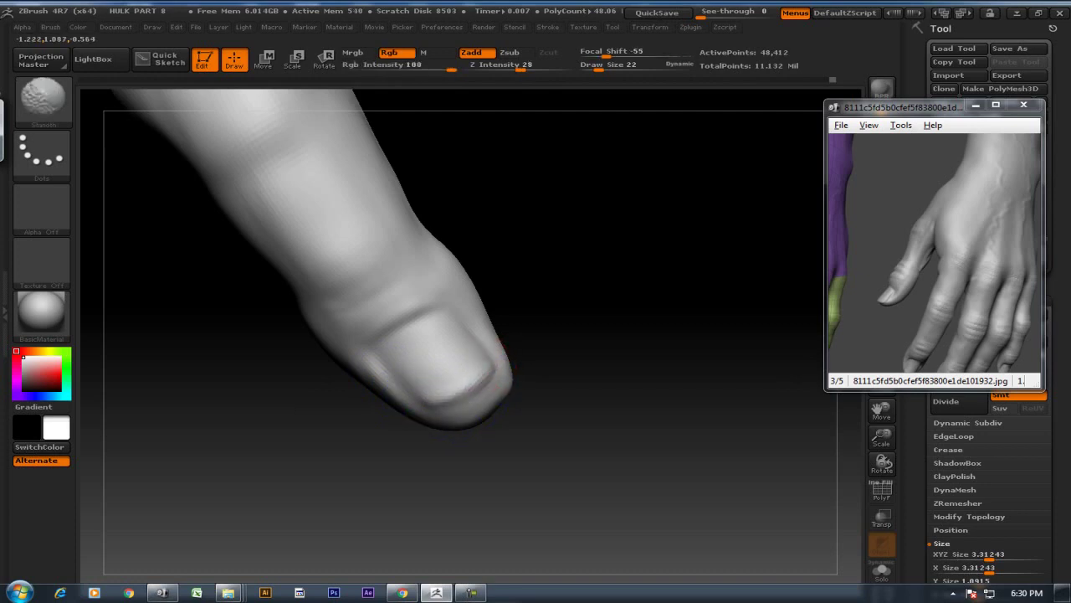
left_click_drag(620, 342, 616, 477)
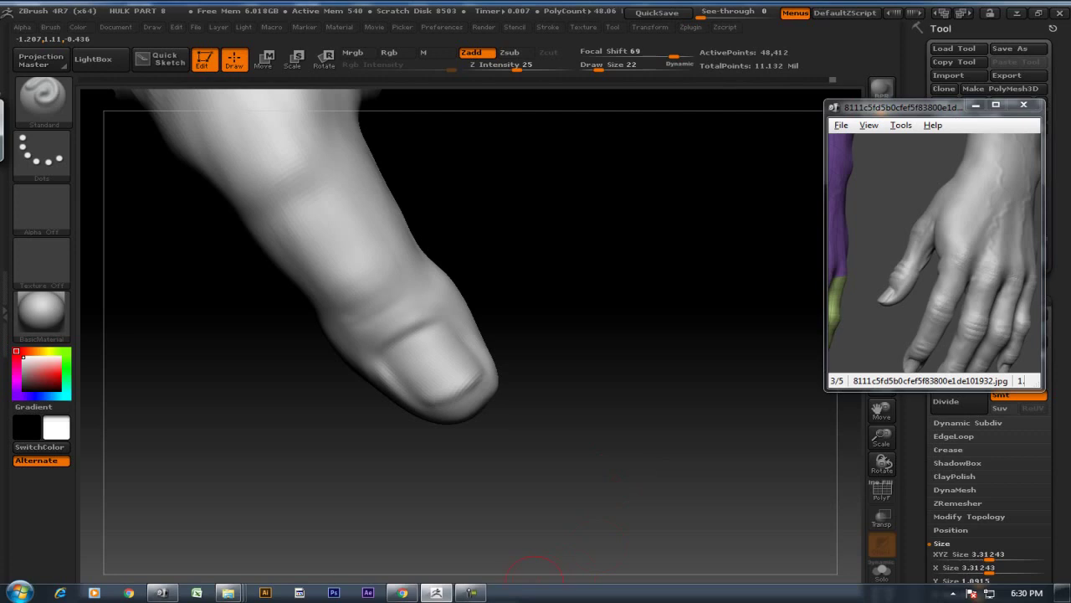